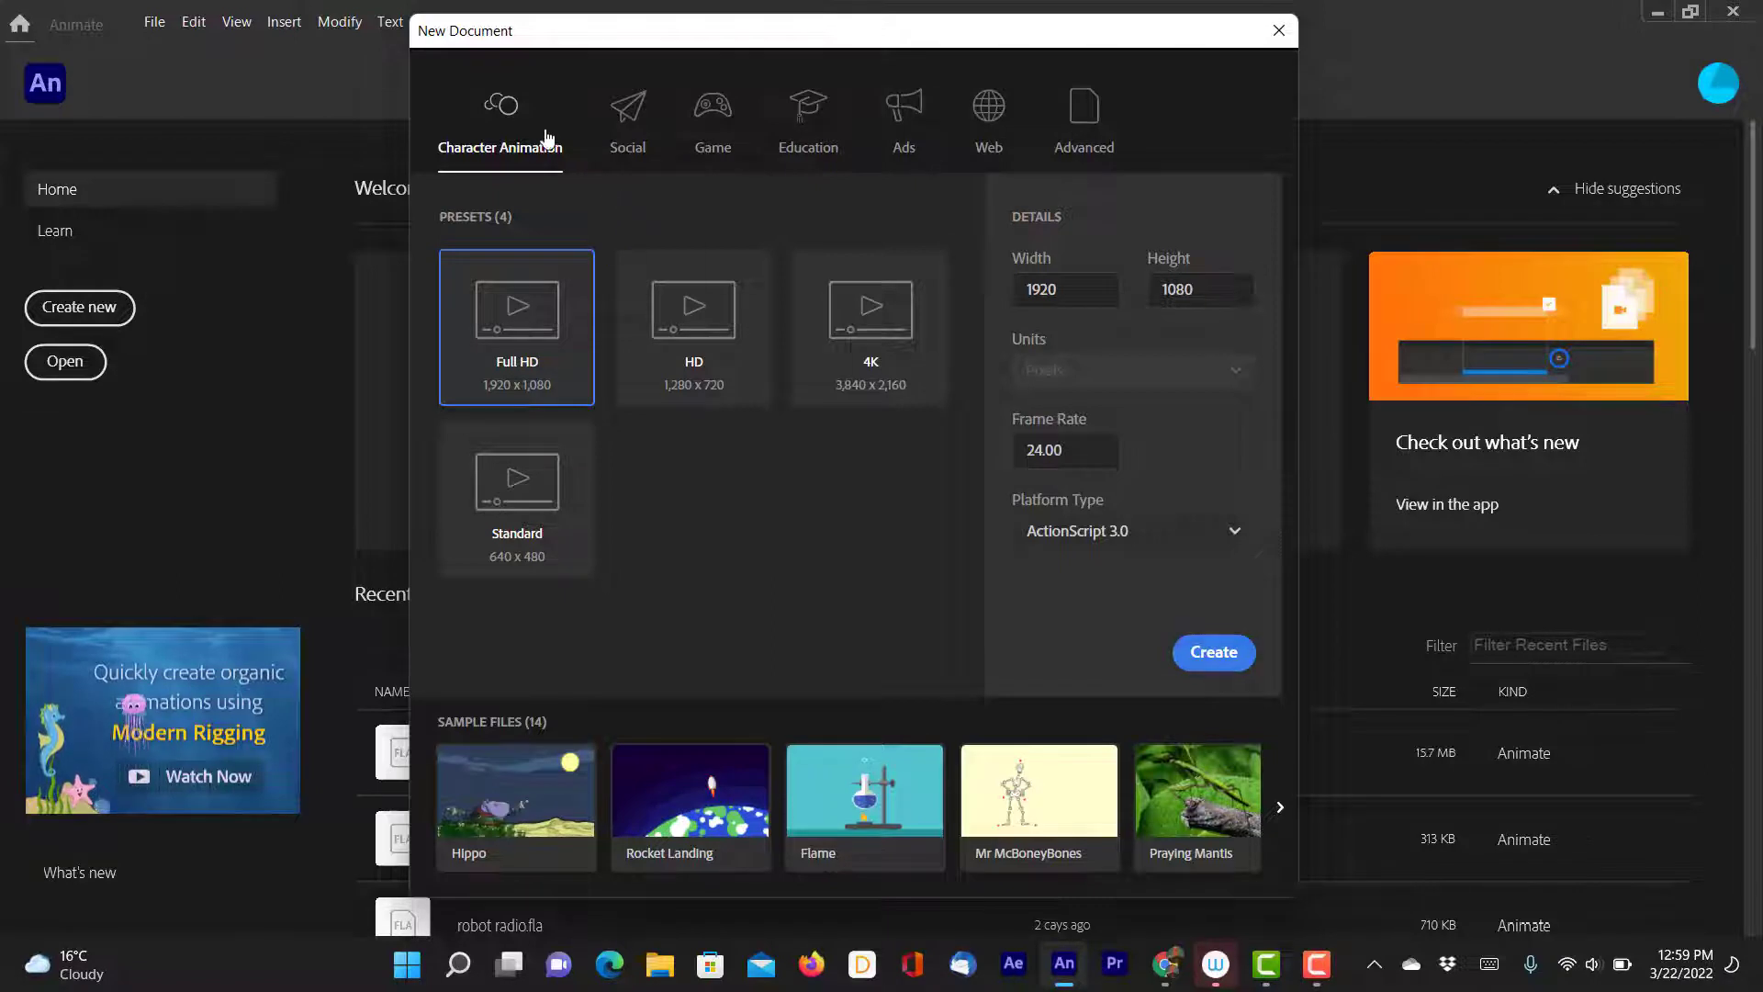
Create a Full HD 1920 x 1080 ActionScript 3.0 document at 24 fps and save it as cat.fla.
click(1222, 667)
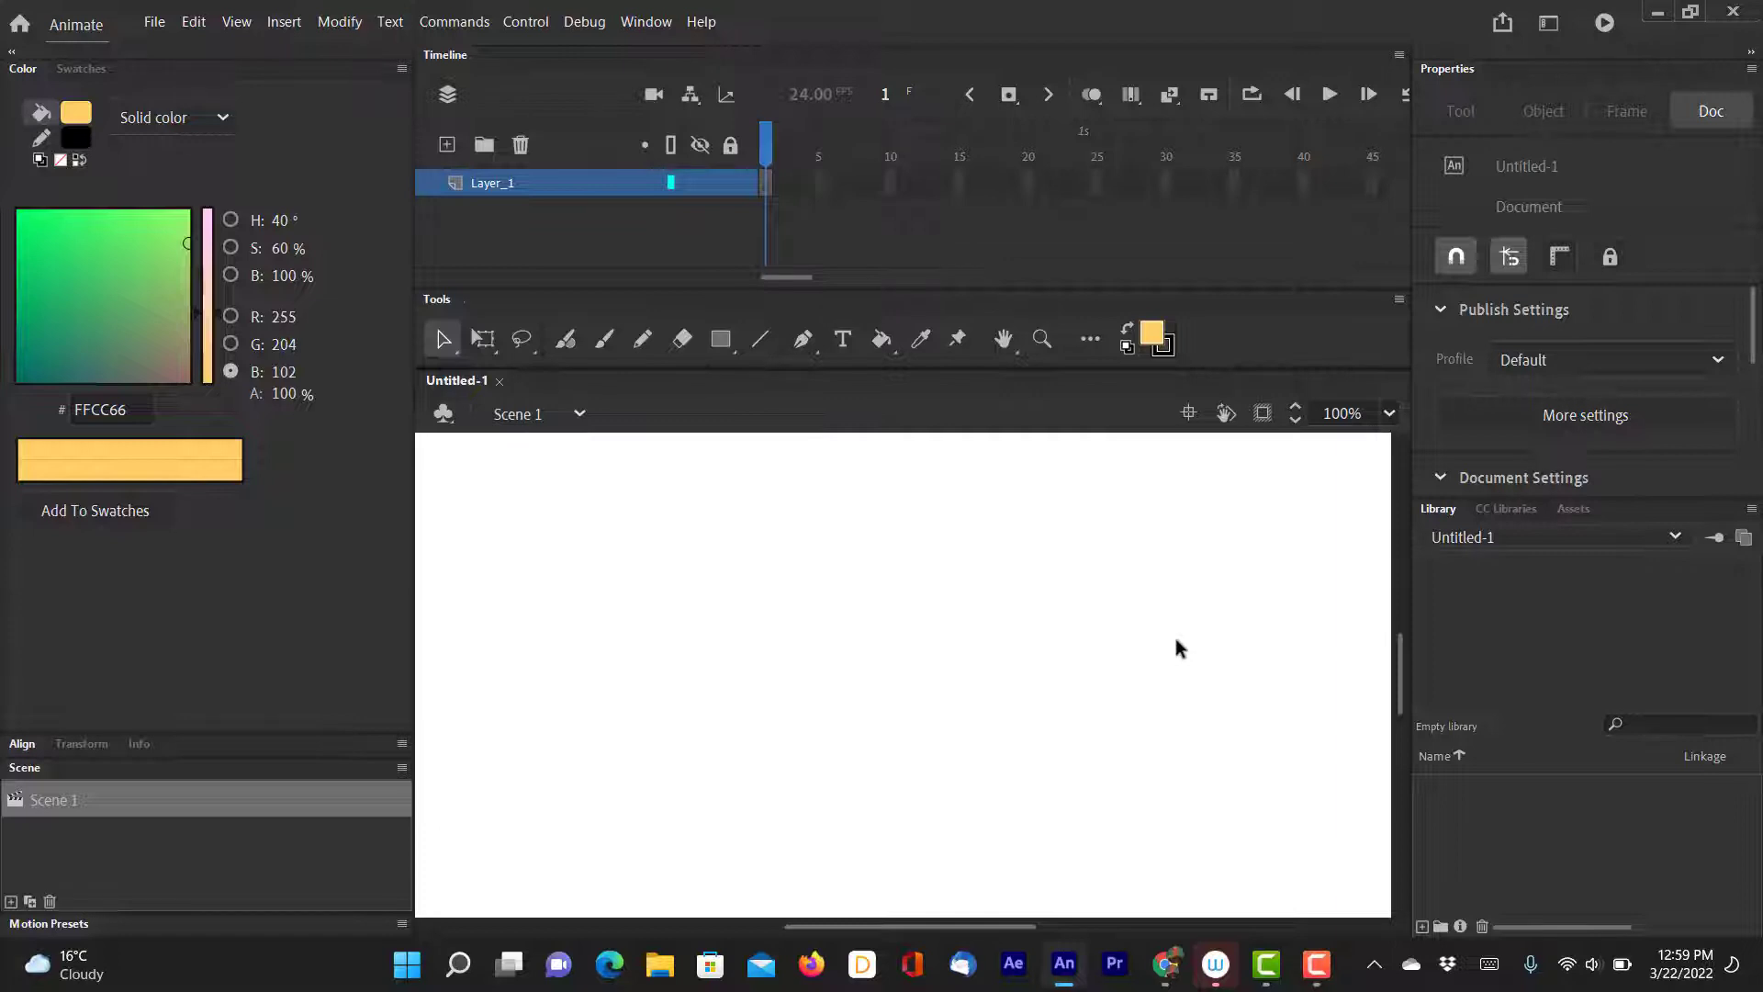
click(156, 24)
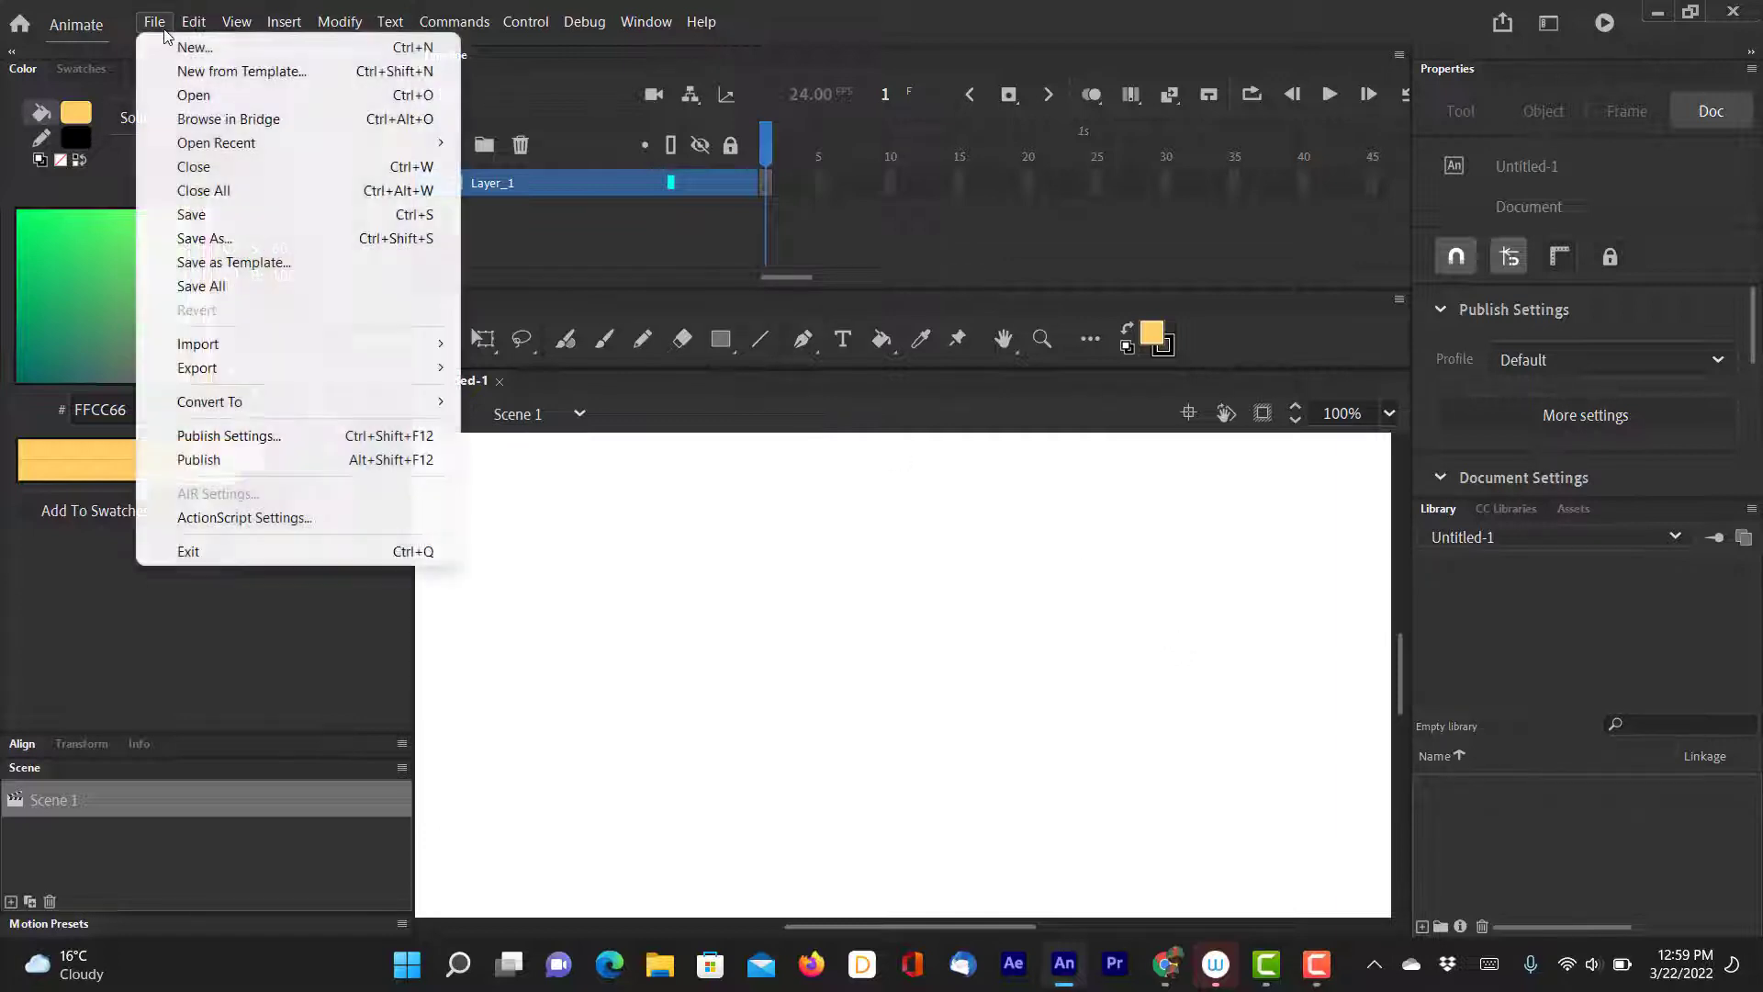
click(187, 240)
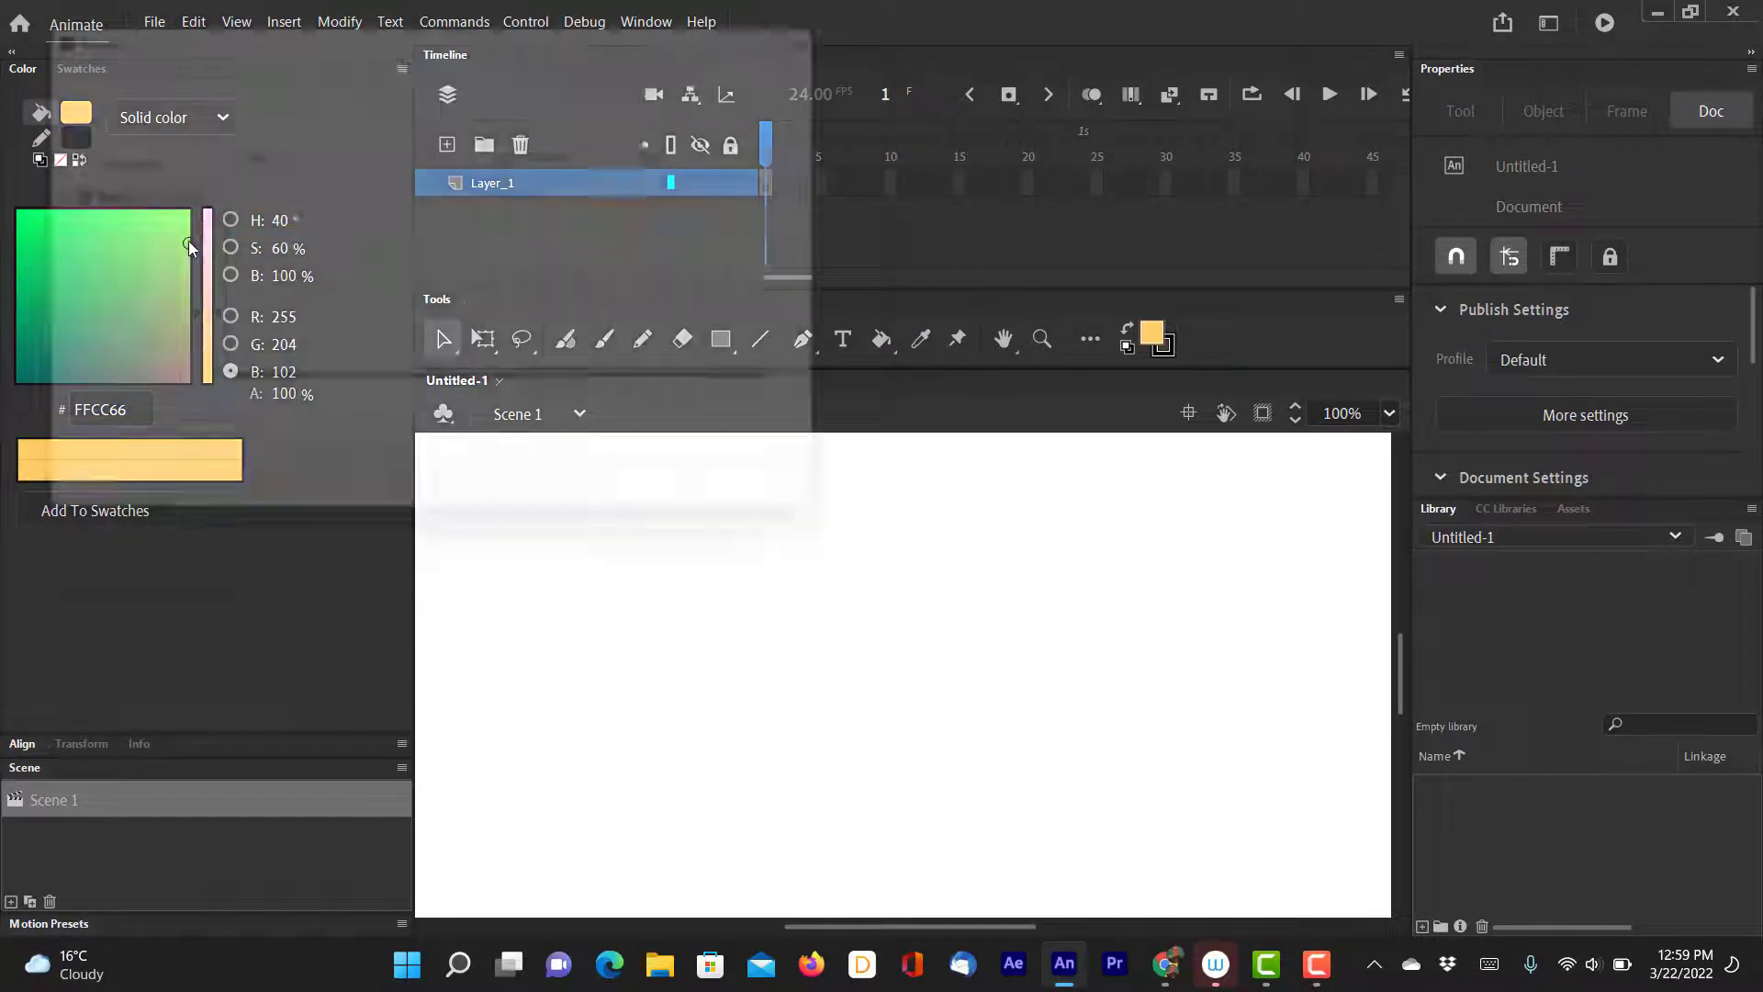
text(cow)
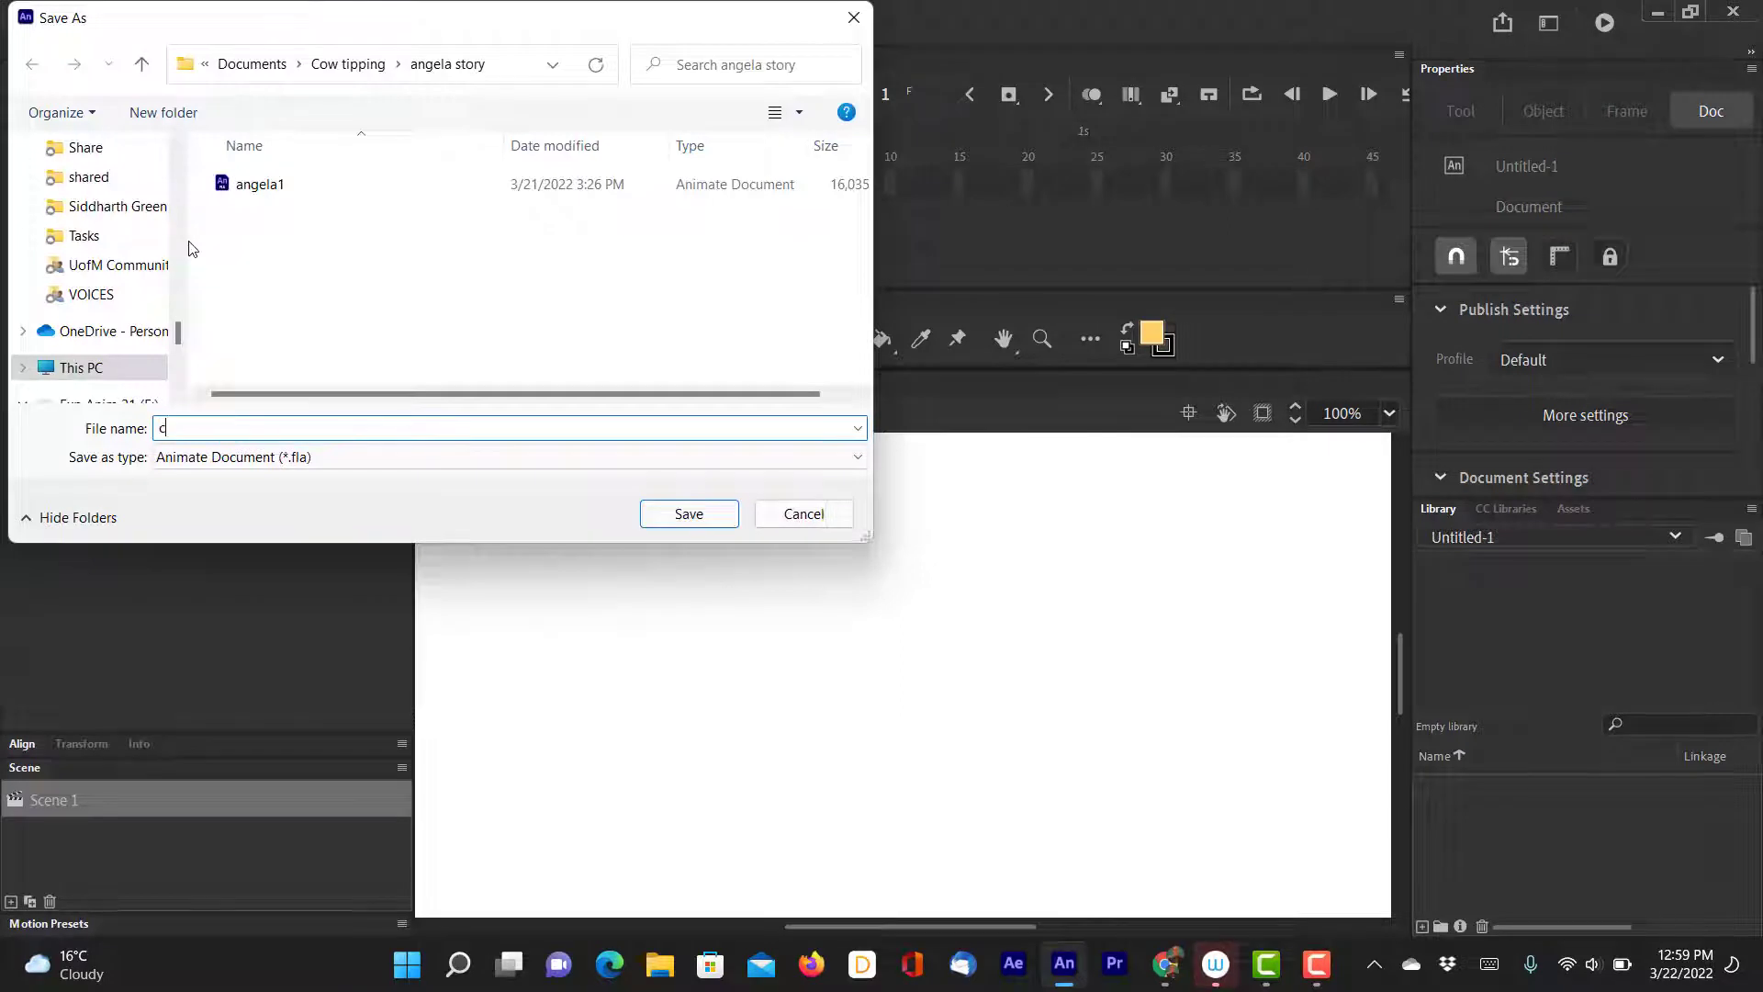
key(Return)
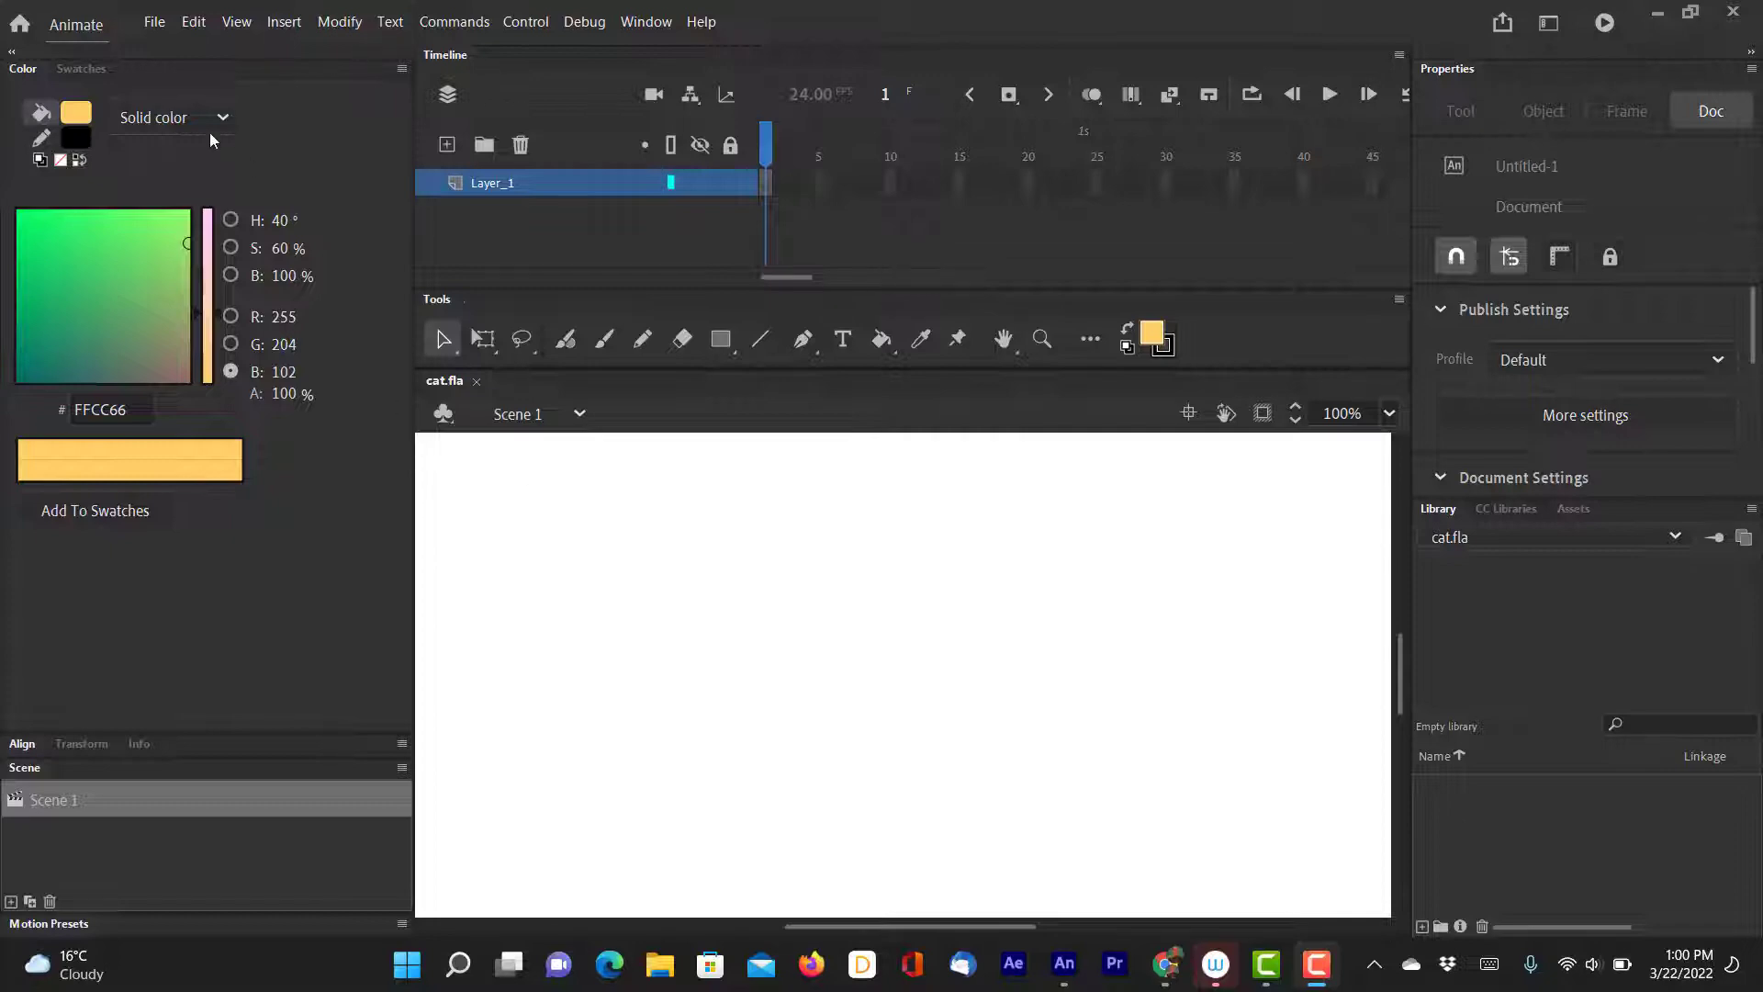
Start importing muybridge cat.mp4 from the Desktop as H.264 video embedded in the timeline.
click(150, 20)
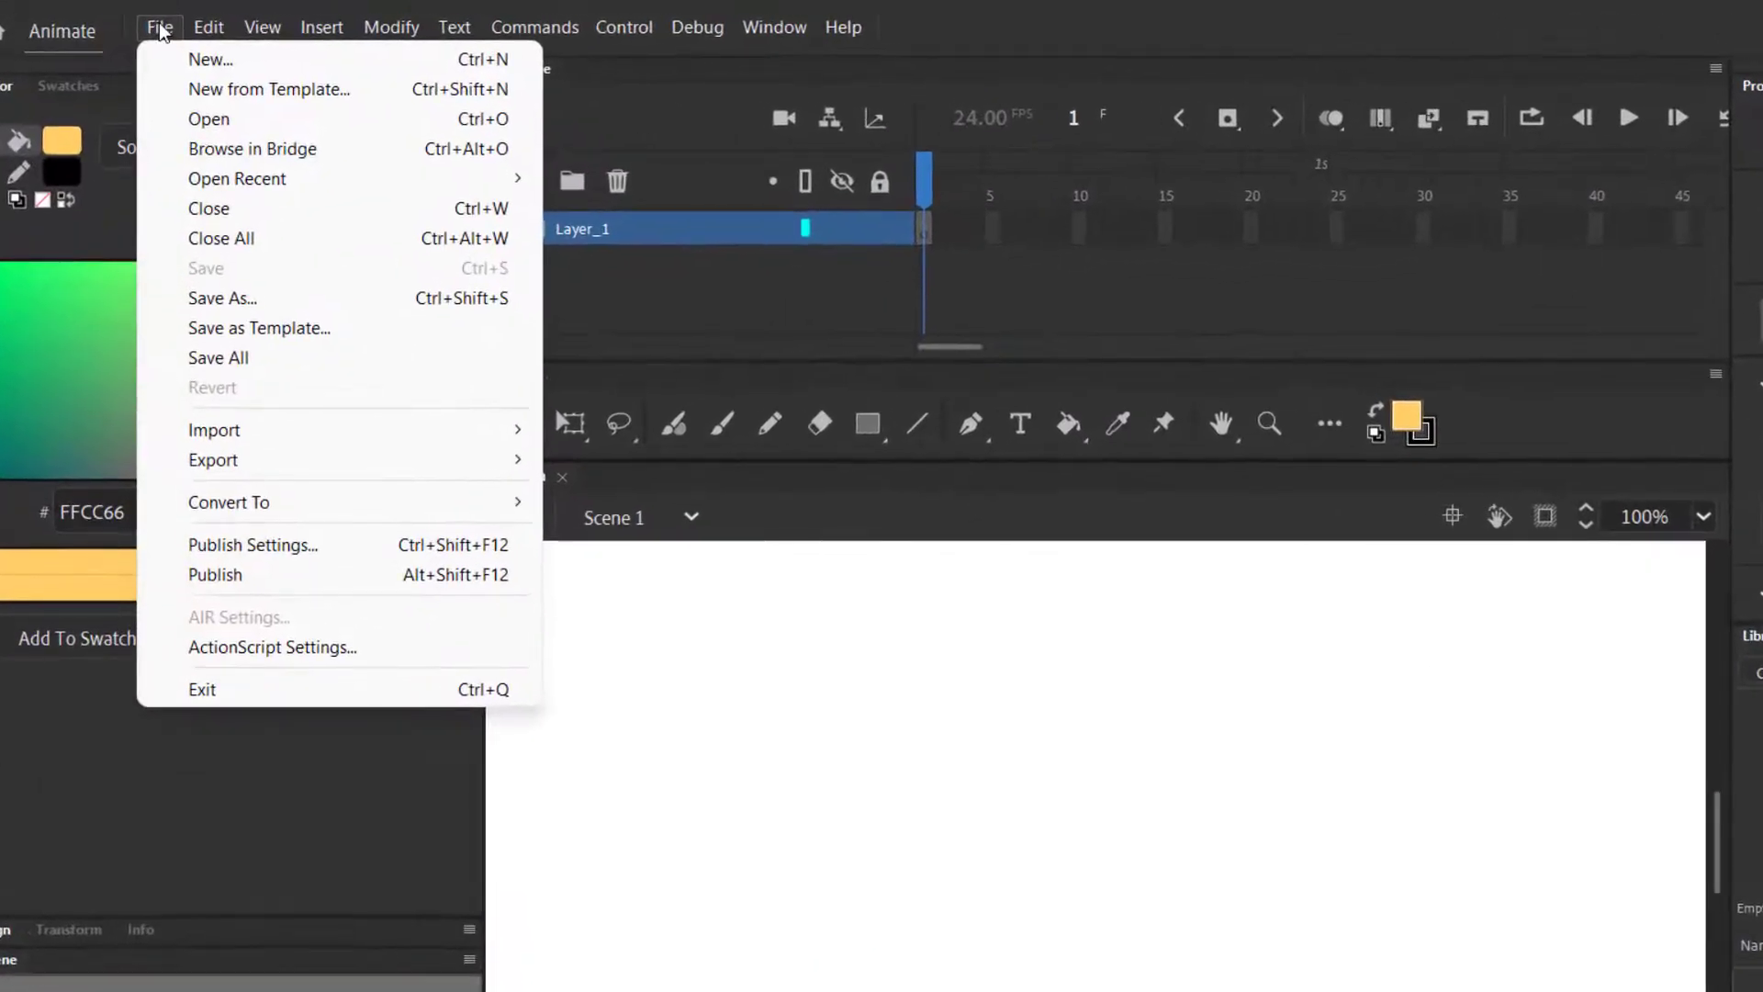
mouse_move(213, 432)
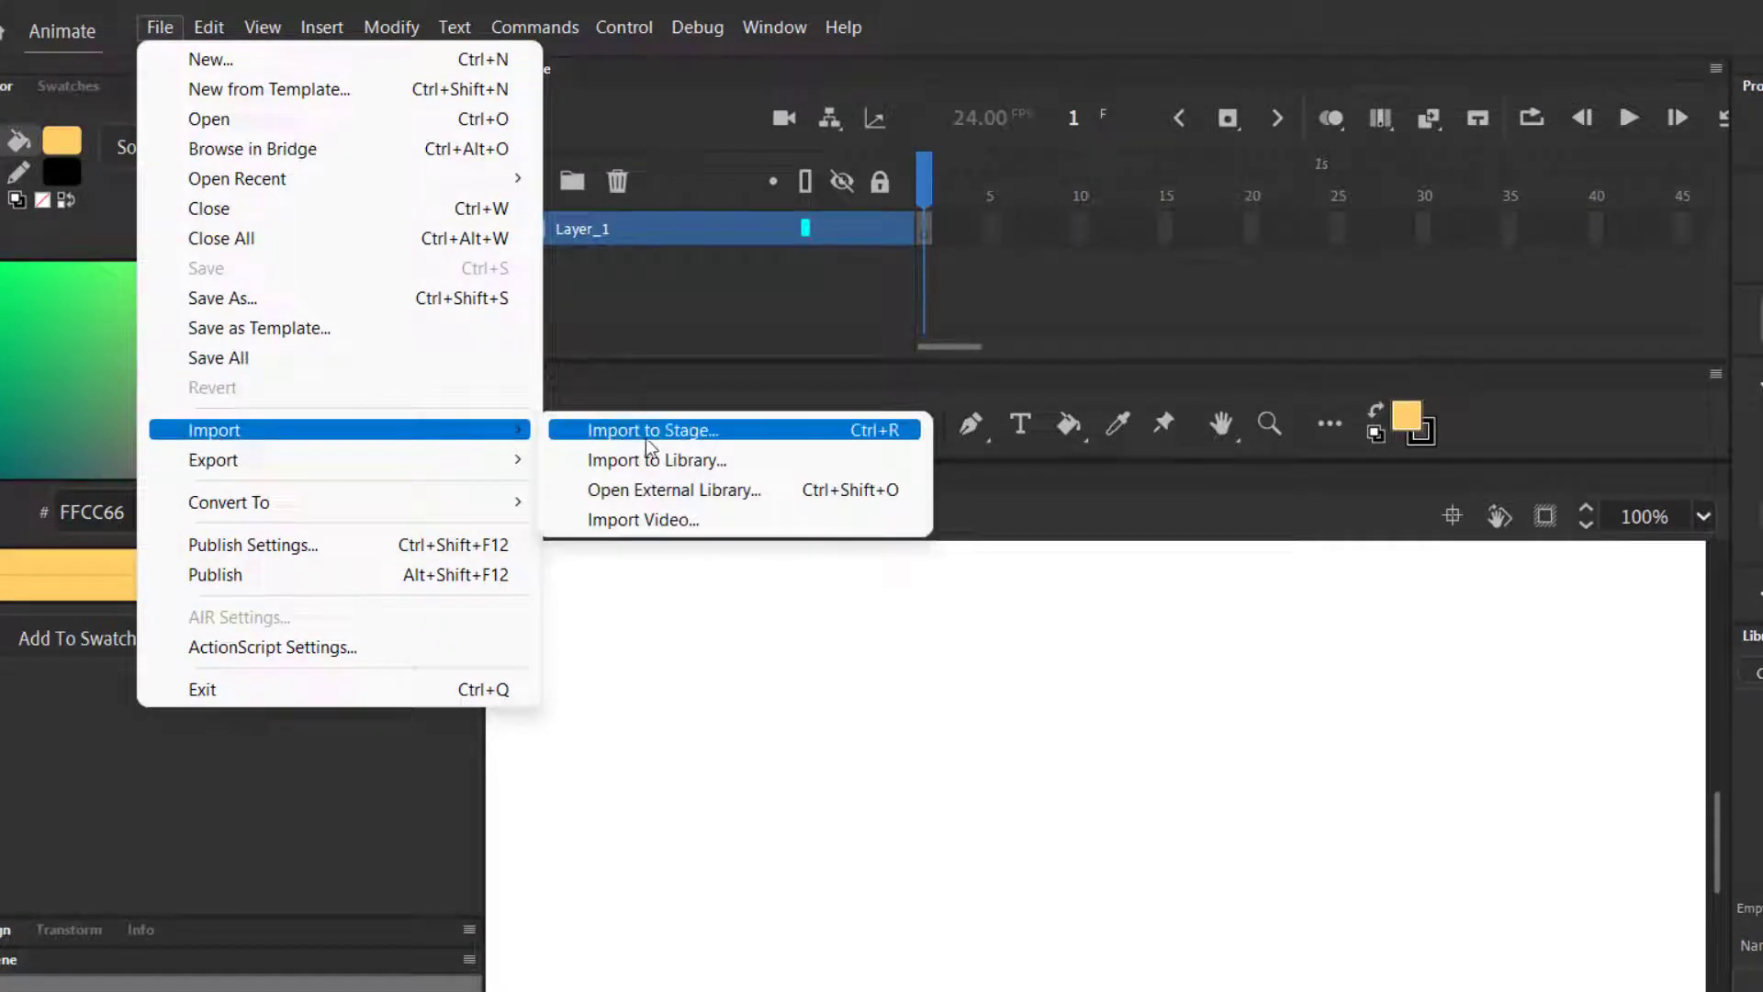
click(654, 520)
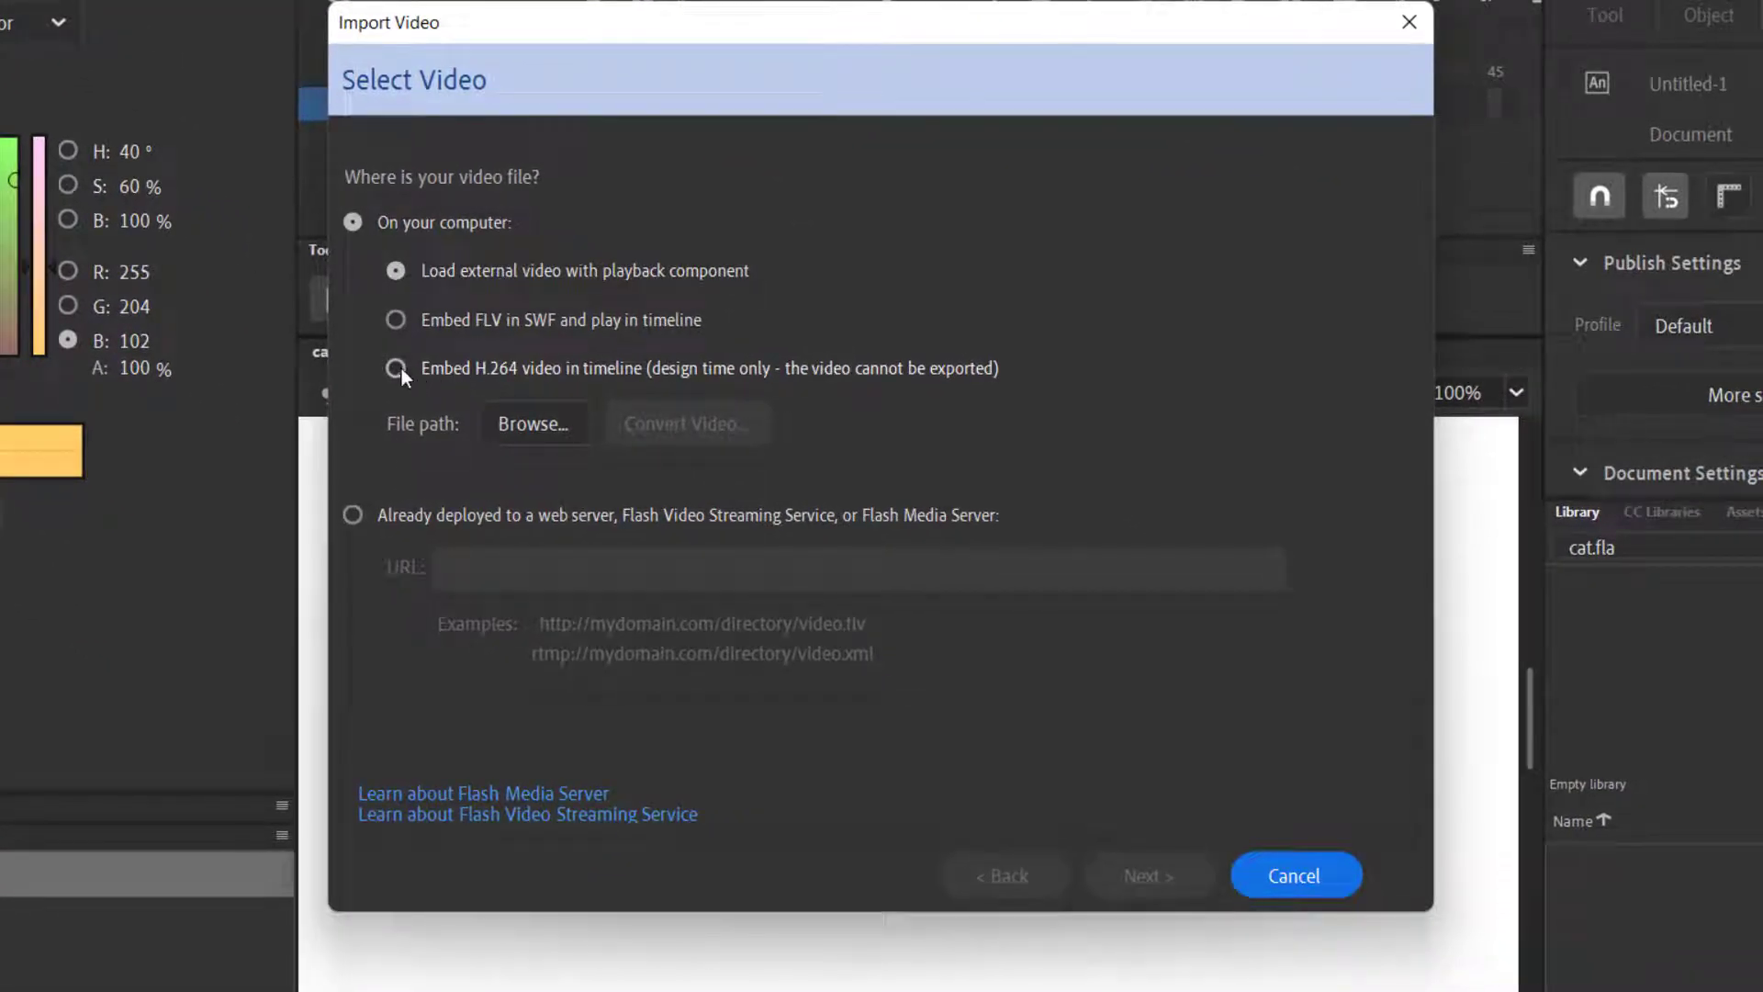
click(398, 369)
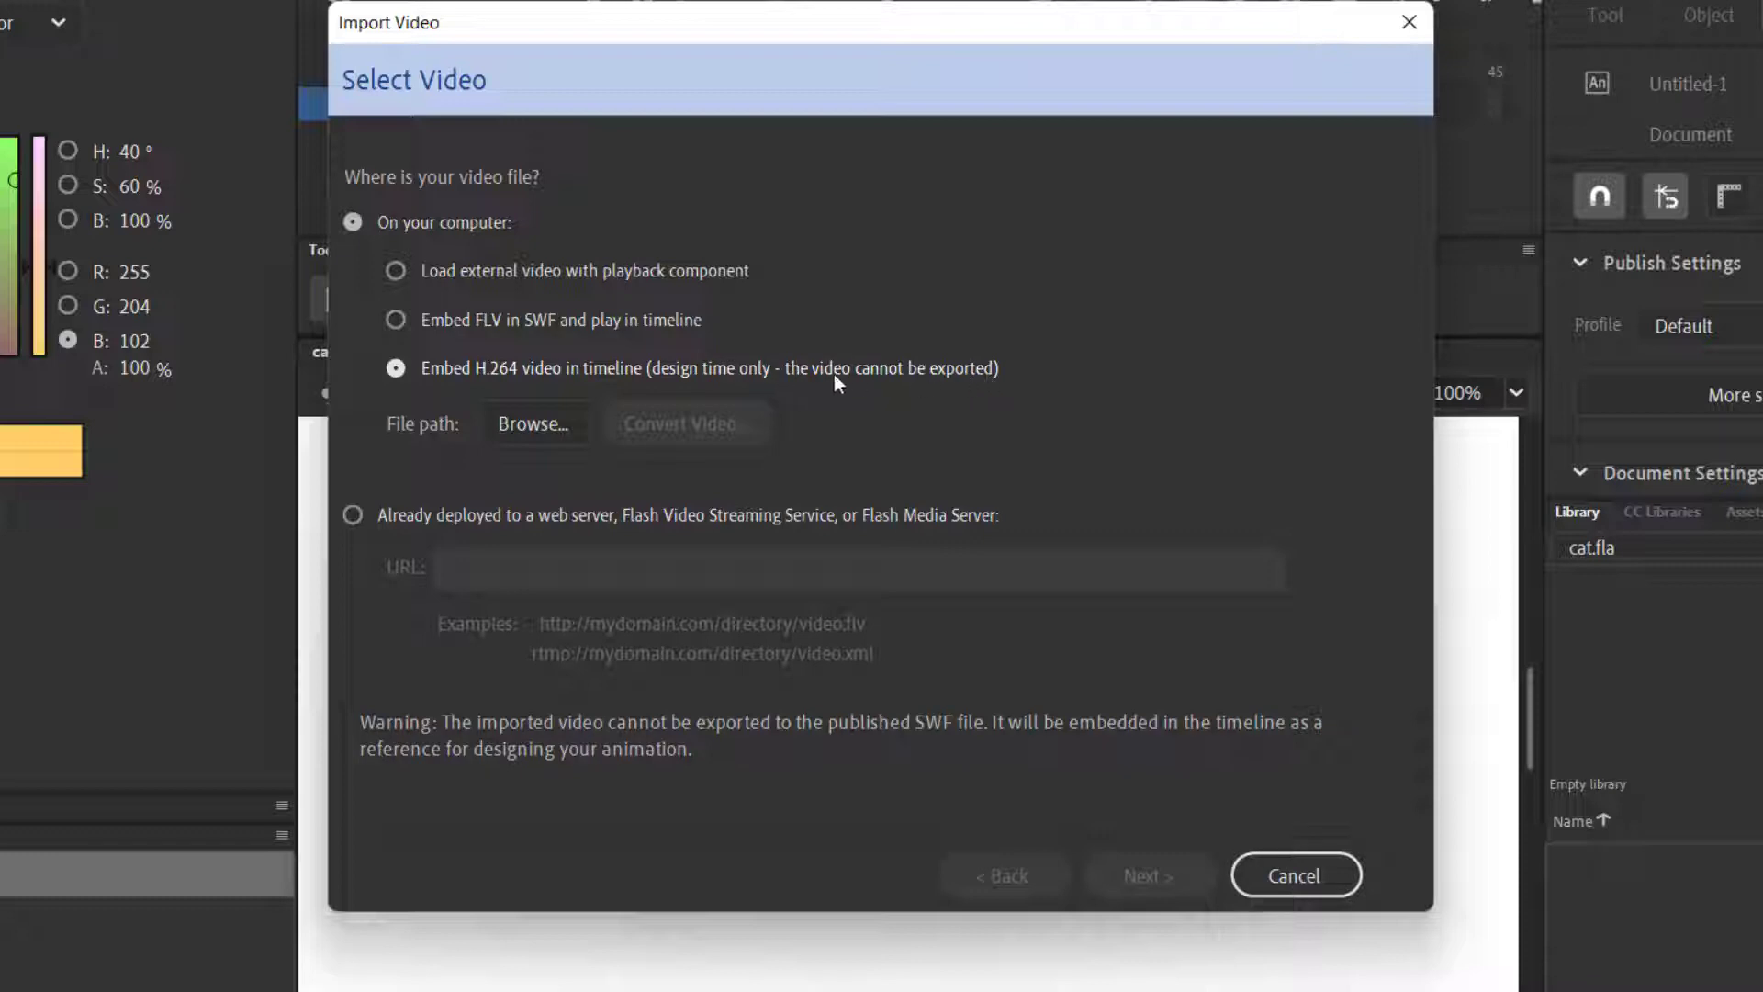
click(929, 368)
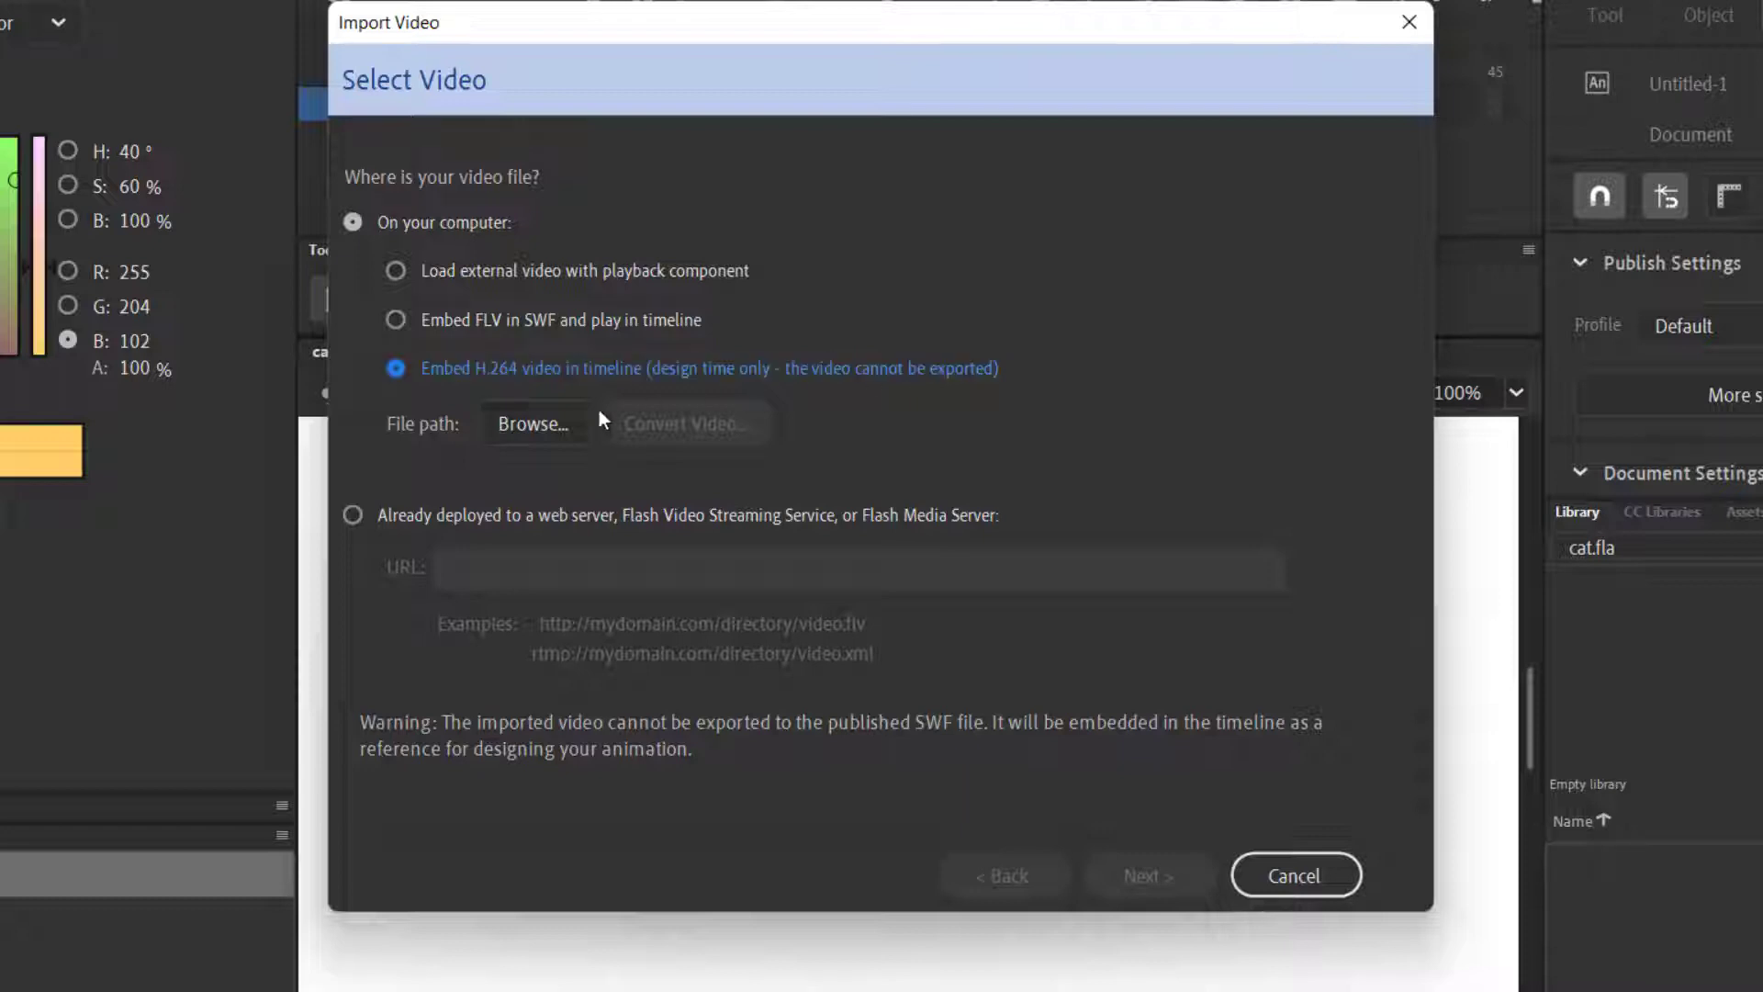
click(525, 424)
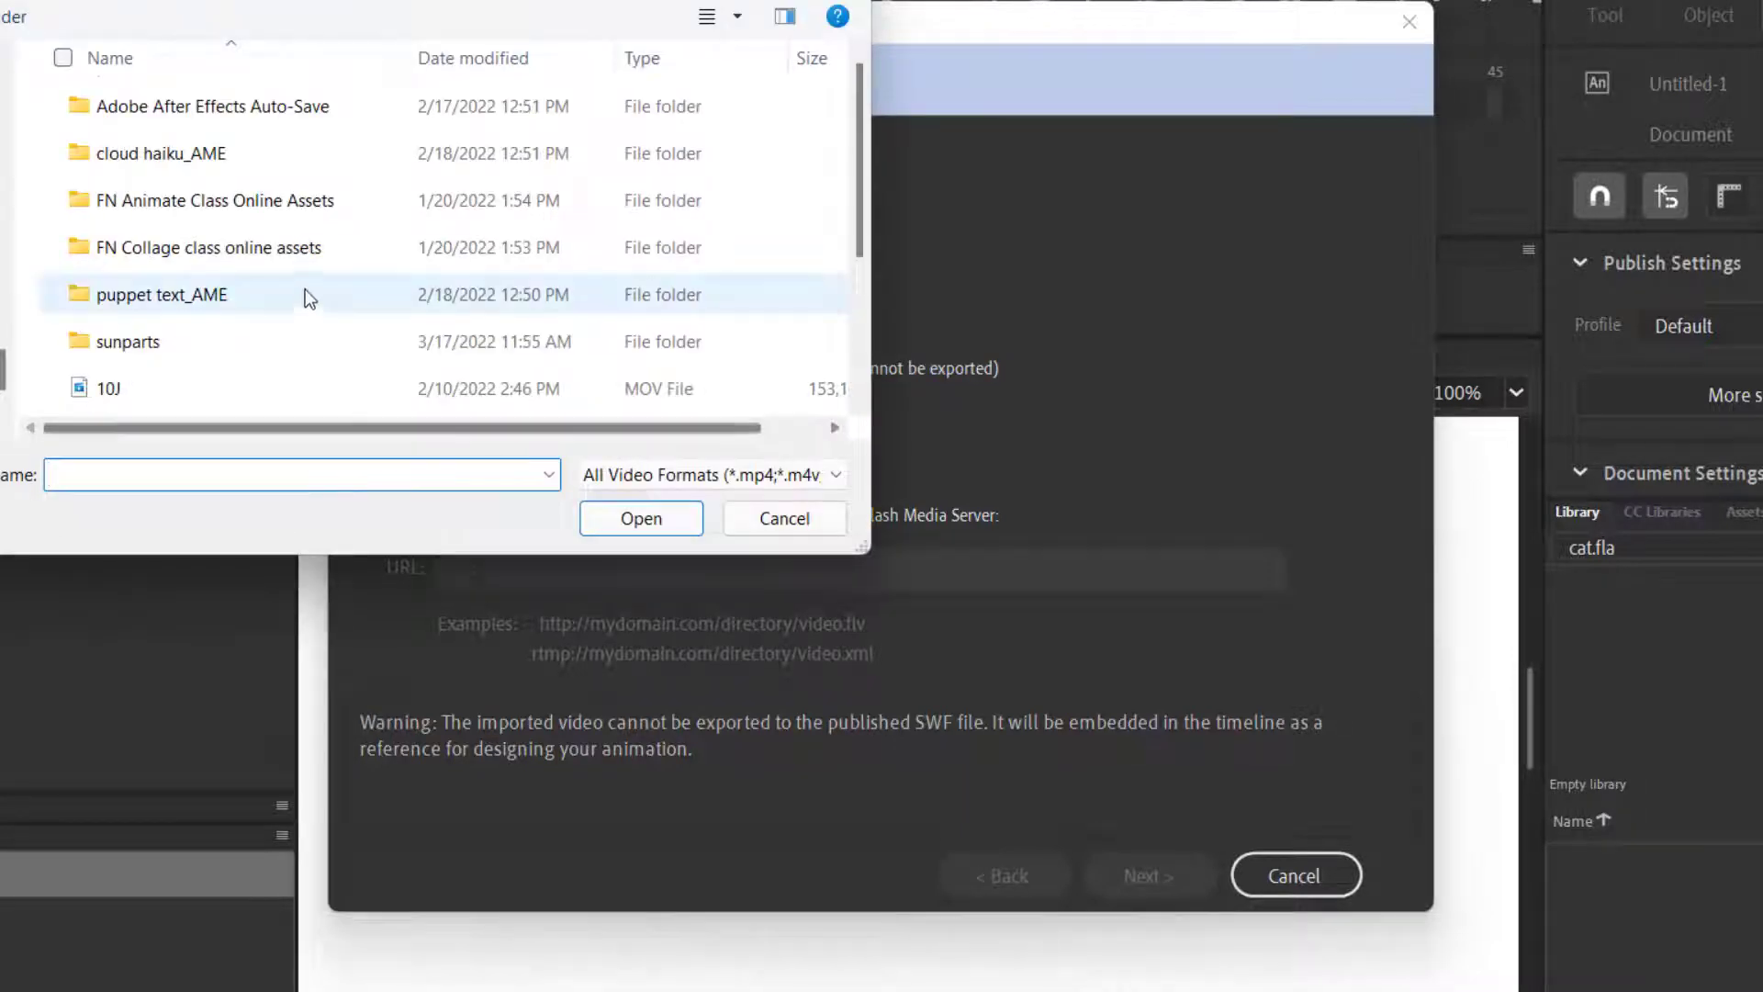
scroll(305, 288, down, 2)
click(168, 362)
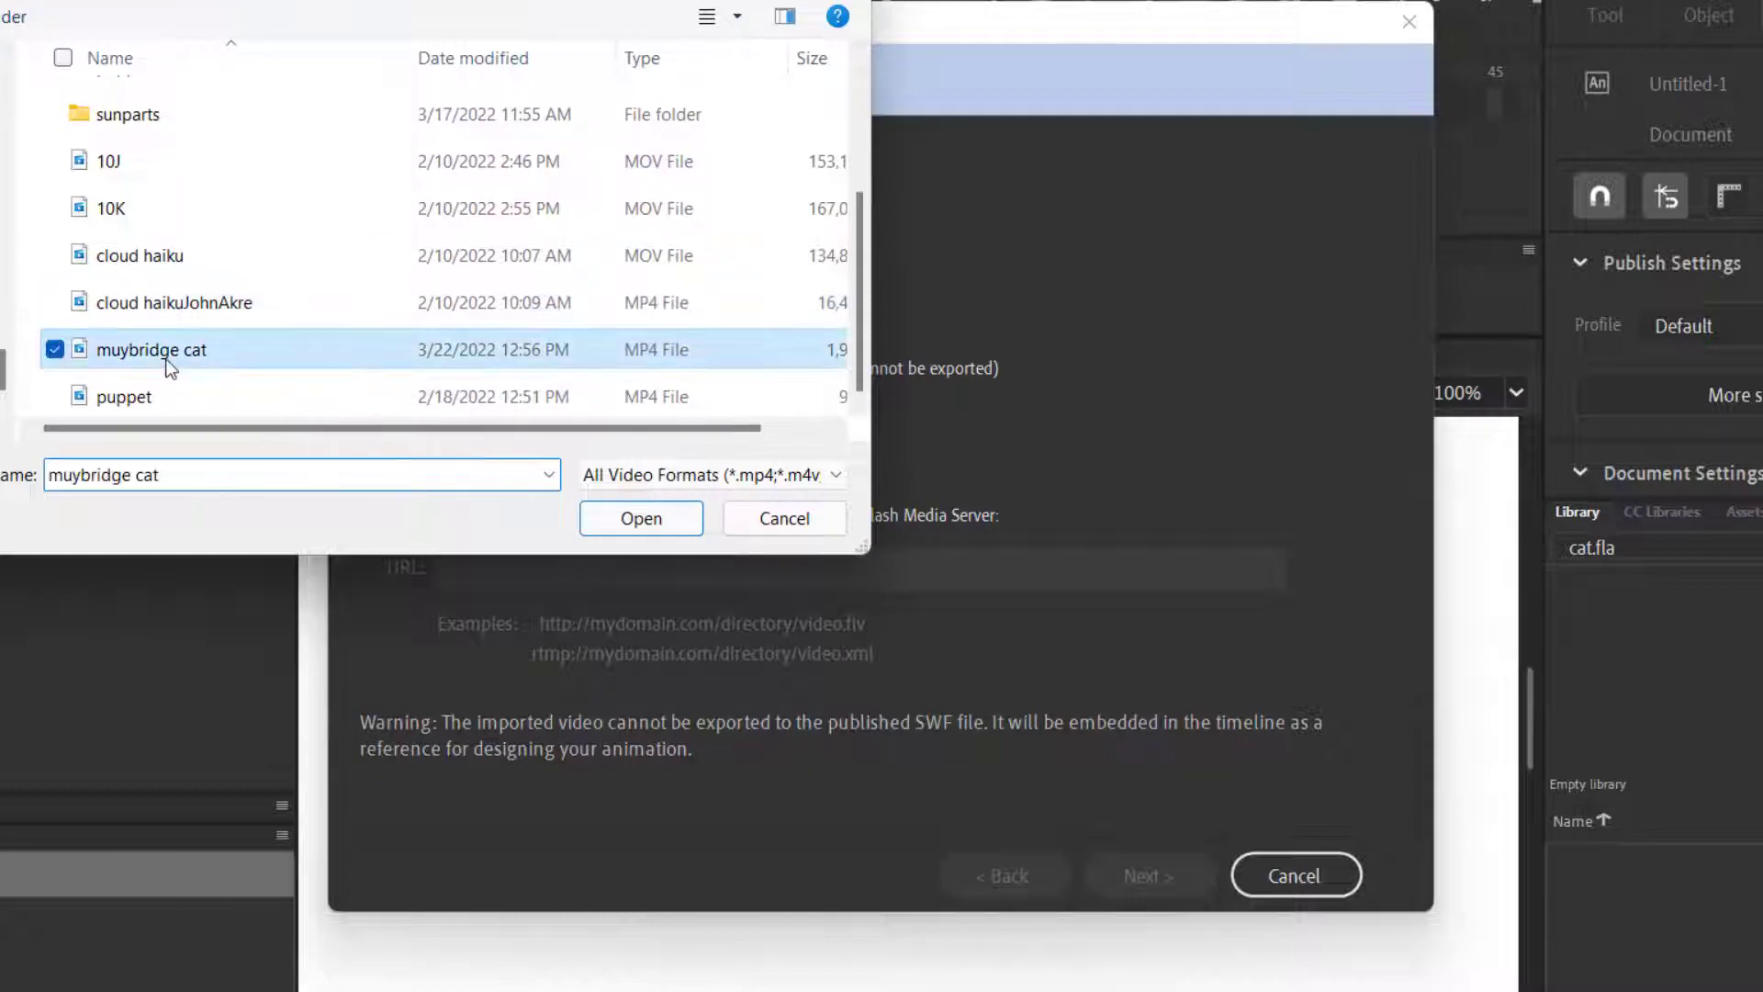
click(659, 517)
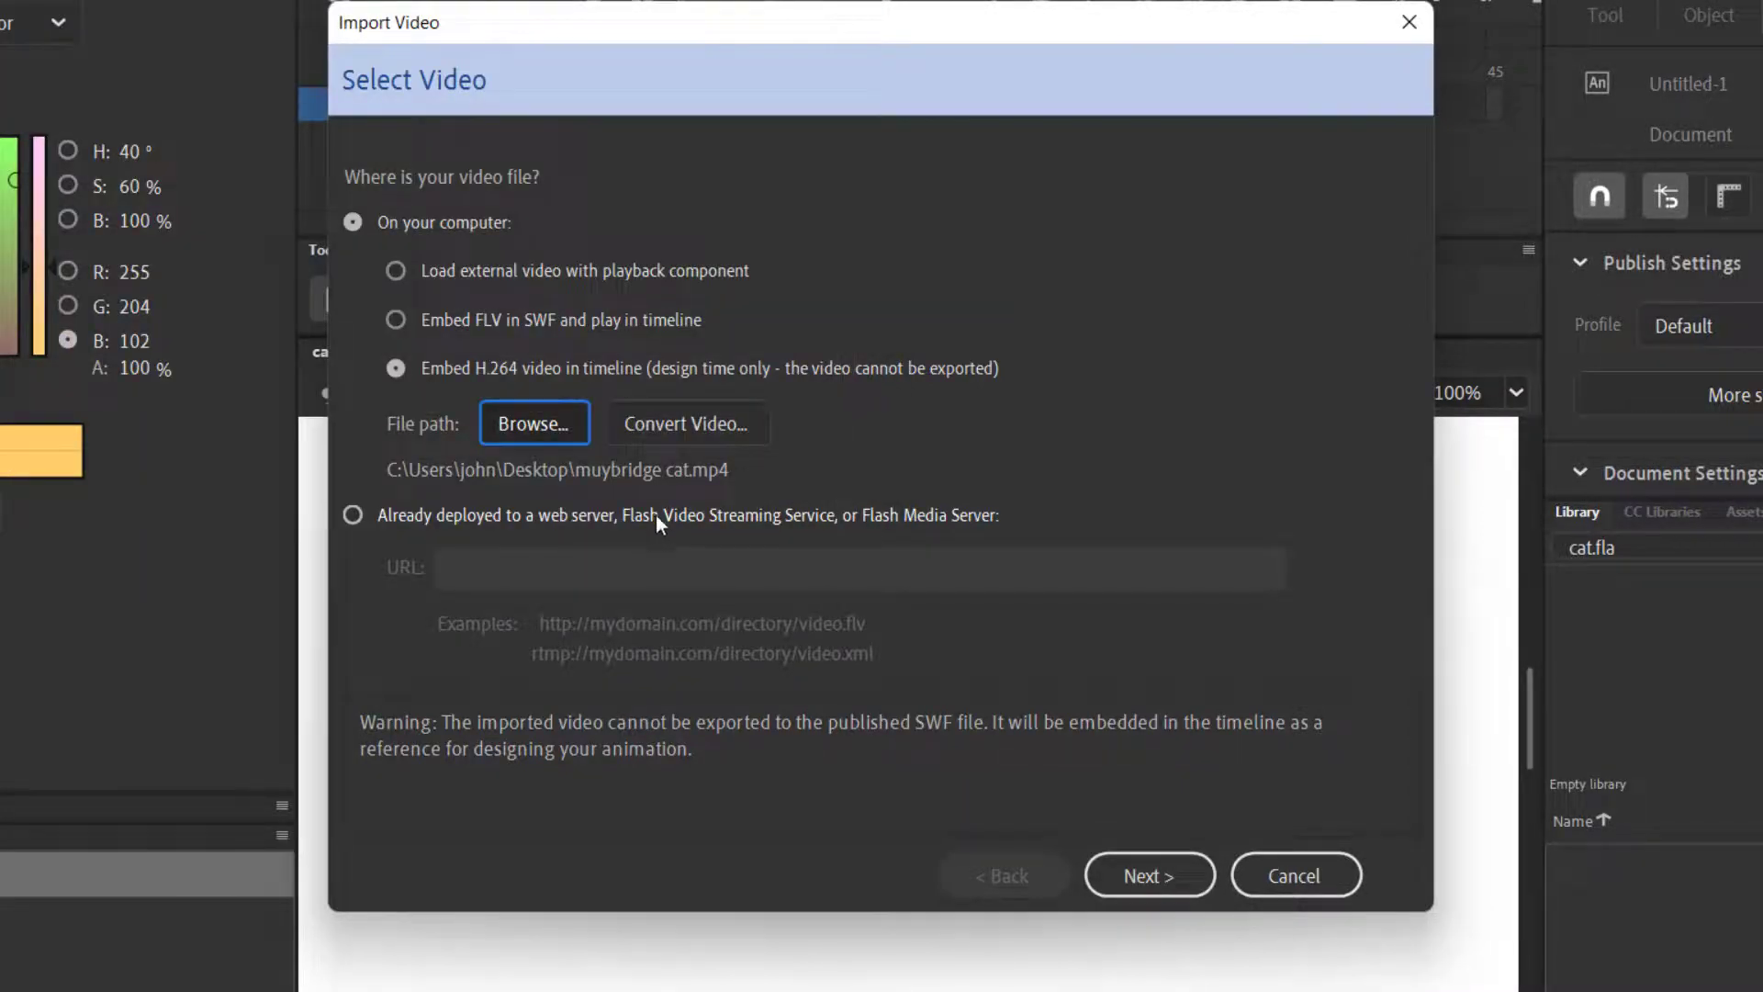
click(1170, 874)
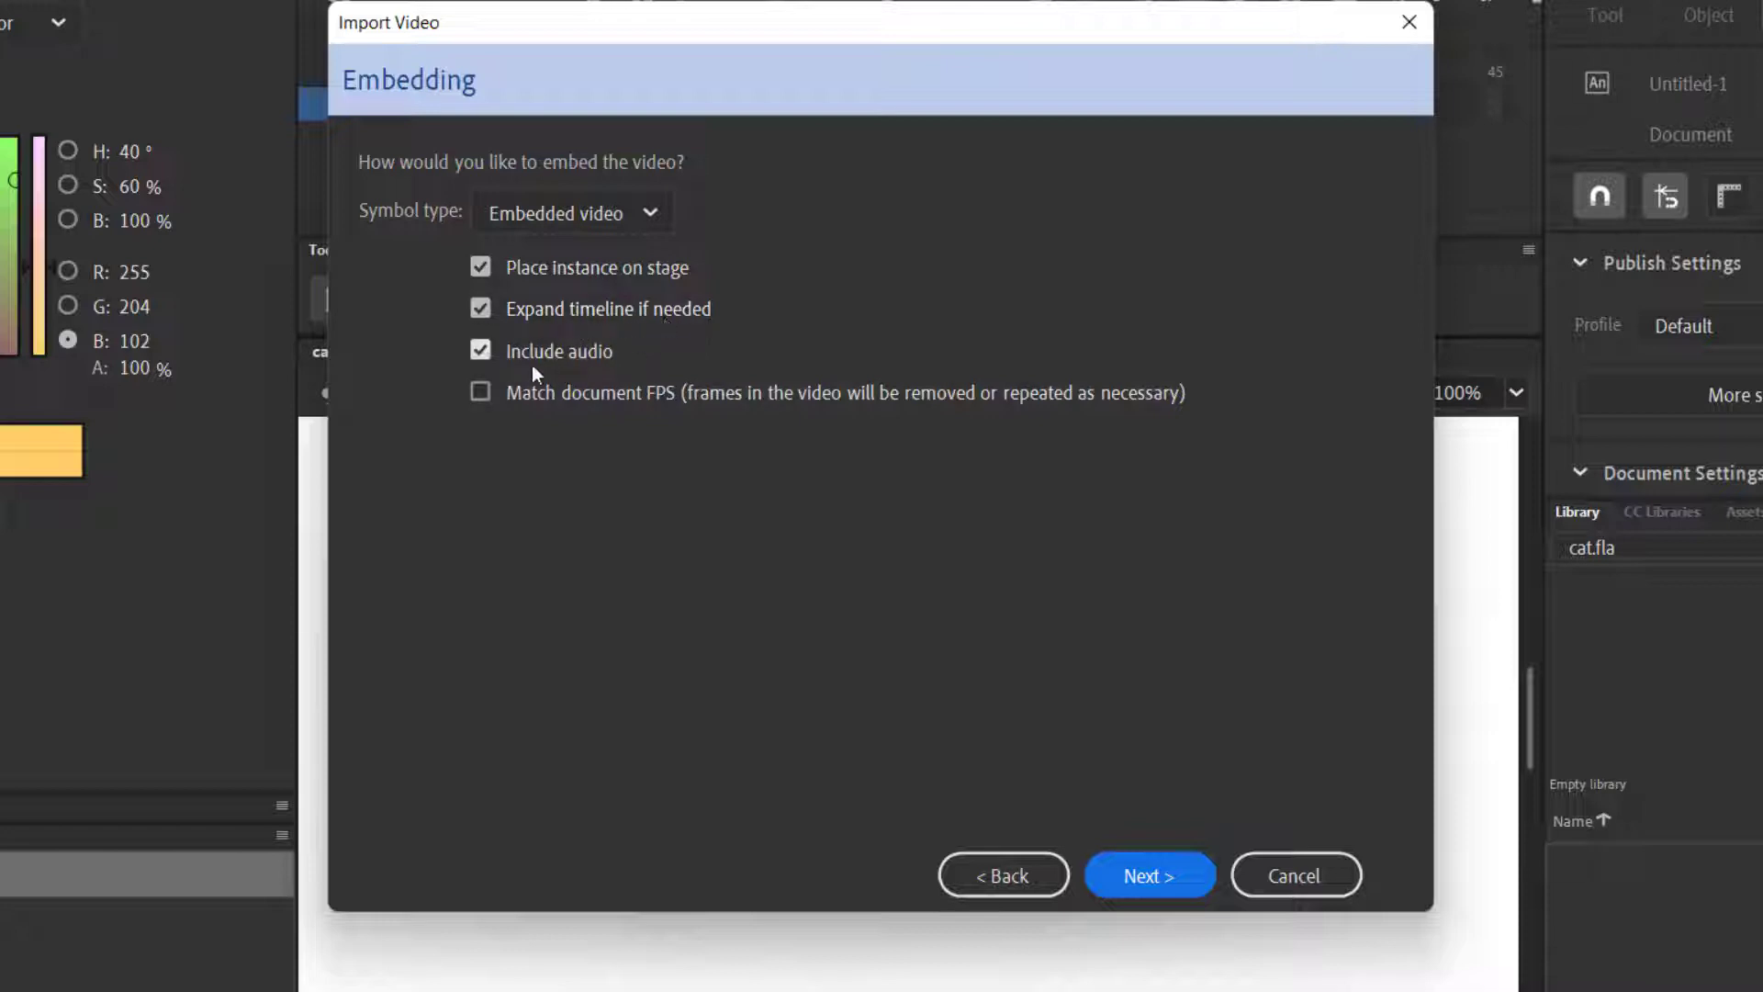
Finish importing the video onto the stage without its audio, and save the document.
click(479, 352)
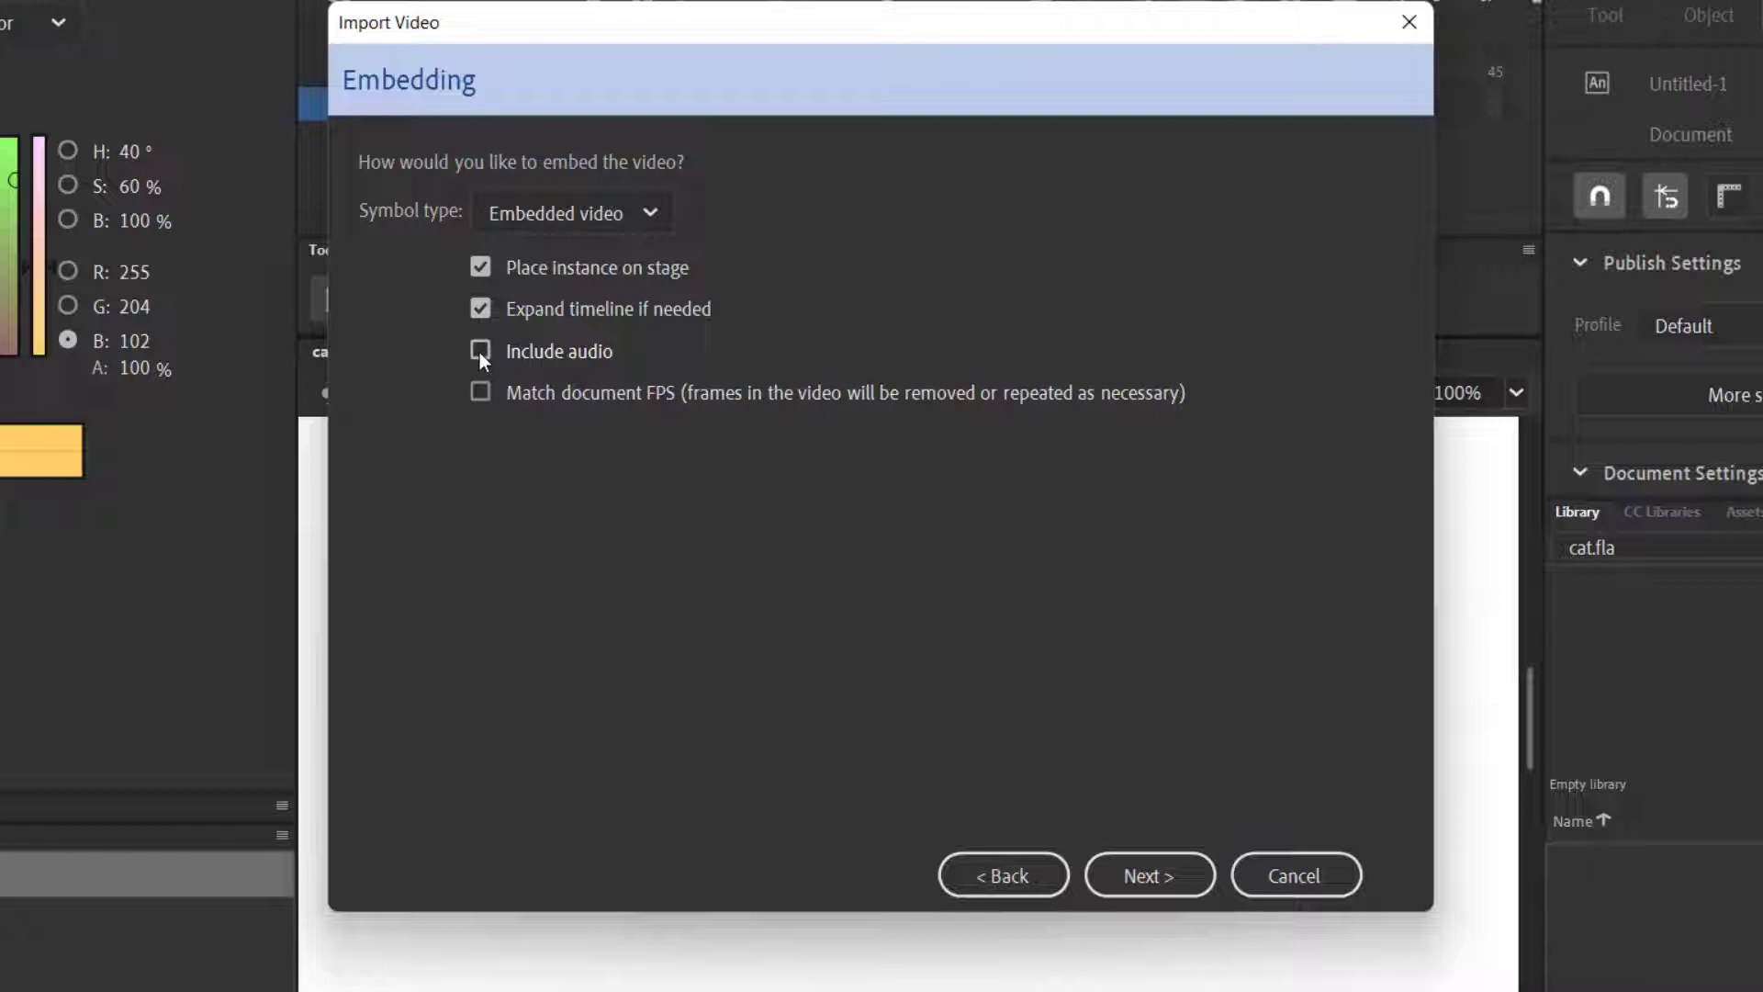
click(1151, 881)
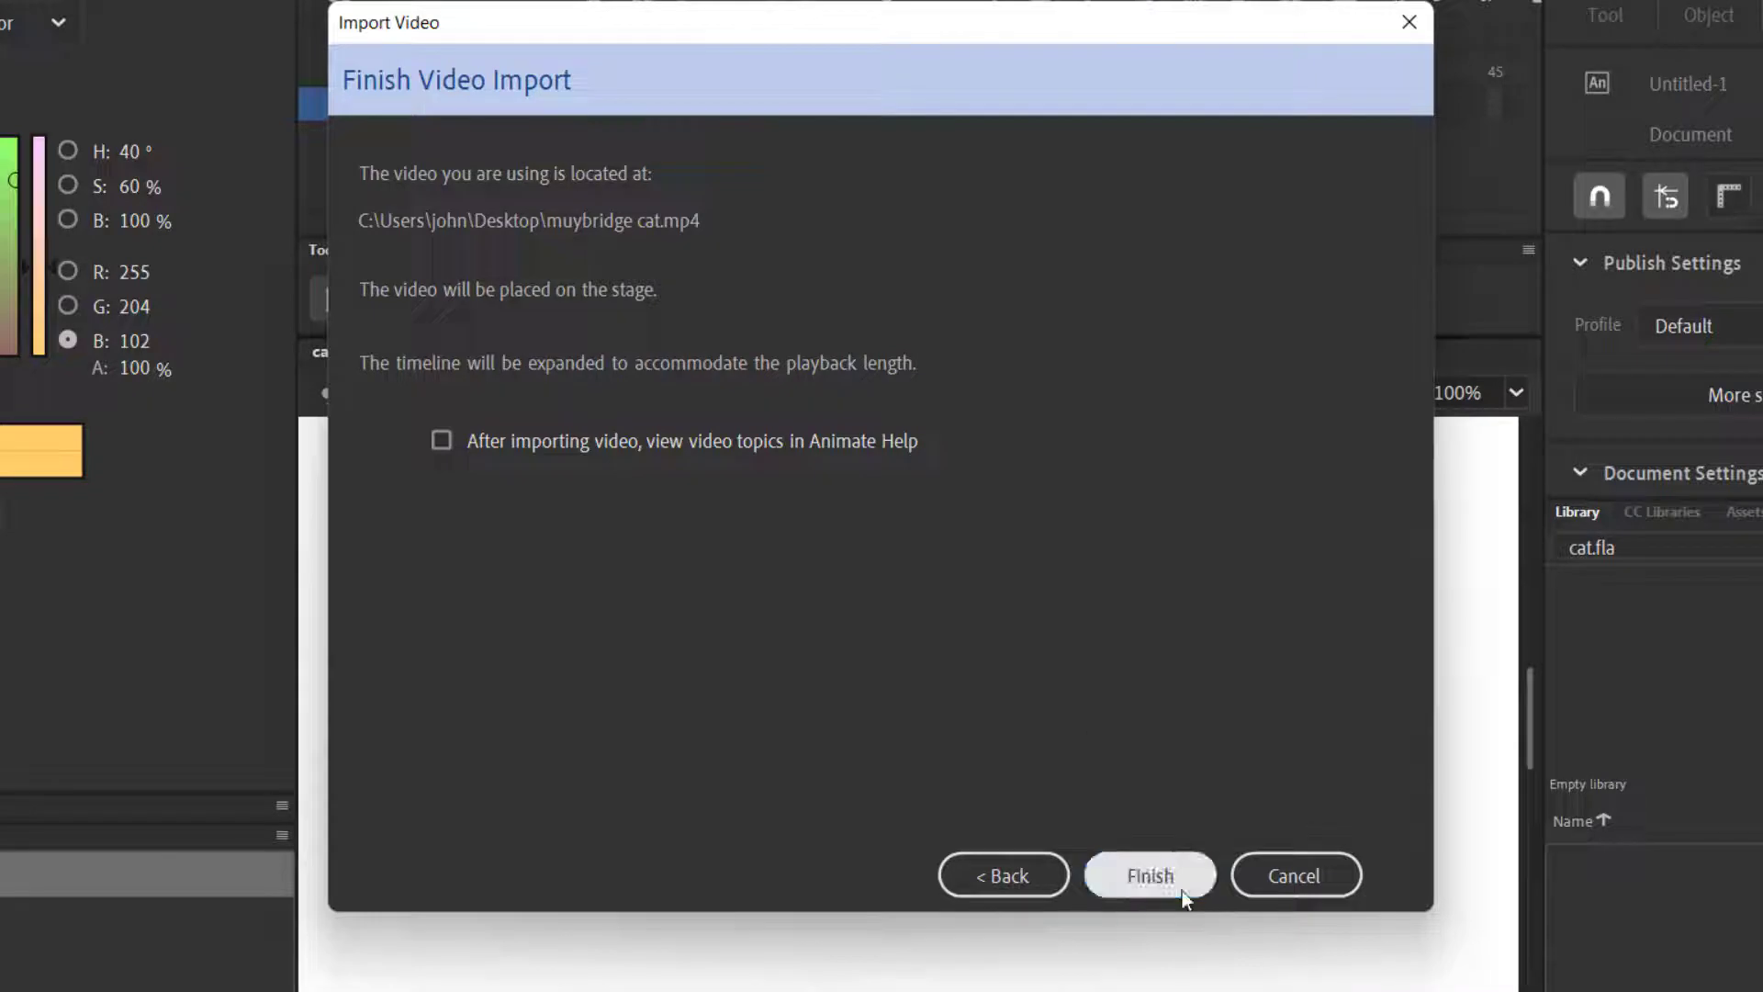
click(1149, 875)
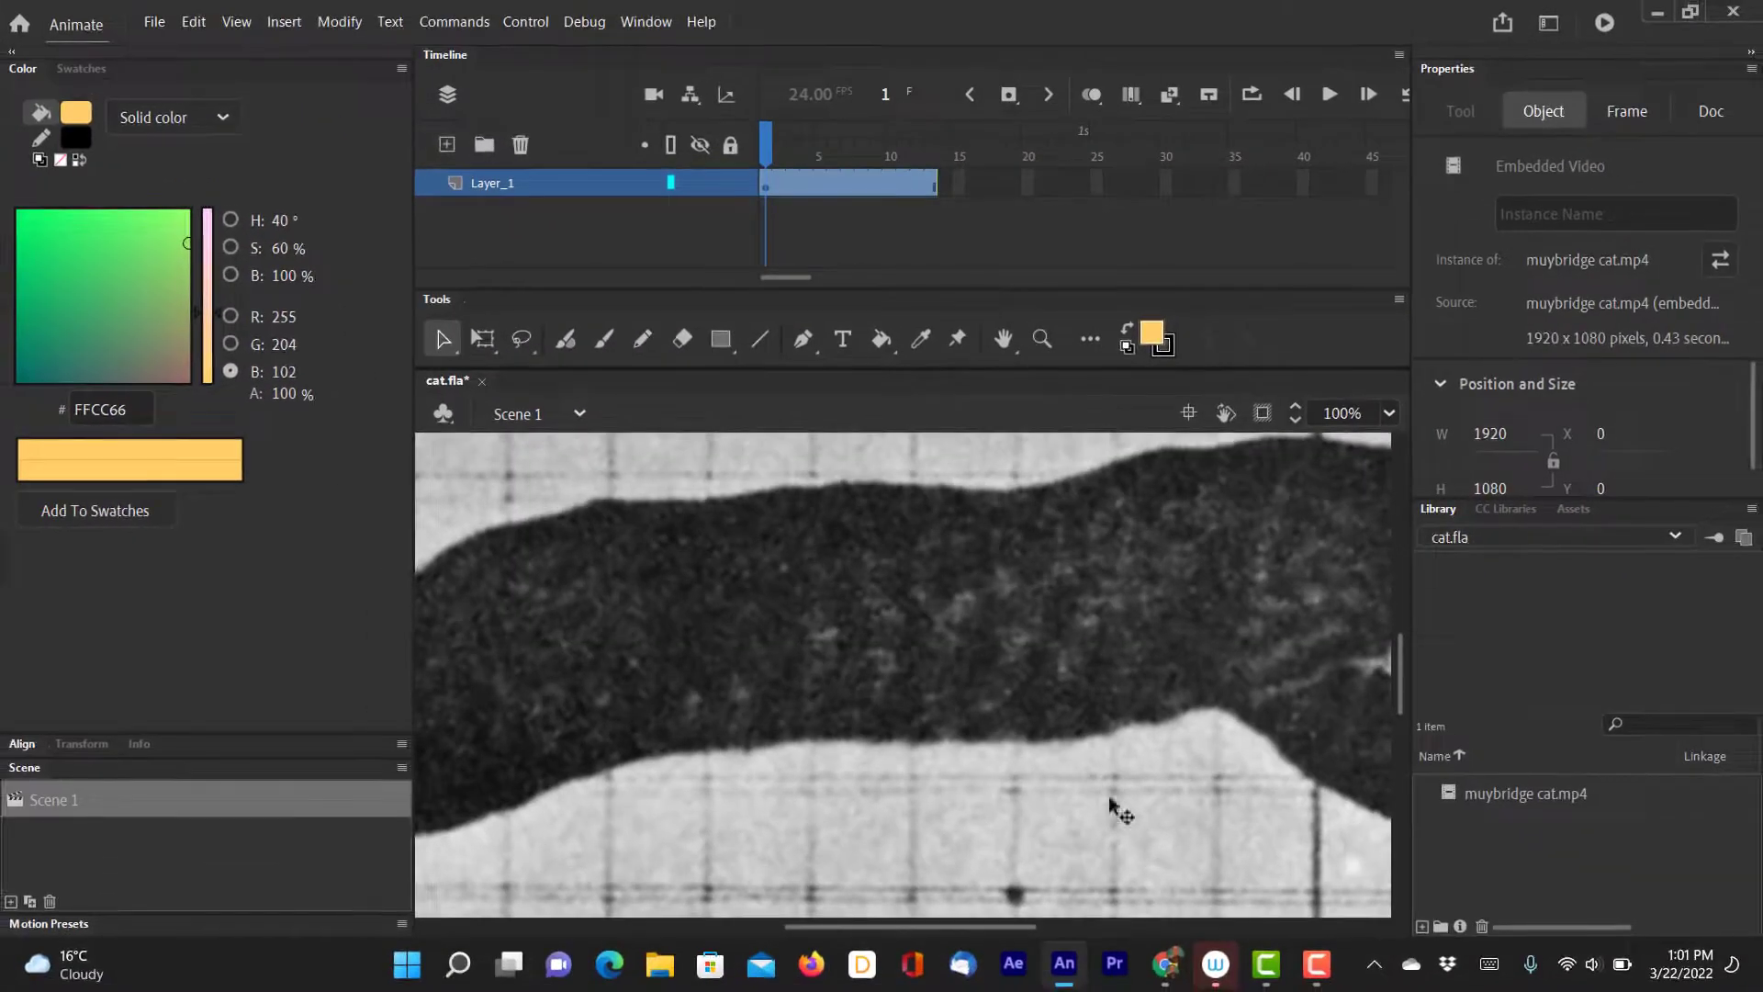
click(1392, 415)
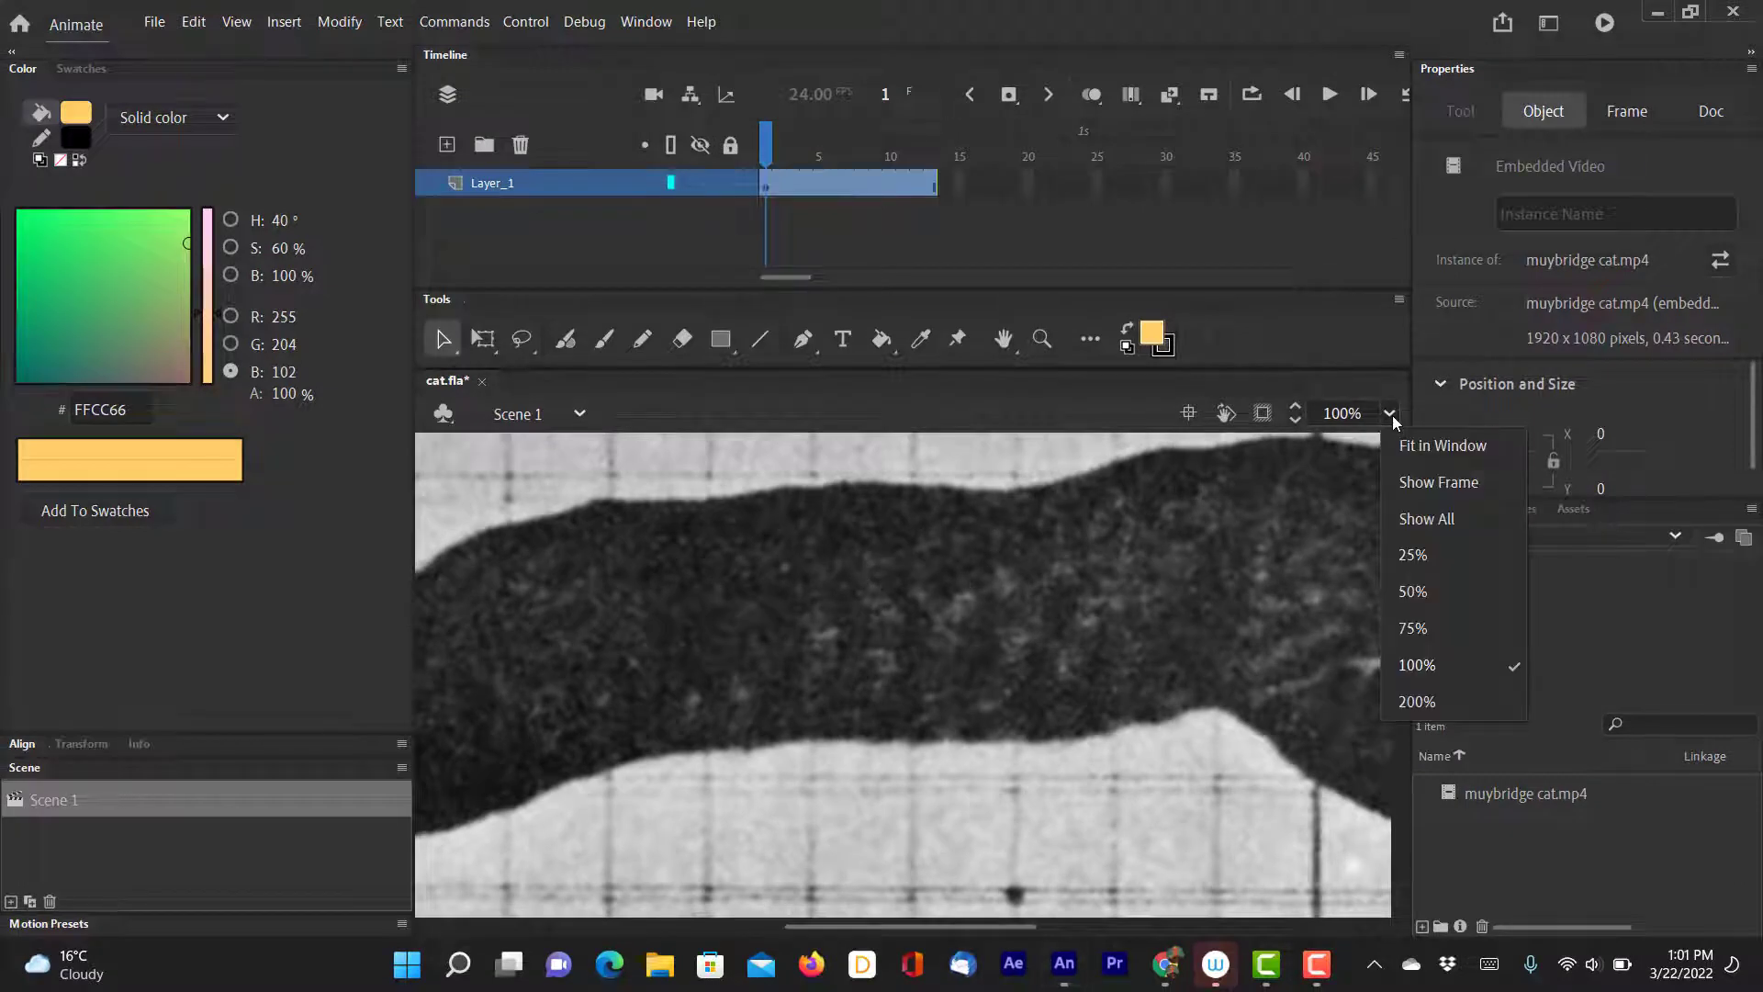
click(1418, 460)
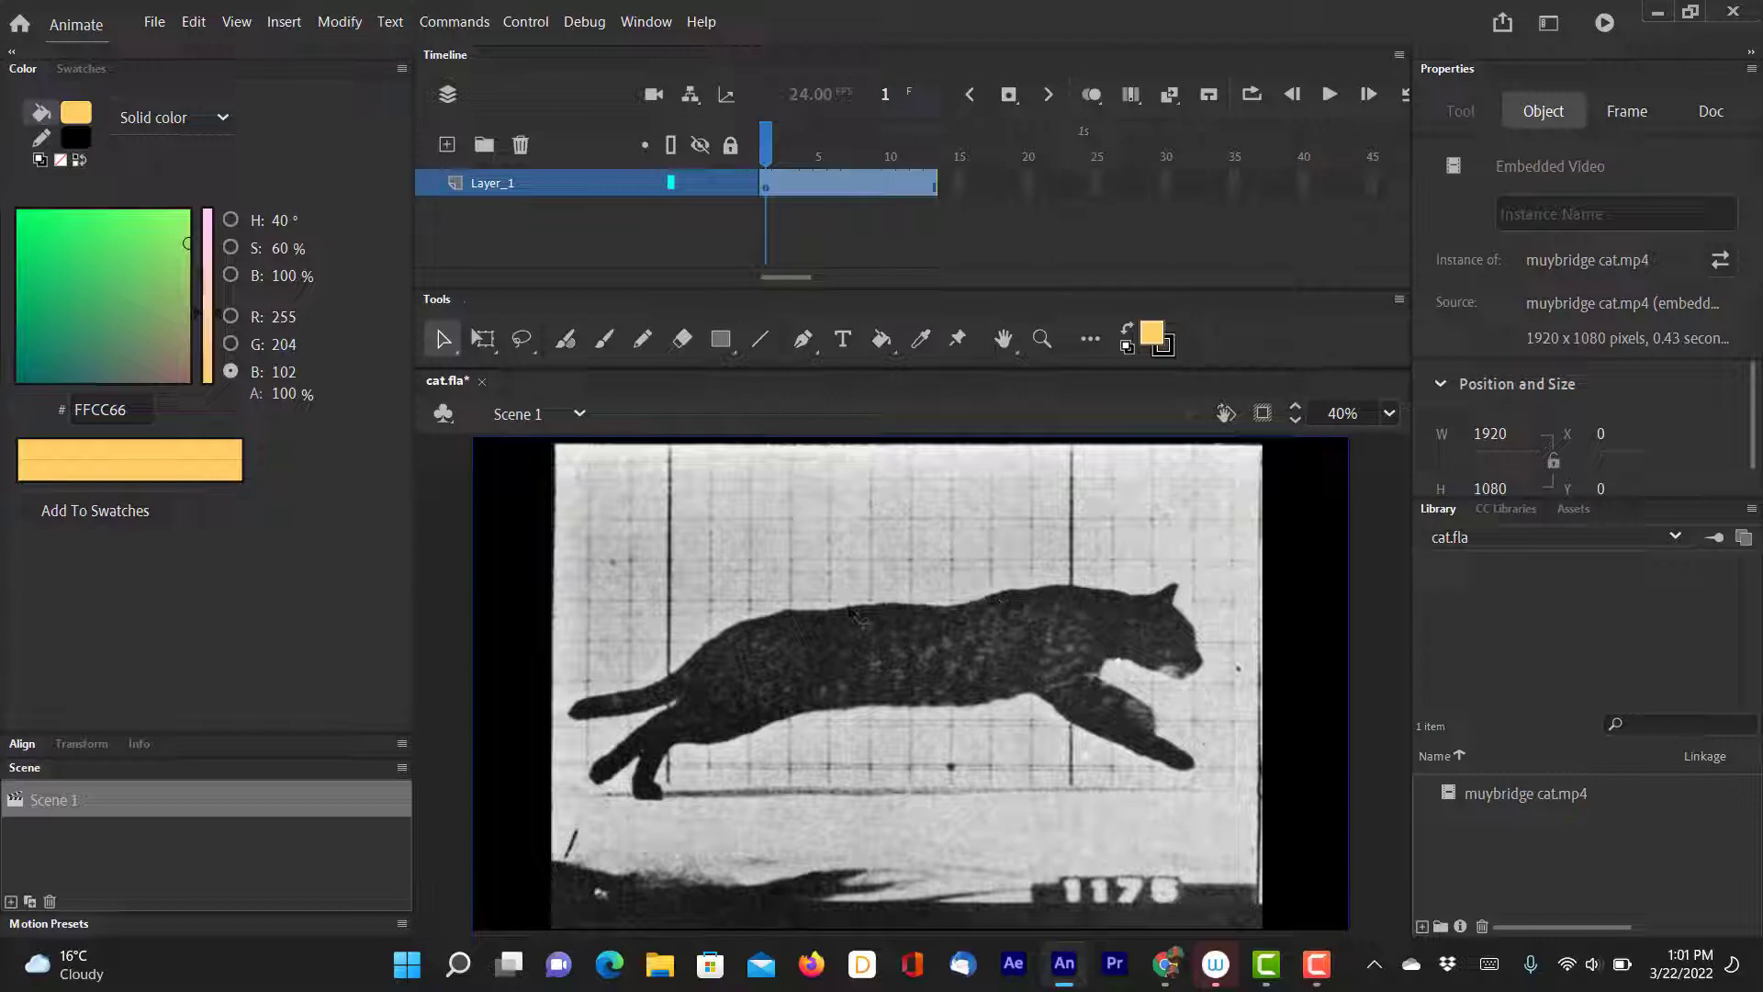
click(768, 189)
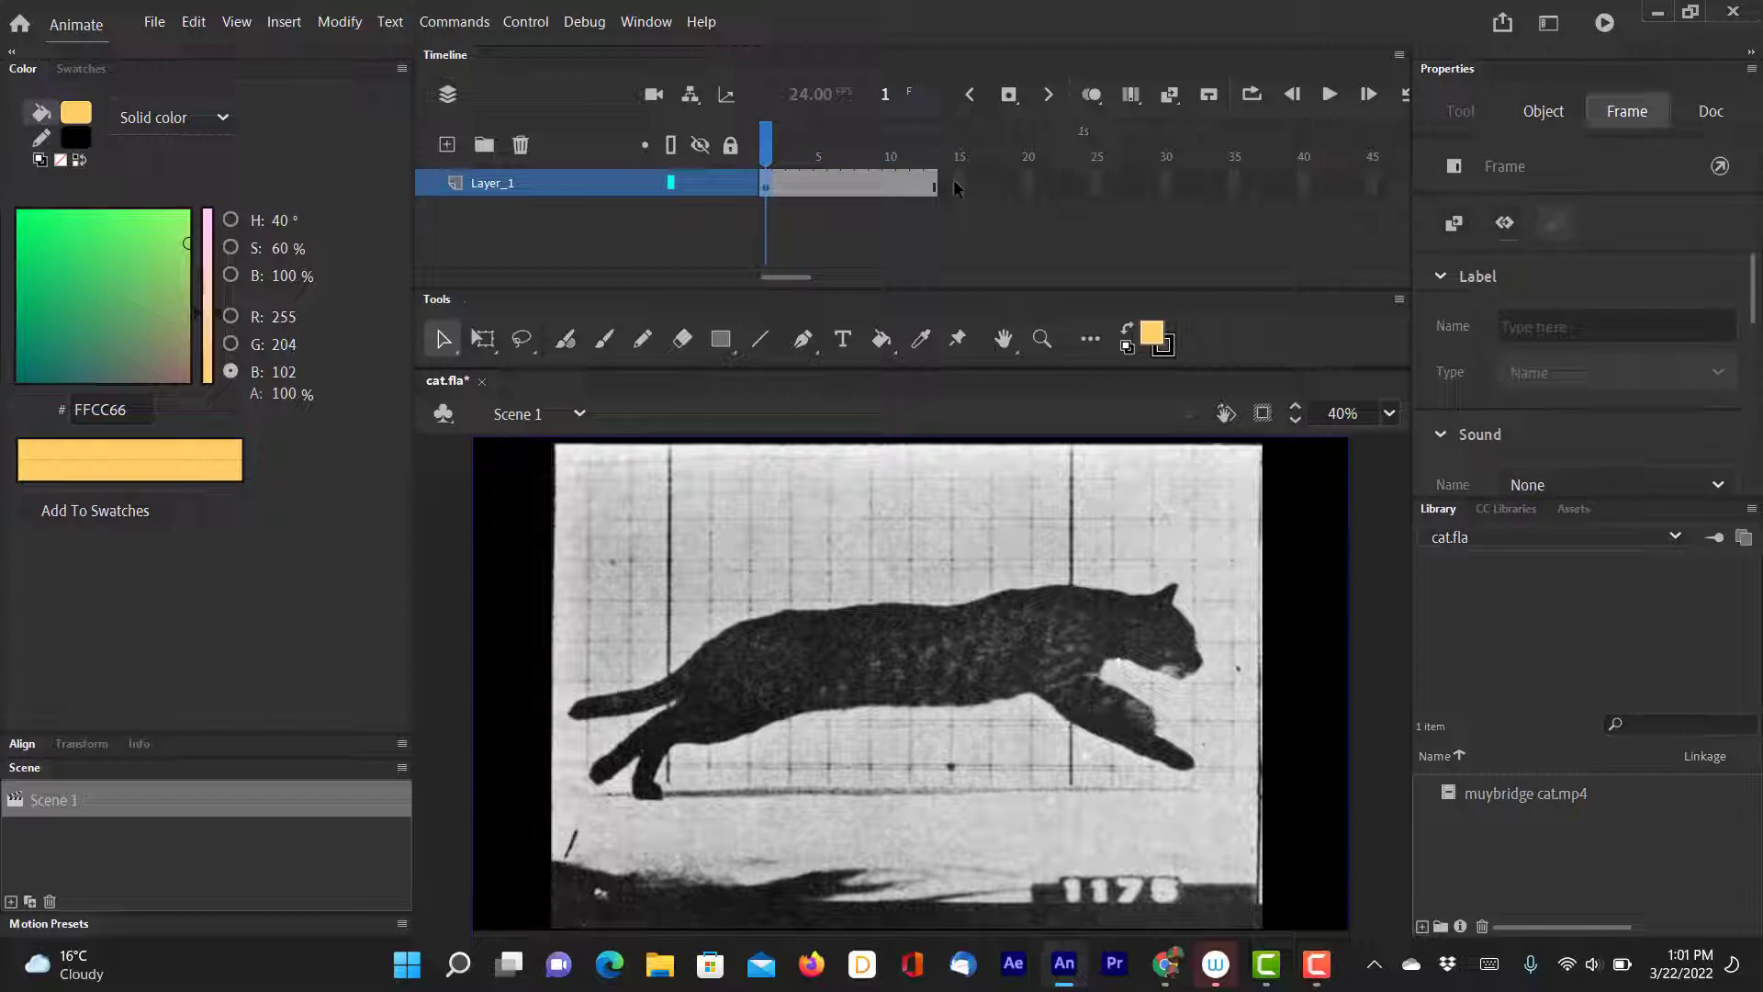
click(207, 213)
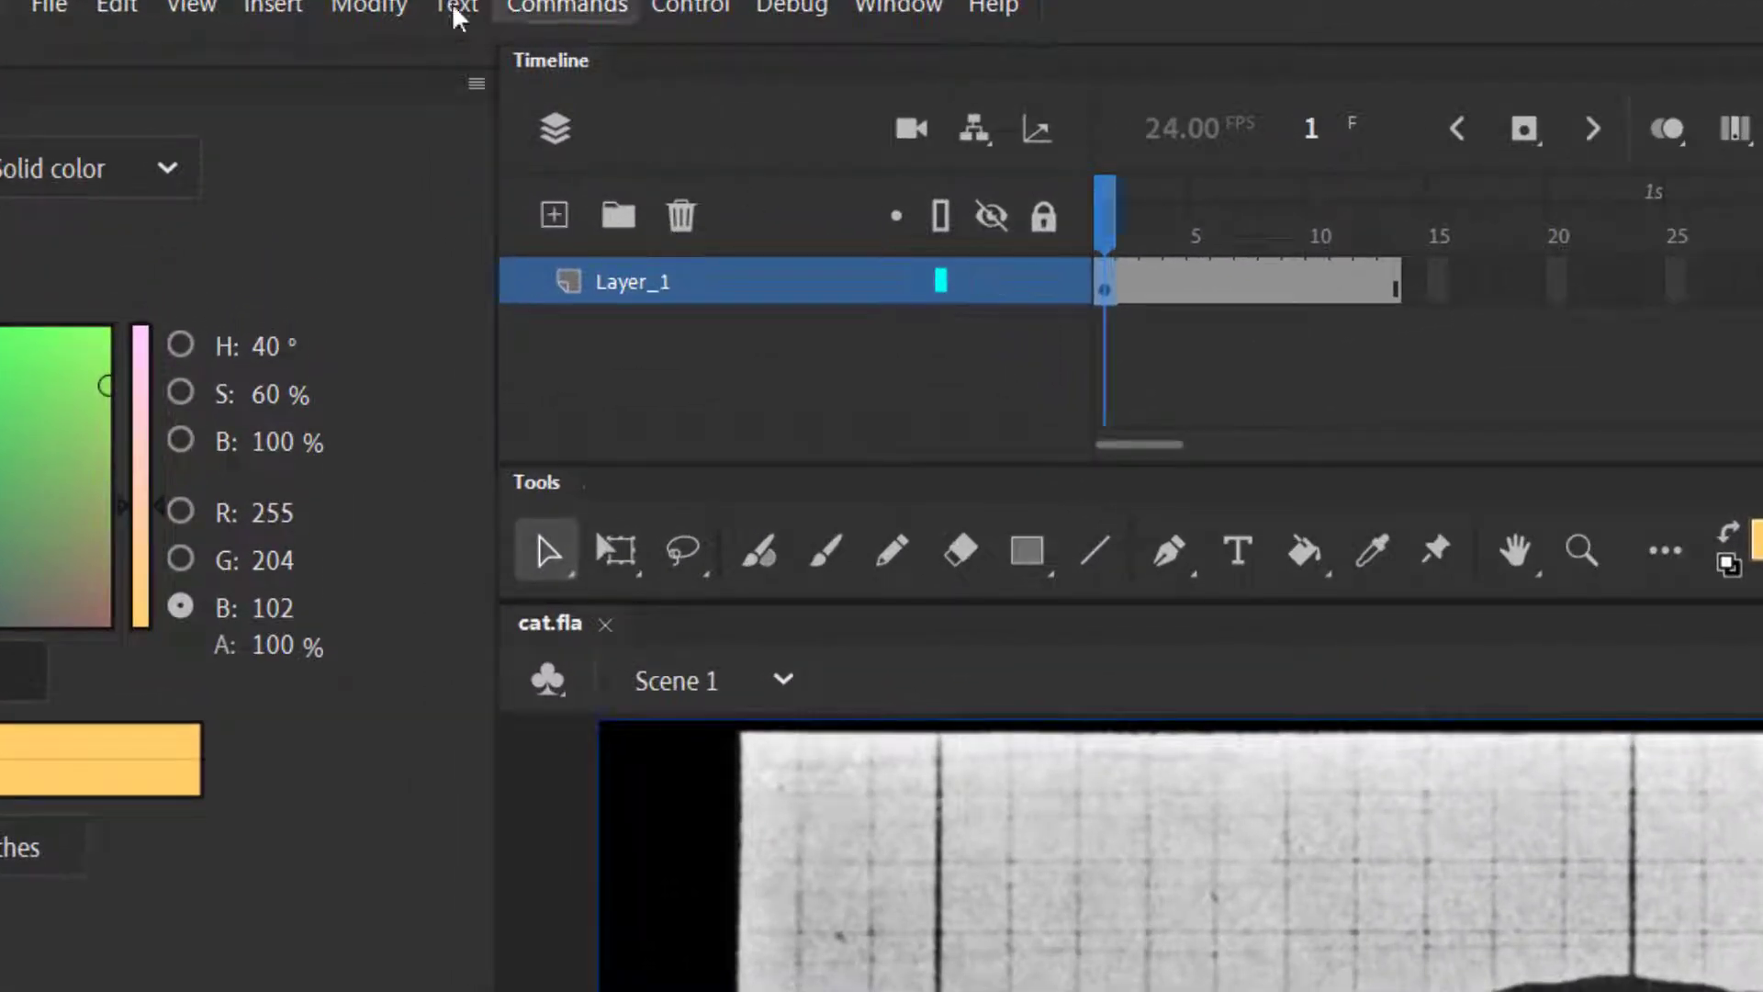
Create a new Graphic symbol named "running cat" in the library root.
click(292, 9)
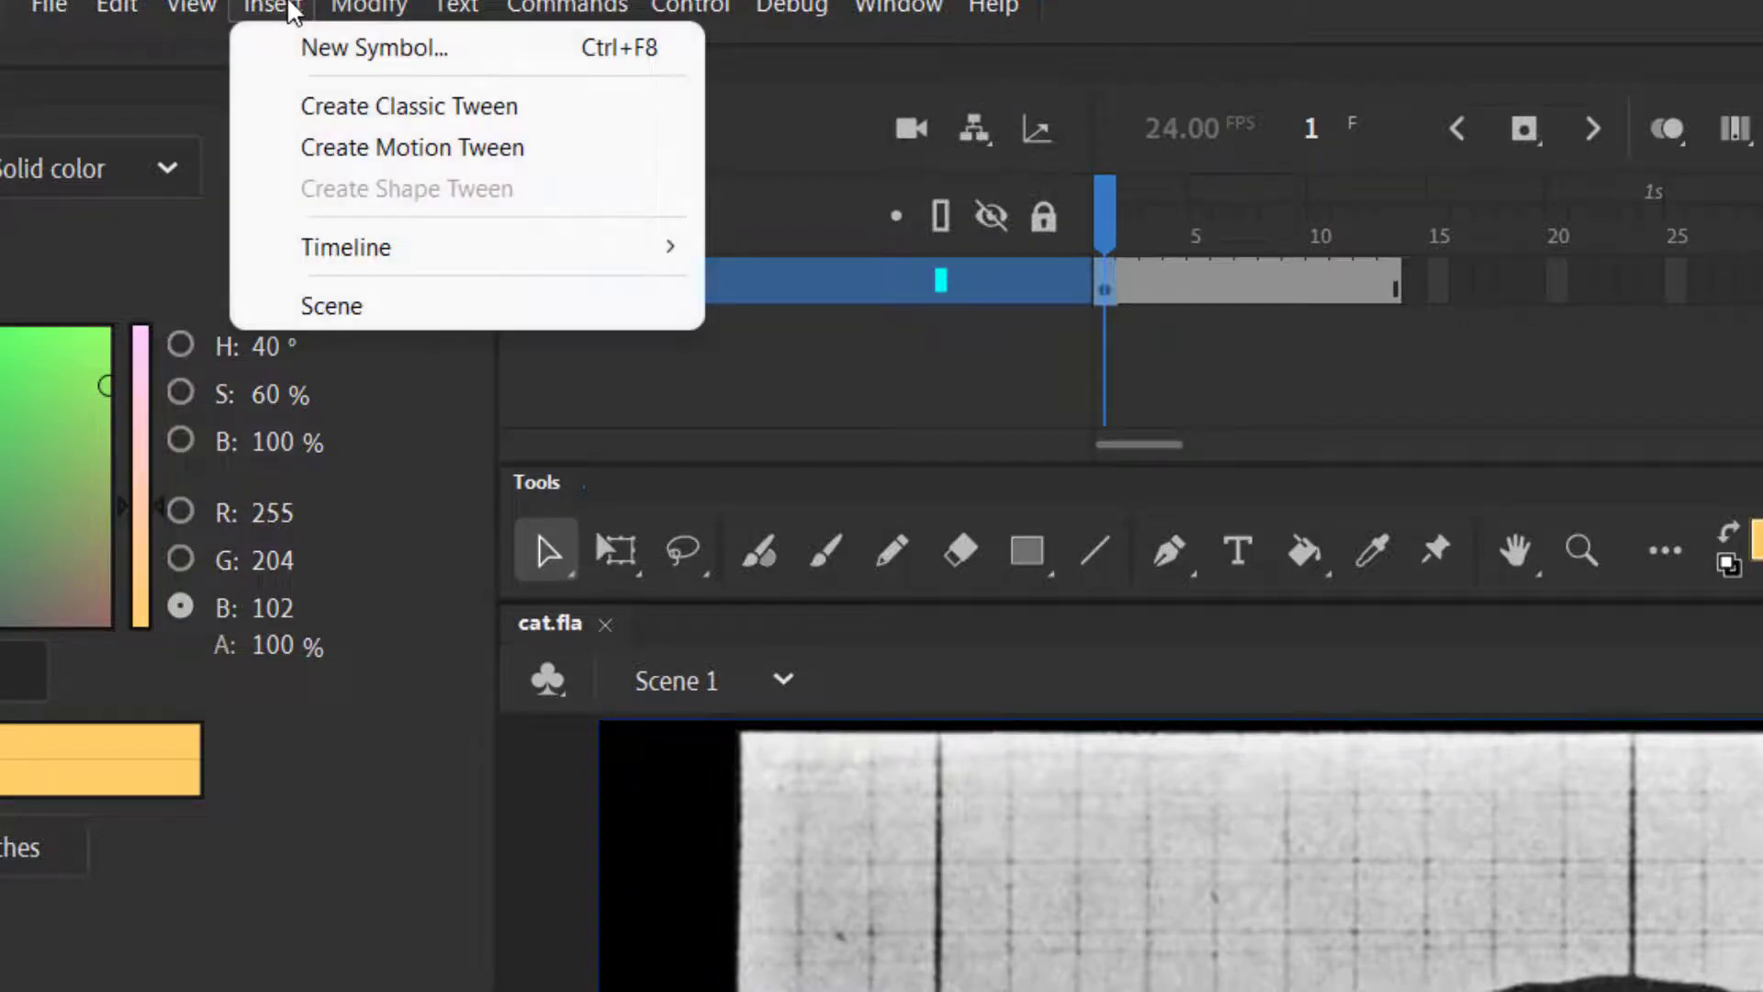
click(303, 48)
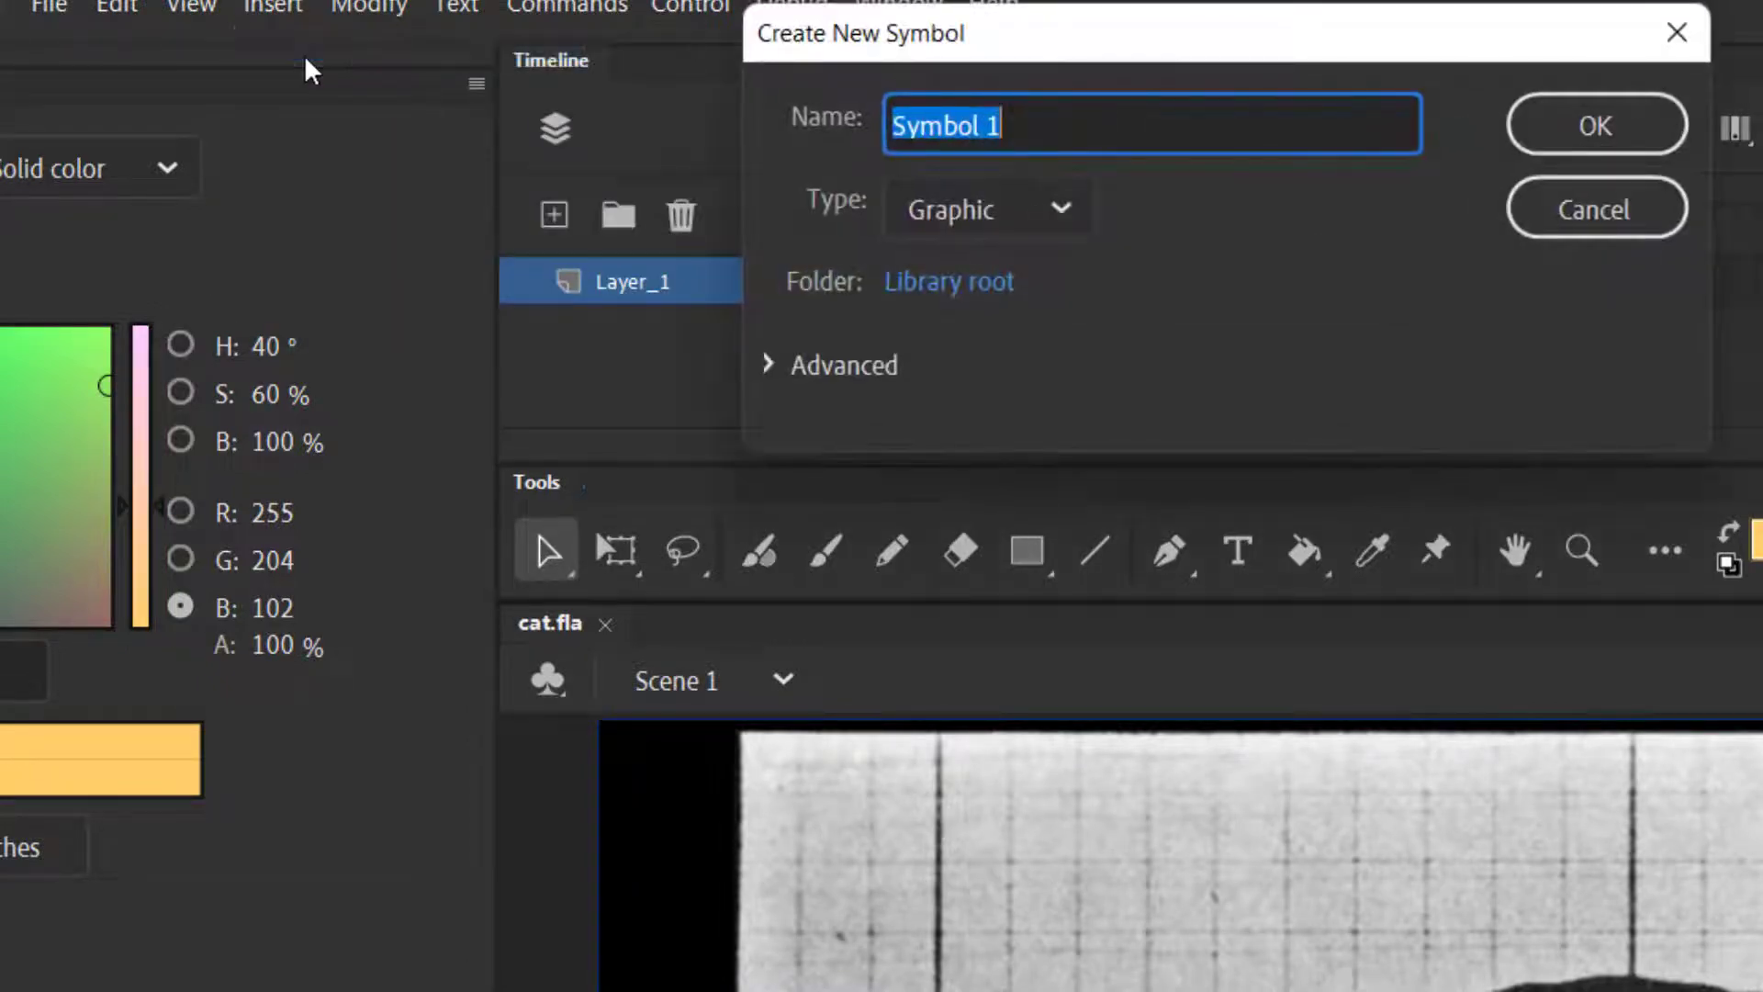
text(running c)
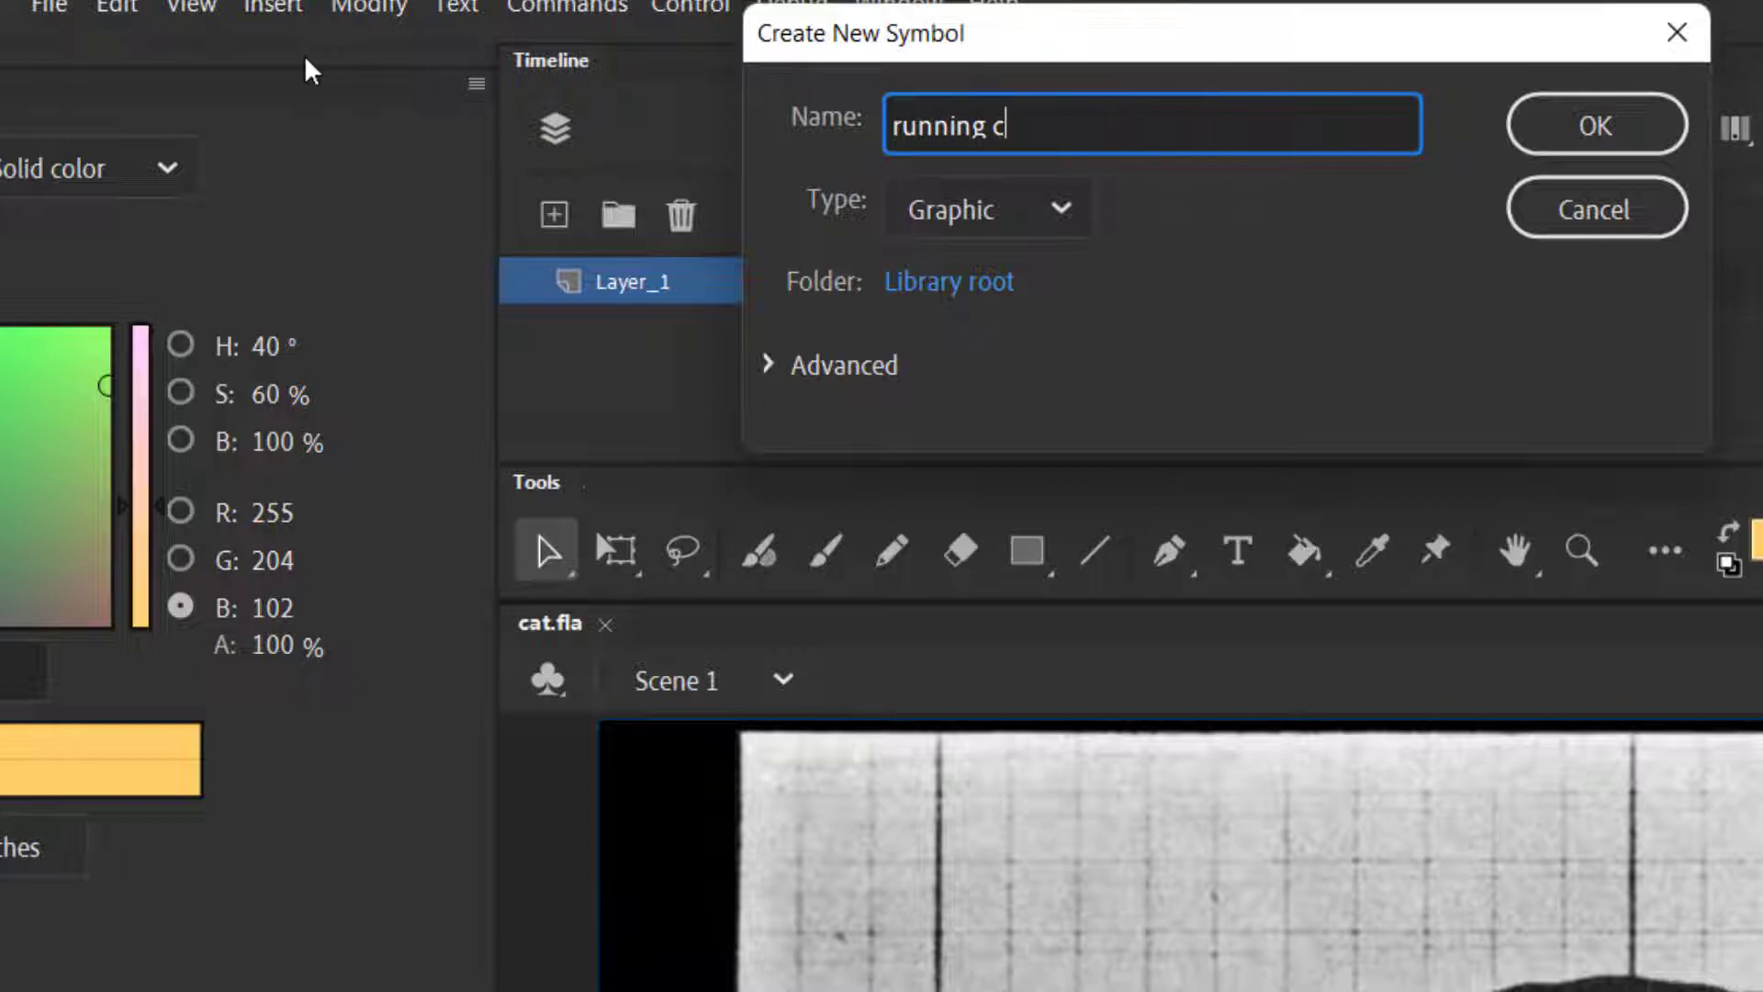
text(at)
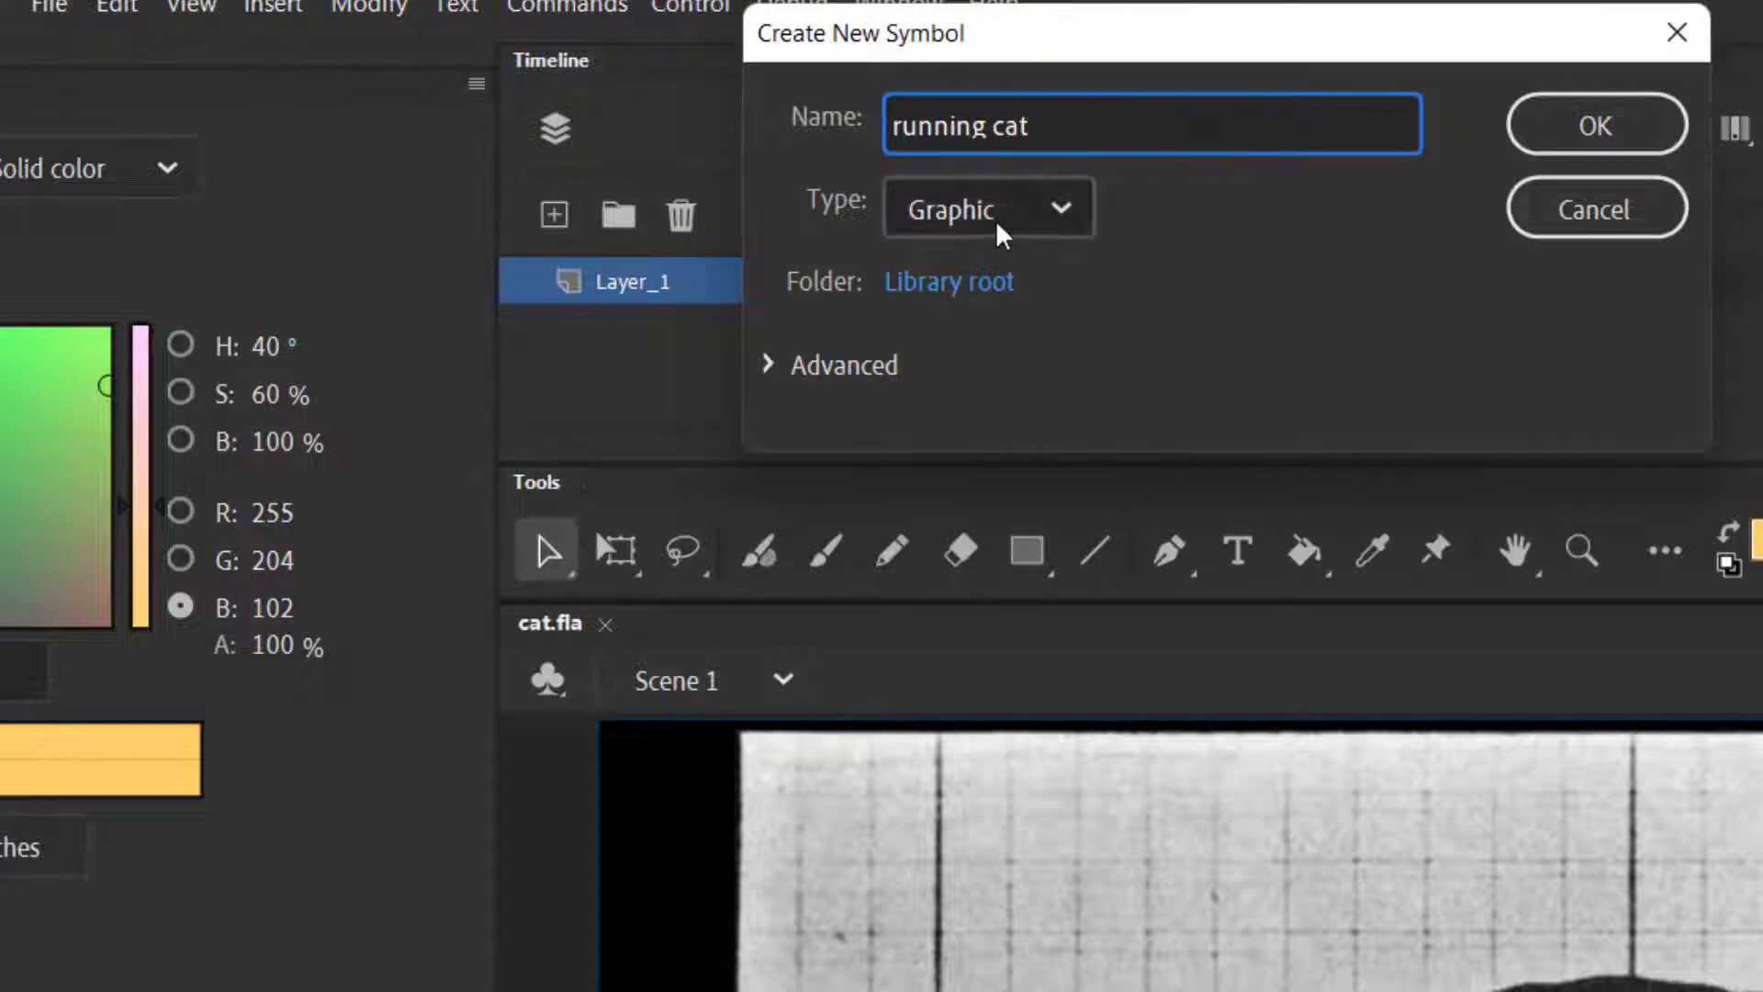
click(1062, 211)
click(993, 404)
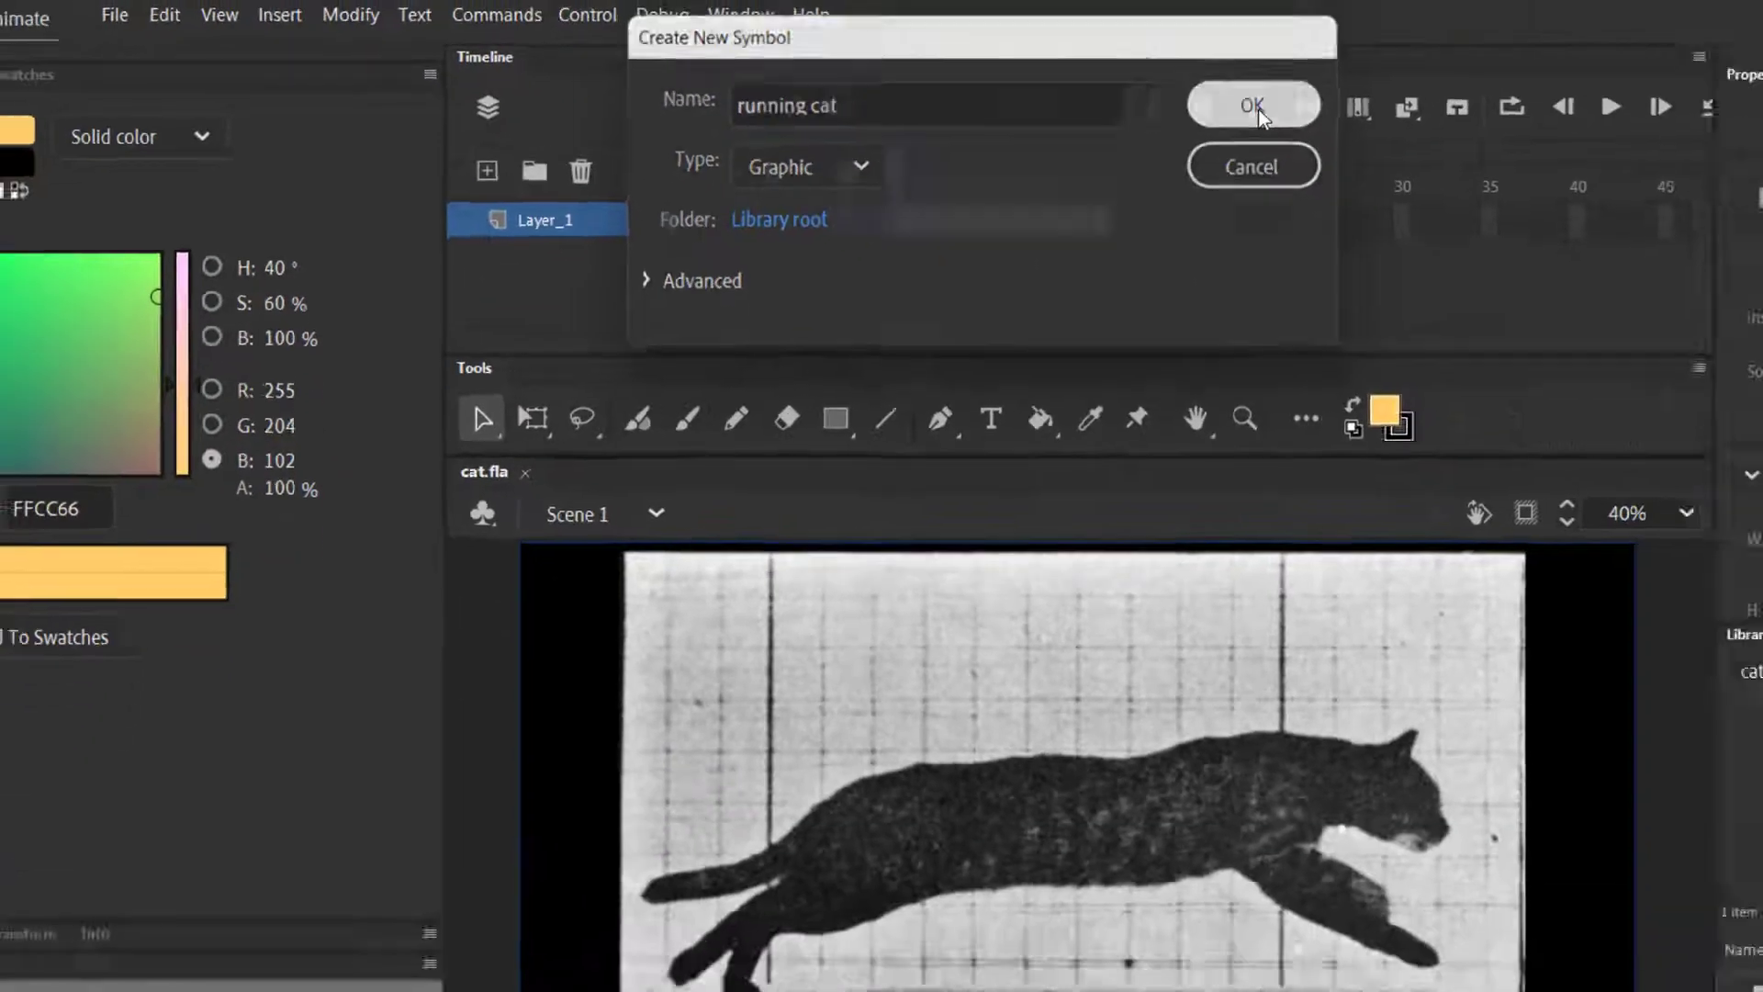
click(1593, 128)
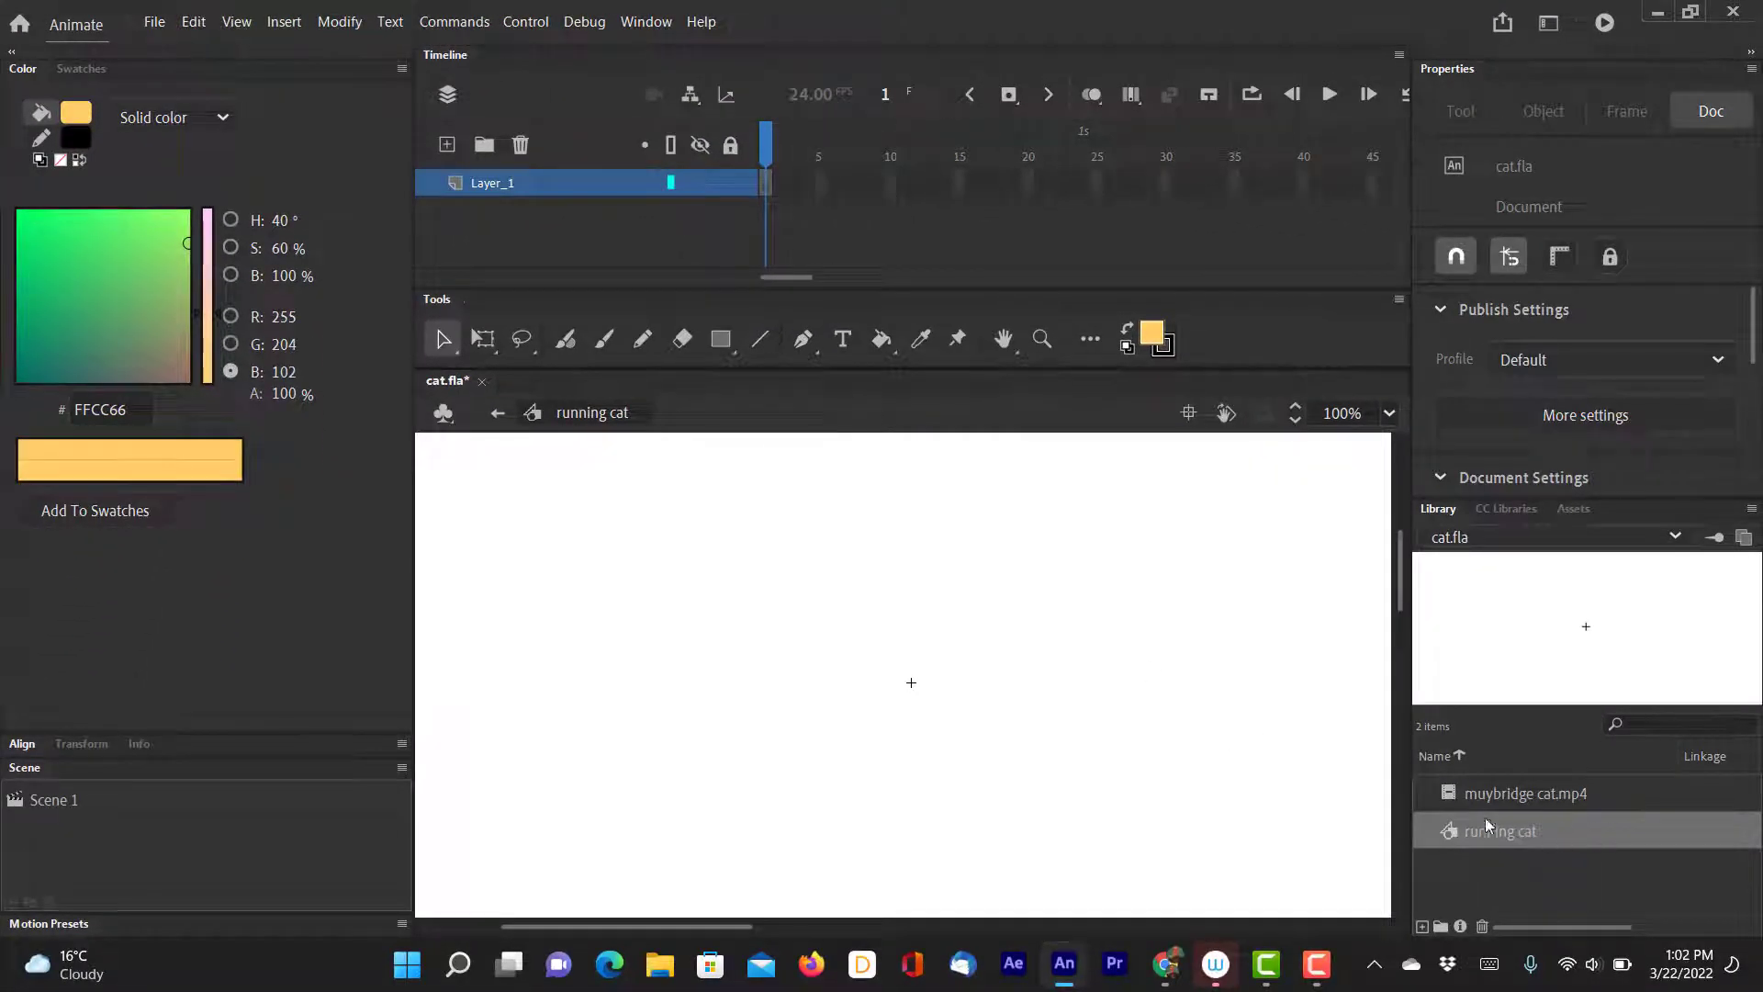
Place the muybridge cat.mp4 video inside the running cat symbol, adding the required frames automatically, and scrub through it.
drag(1452, 791, 956, 726)
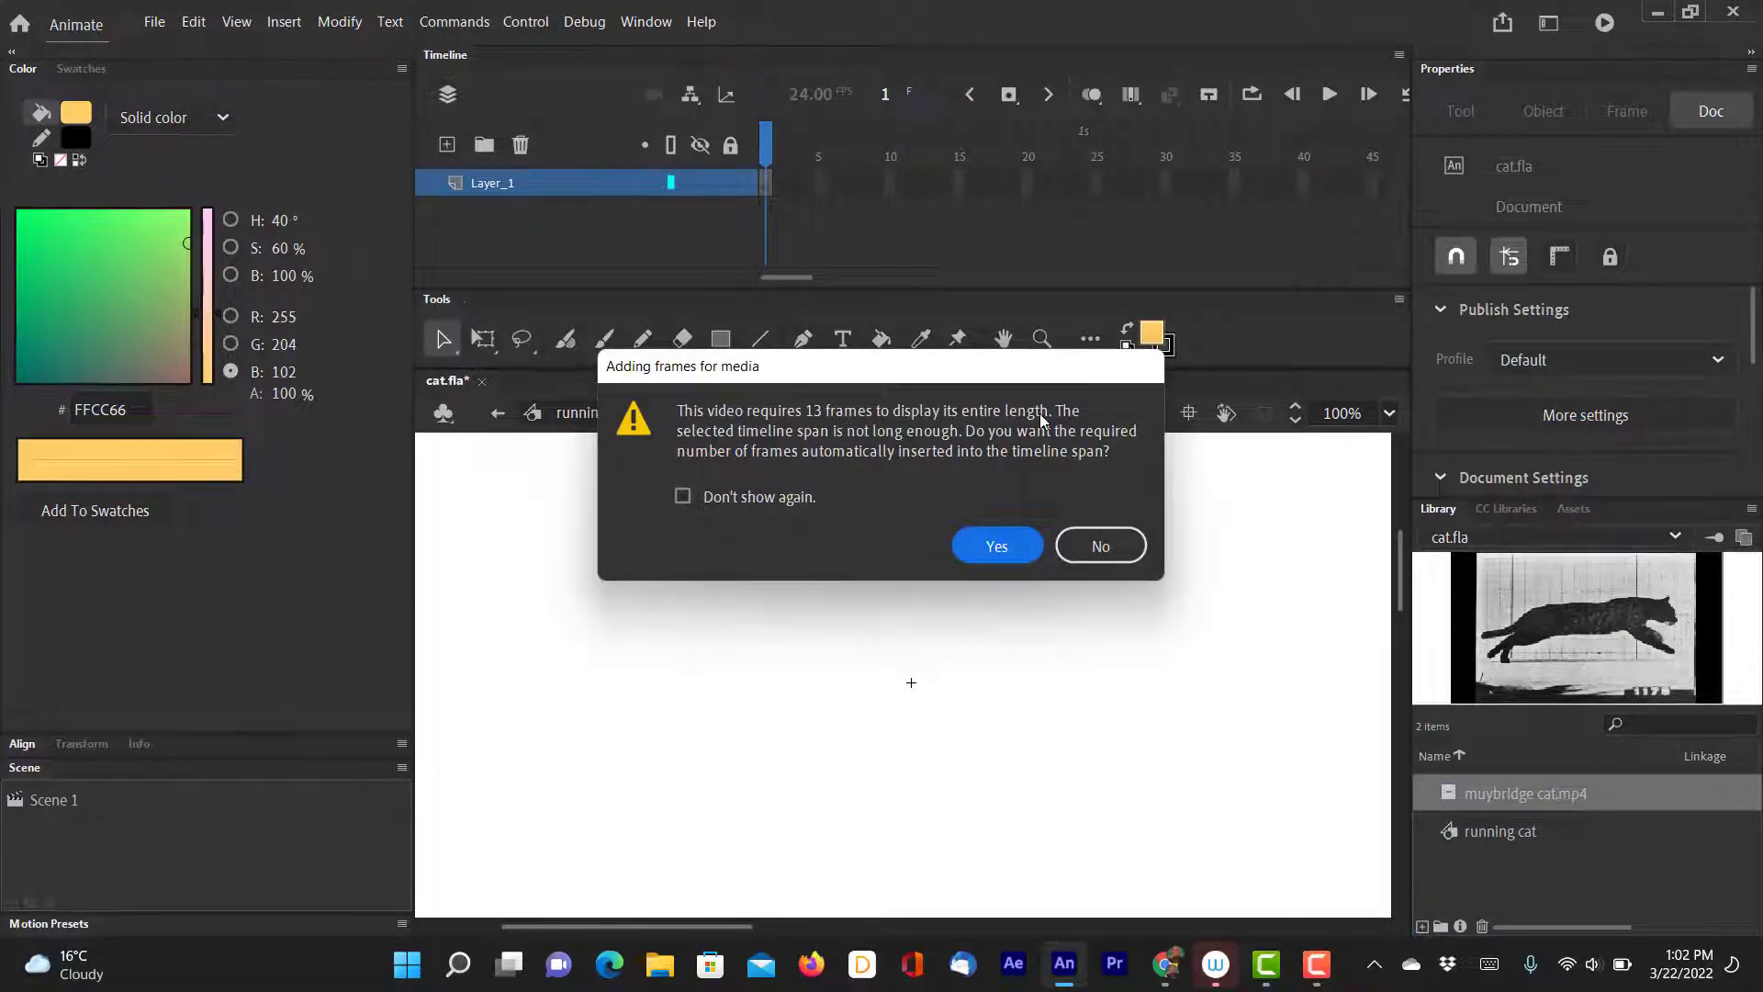
click(1005, 549)
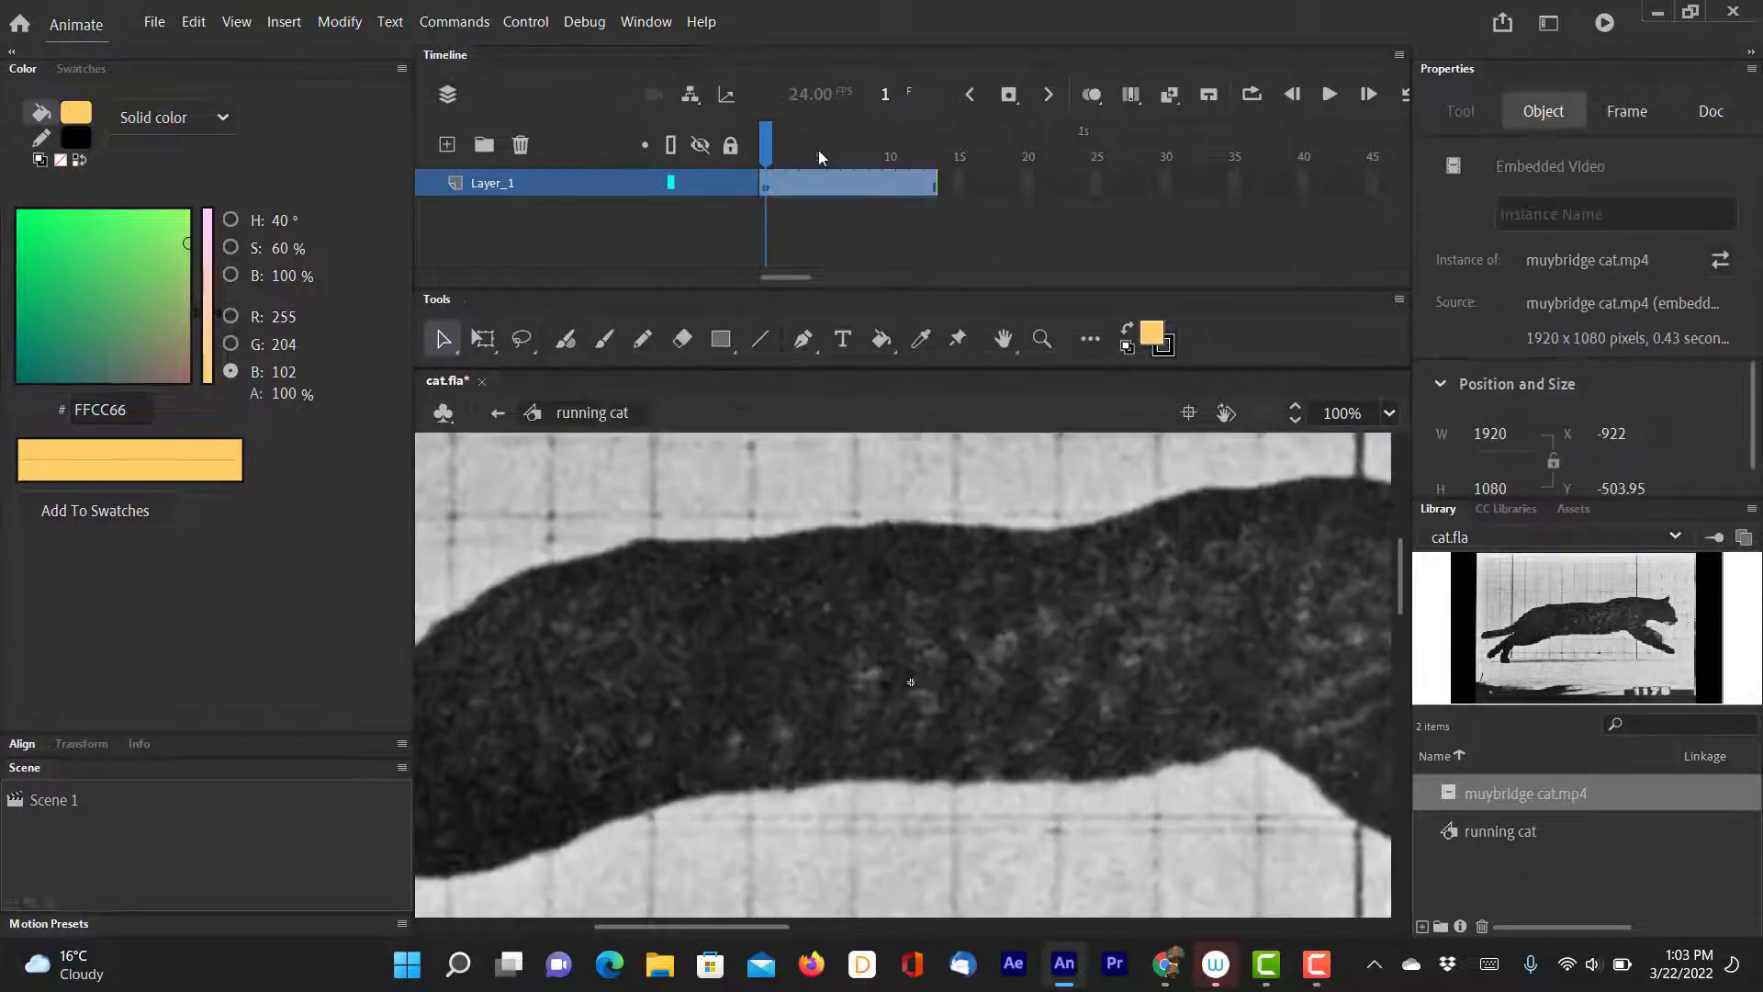
click(847, 145)
drag(876, 145, 764, 145)
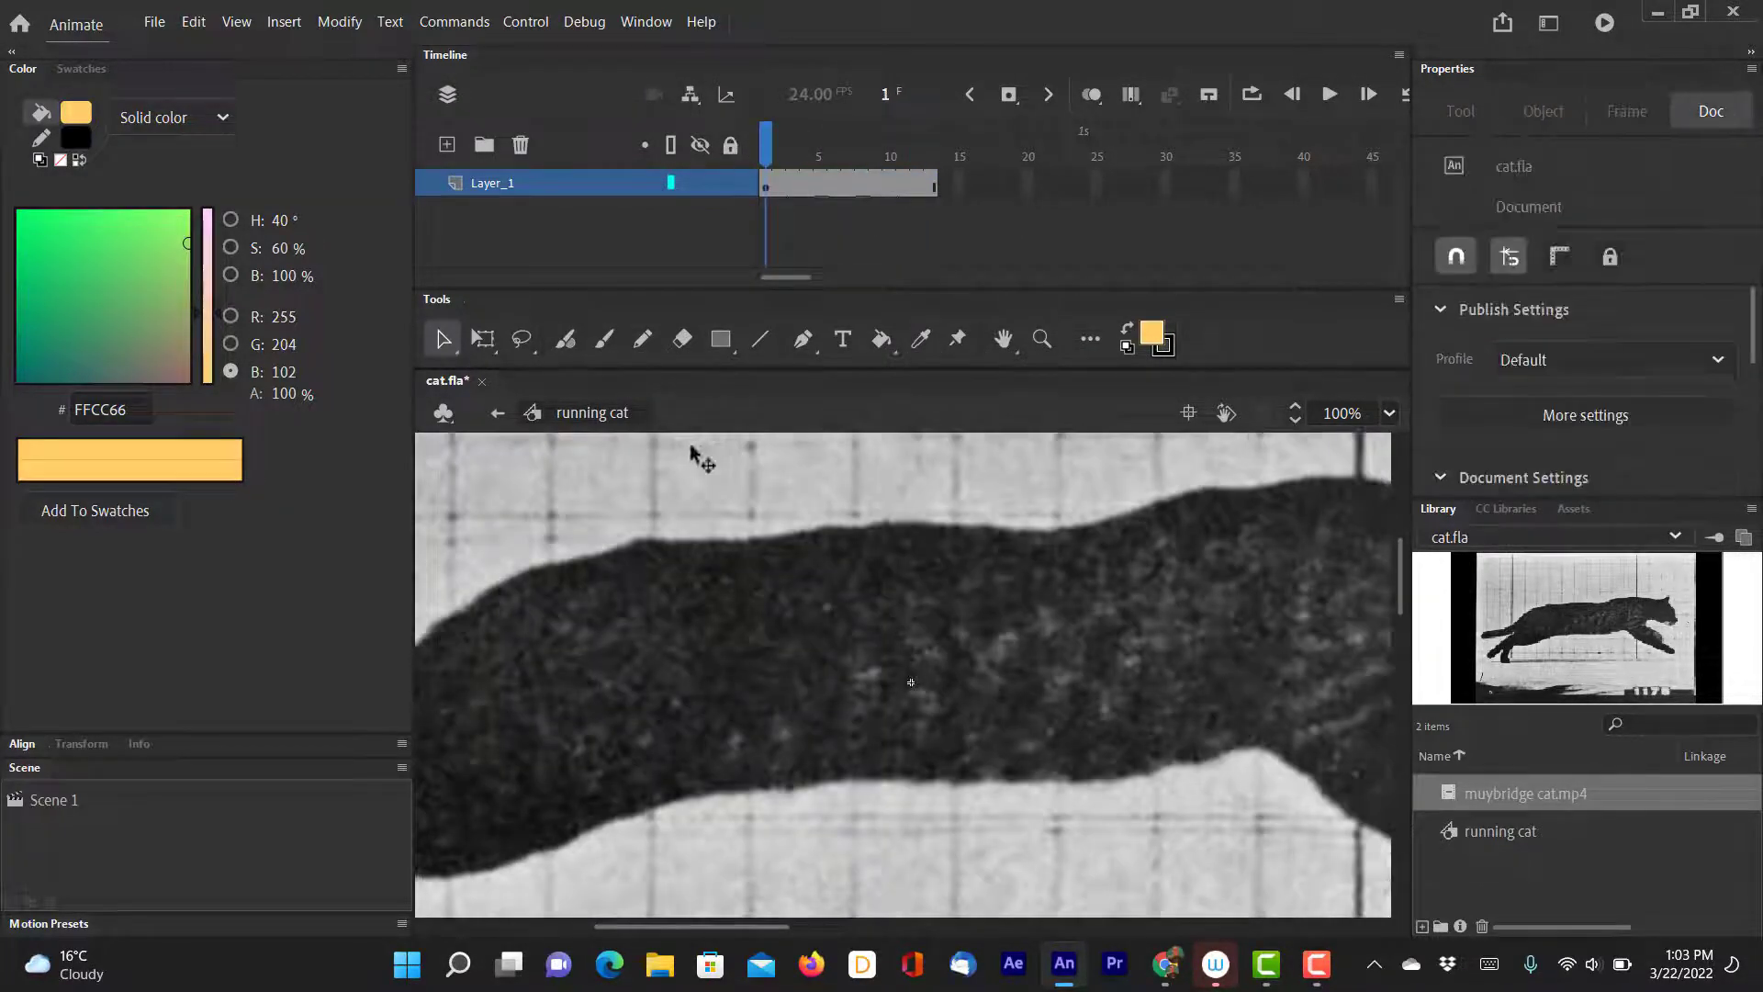
Return to Scene 1 and delete the embedded video from its stage.
click(498, 414)
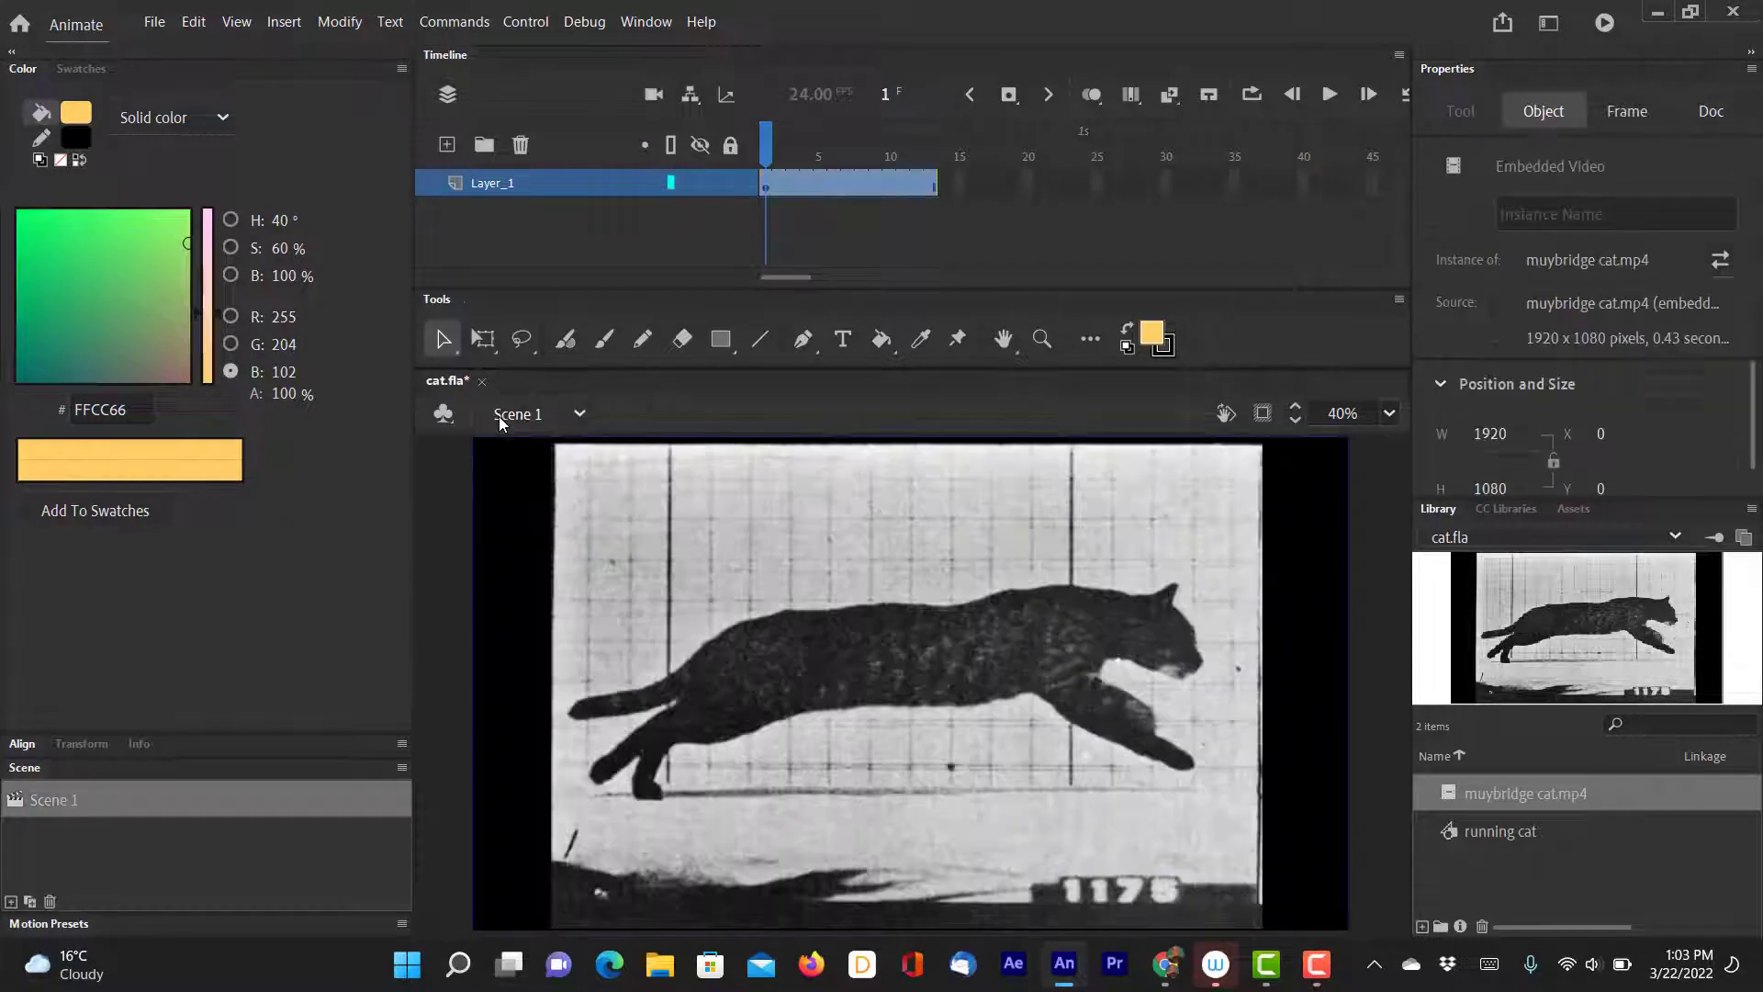
click(763, 189)
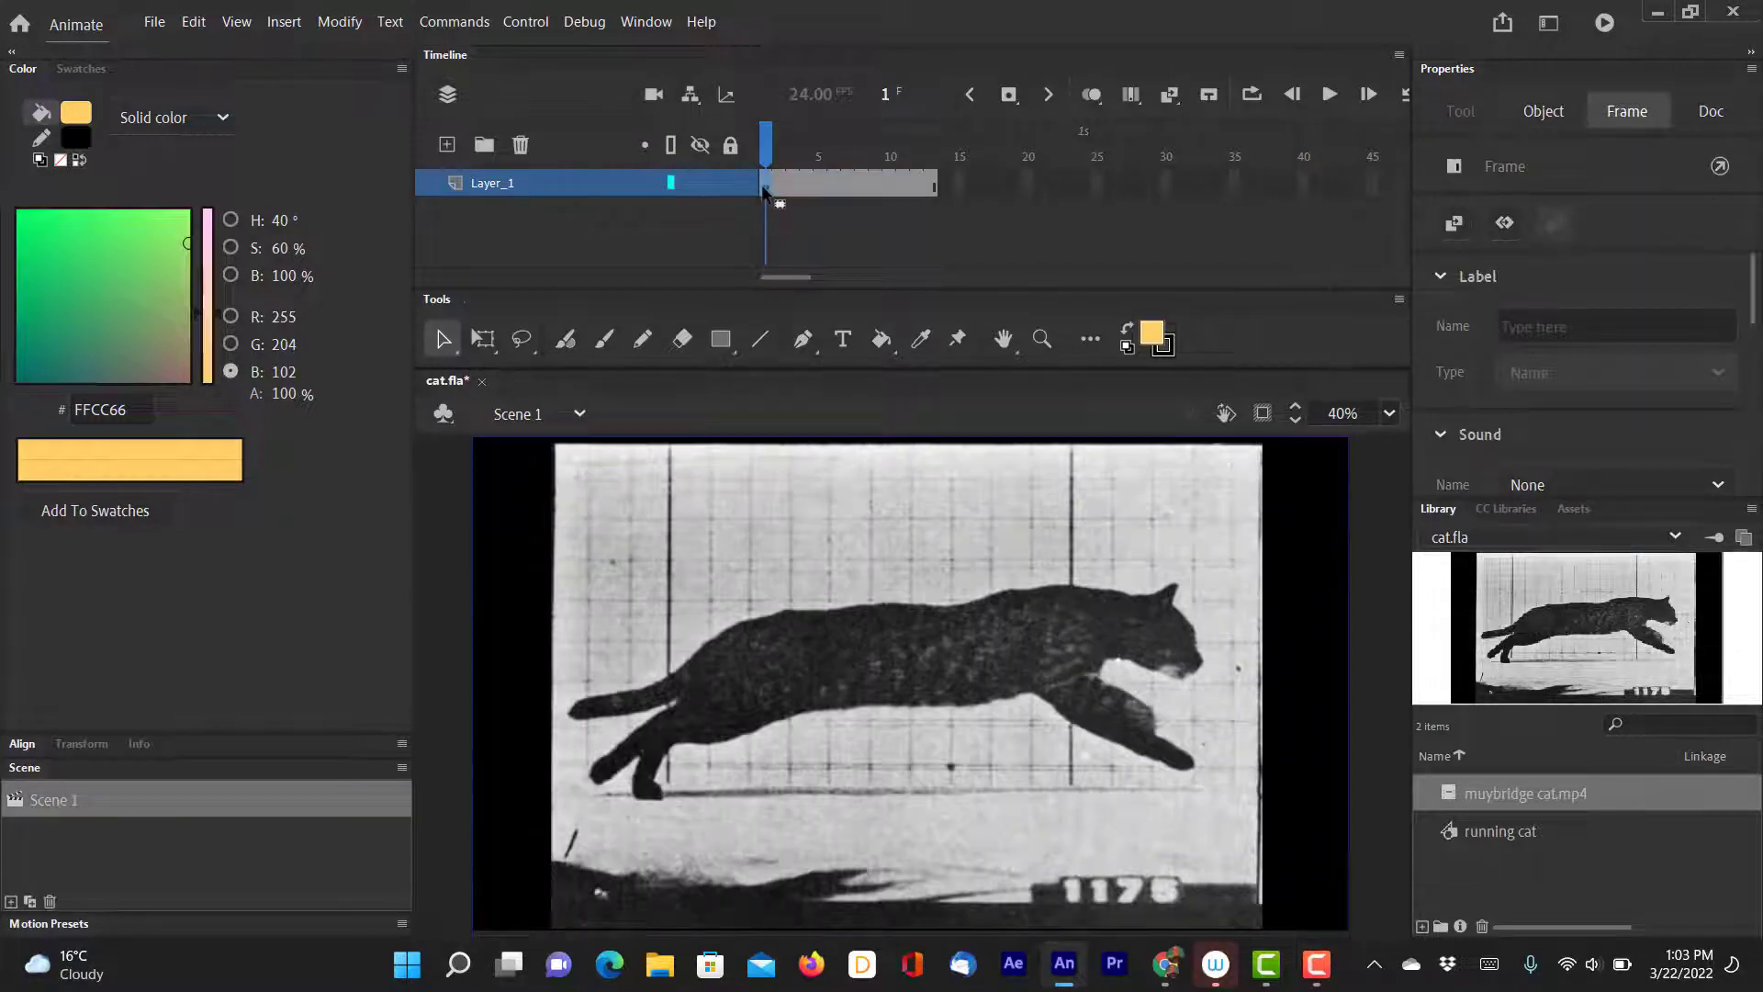
key(Delete)
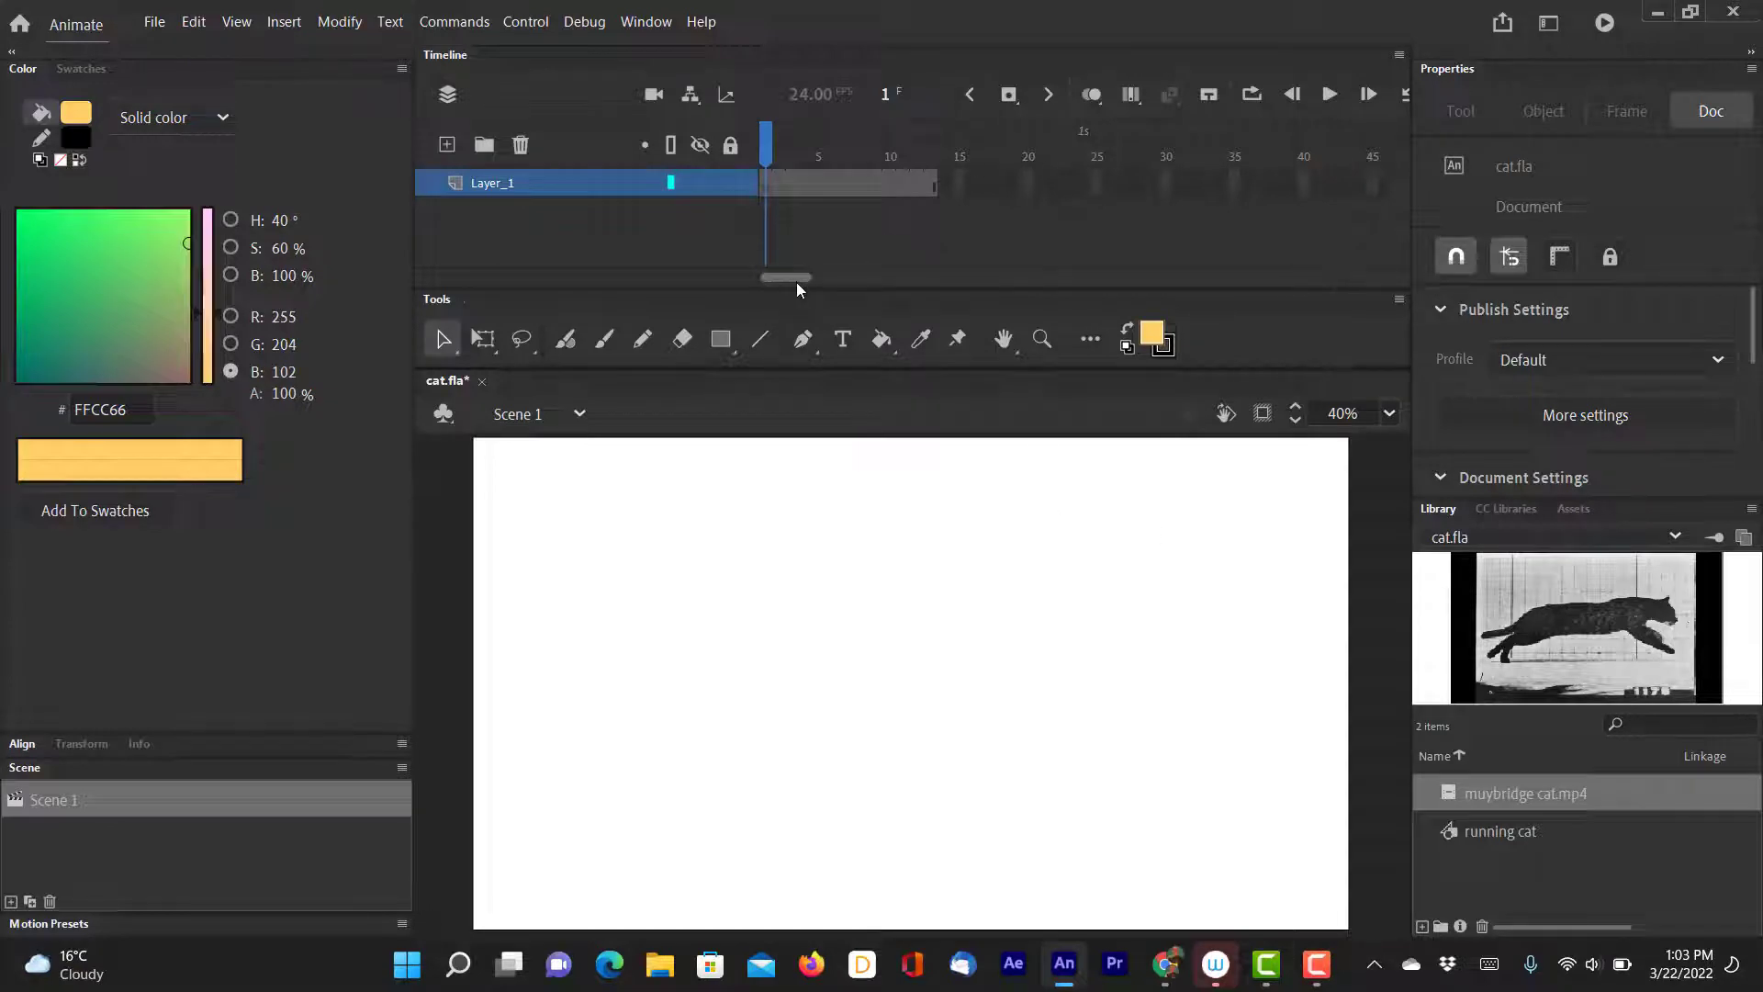
Extend Layer_1 of Scene 1 by inserting frames up to frame 121.
drag(796, 283, 895, 288)
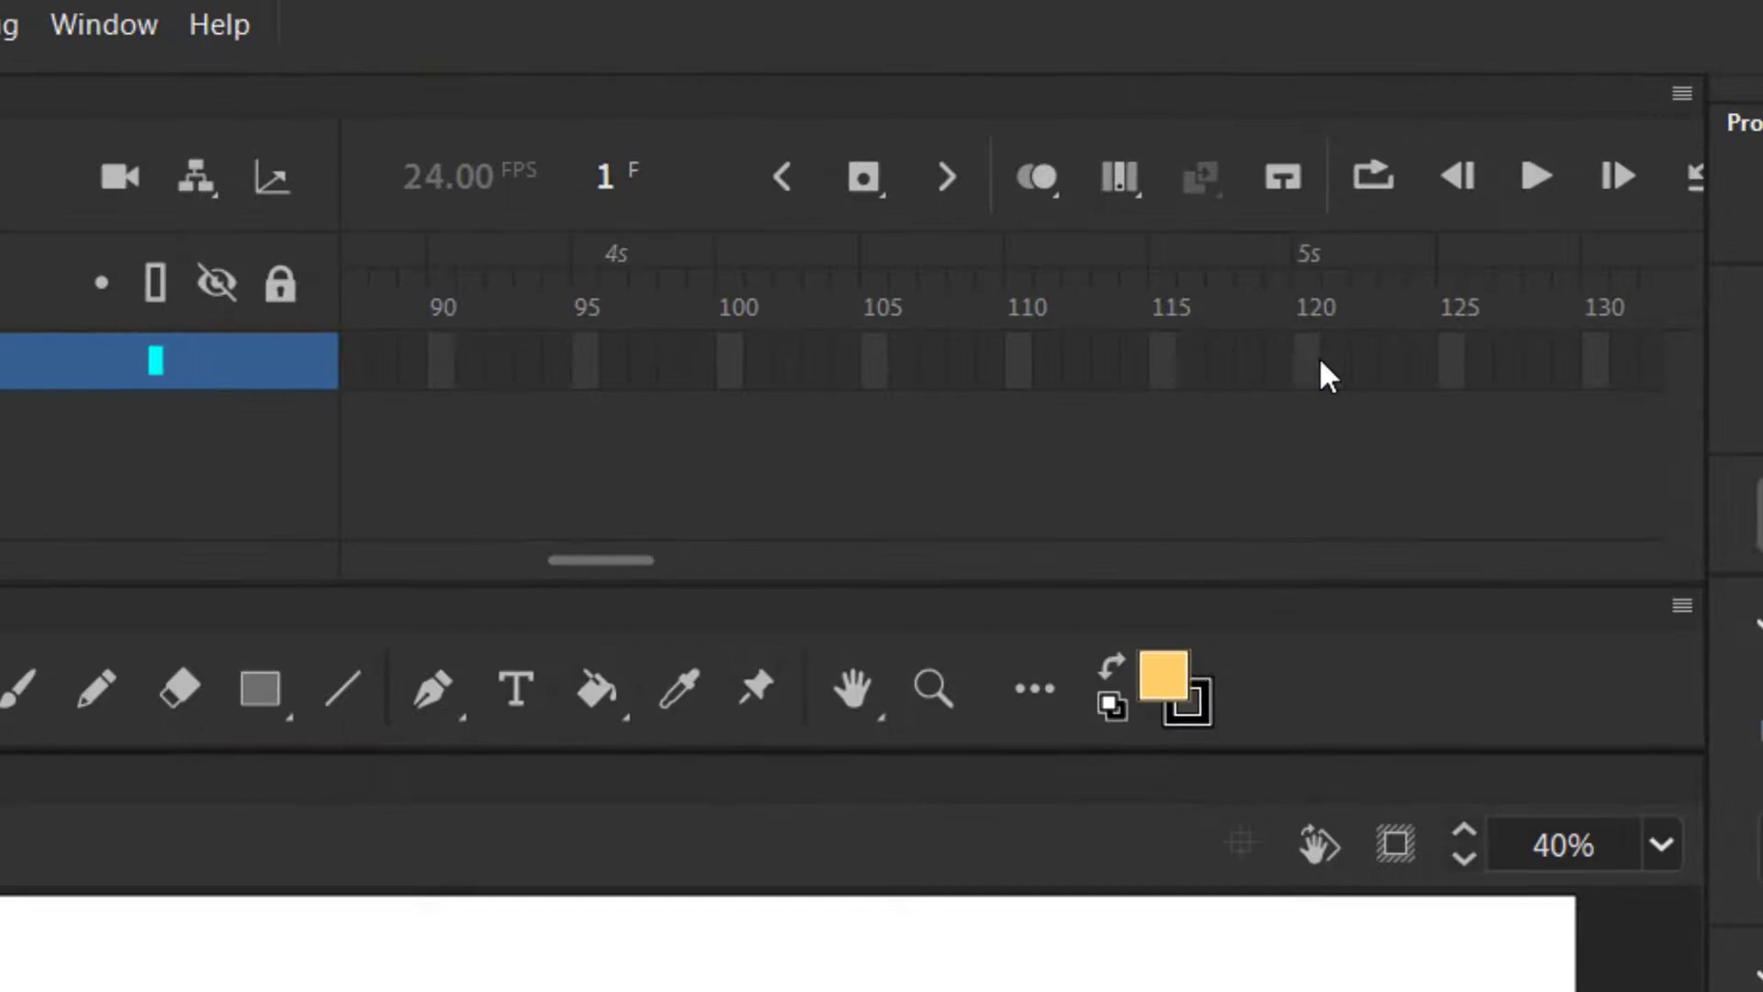
click(1321, 362)
right_click(1321, 355)
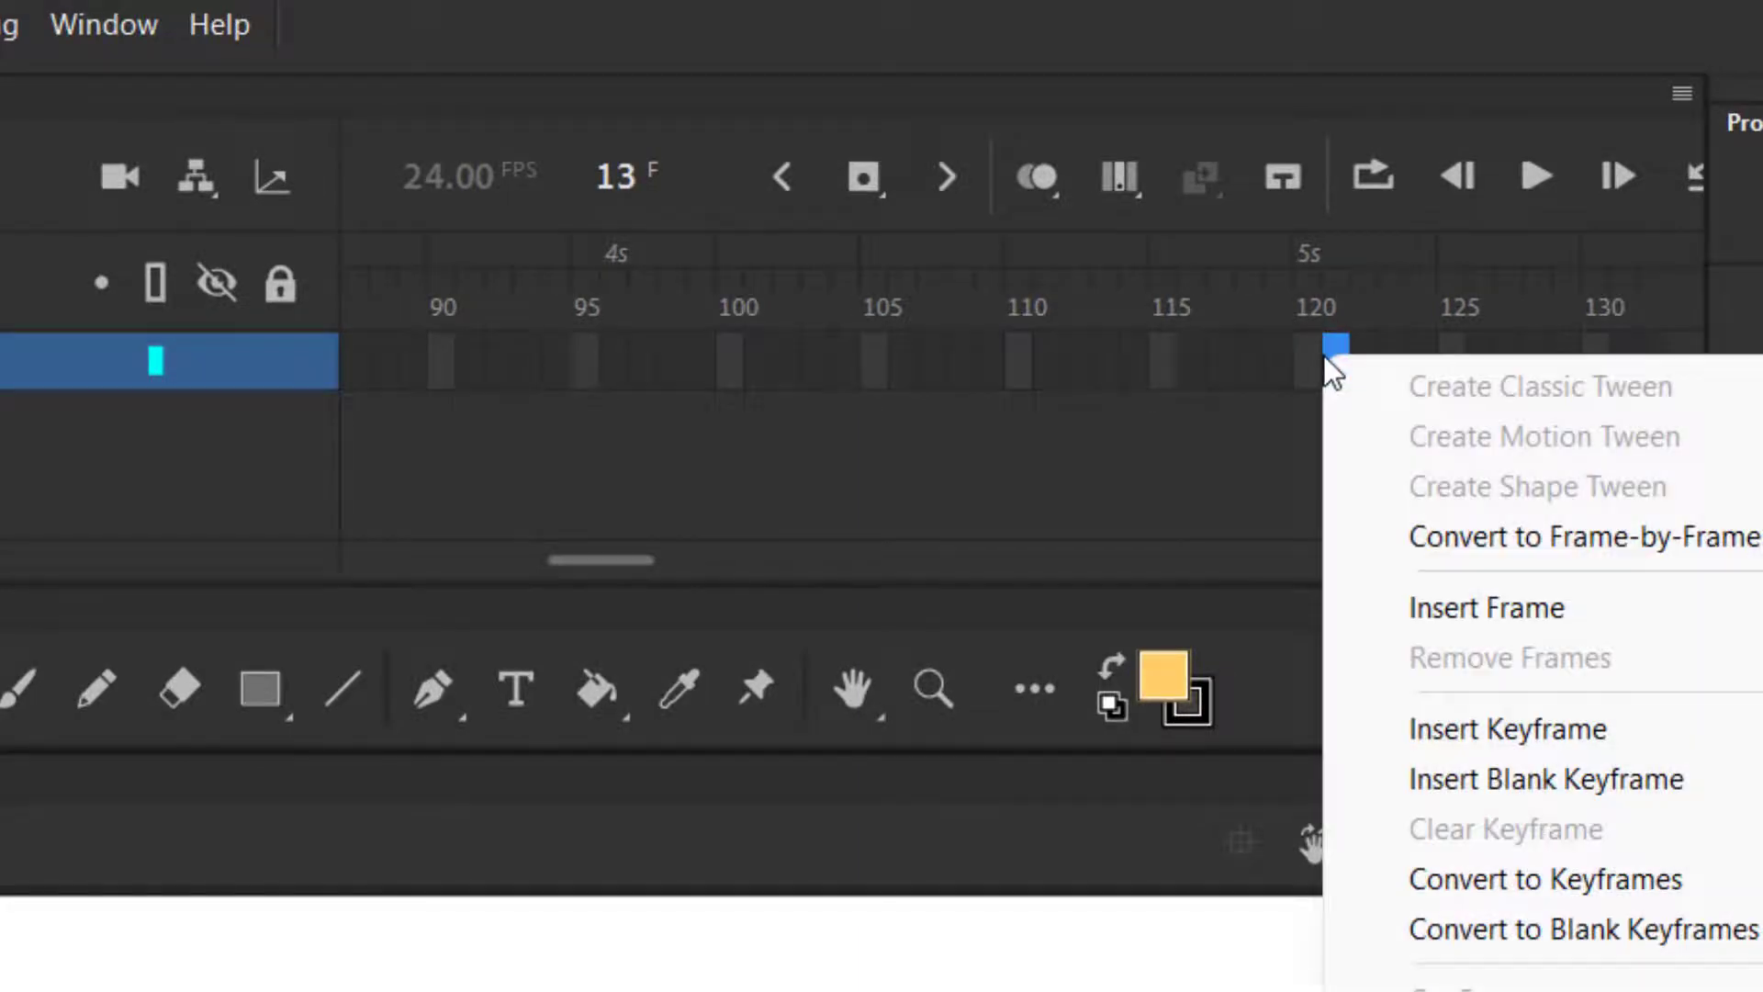
click(1491, 610)
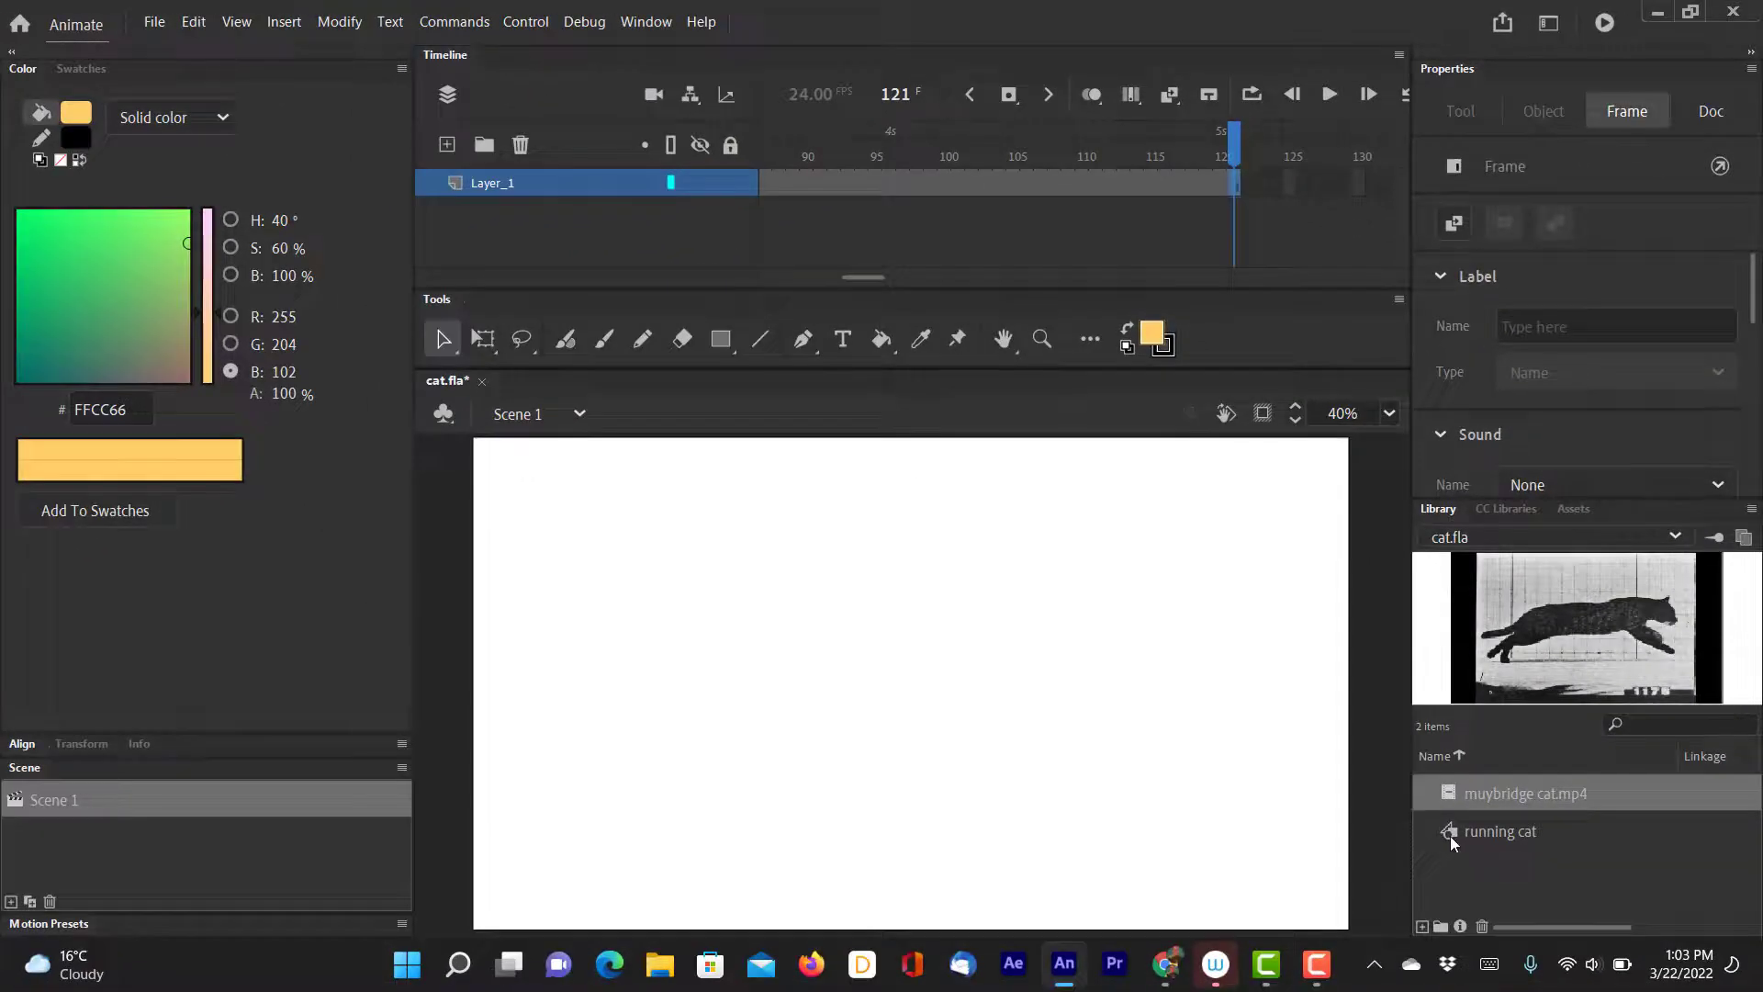
Place the running cat symbol on the Scene 1 stage at about X 877, Y 504, and scrub back to frame 1.
drag(1453, 834, 929, 685)
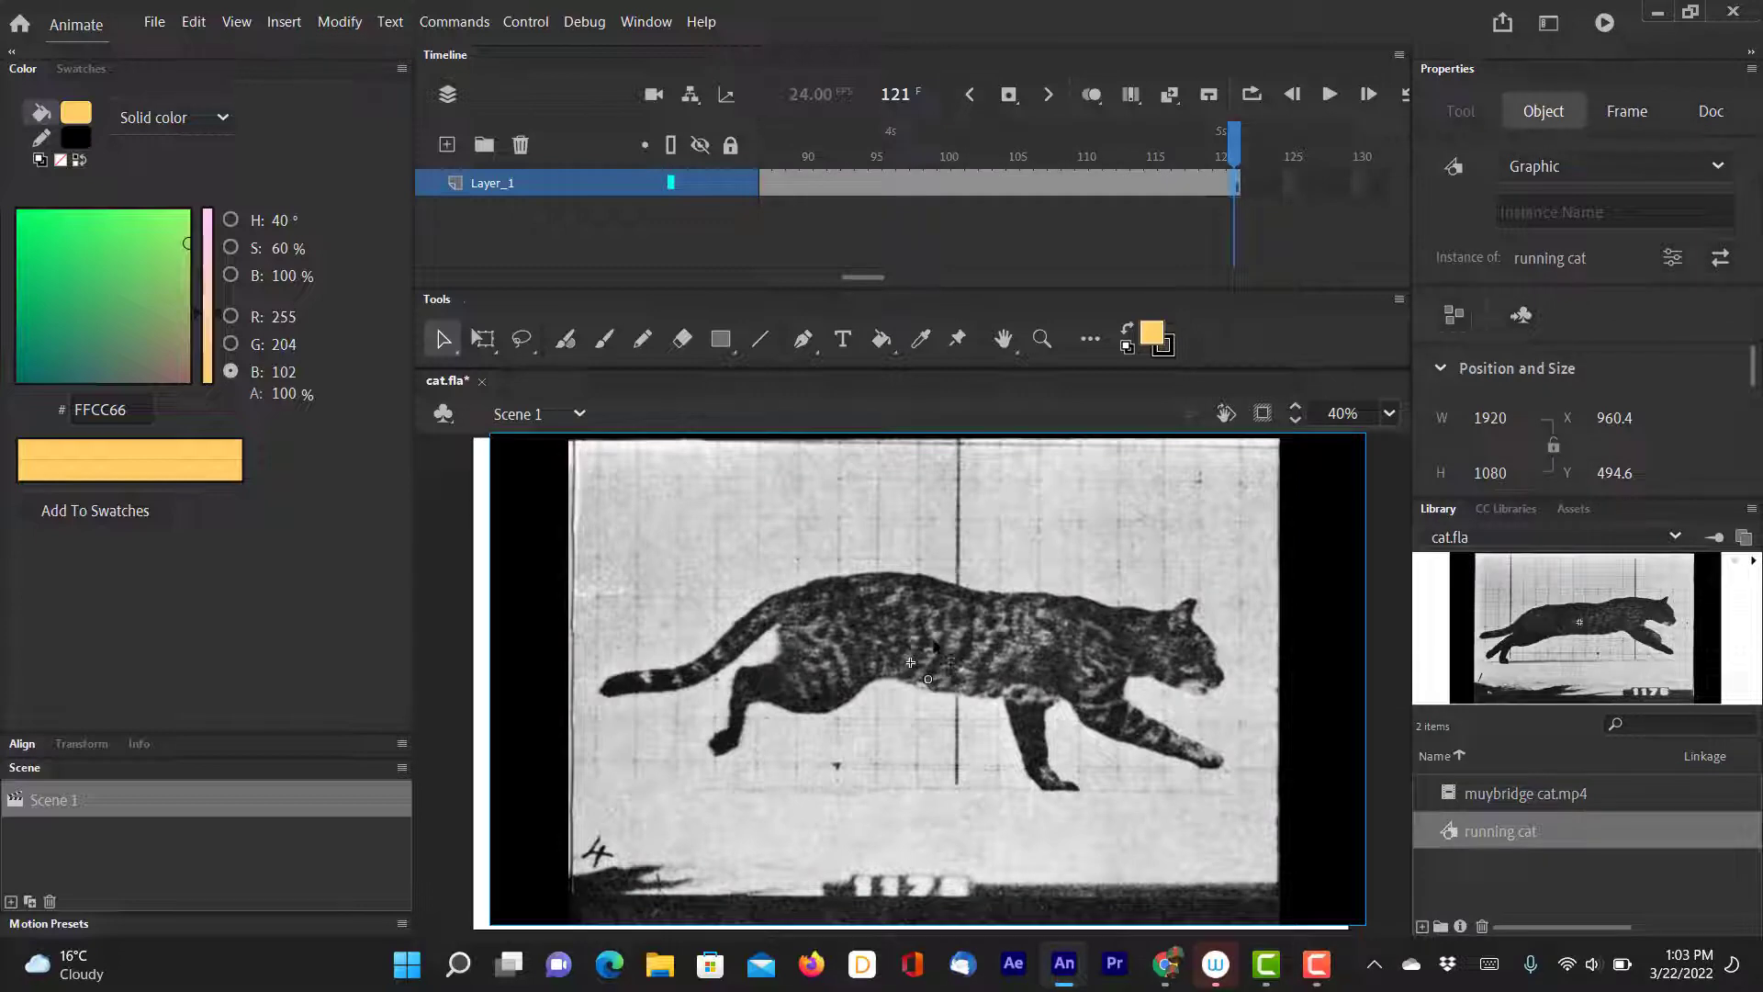
drag(1049, 662, 1009, 666)
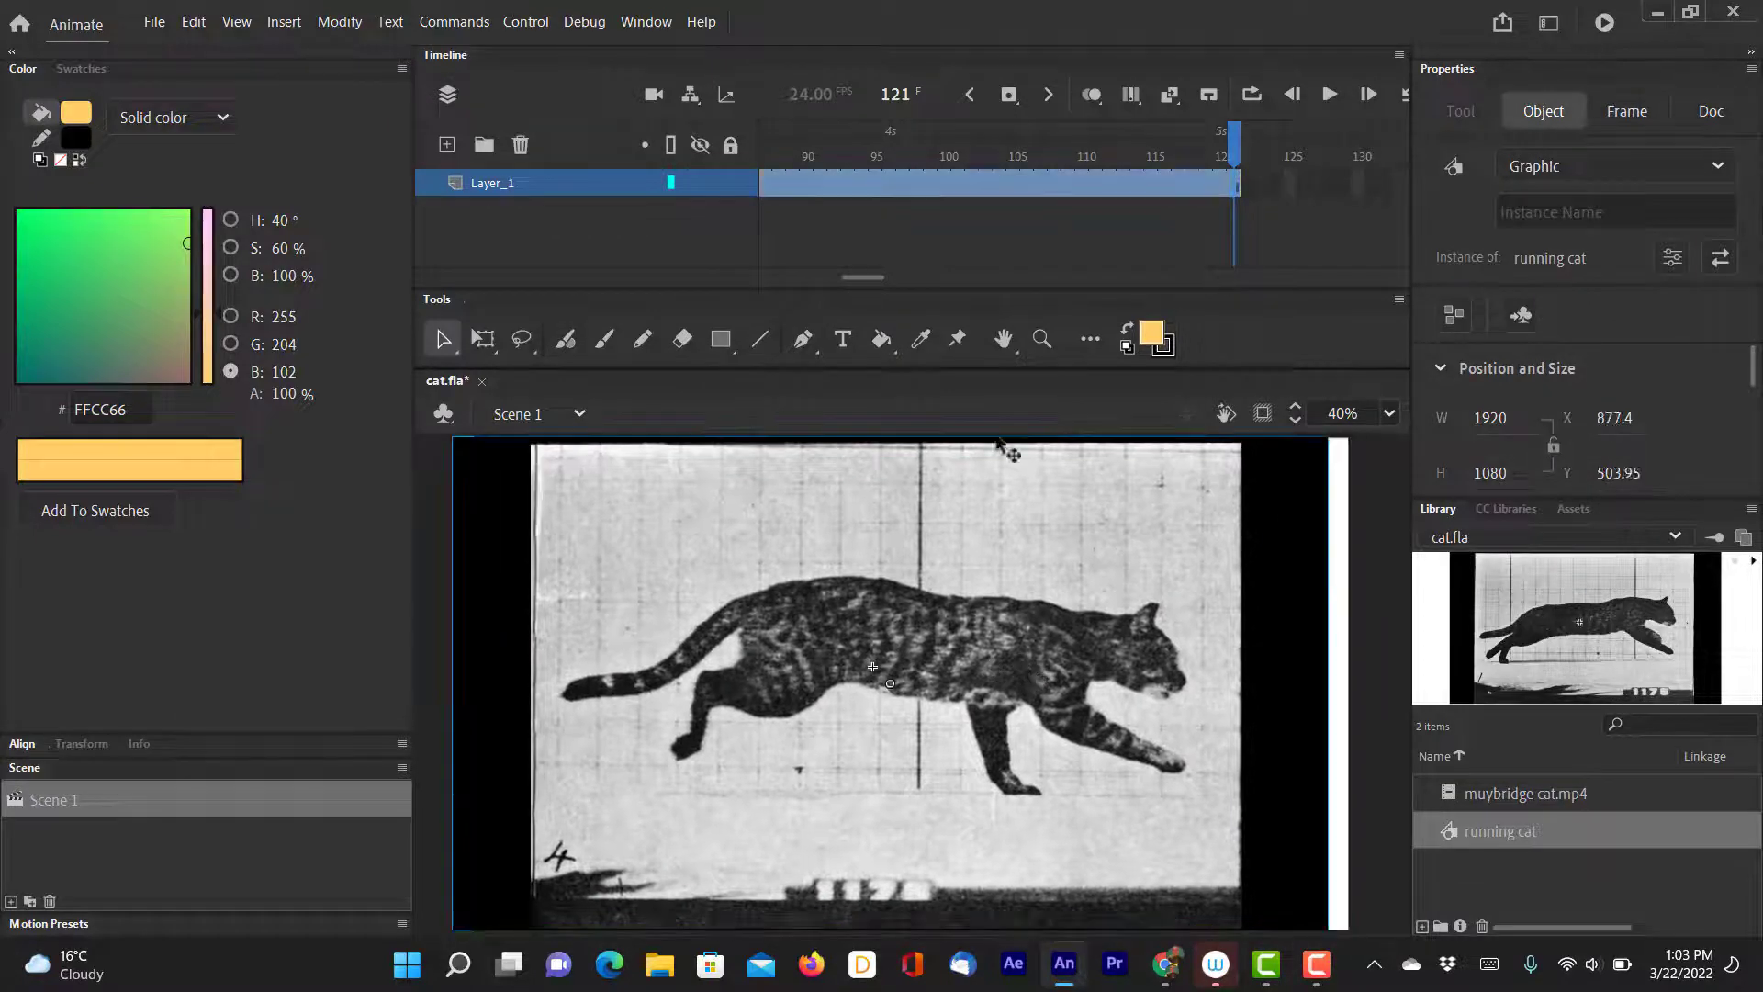
drag(1233, 140, 444, 135)
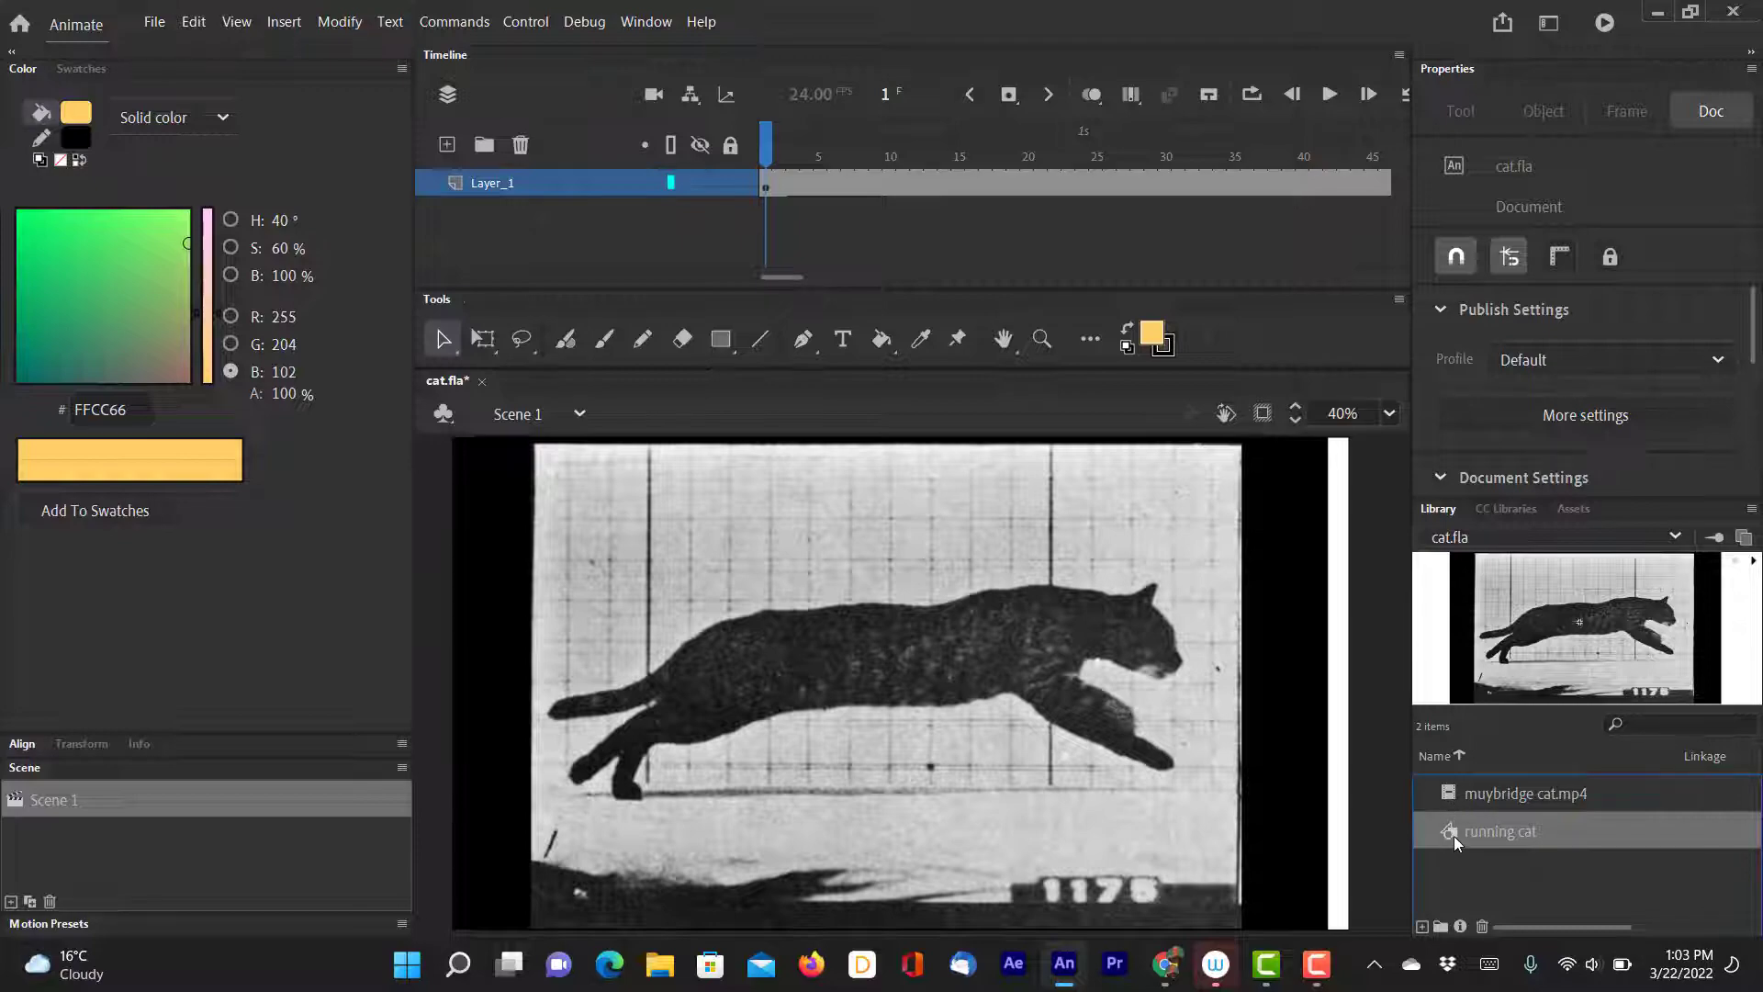
Open the running cat symbol for editing and scrub through its video frames, returning to frame 1.
double_click(1452, 836)
drag(781, 156, 693, 144)
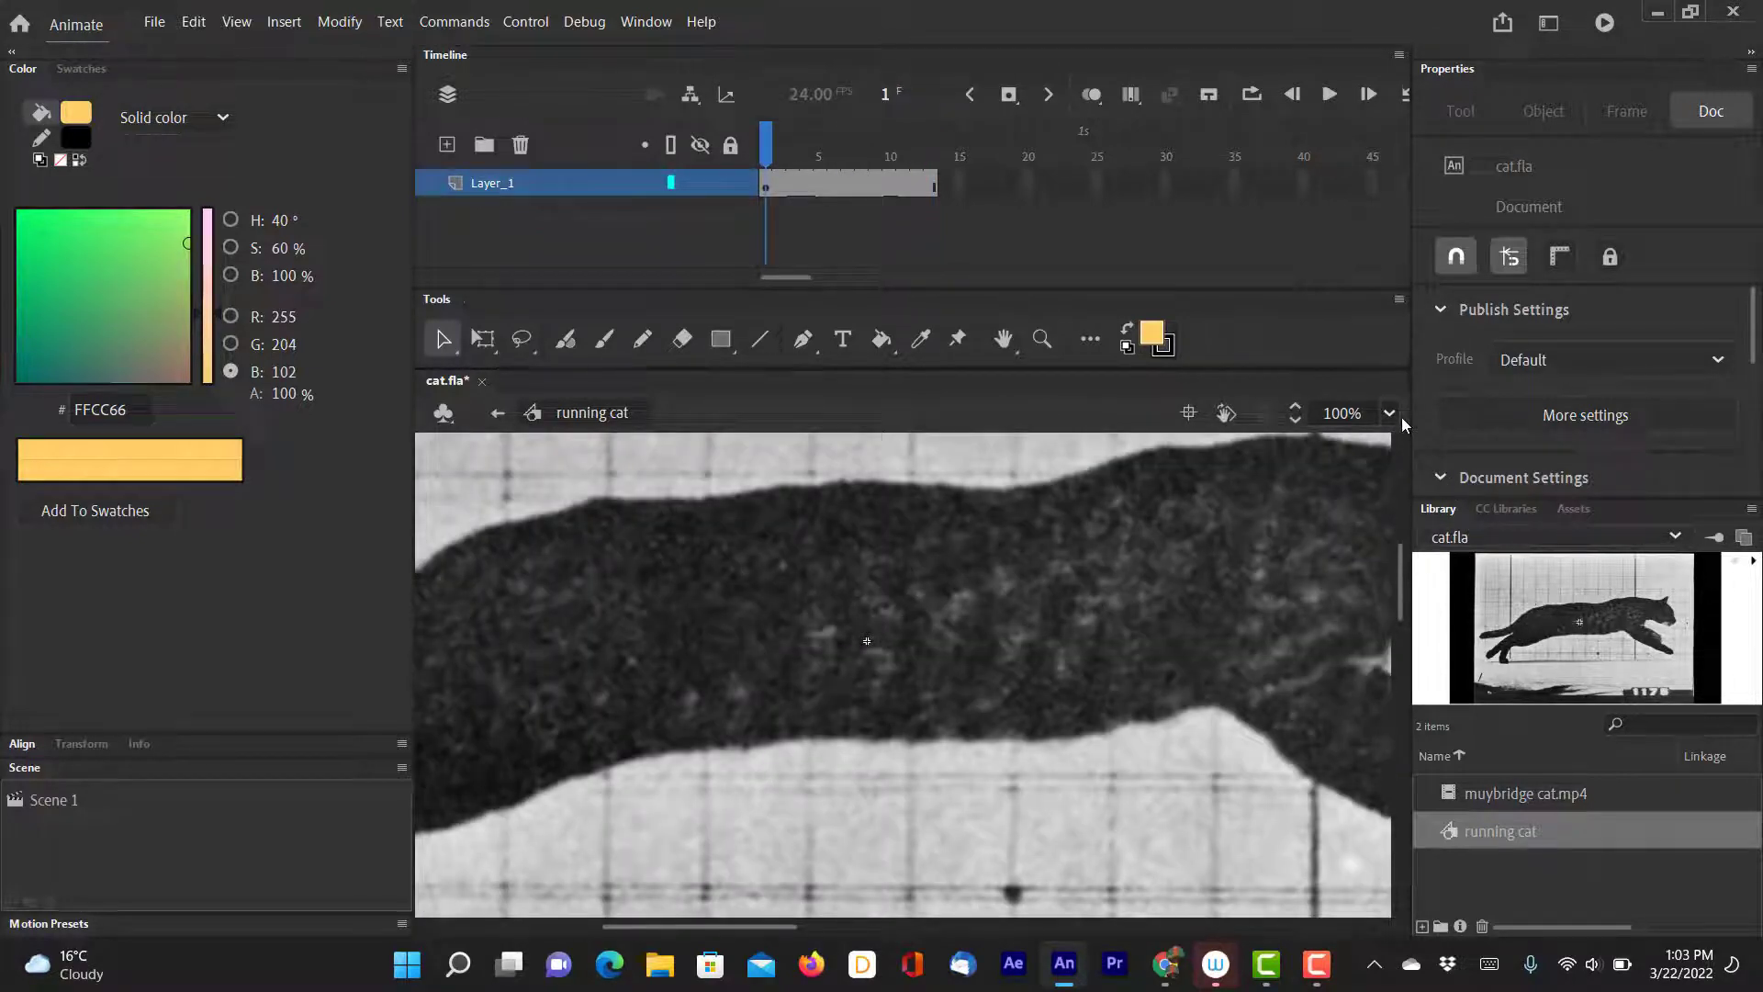
key(ctrl+minus)
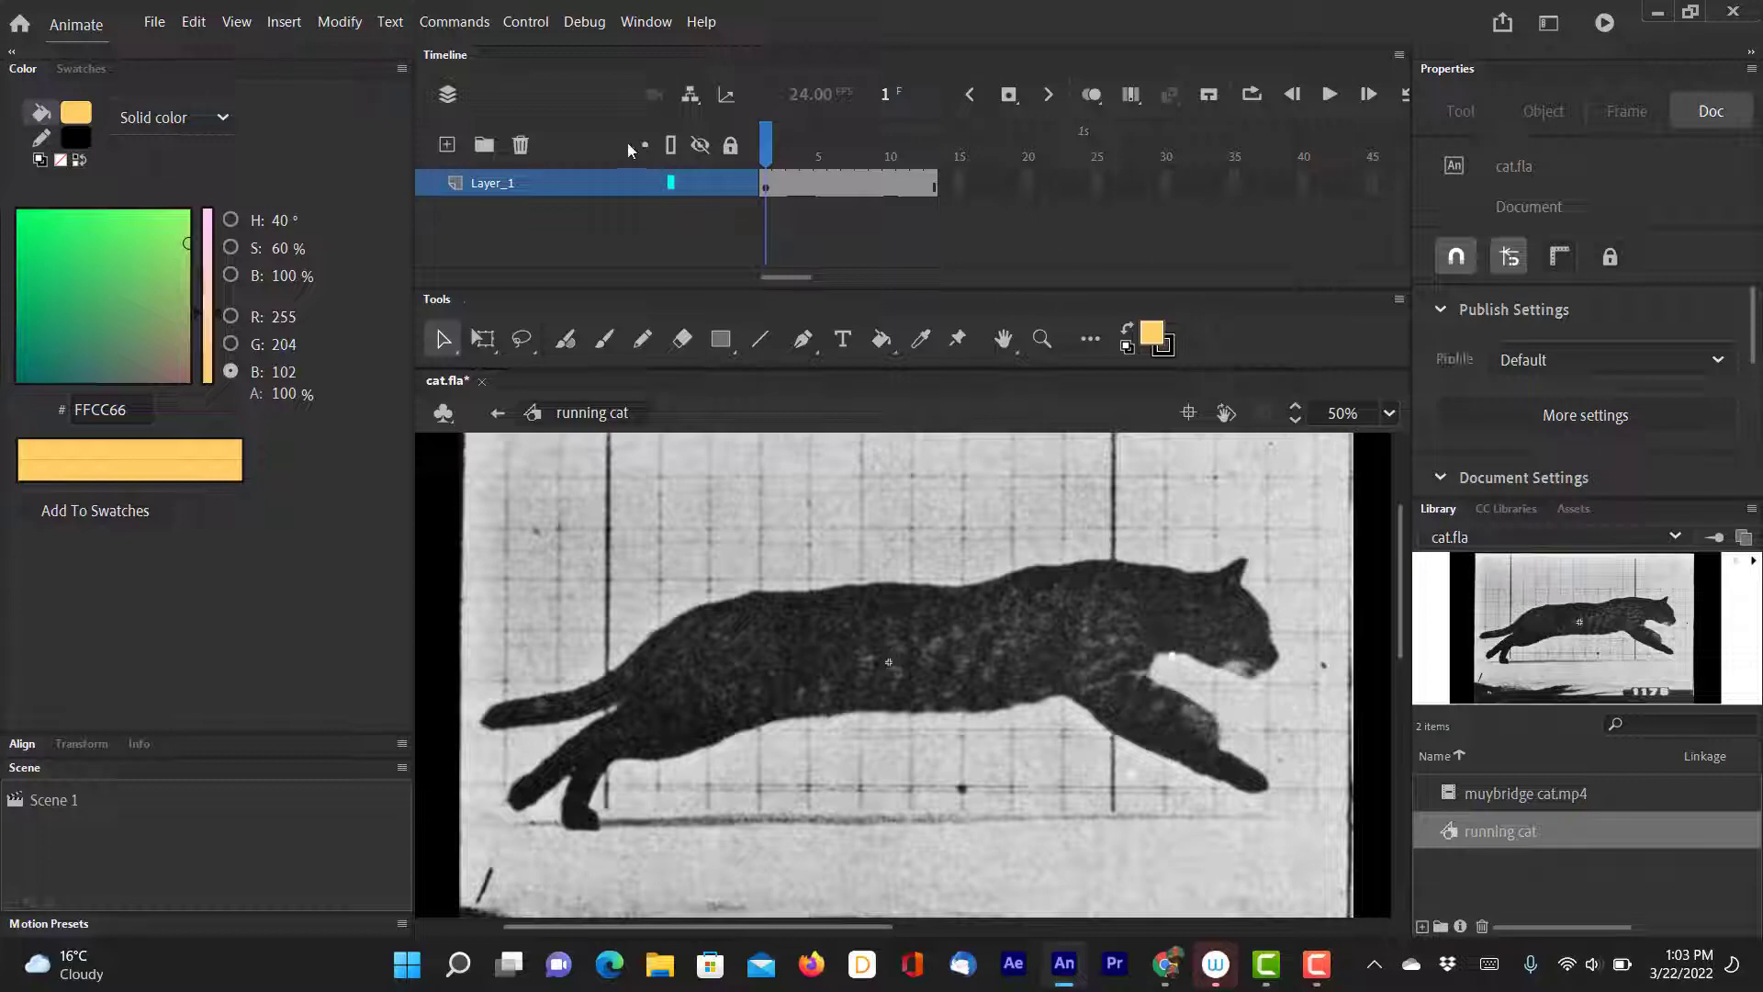
mouse_move(784, 159)
mouse_down()
mouse_move(943, 145)
mouse_move(758, 165)
mouse_move(956, 164)
mouse_move(762, 169)
mouse_up()
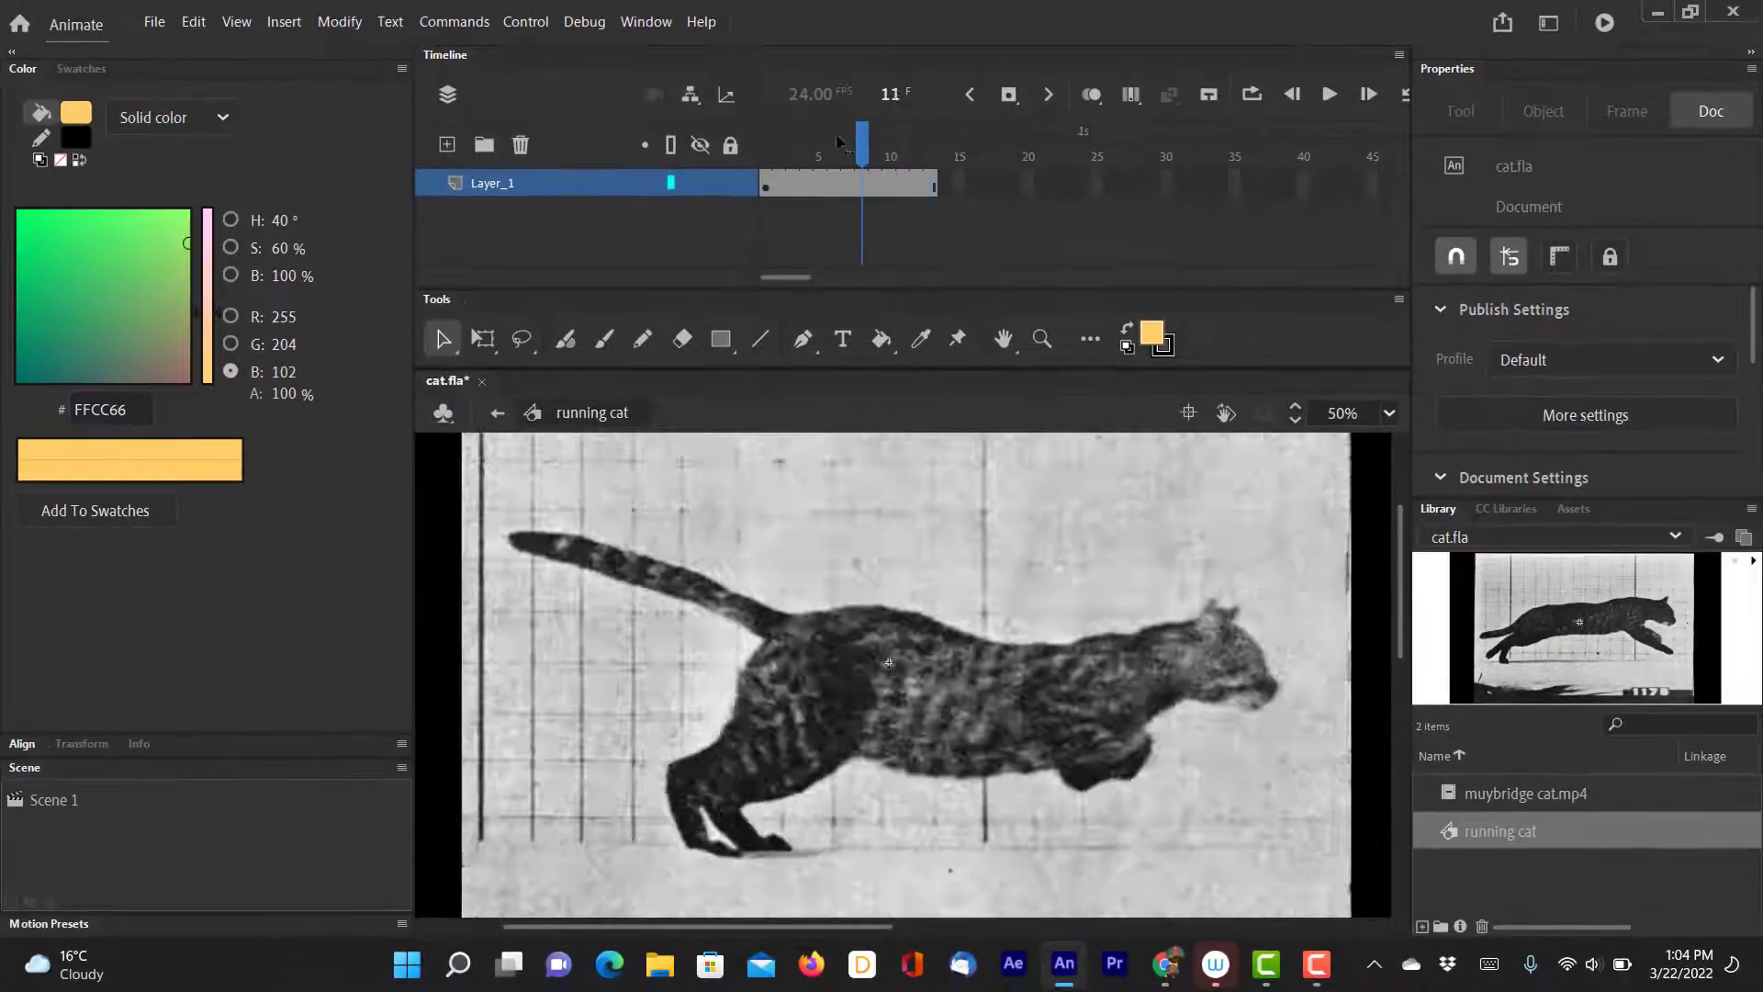
drag(837, 139, 764, 138)
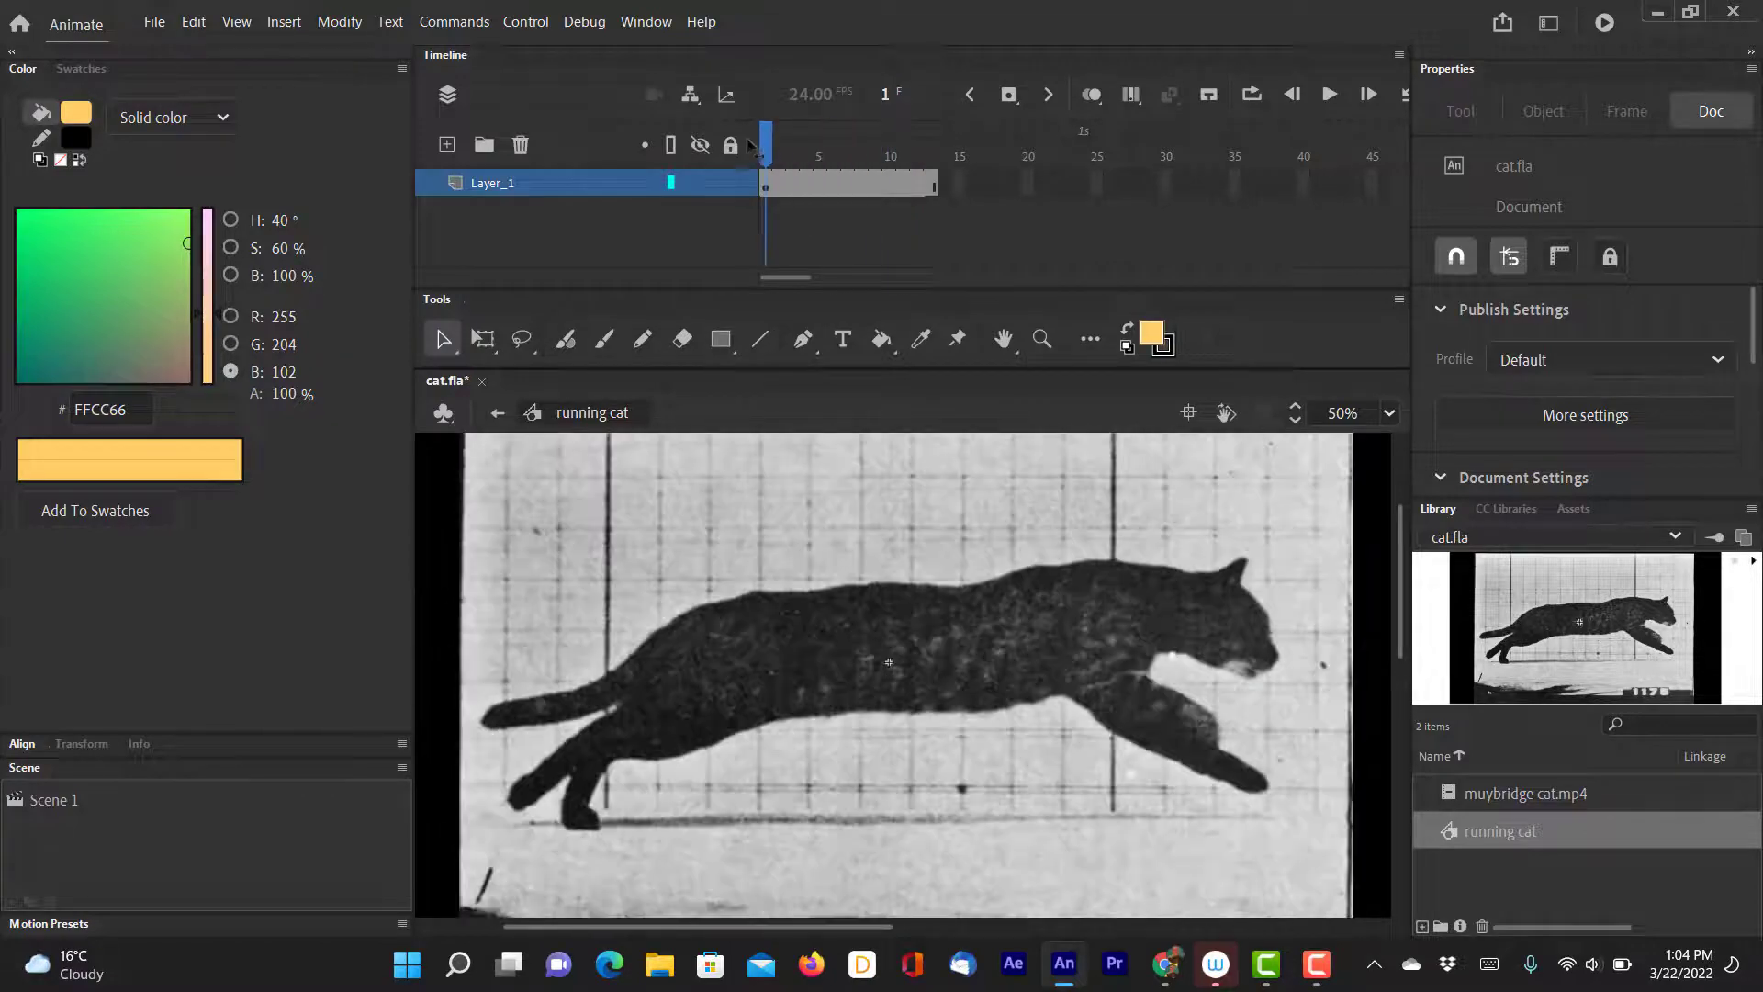
Rename the video layer inside the running cat symbol as "reference".
double_click(503, 186)
text(referen)
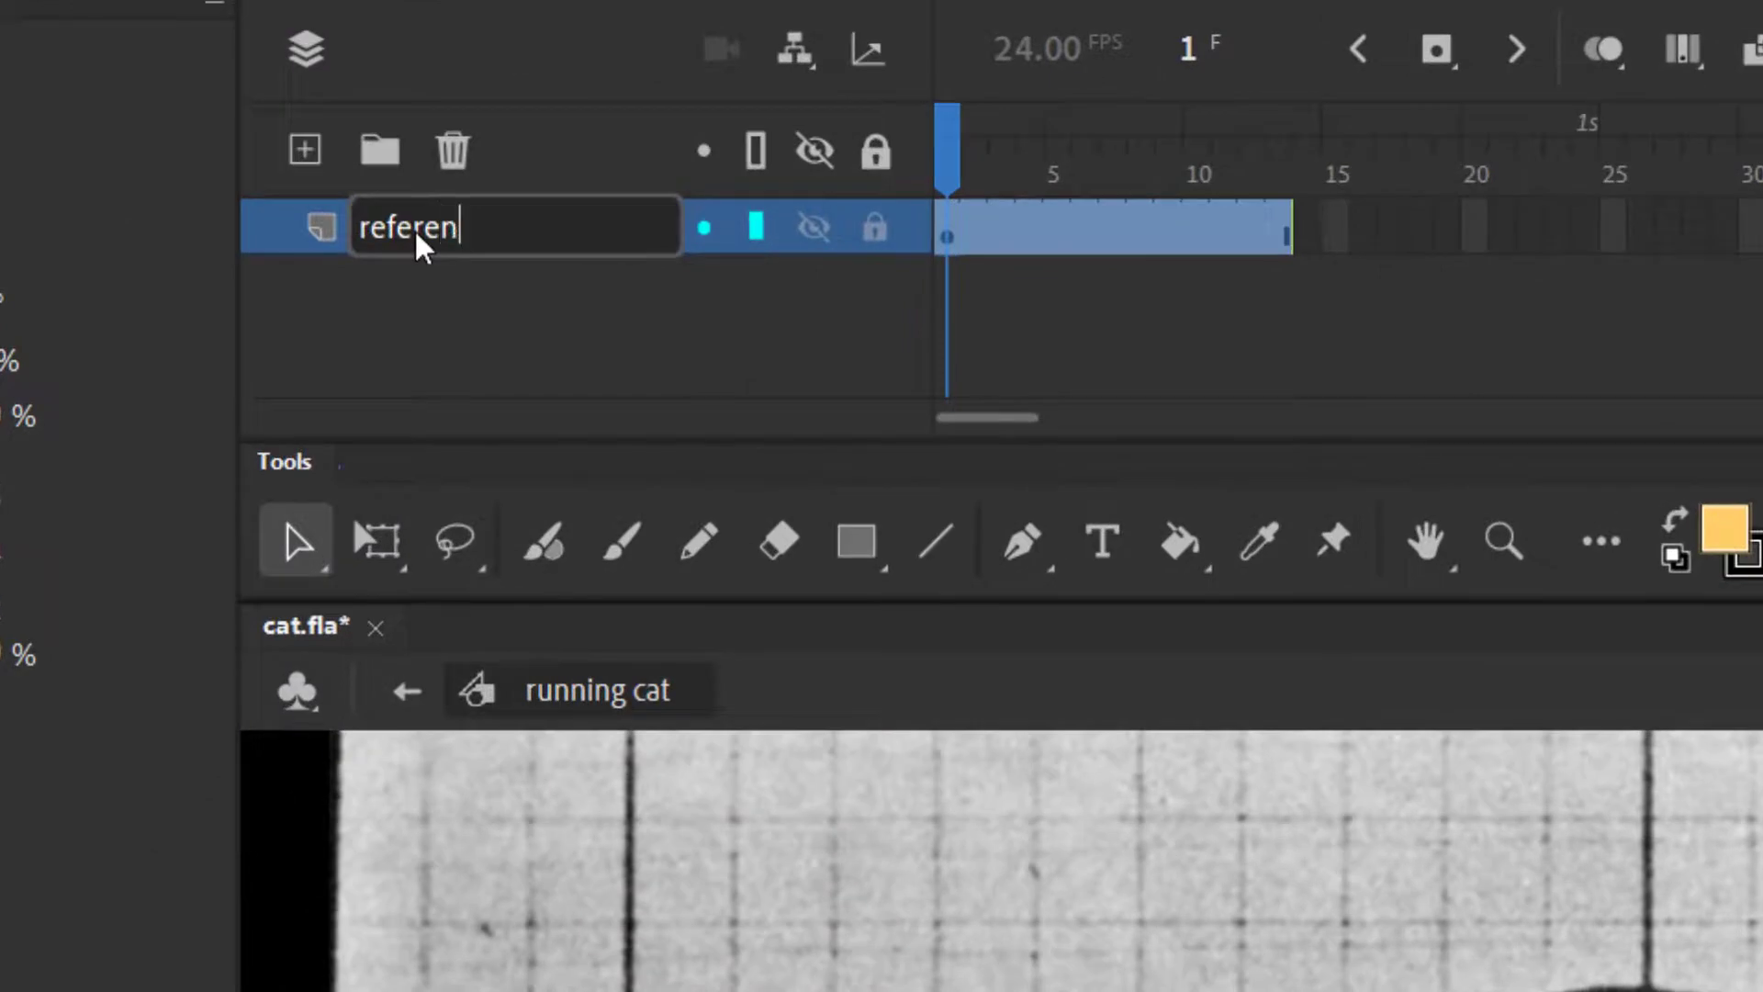
text(ce)
click(531, 332)
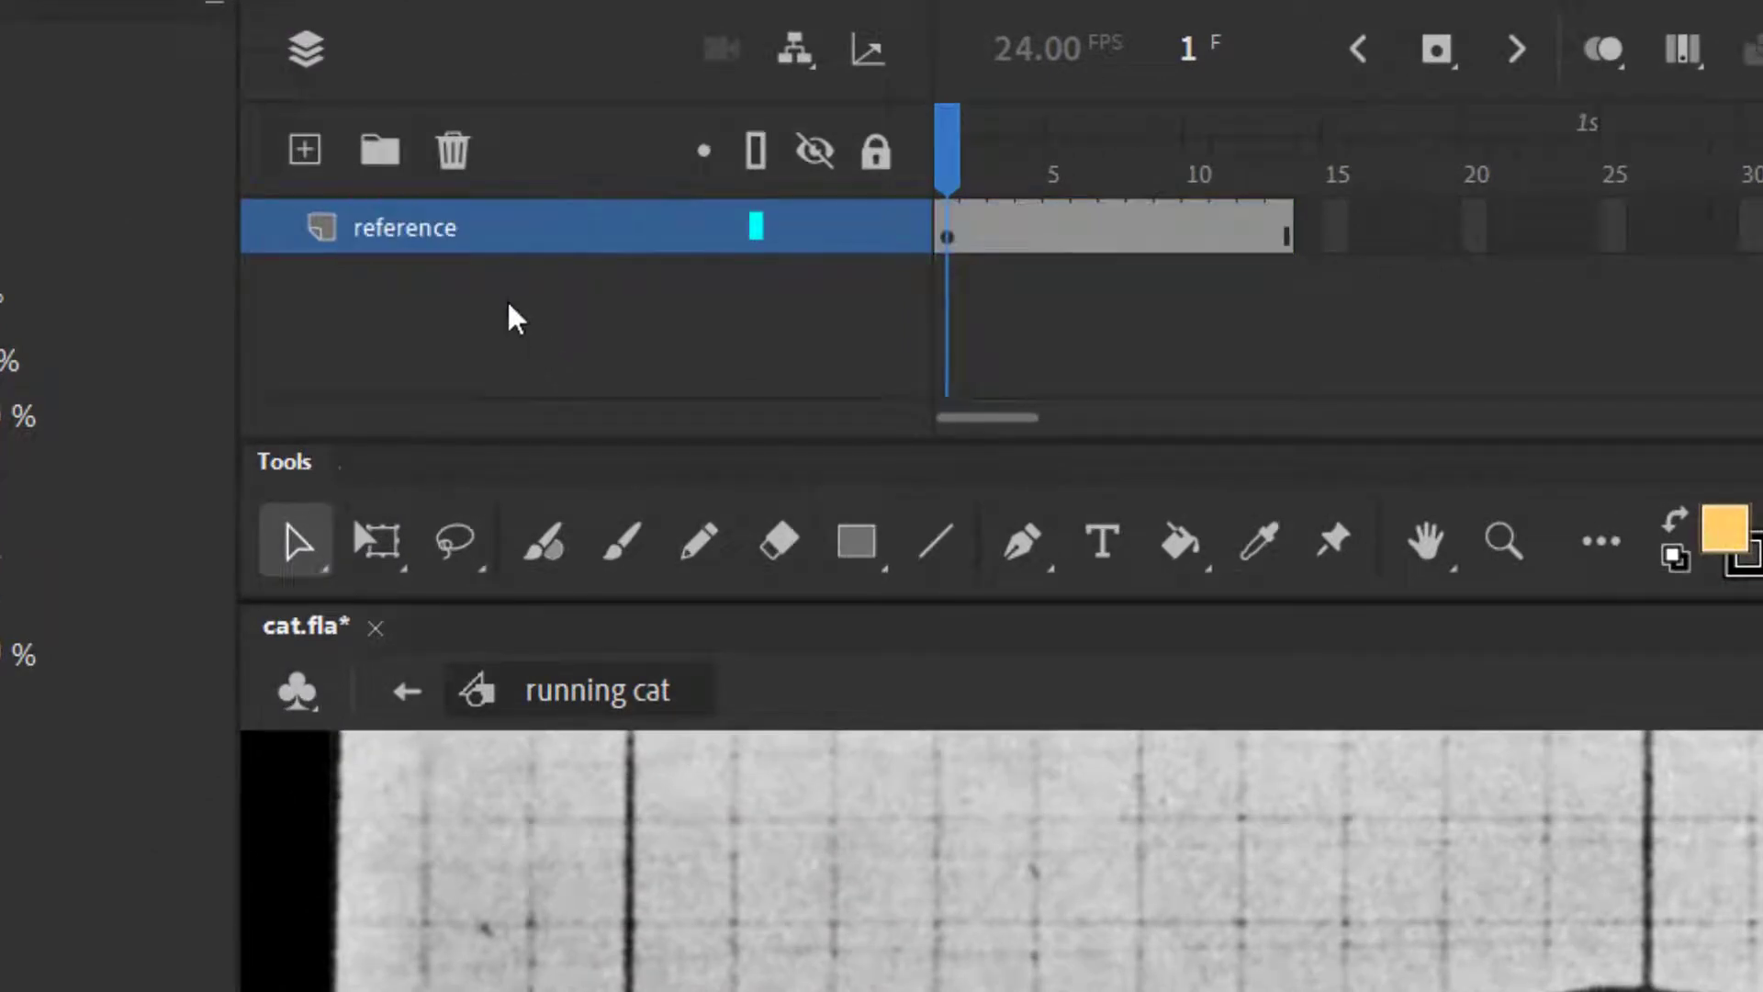
Add a new layer above the reference layer and name it "head".
click(304, 150)
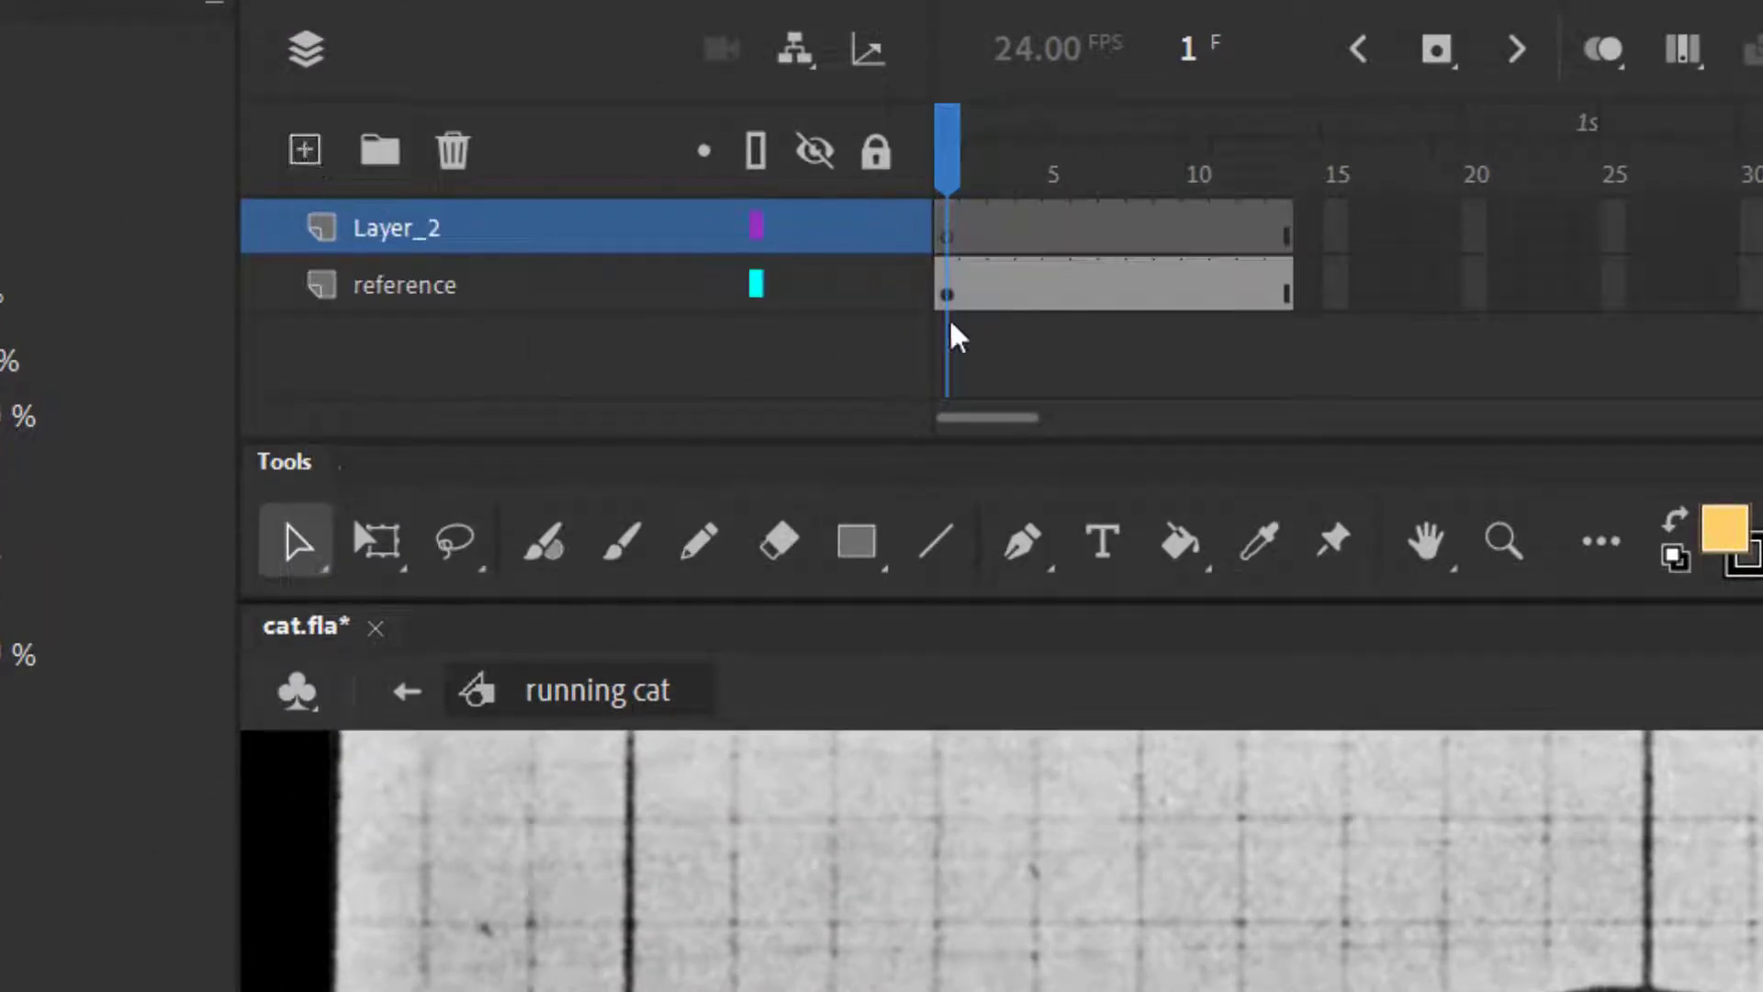
click(393, 236)
double_click(400, 234)
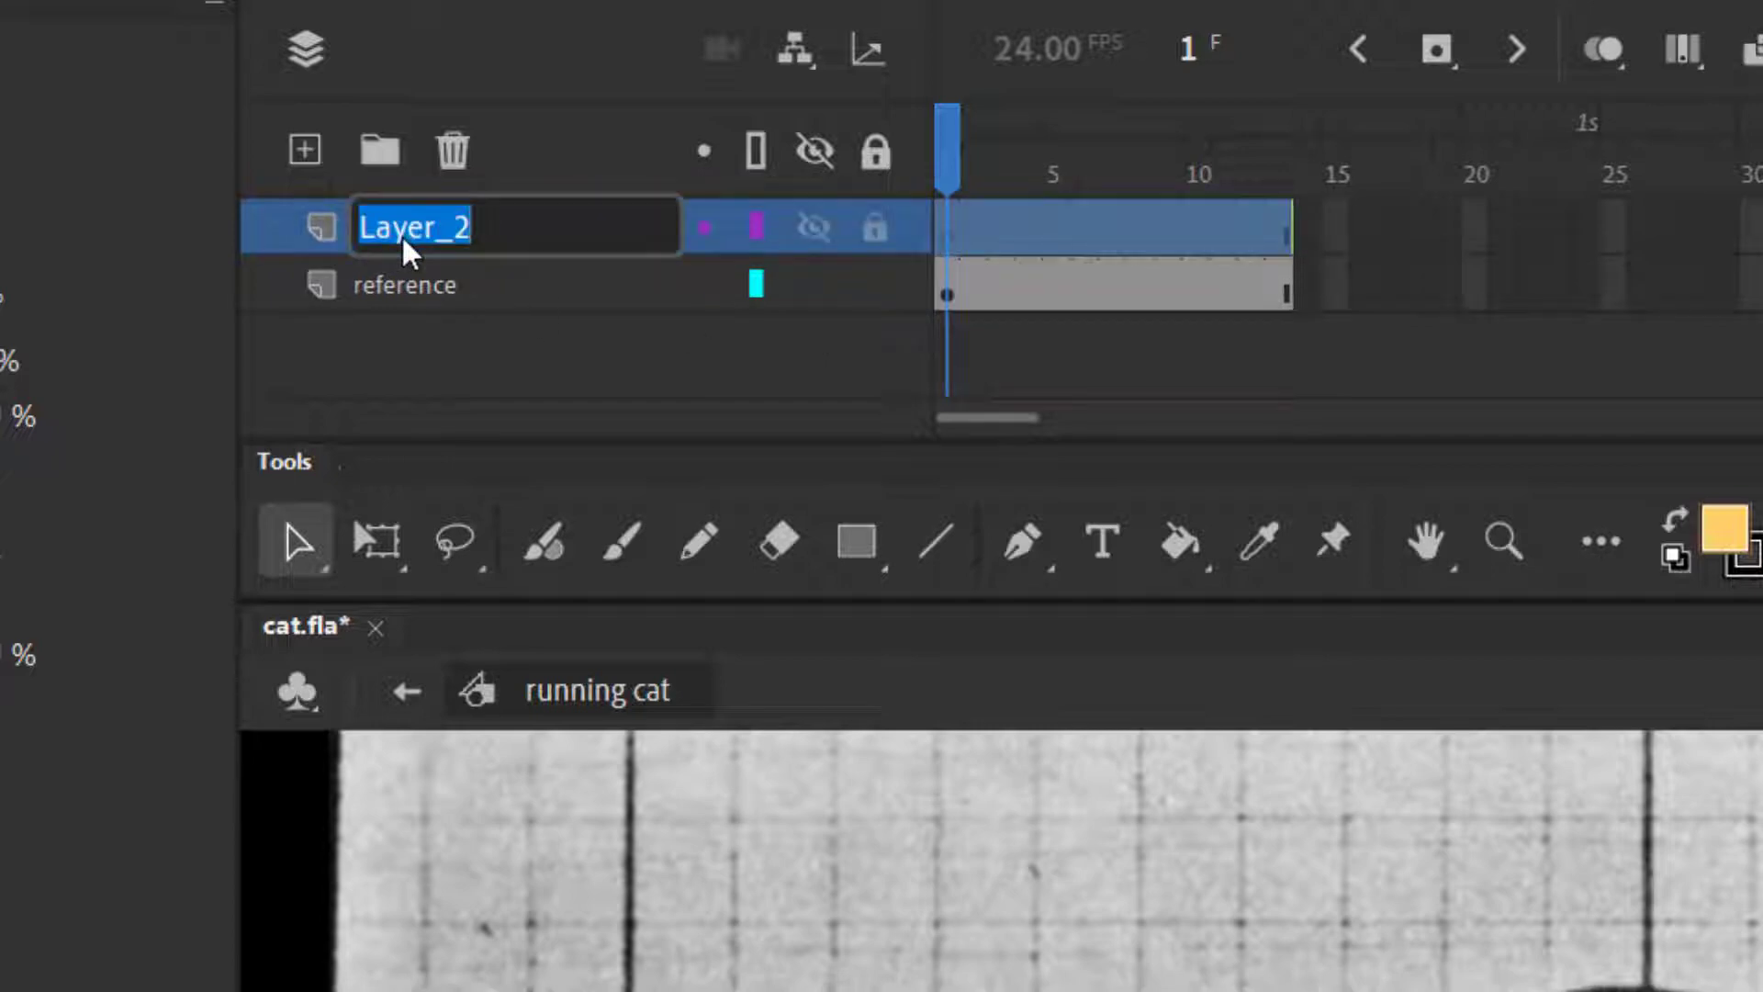
text(head)
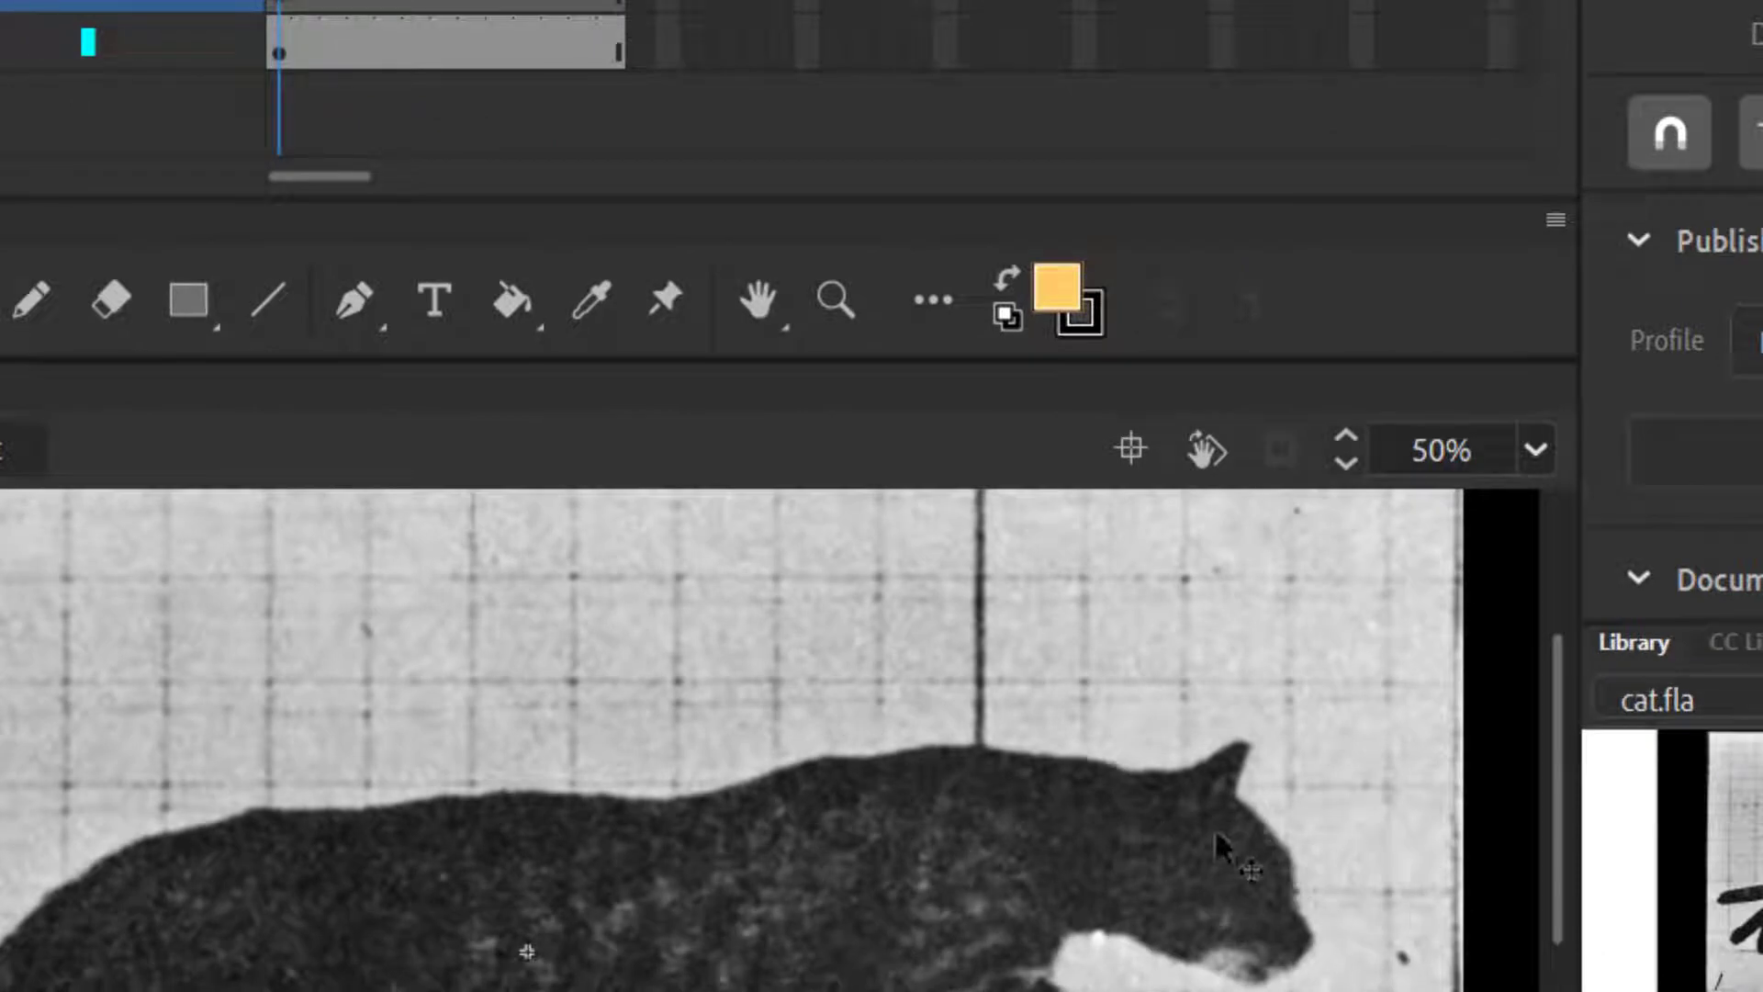
Set the stroke color to red, #FF0000, for outlining over the dark cat.
click(1098, 328)
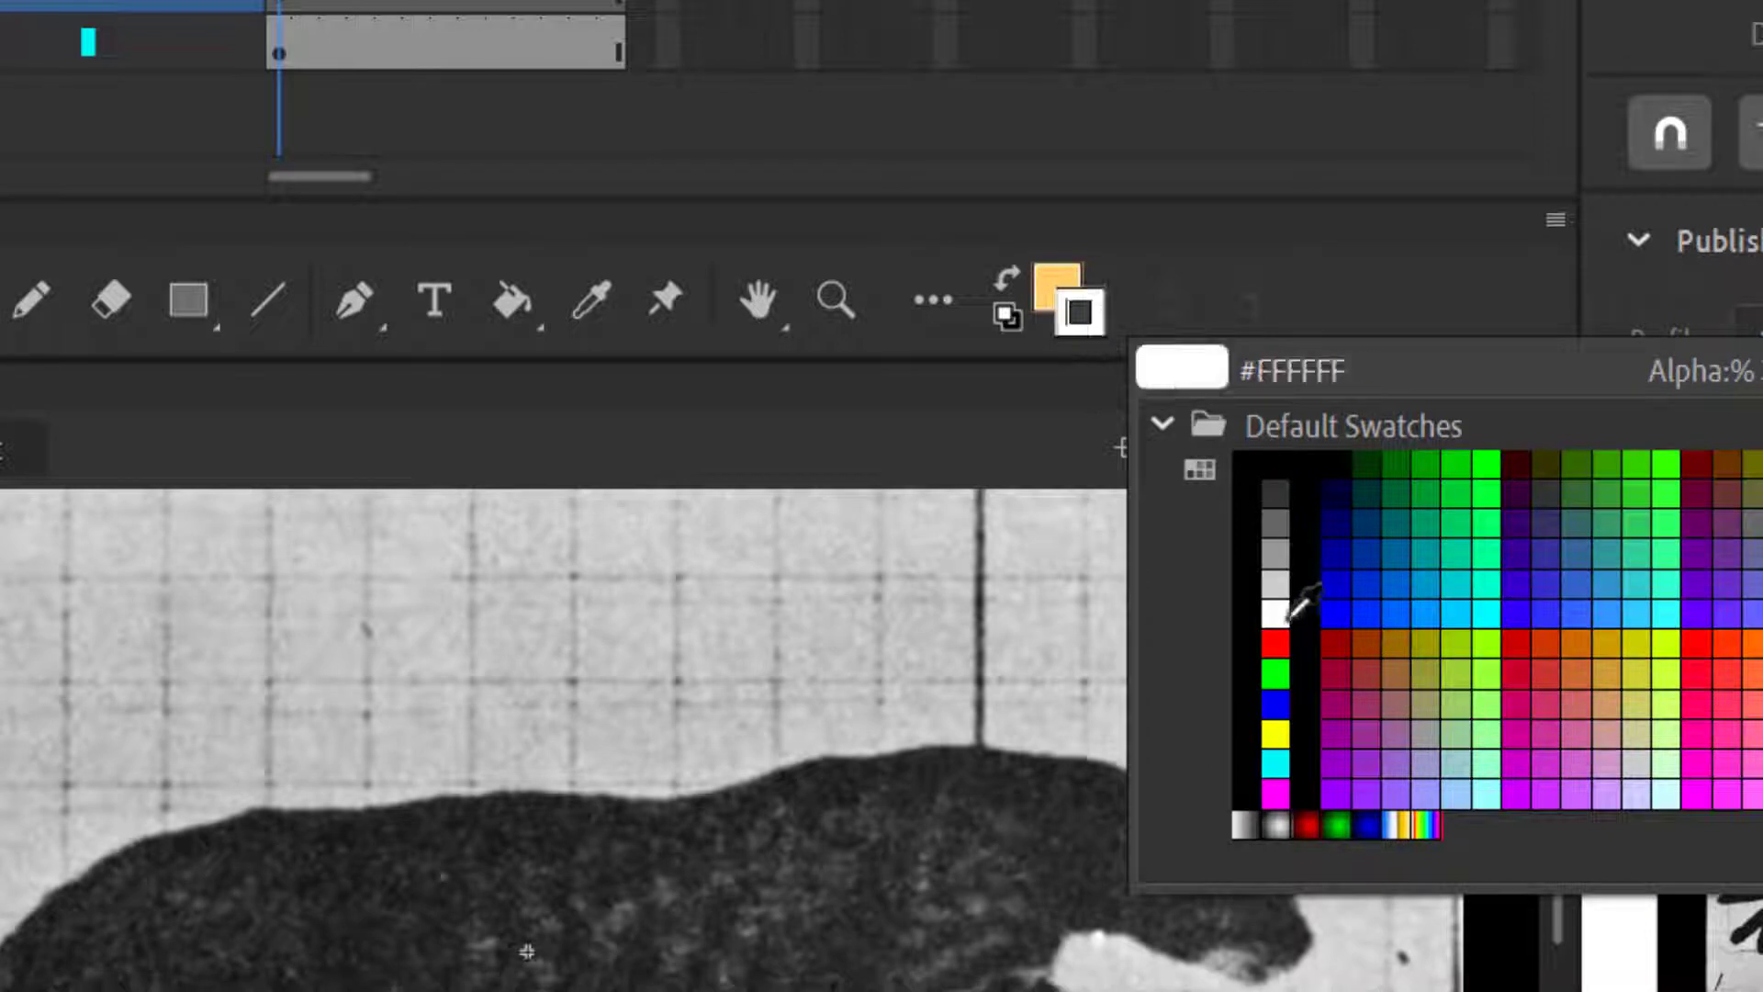
click(1279, 614)
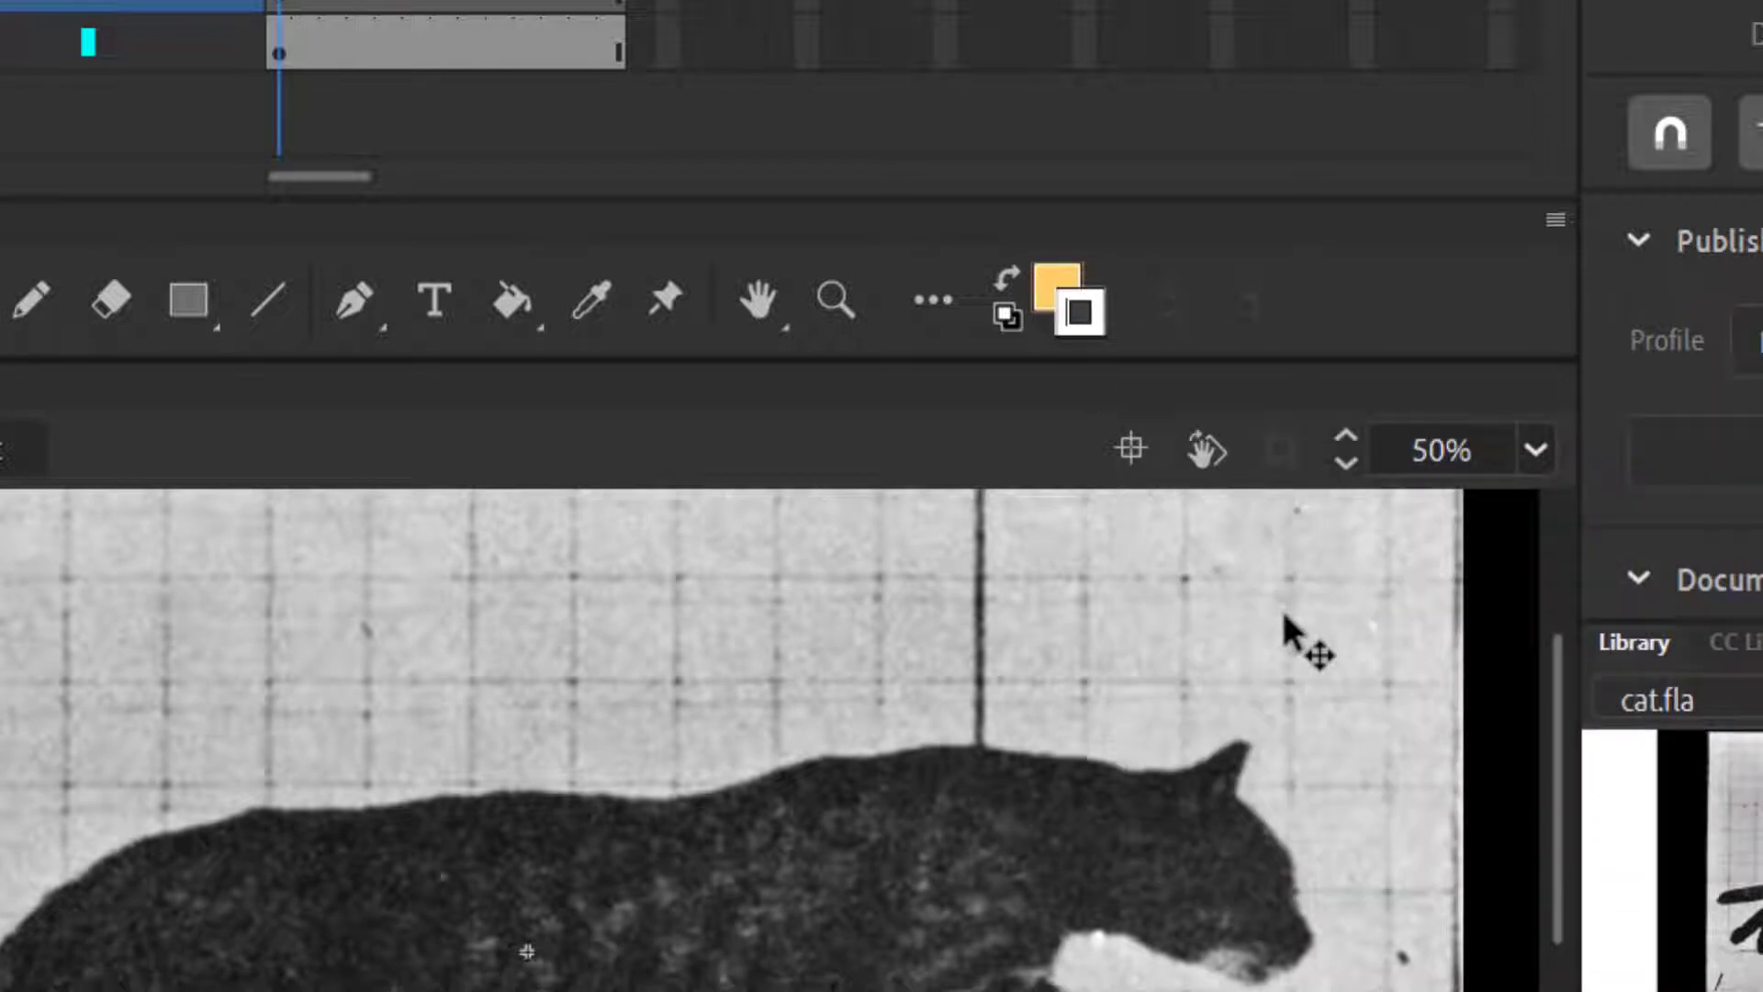
click(1095, 332)
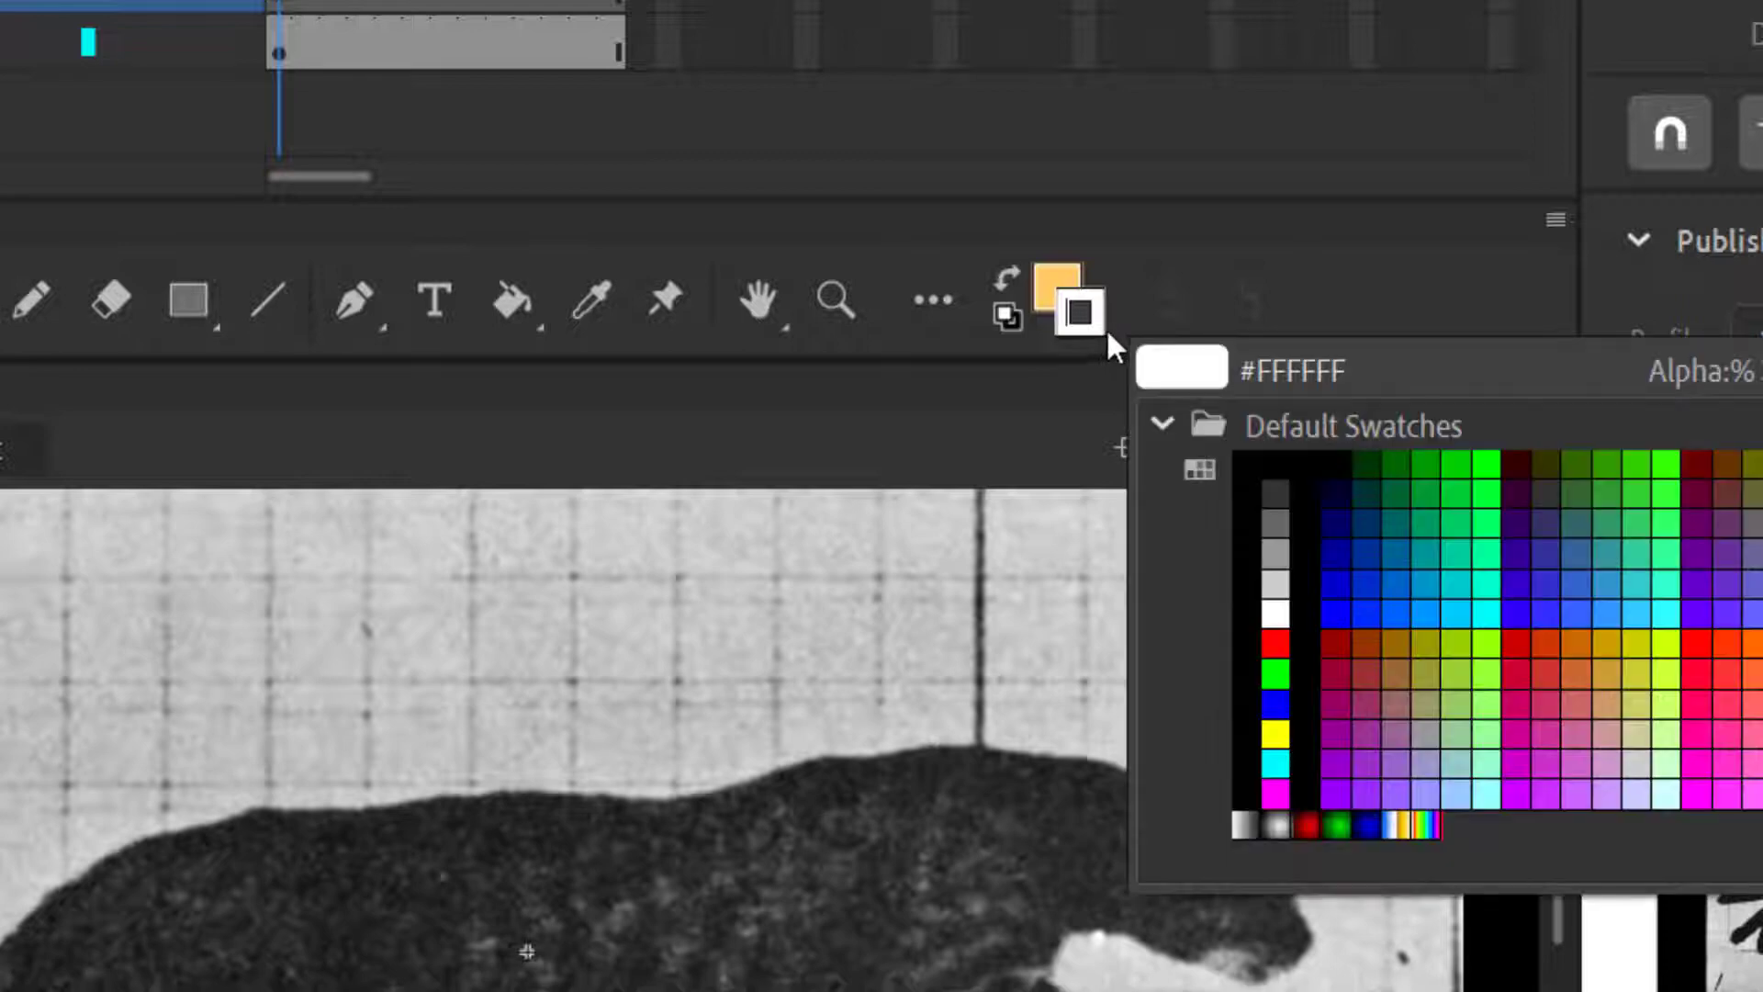
click(1276, 638)
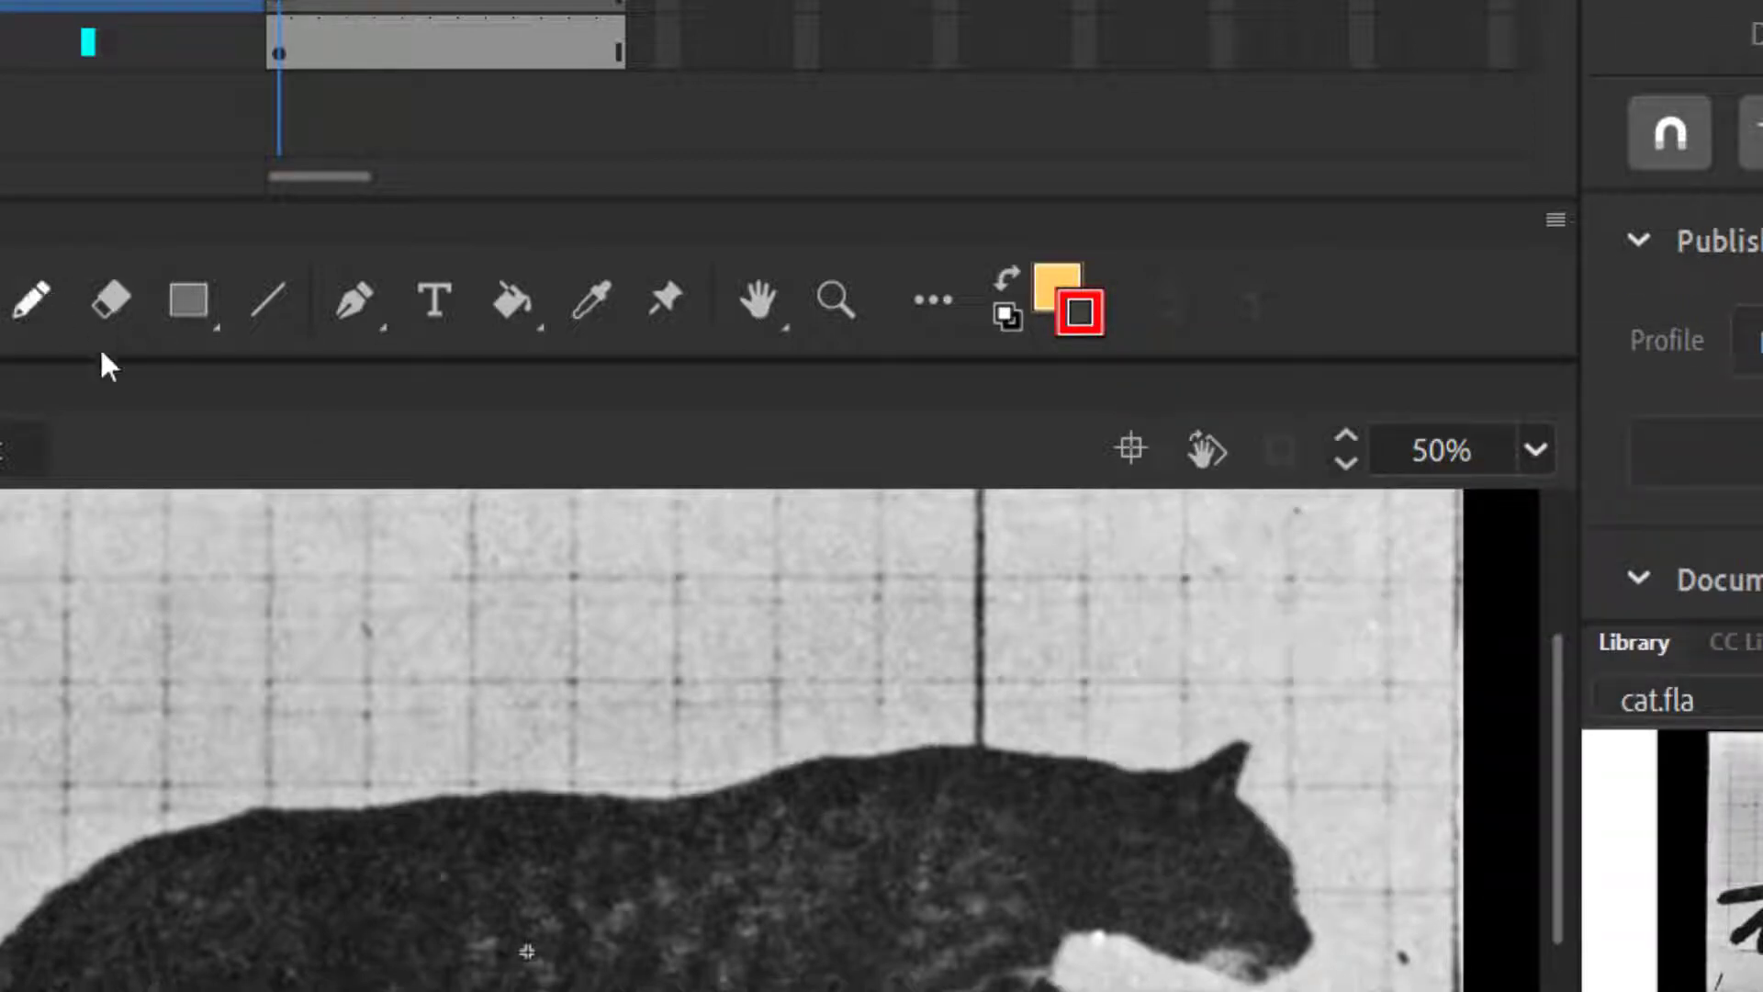
Trace the cat's head on the head layer with the Pencil tool, closing the outline around ear, face, jaw and neck.
click(31, 299)
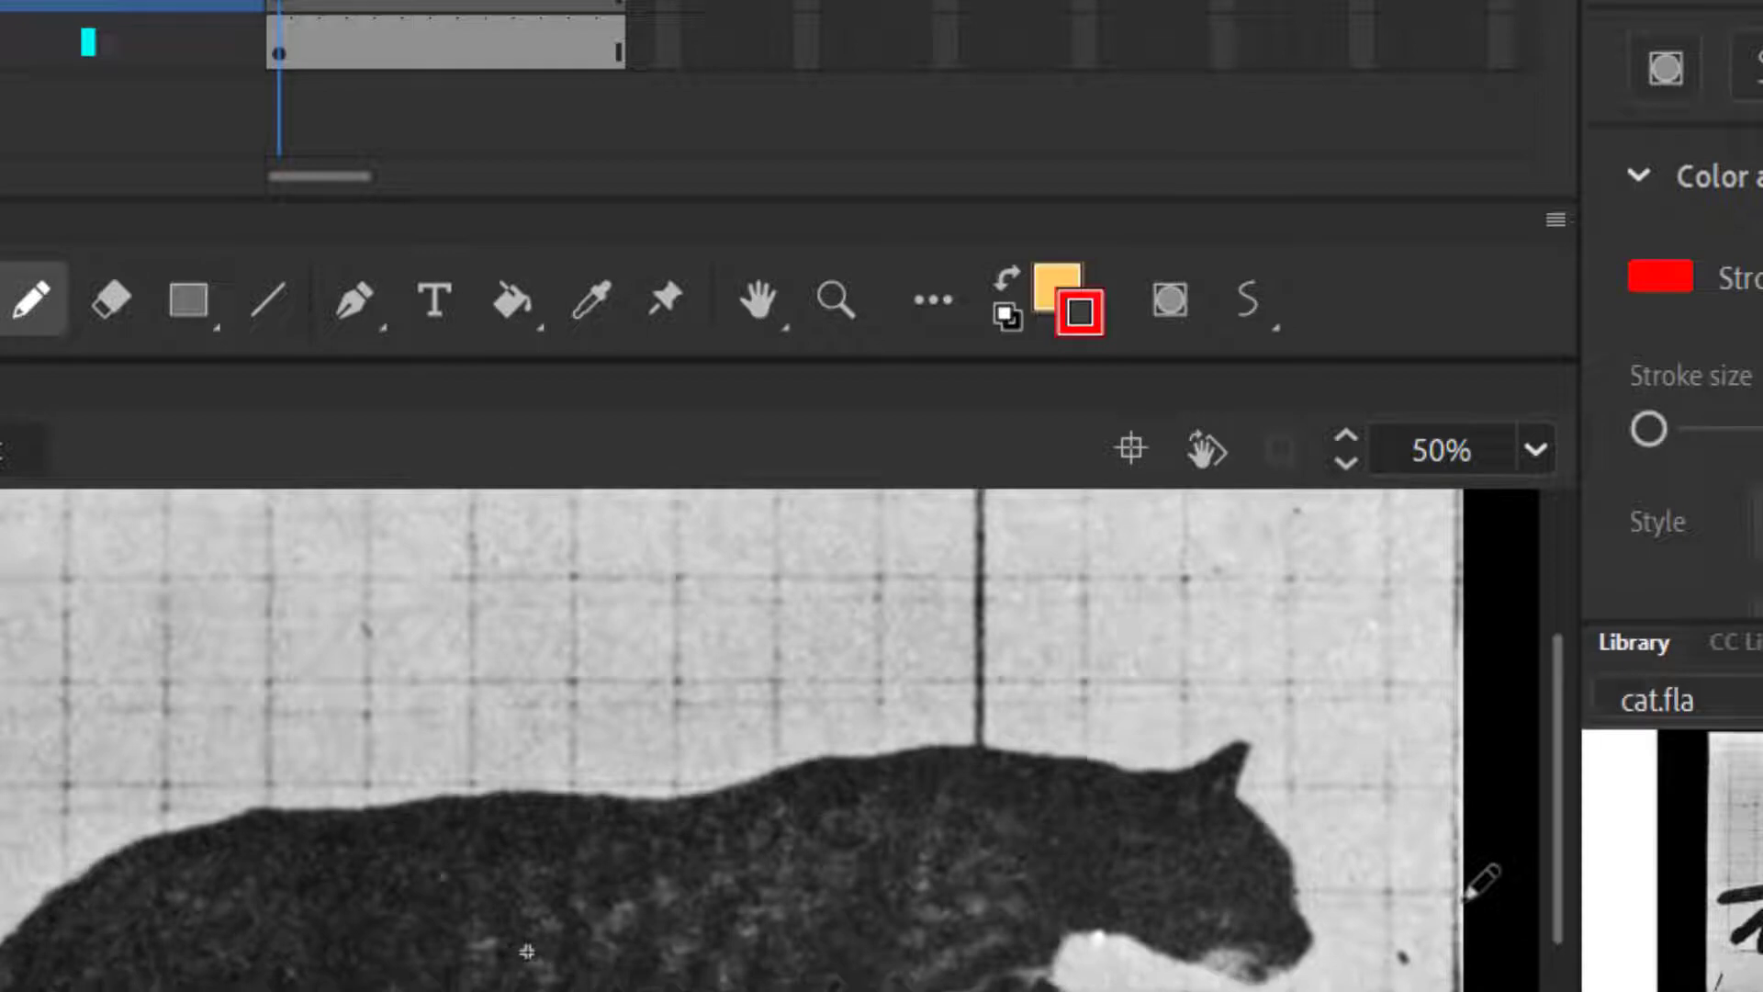
key(ctrl+1)
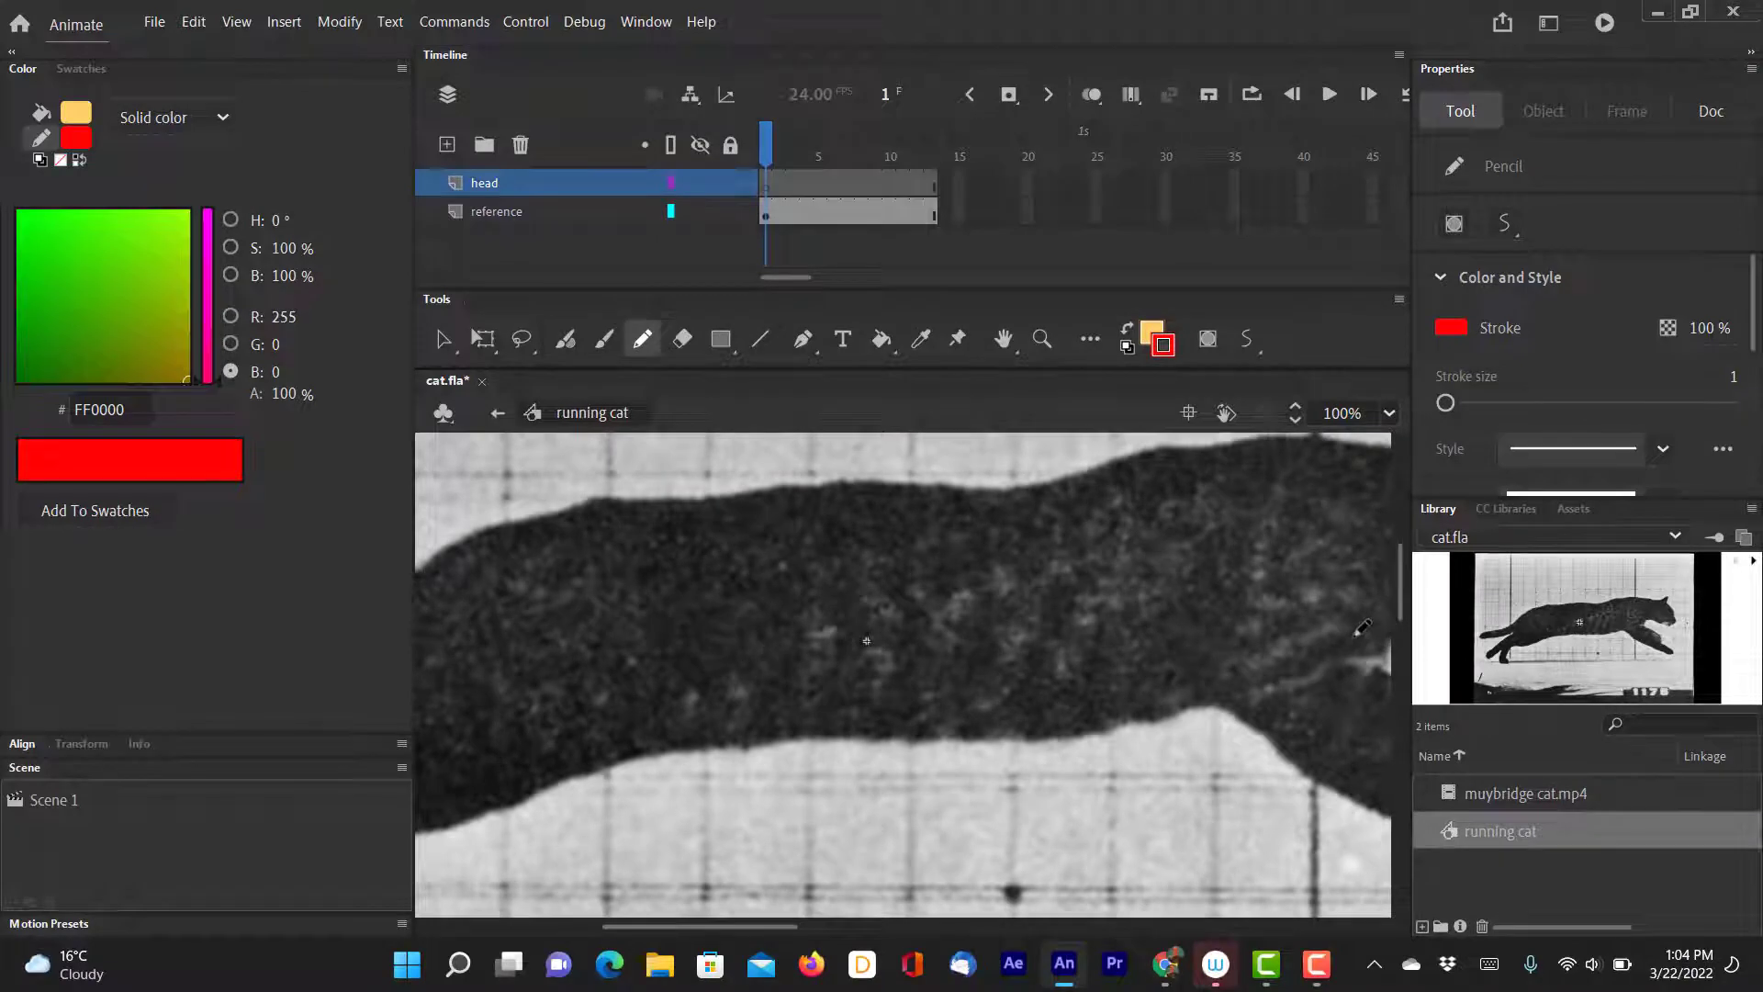
key(ctrl+equal)
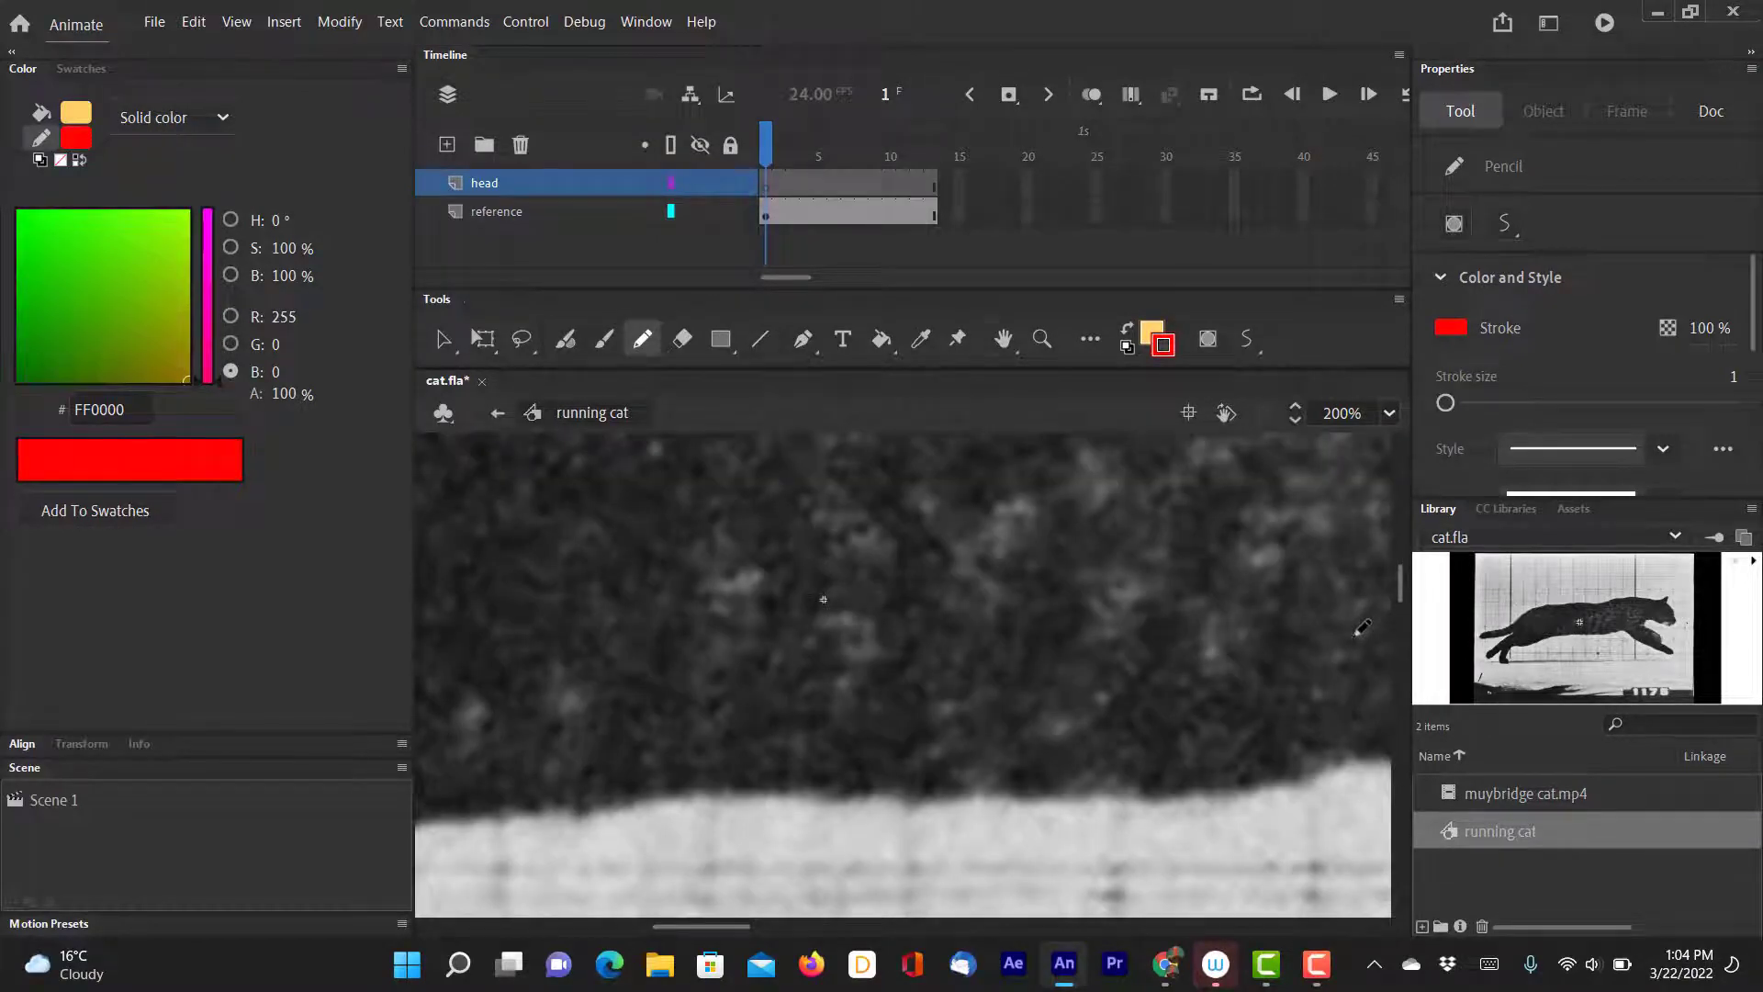
key(h)
drag(1153, 661, 649, 771)
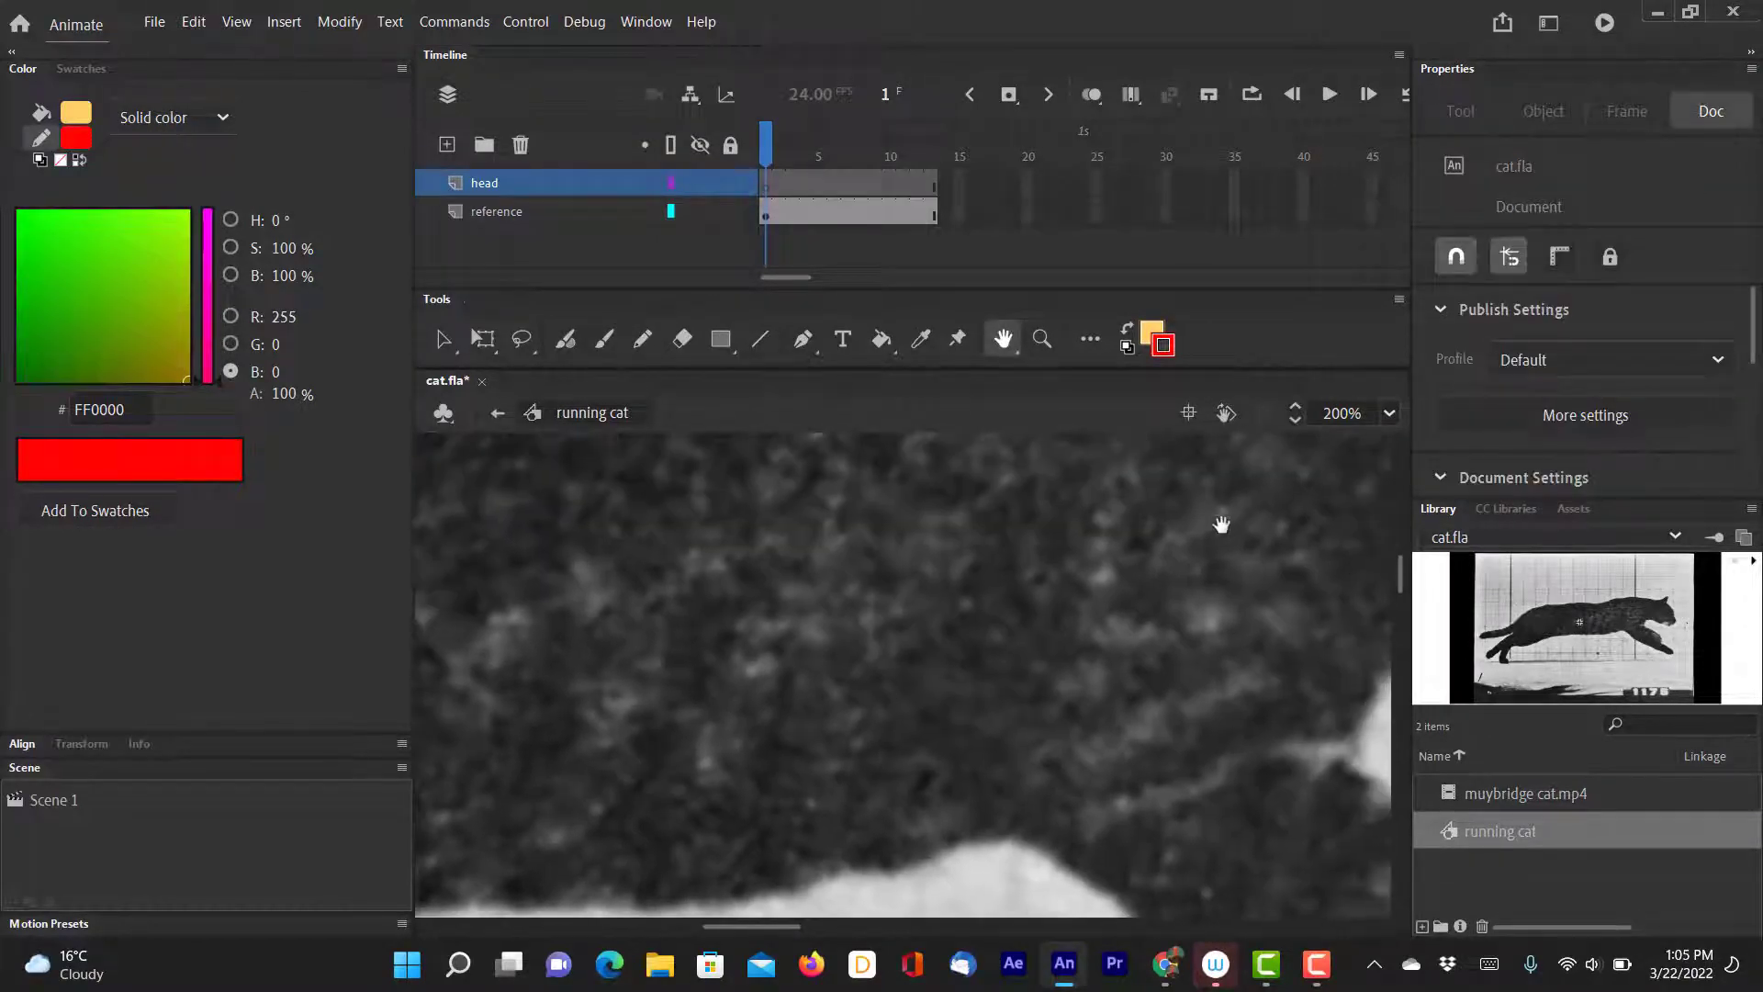
drag(1221, 523, 514, 685)
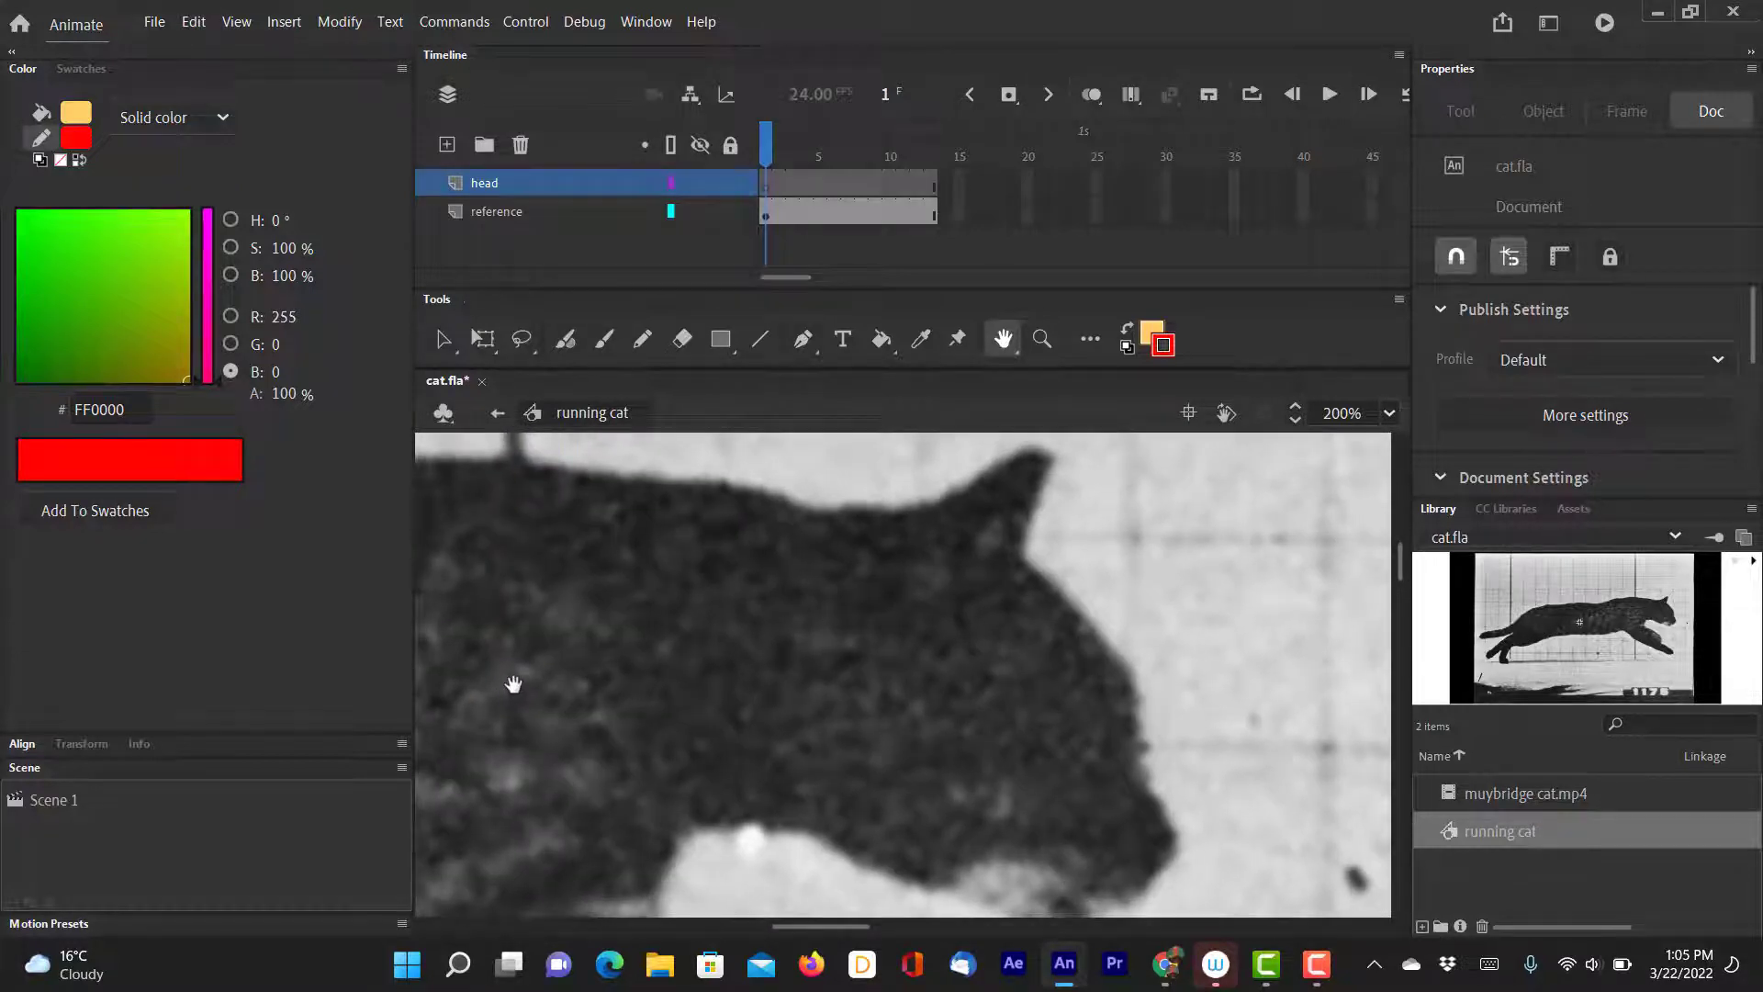
key(ctrl+minus)
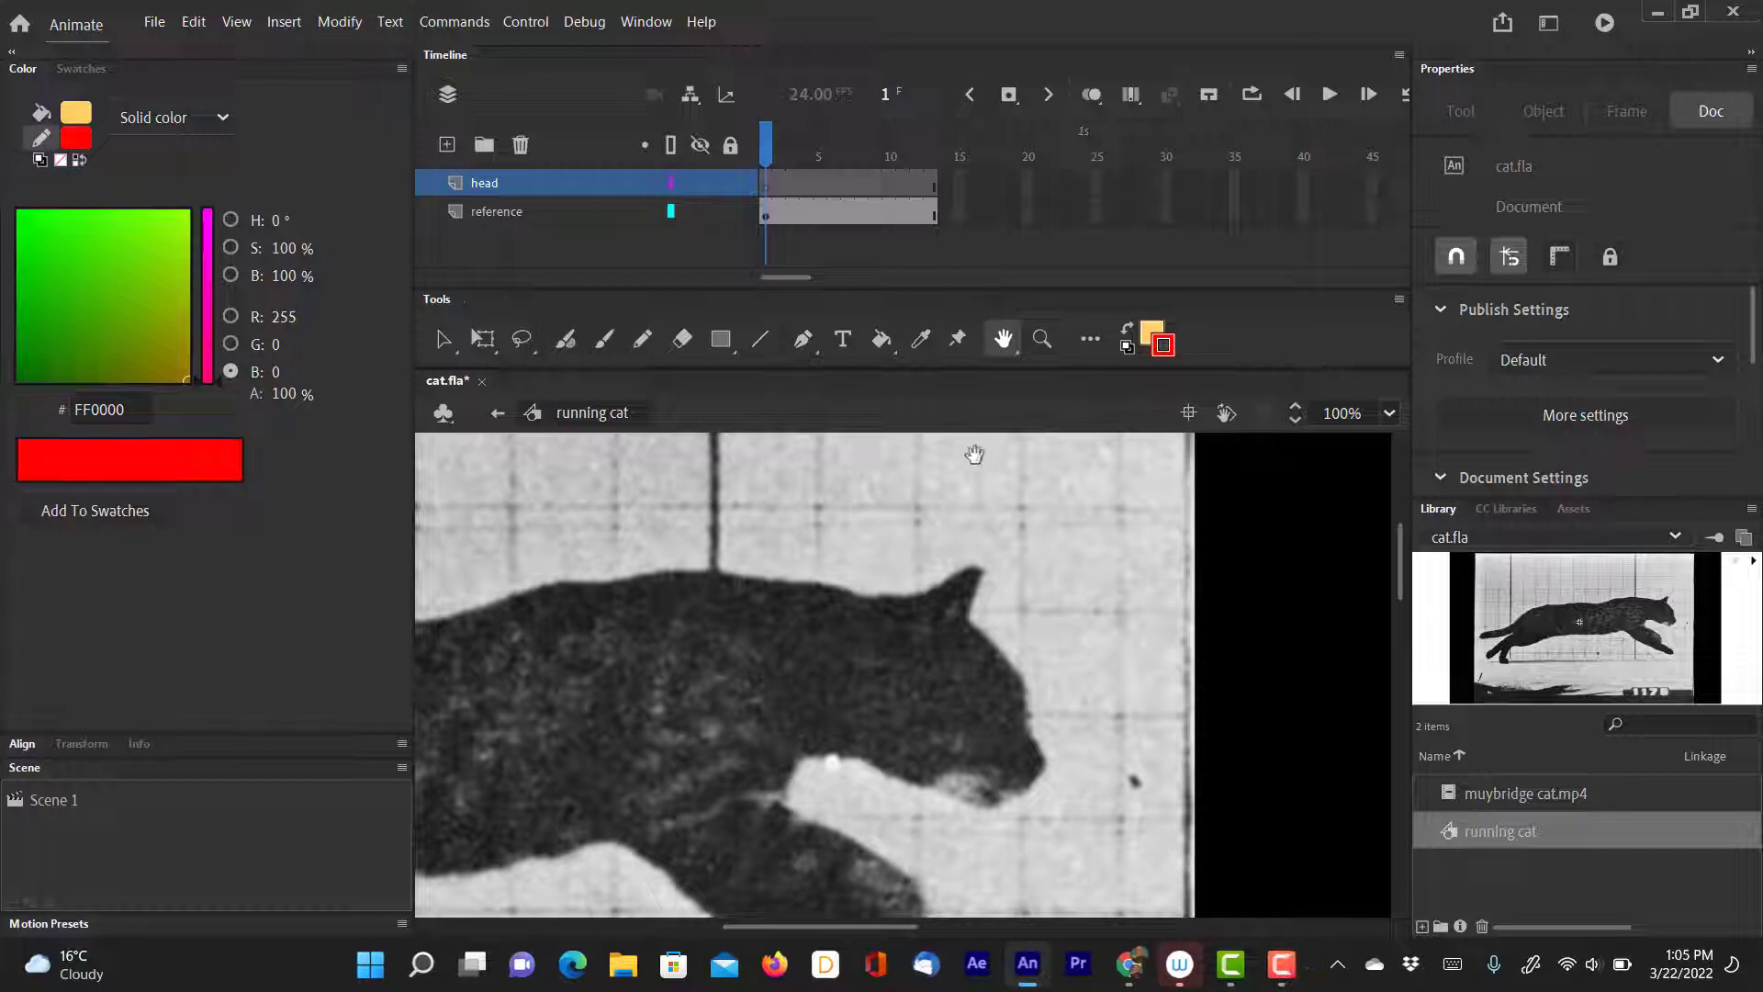
click(645, 345)
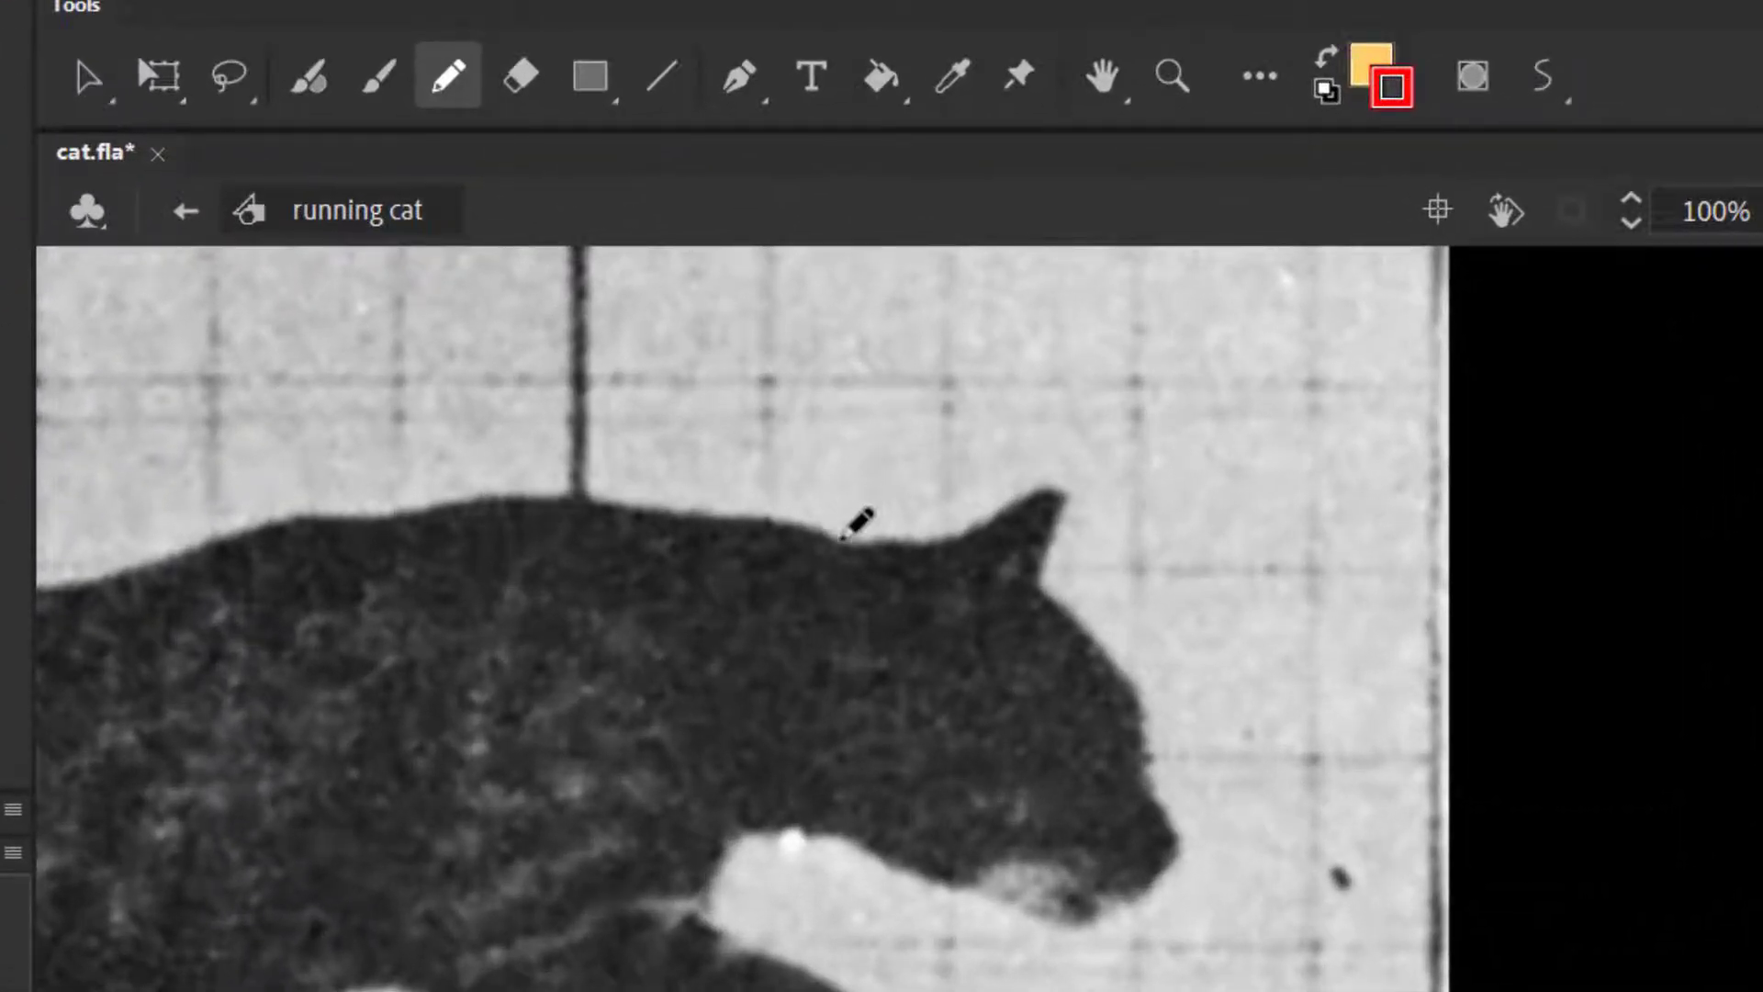
drag(841, 539, 850, 549)
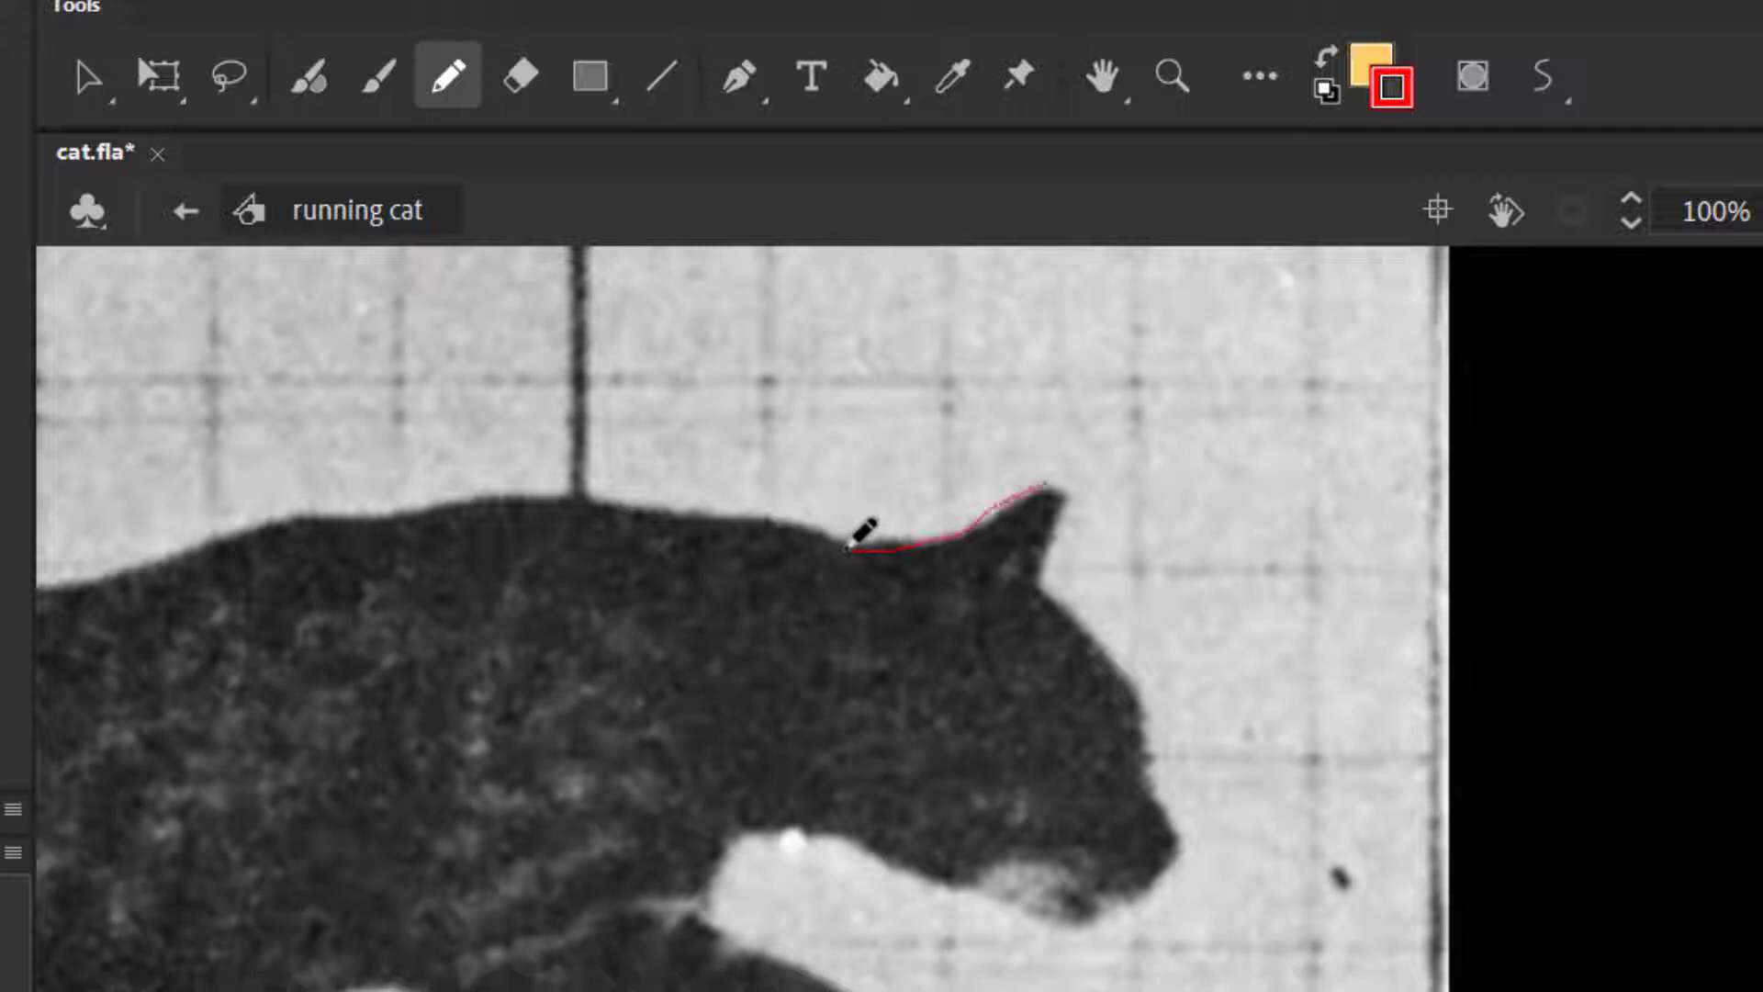
drag(1066, 598, 1134, 675)
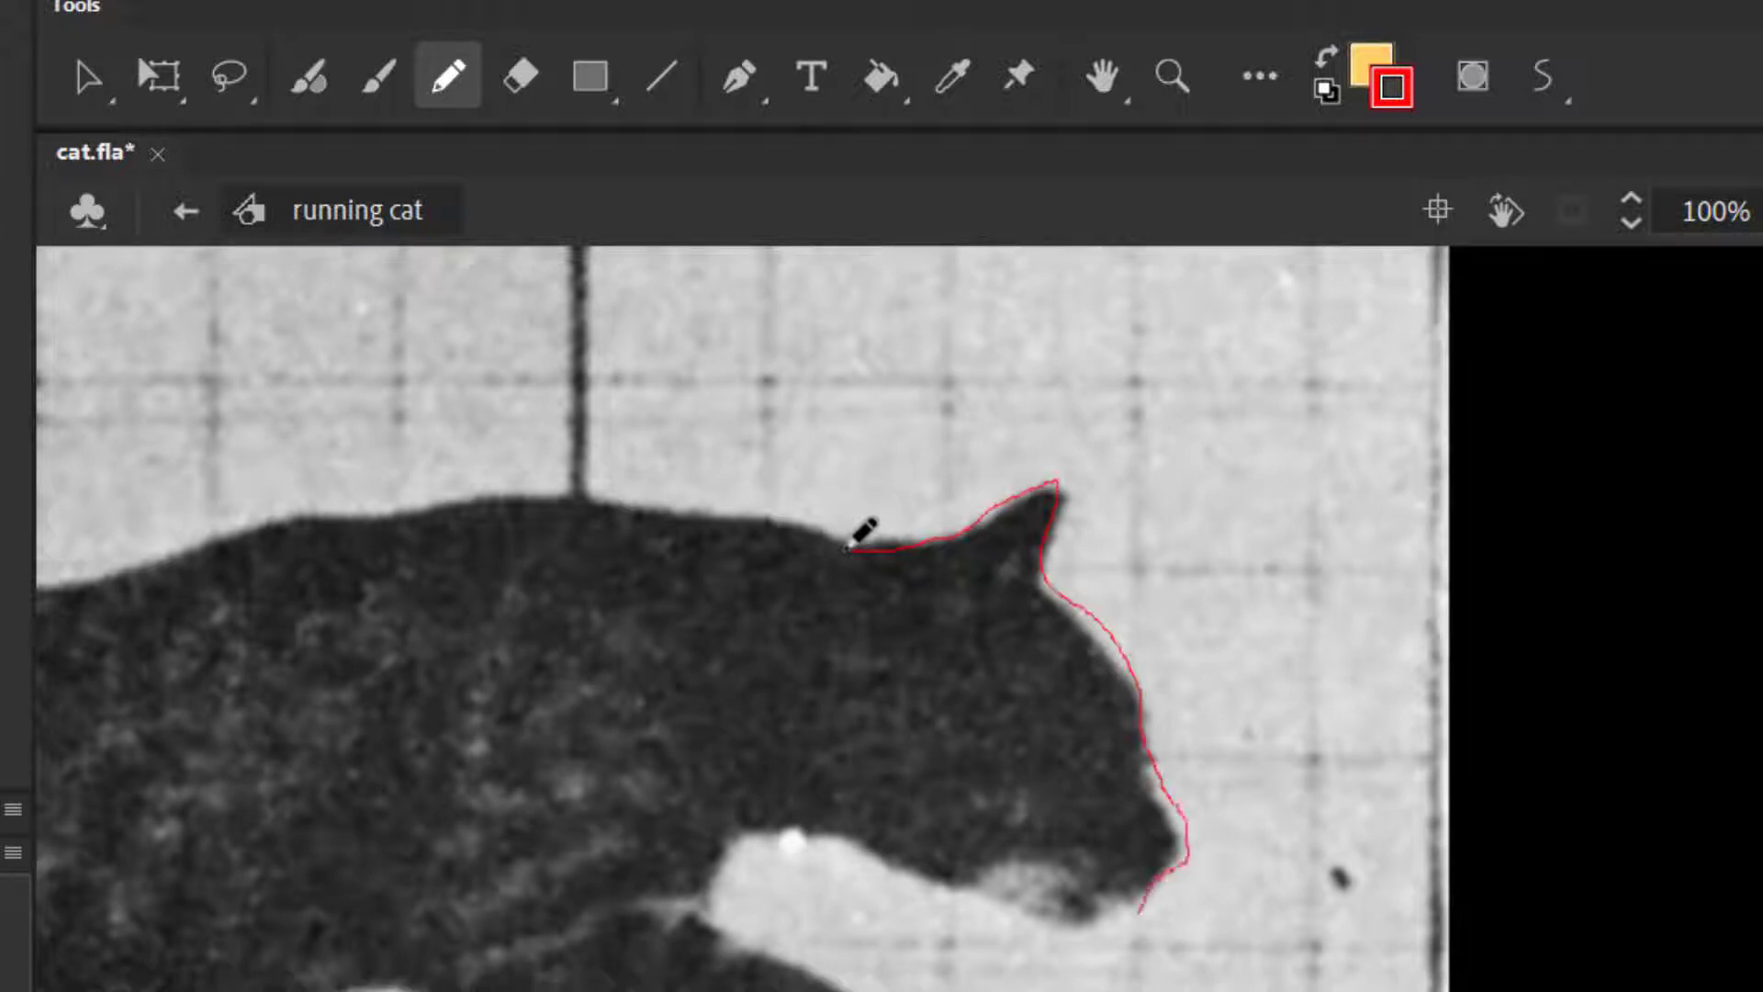
drag(1138, 911, 1104, 930)
drag(827, 618, 845, 534)
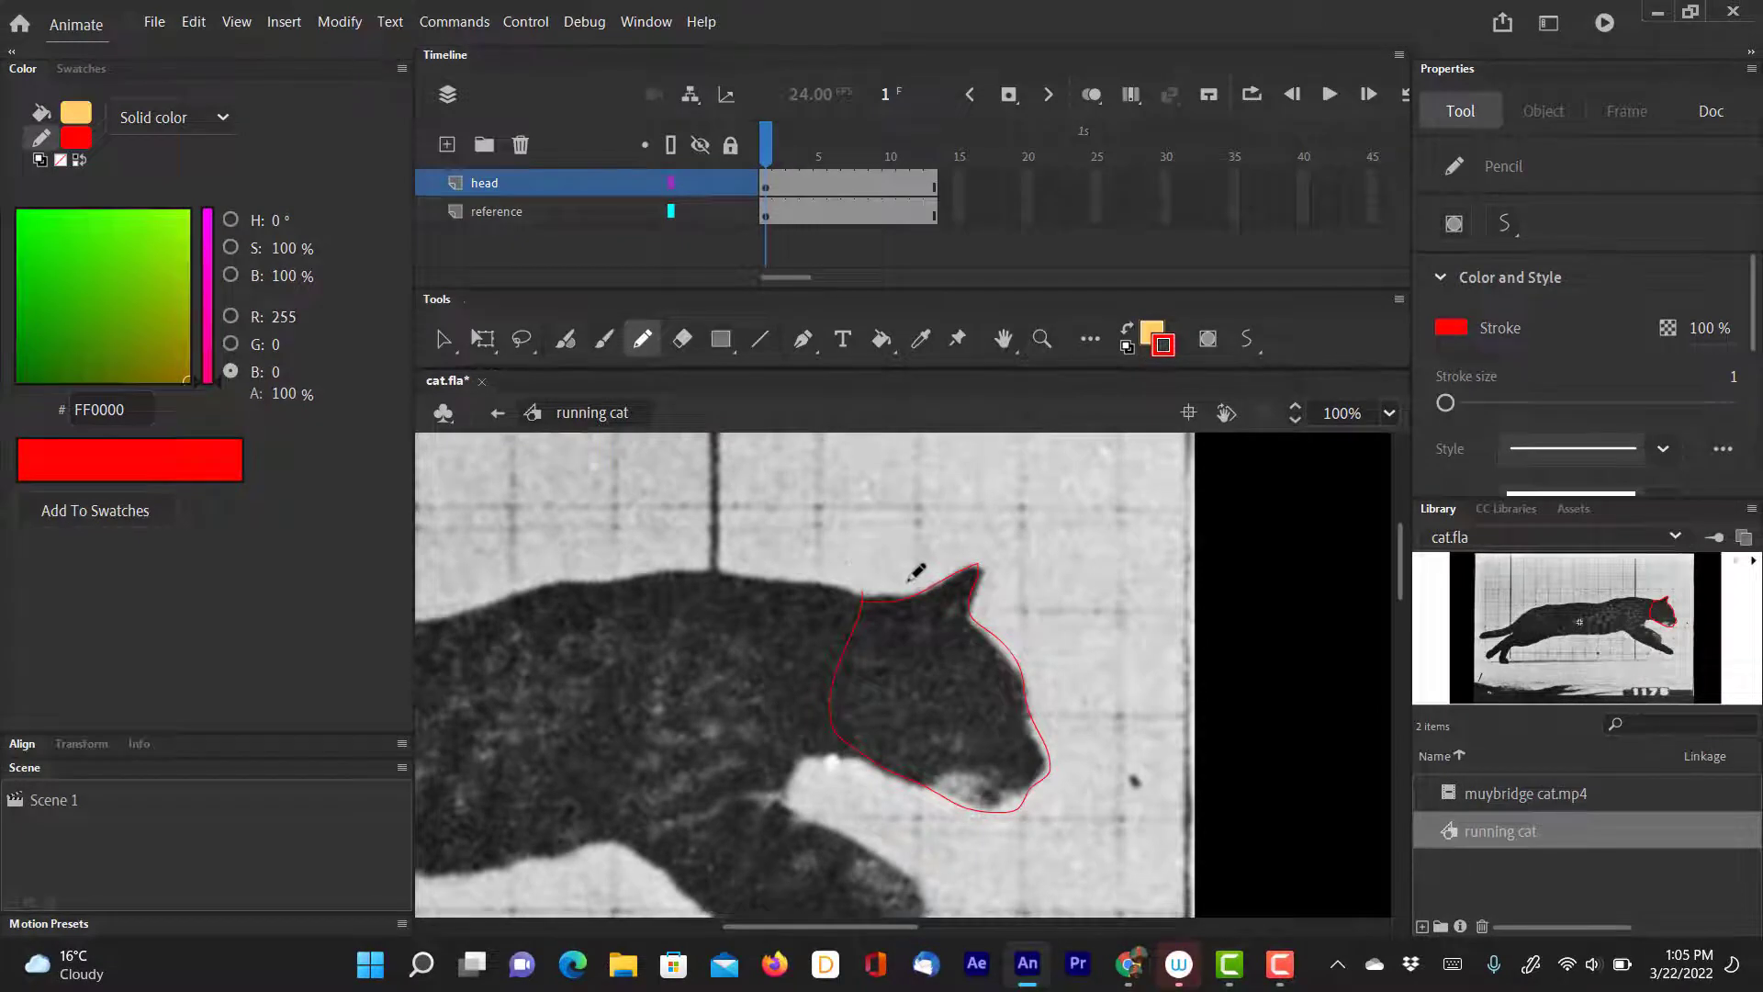
Fill the traced head outline with the #FFCC66 fill color using the Paint Bucket.
click(769, 188)
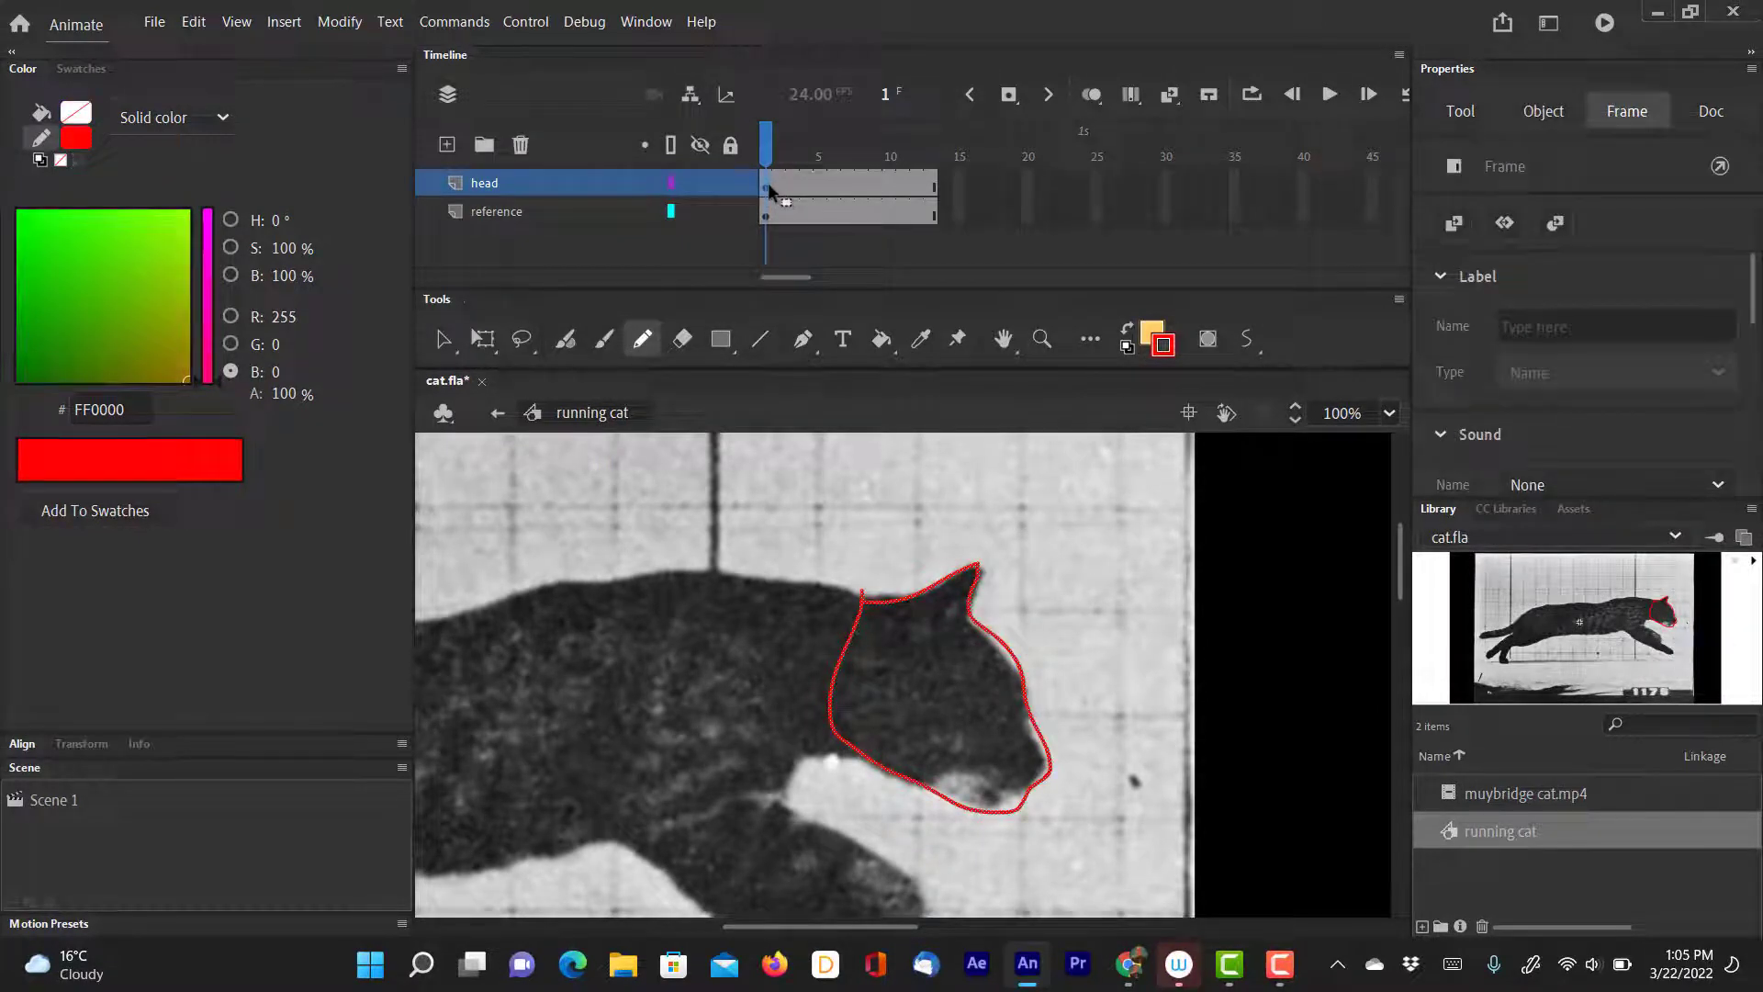
click(1152, 333)
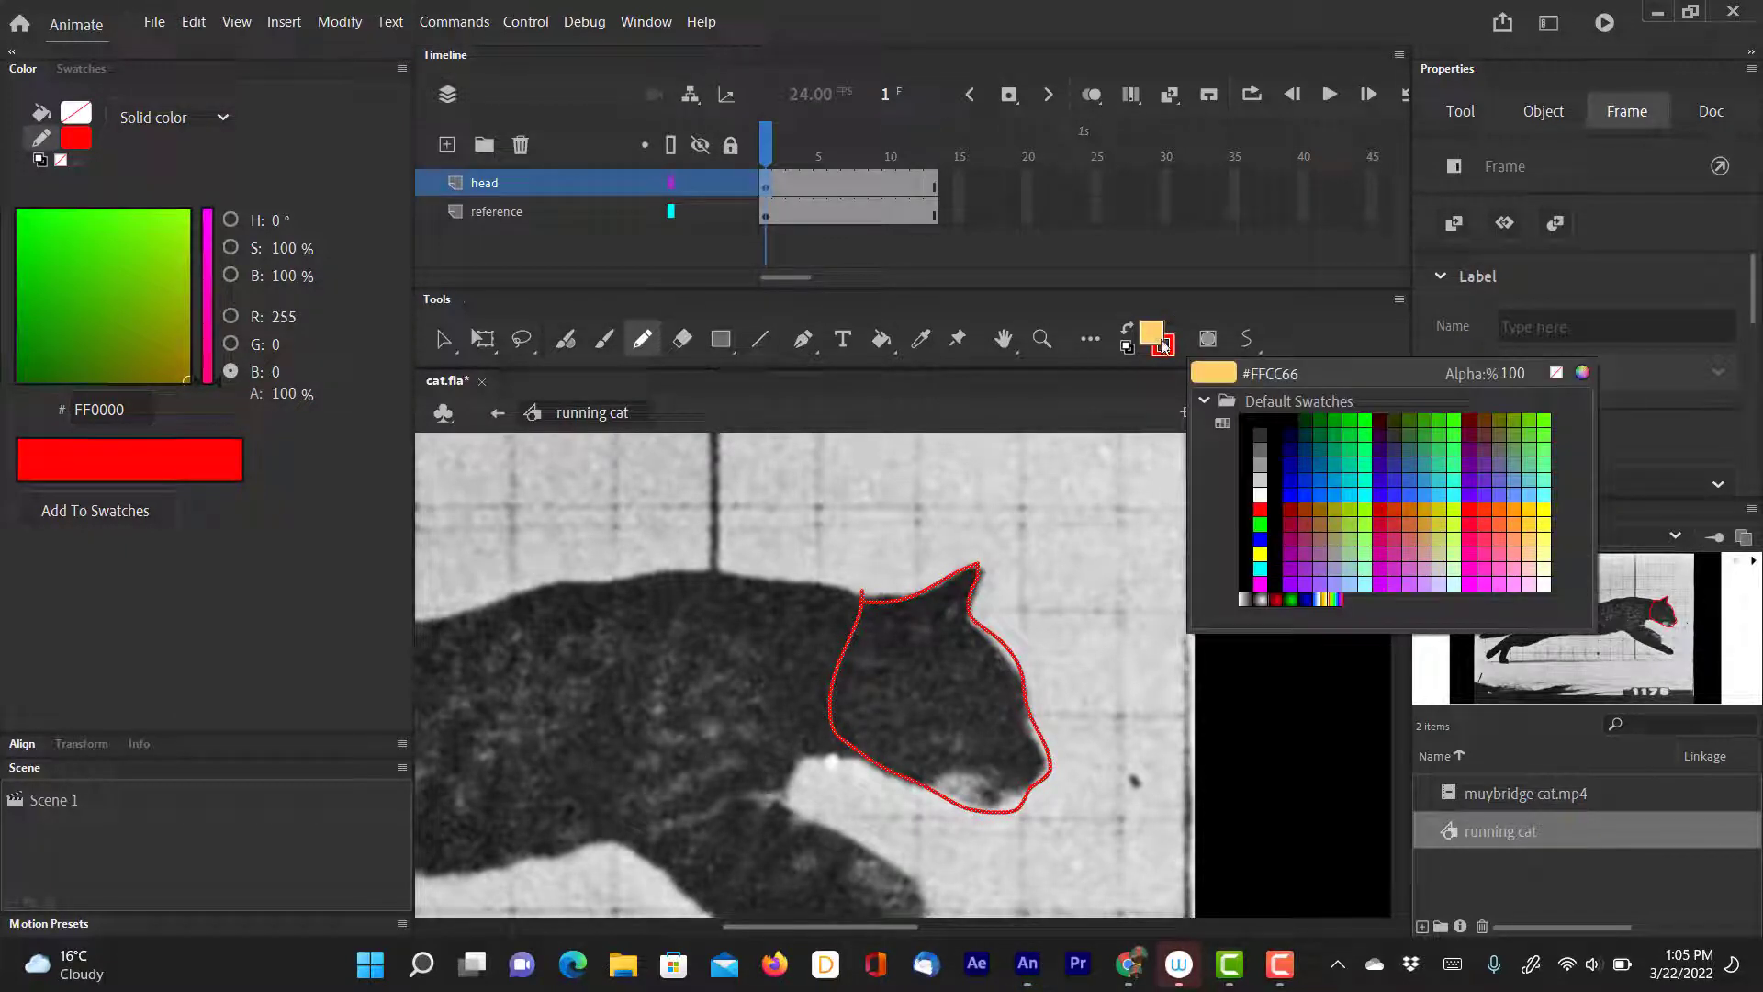
click(1153, 333)
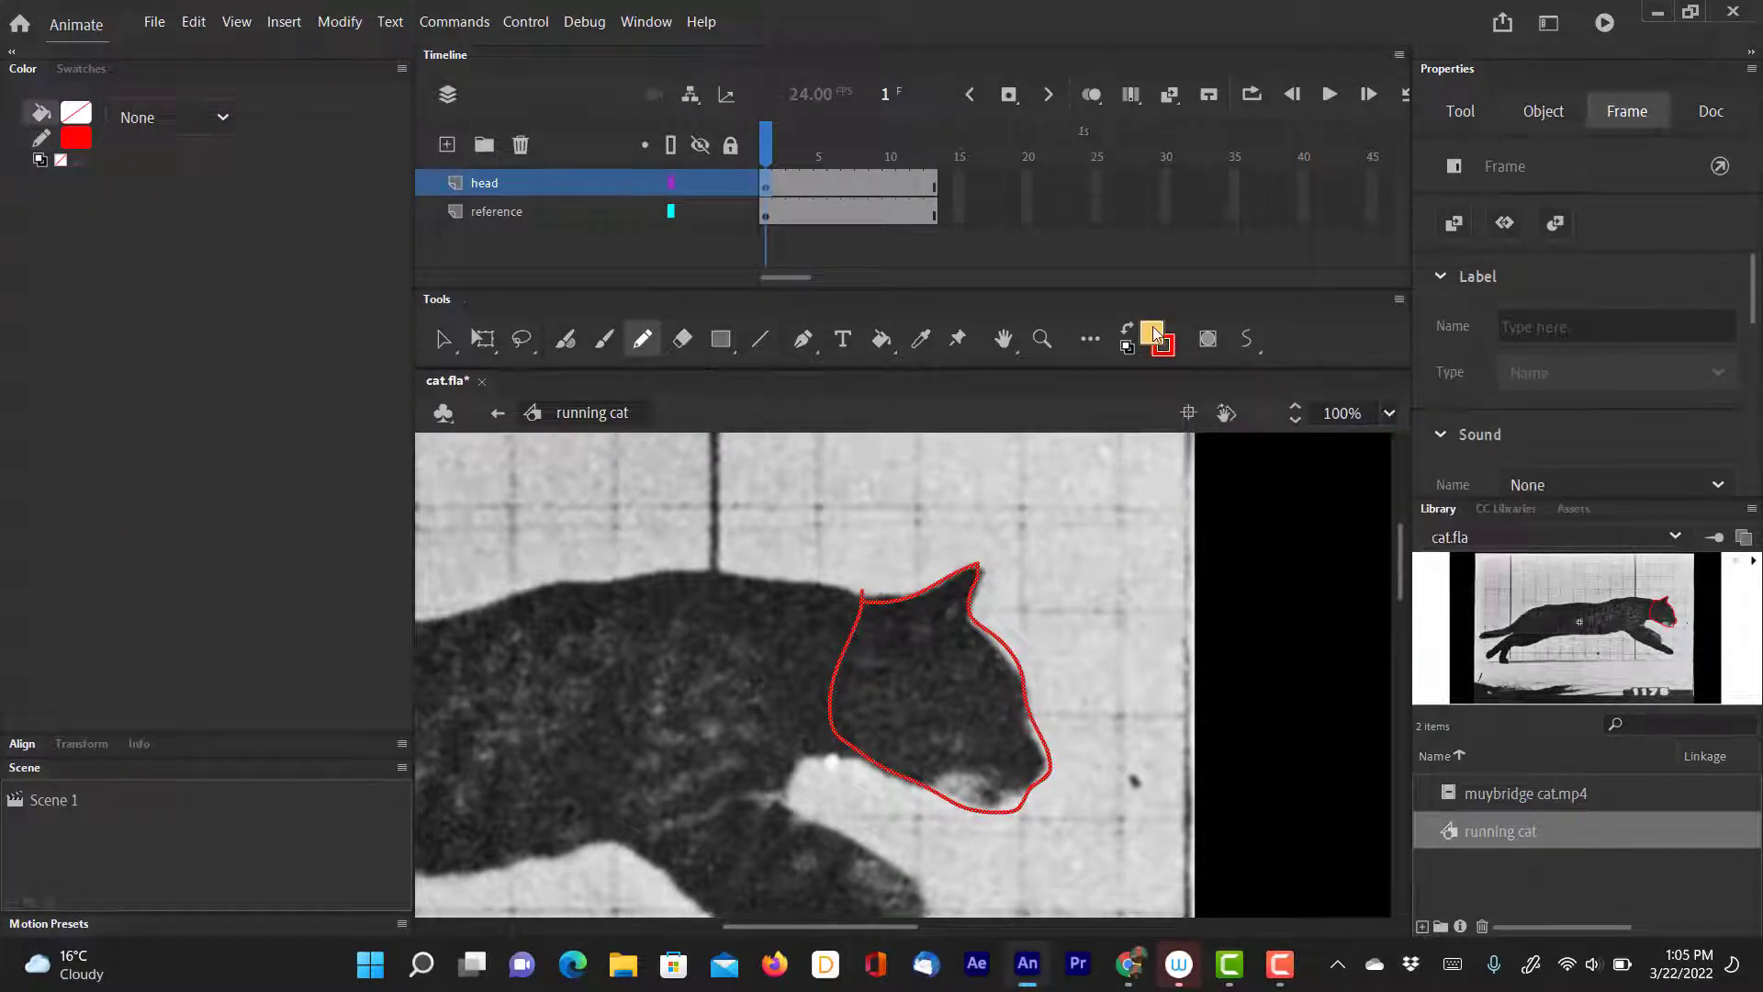
click(881, 338)
click(964, 728)
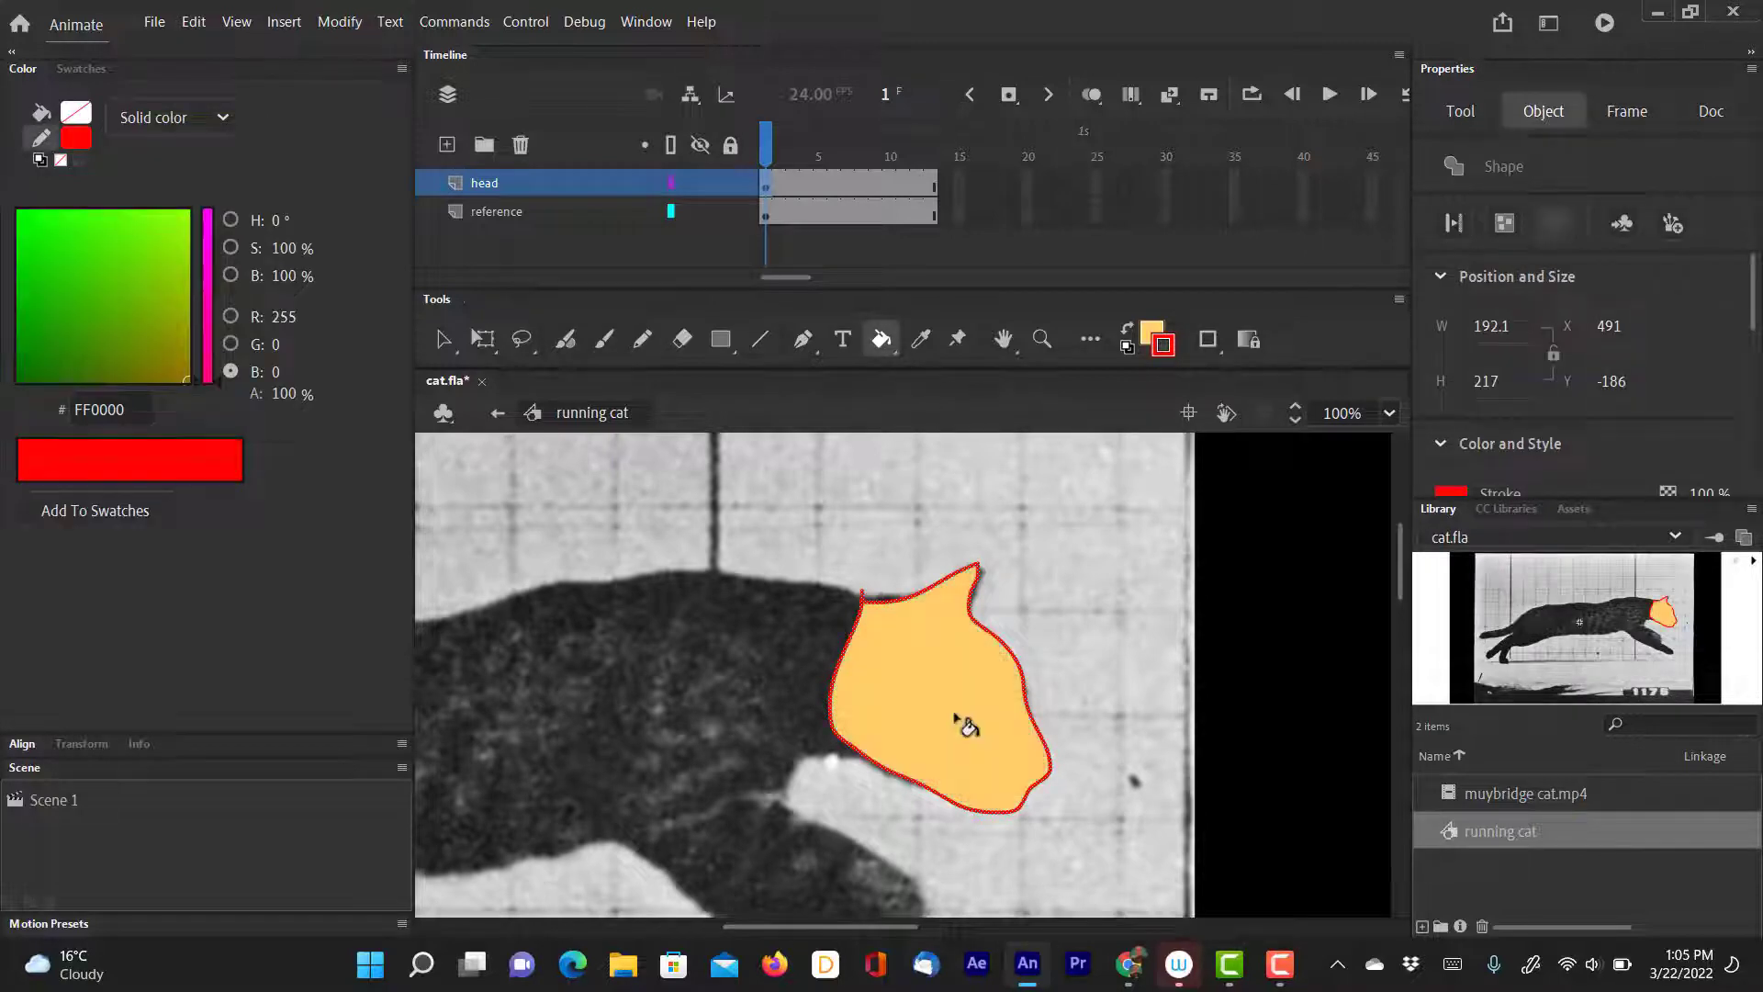
Select the traced head's outline and change its stroke color to black, #000000.
click(443, 340)
click(1047, 649)
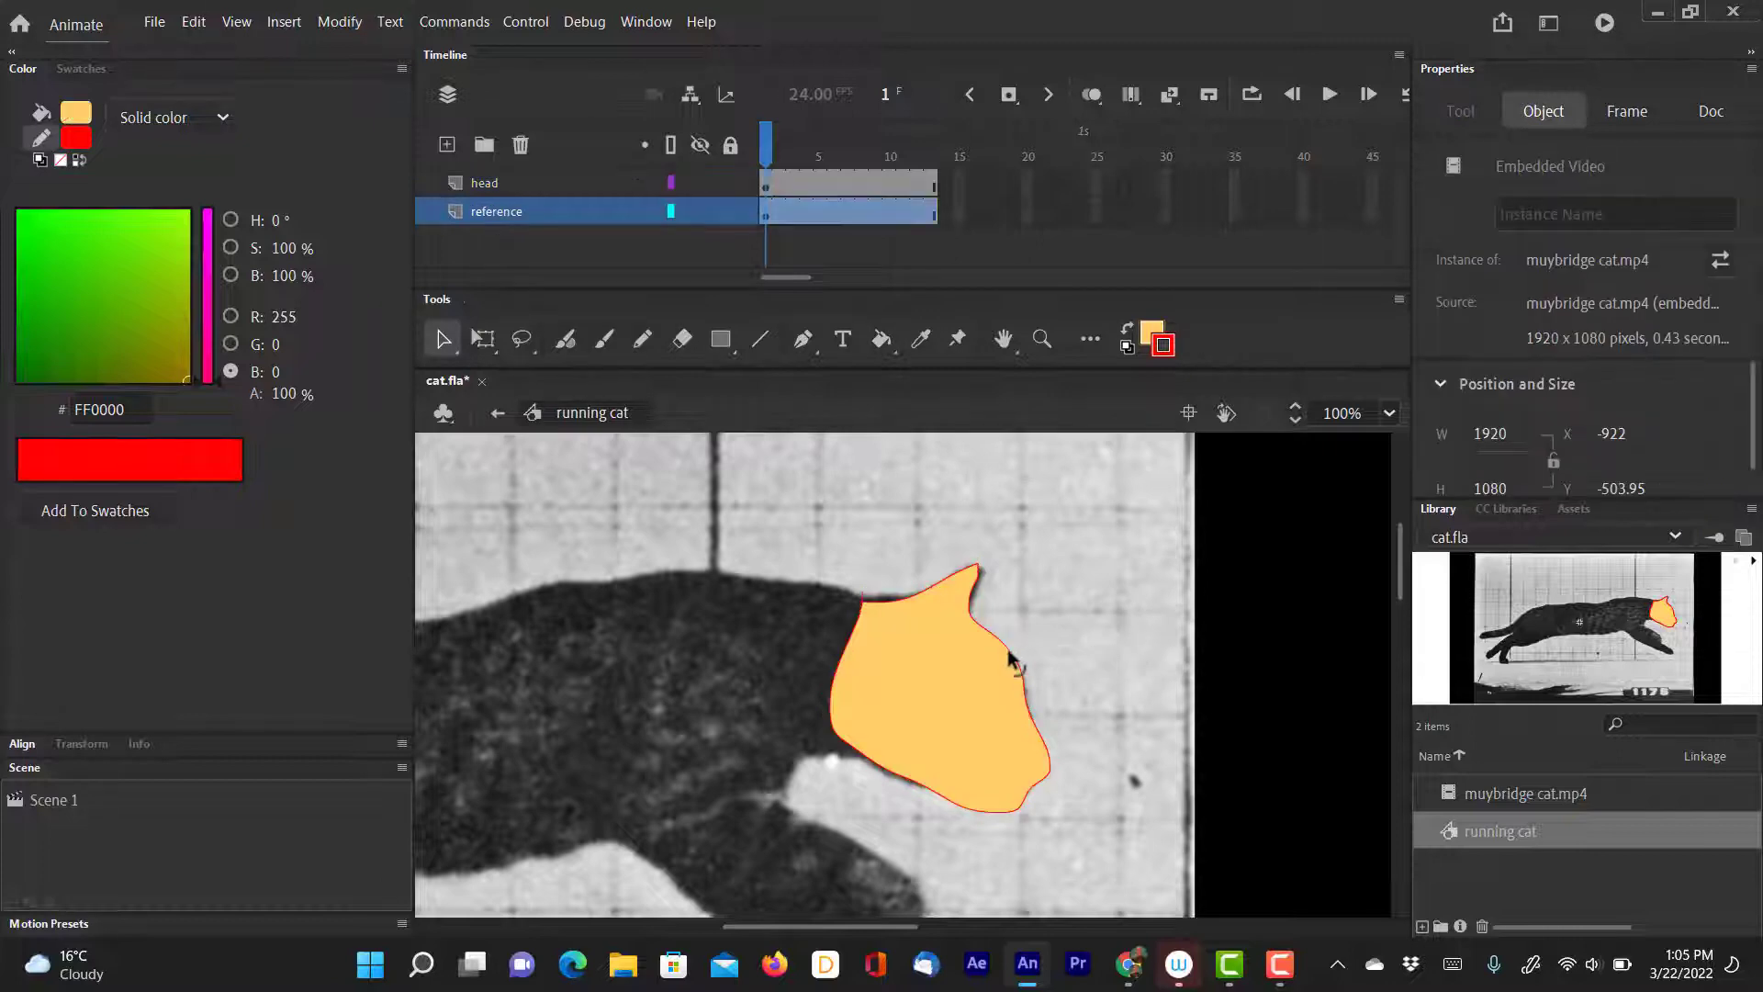
click(1009, 654)
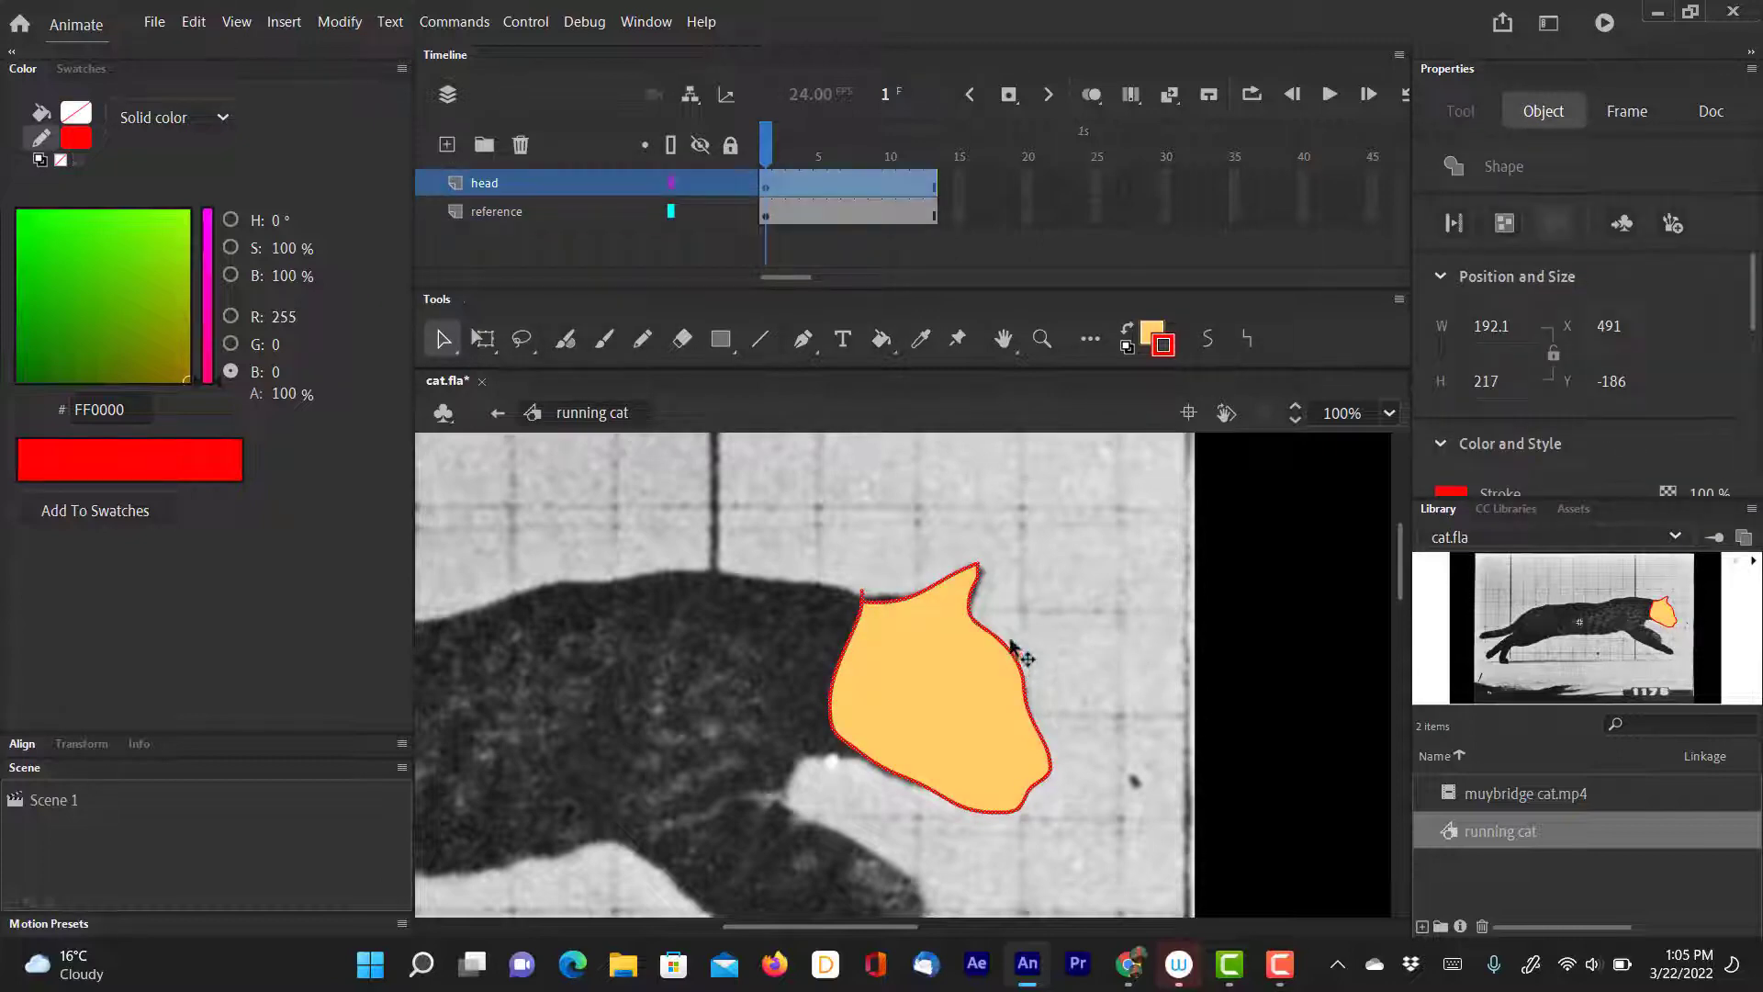
click(1167, 353)
click(1265, 416)
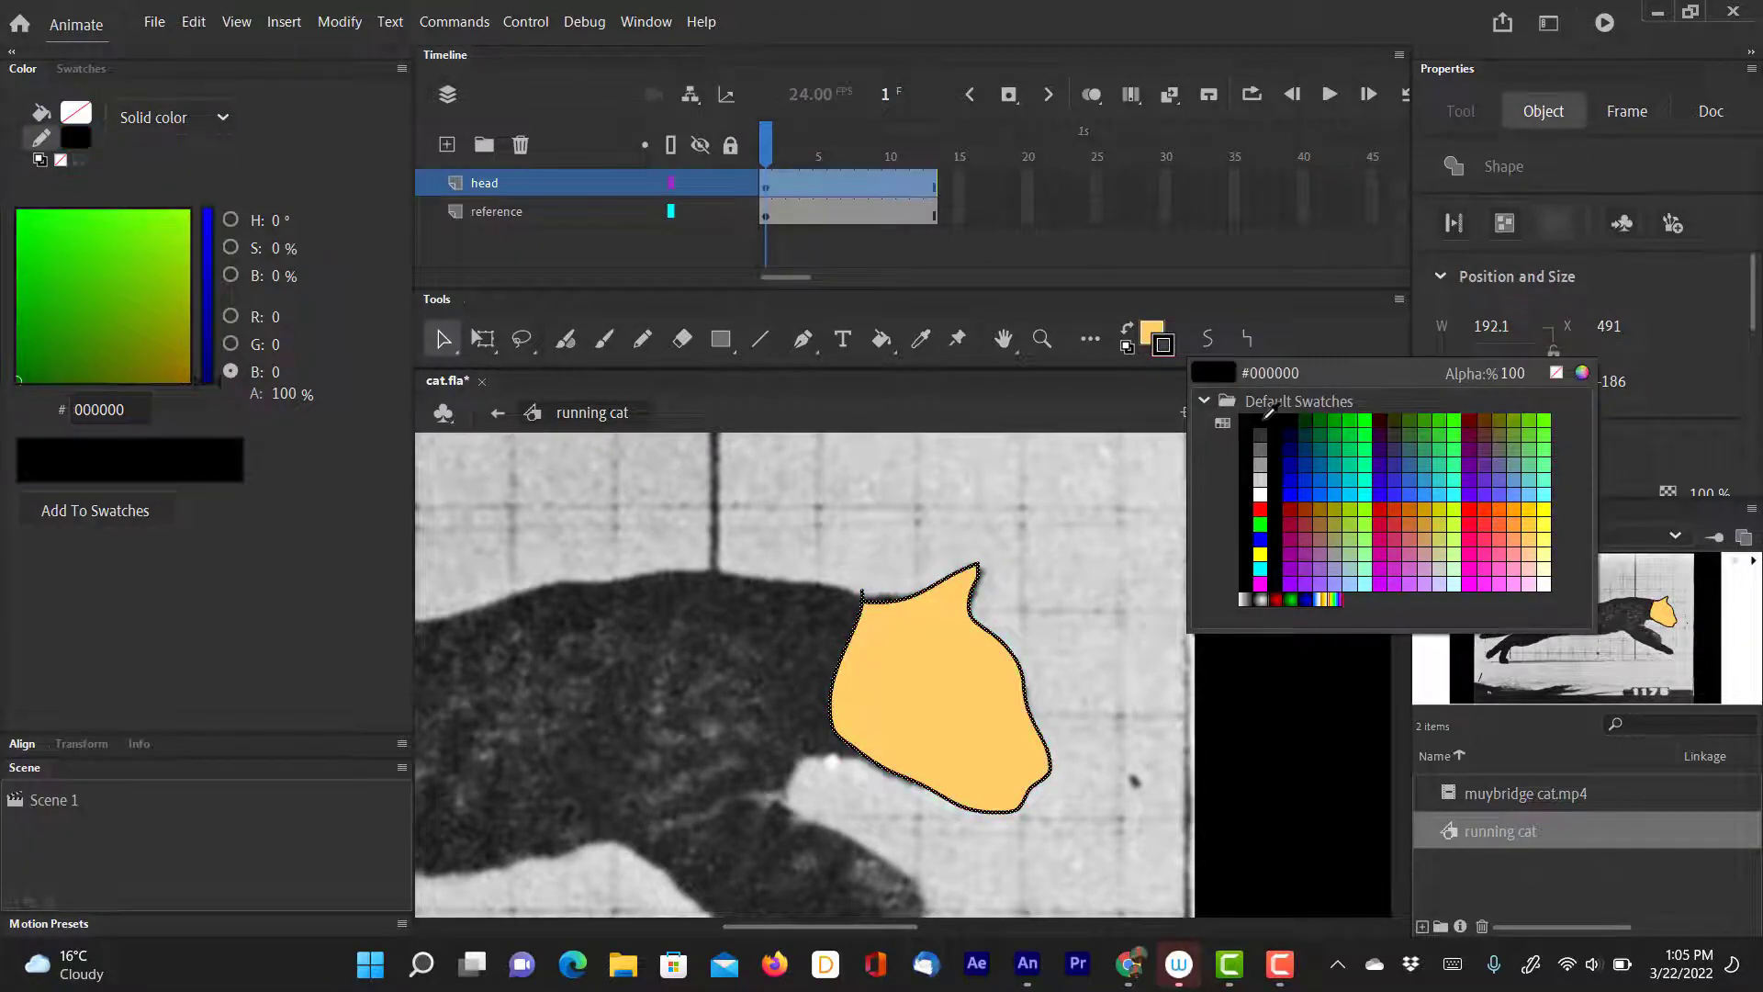
Convert the head artwork on frame 1 of the head layer into a graphic symbol named "cat head".
click(792, 150)
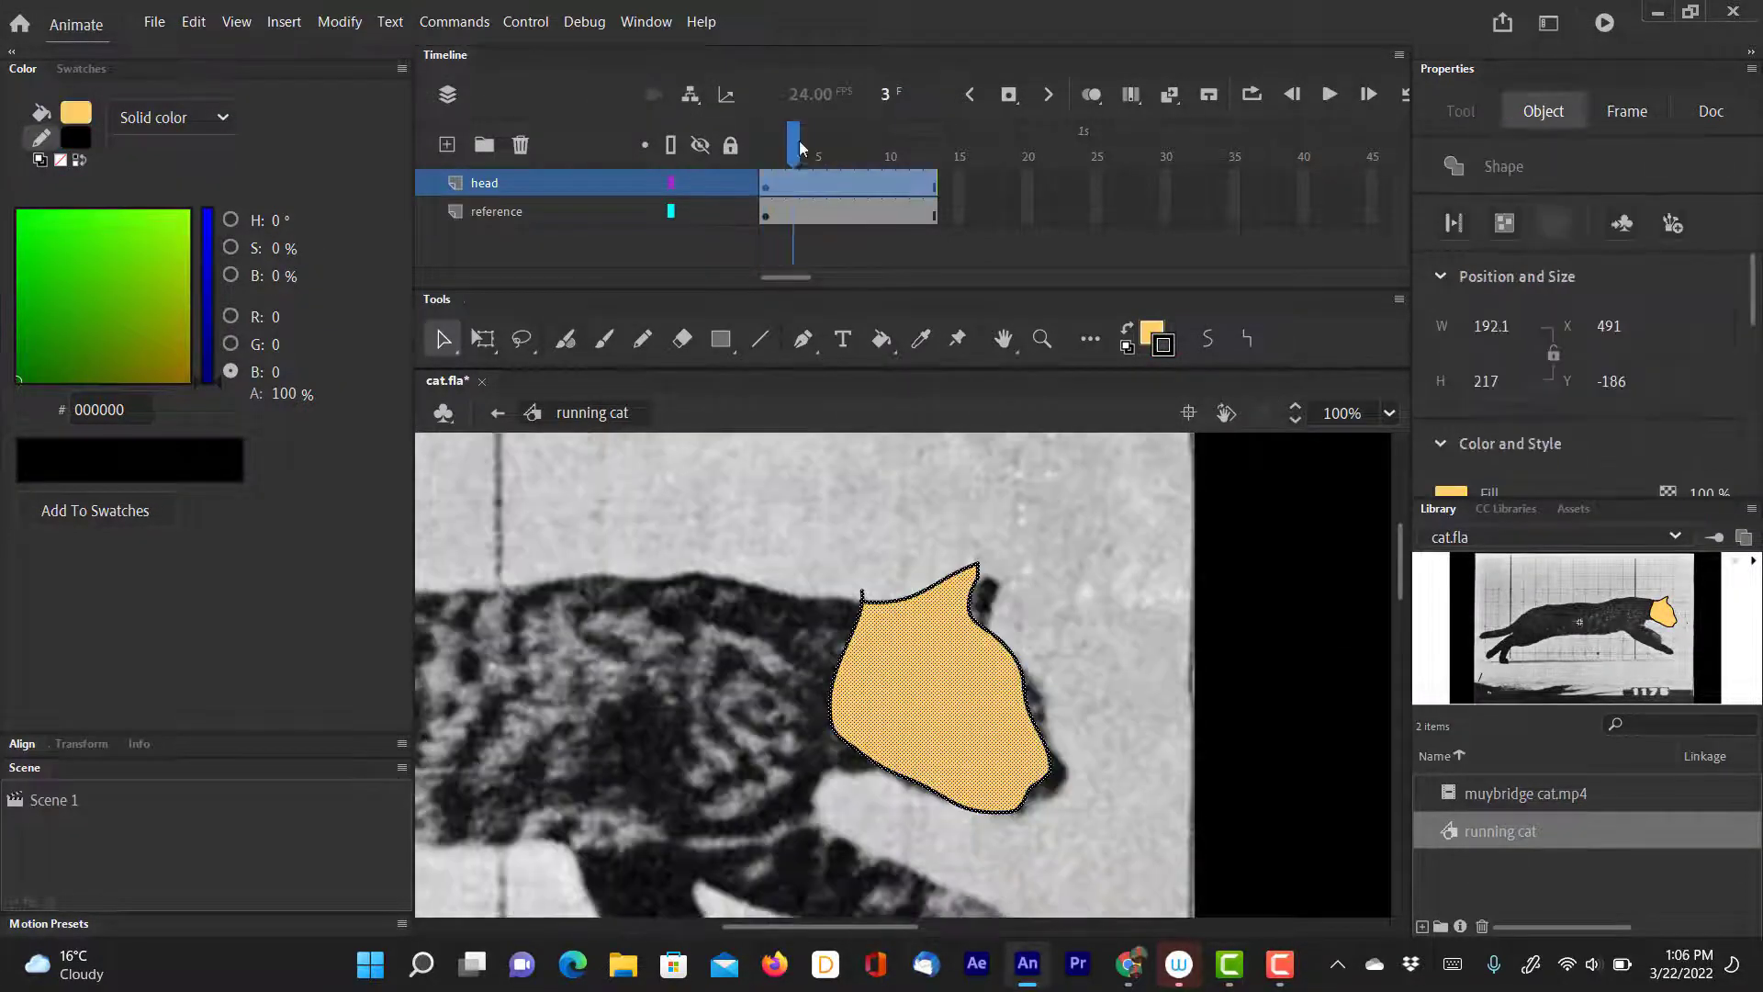
click(768, 187)
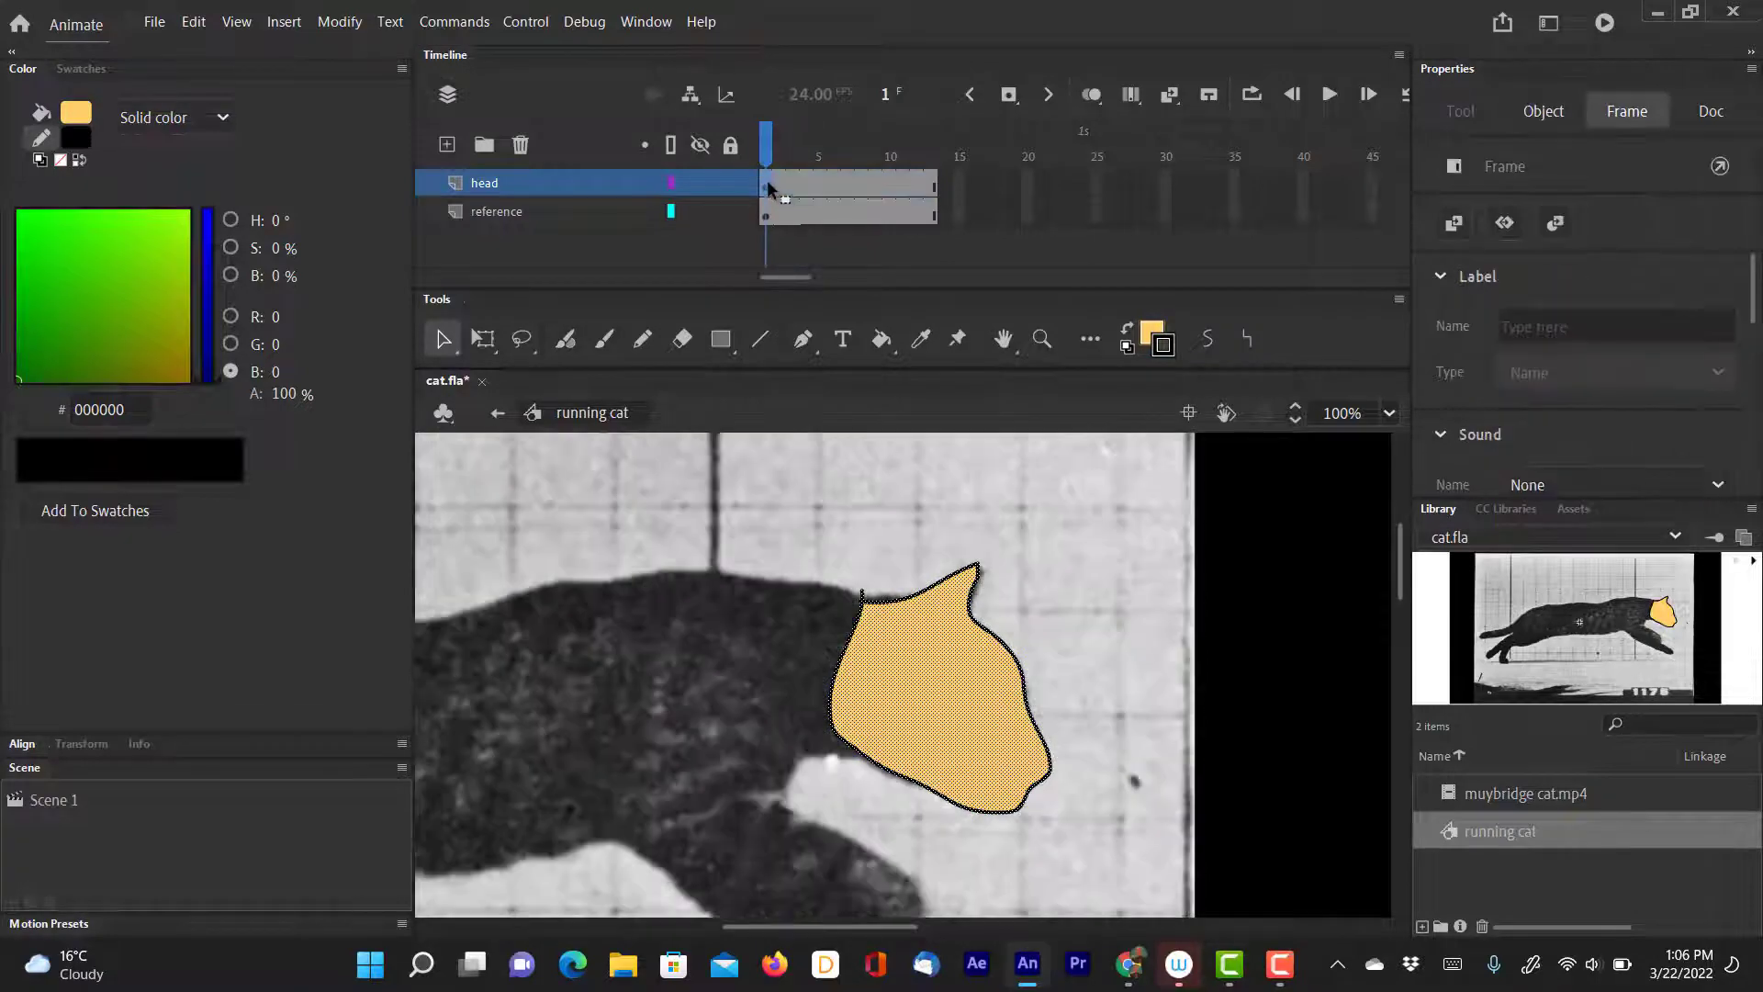
click(346, 25)
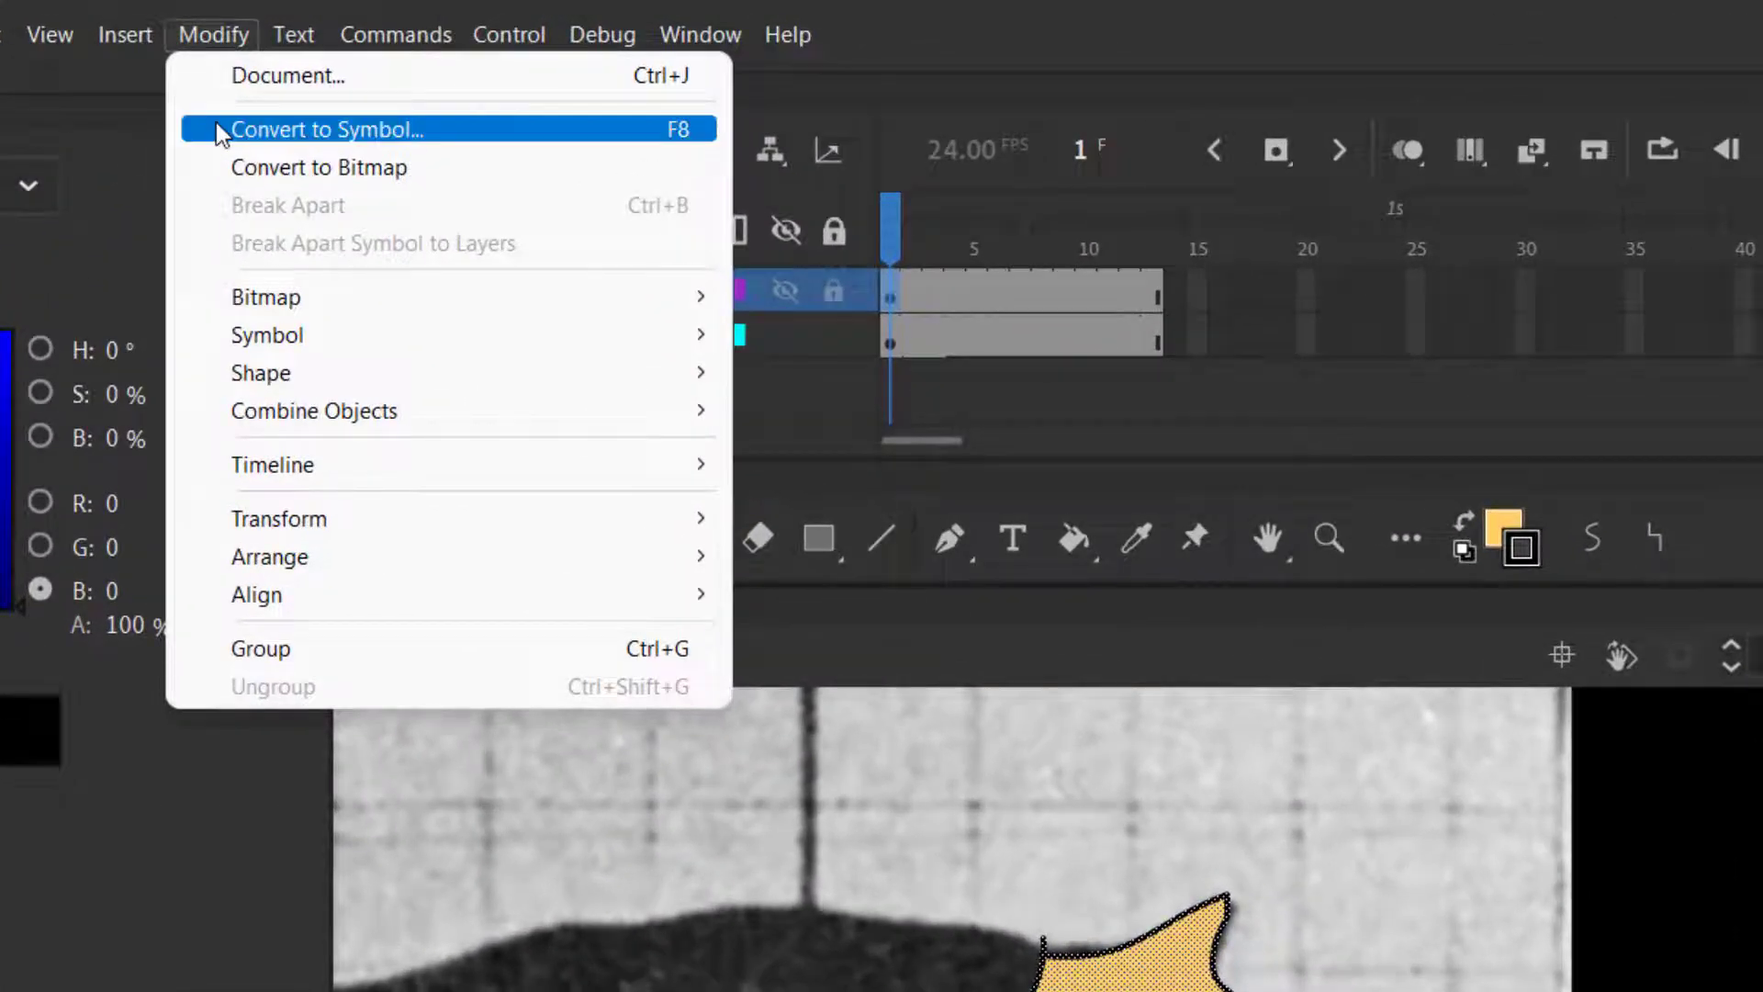
click(220, 129)
text(cat)
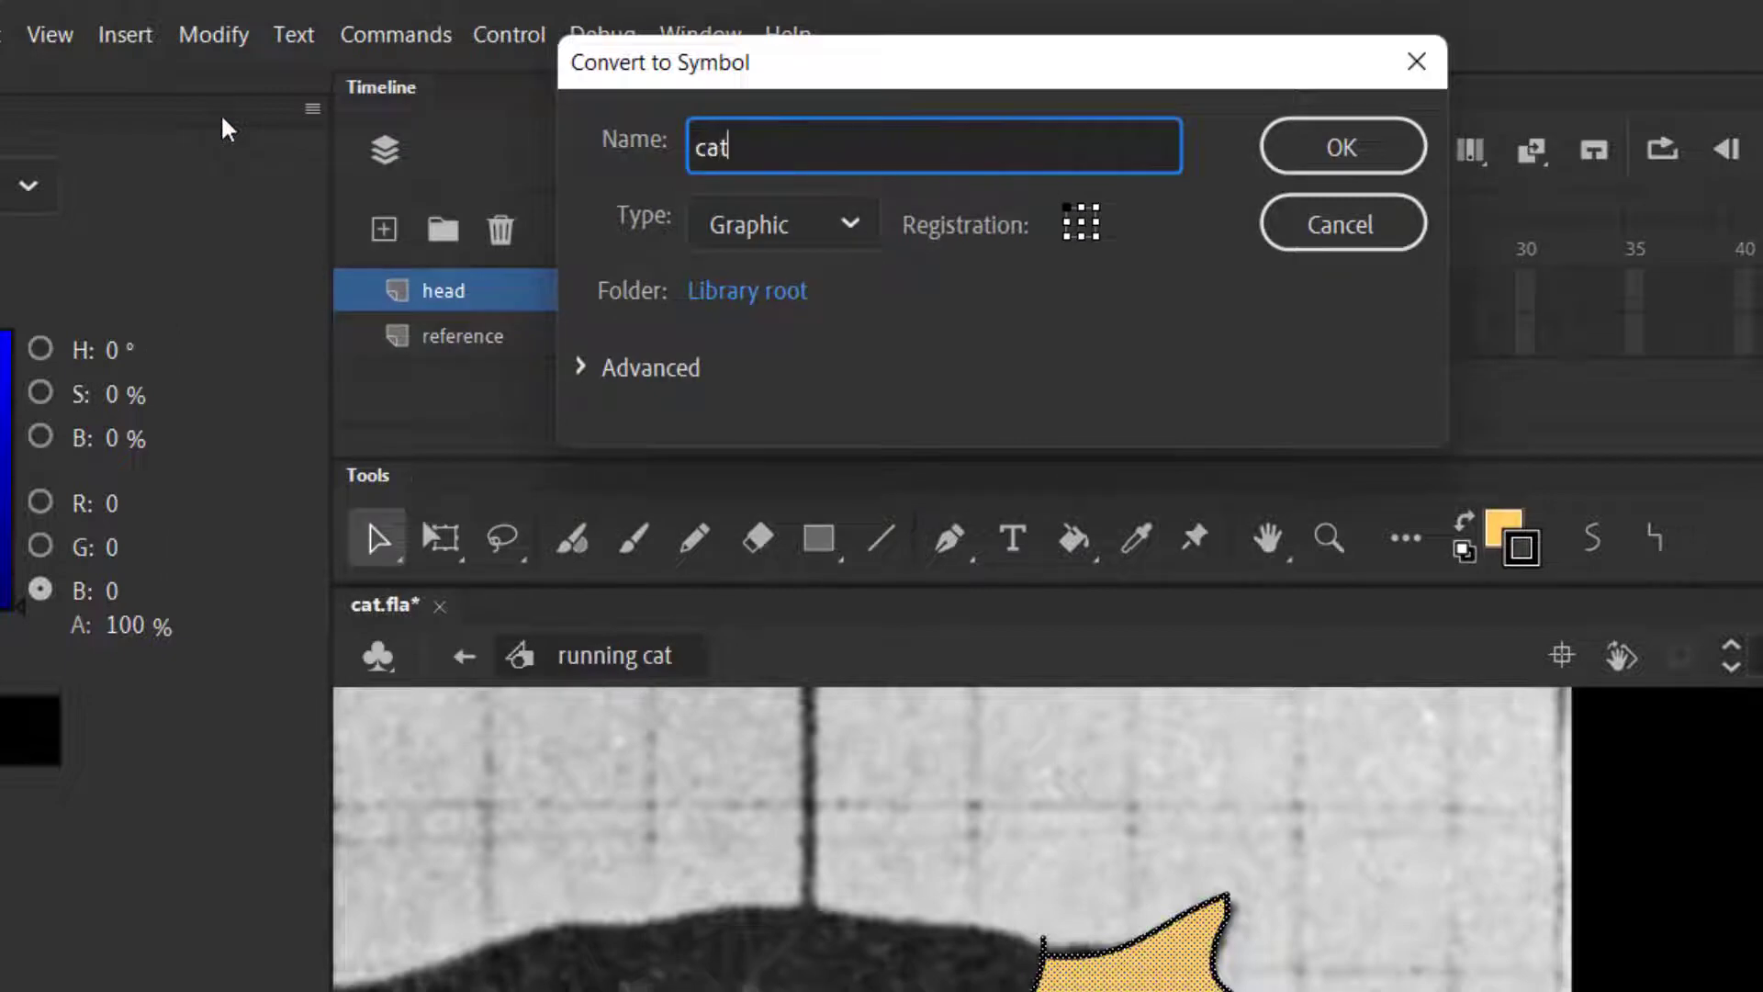
text( head)
key(Return)
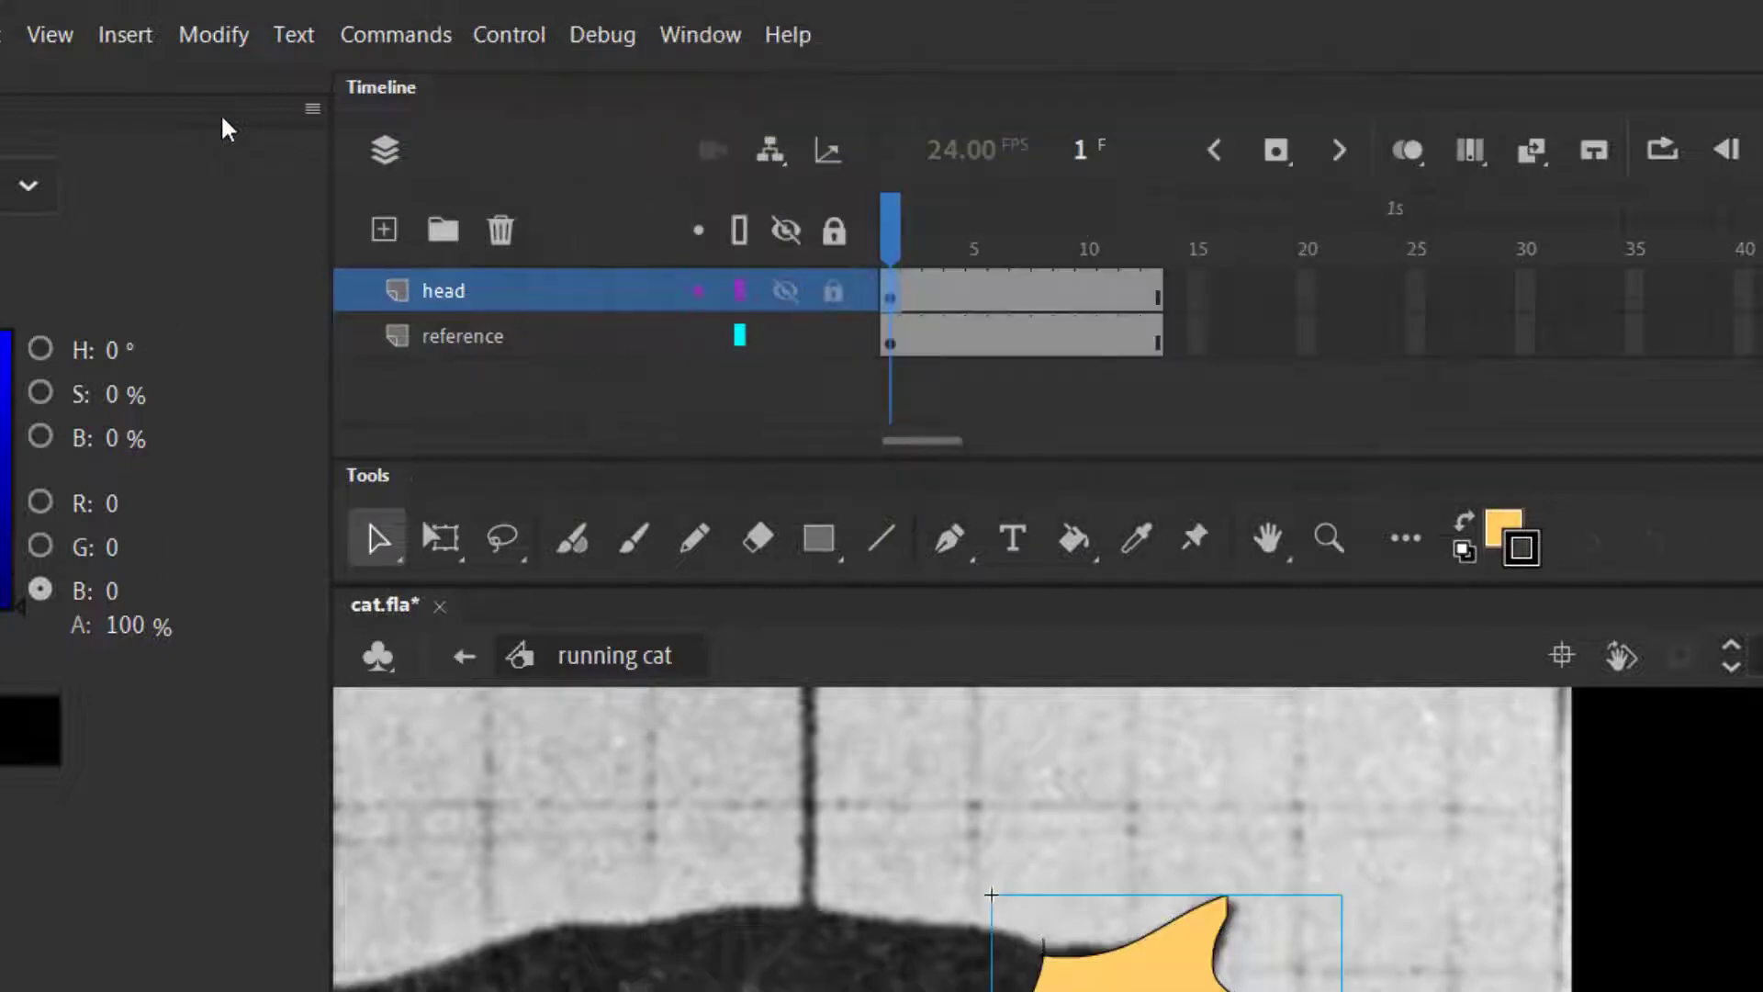
Insert a keyframe at frame 4 of the head layer and move the head over the reference to about X 501, Y -149.
click(925, 241)
drag(924, 240, 947, 241)
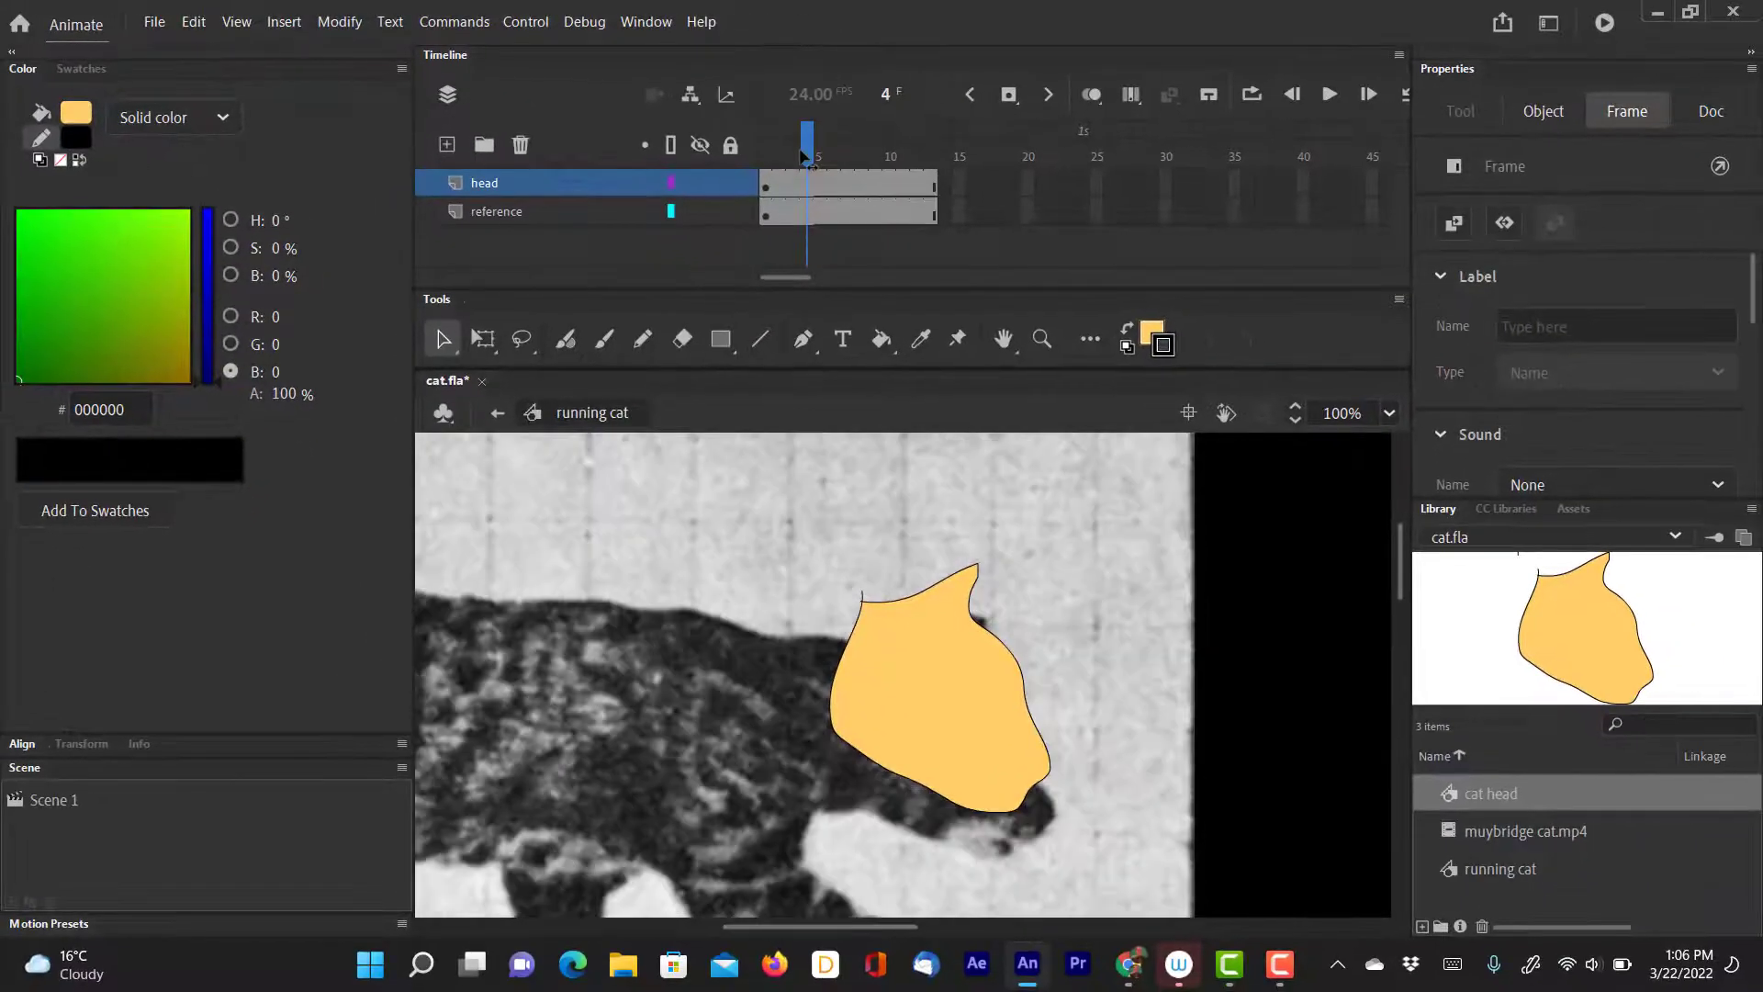
click(808, 186)
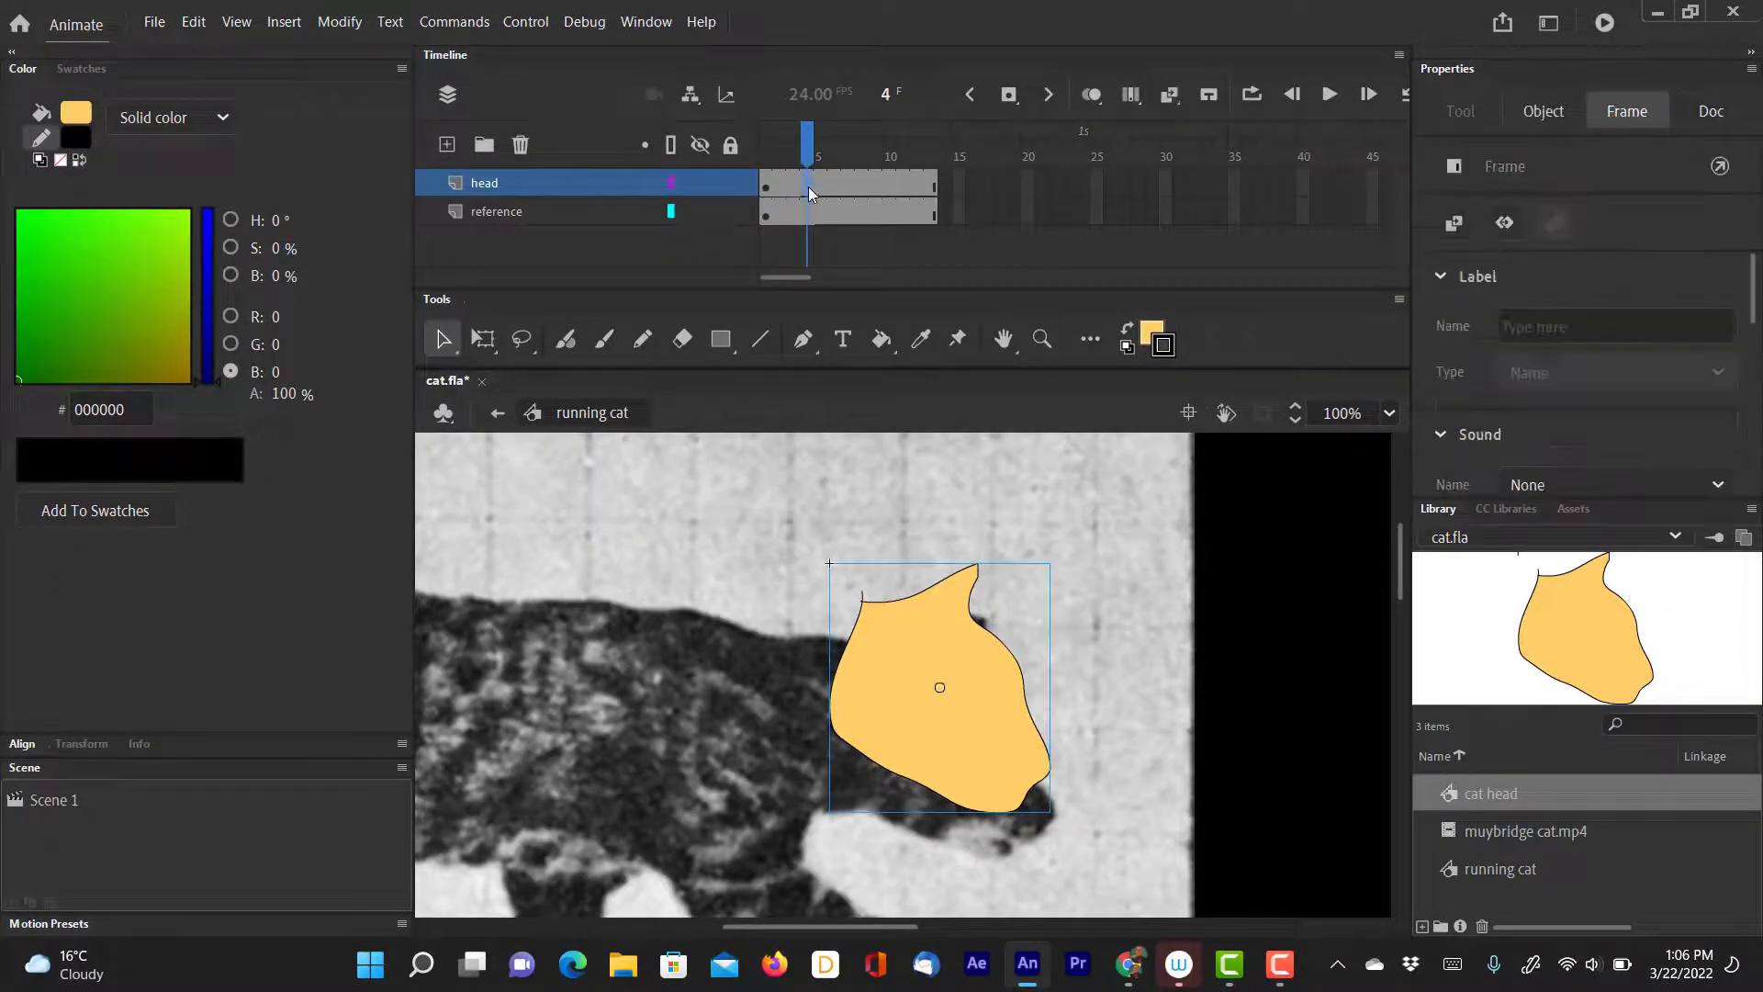
key(F6)
drag(942, 640, 955, 685)
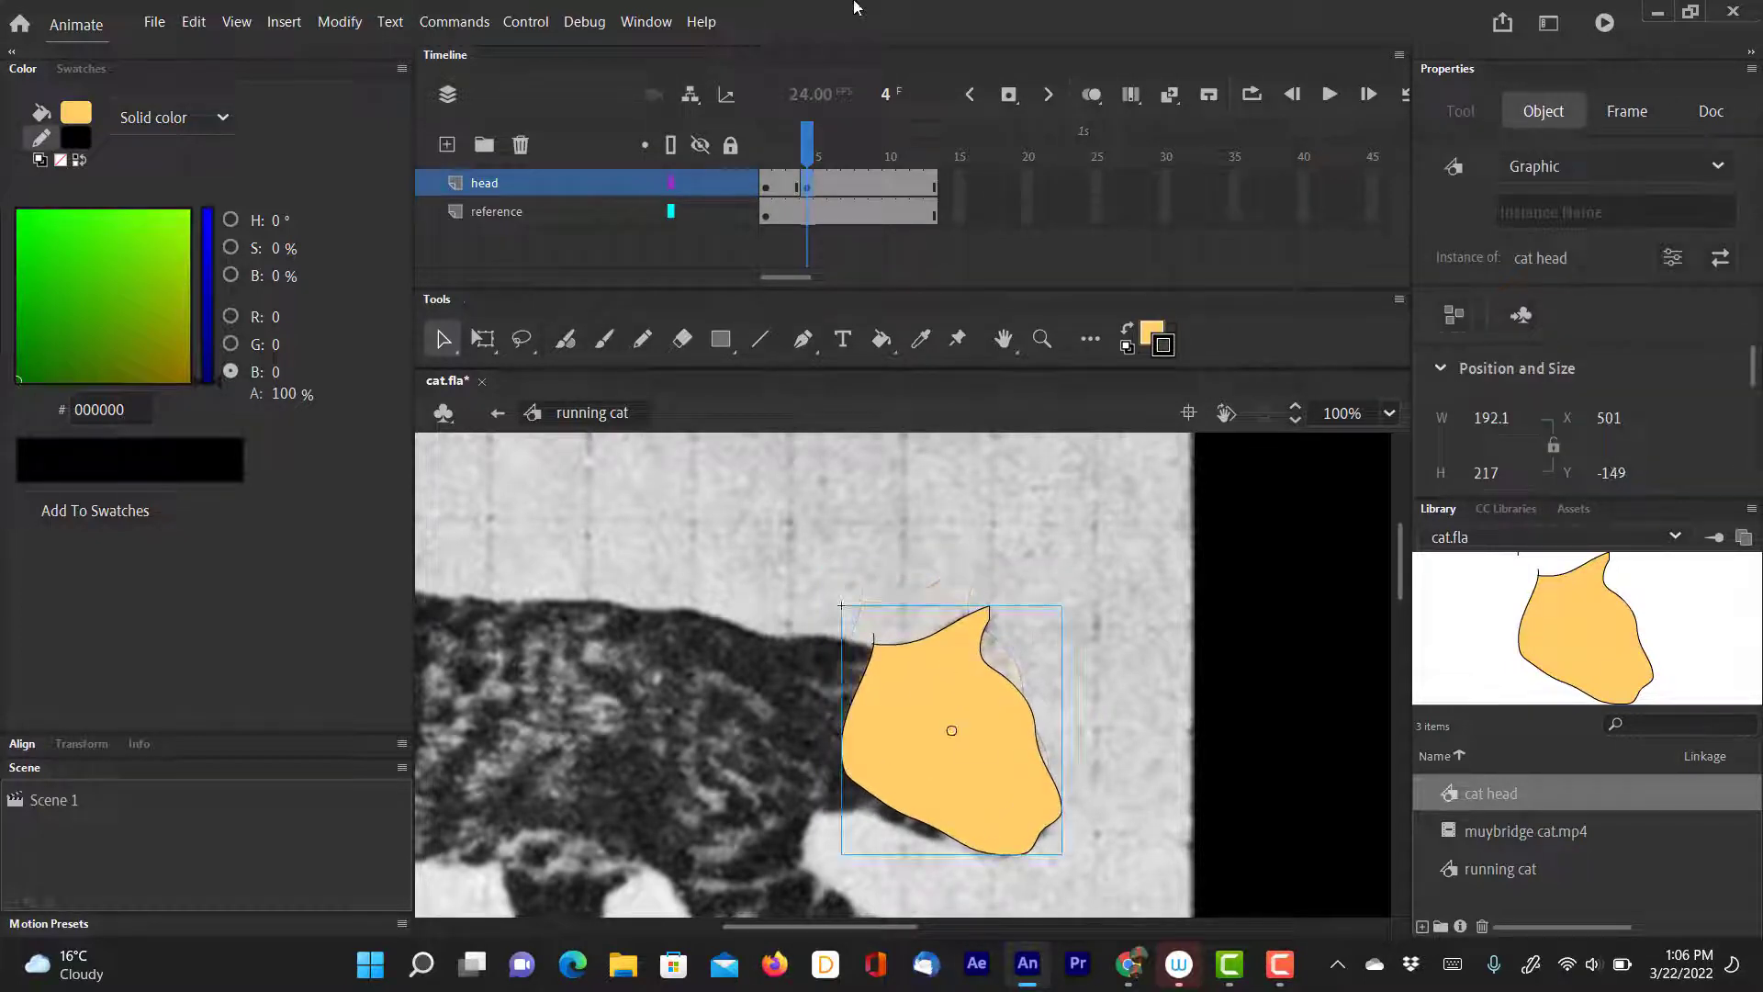
Insert a keyframe at frame 6 of the head layer and move the head over the reference to about X 488, Y -134.
click(820, 149)
click(834, 152)
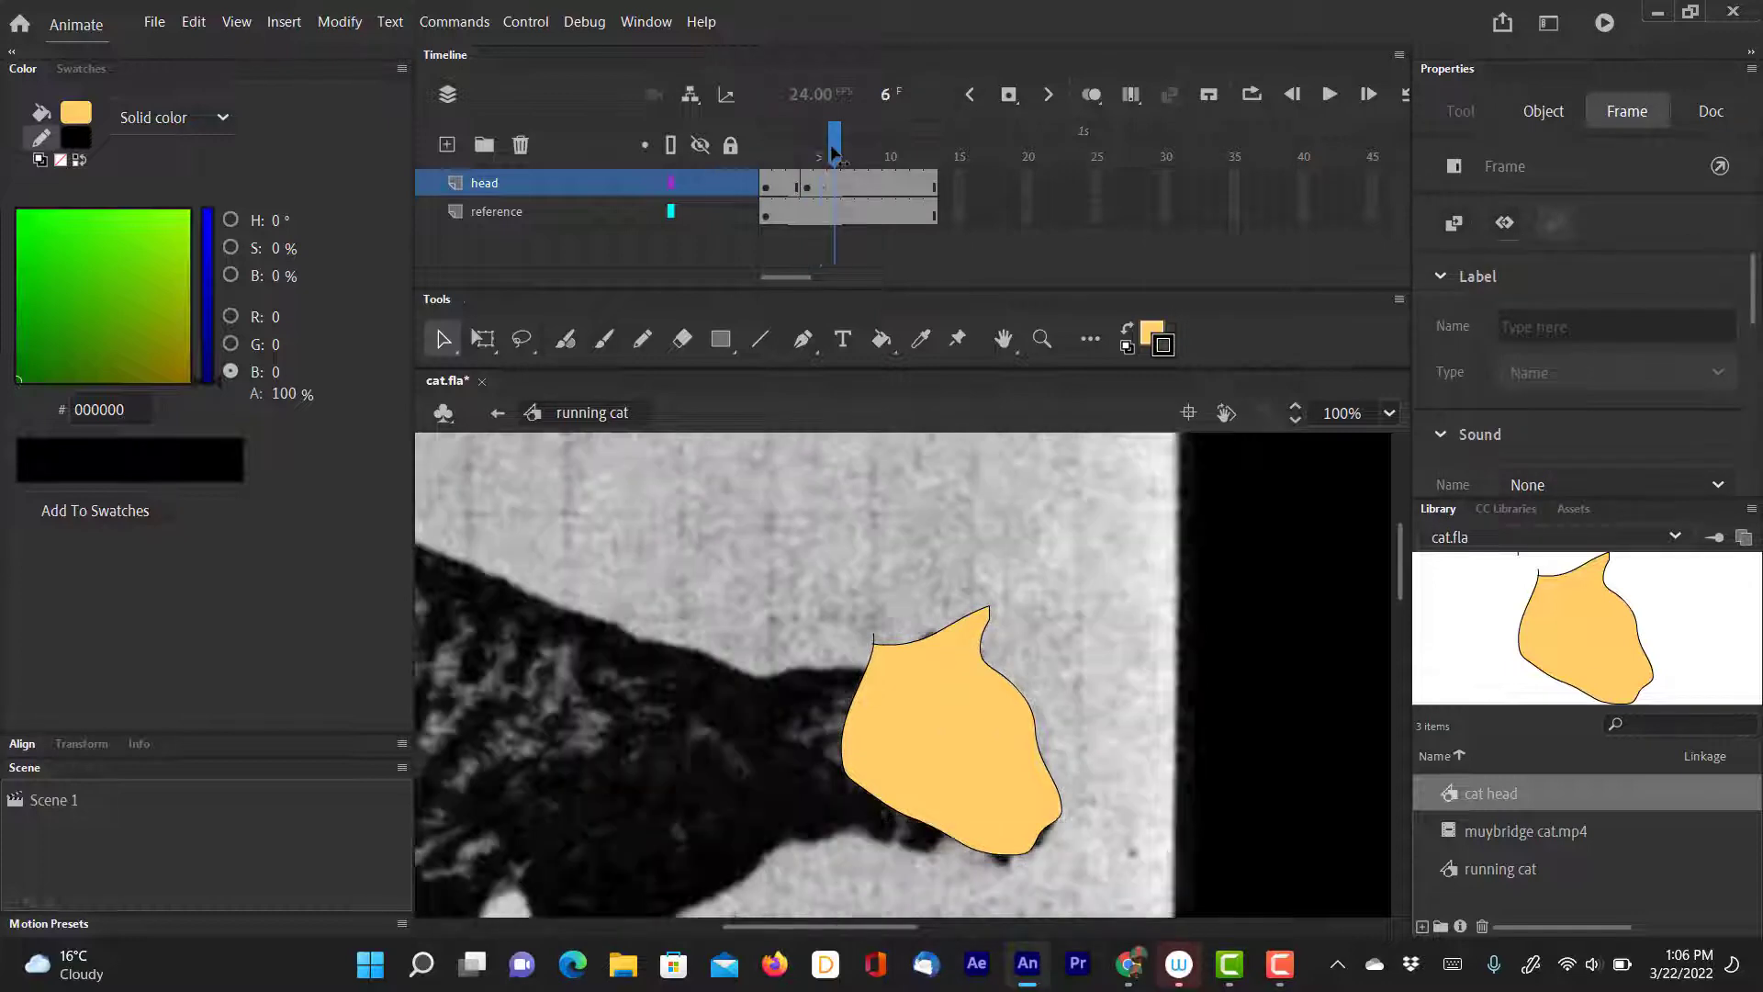
click(835, 185)
key(F6)
drag(962, 762, 947, 779)
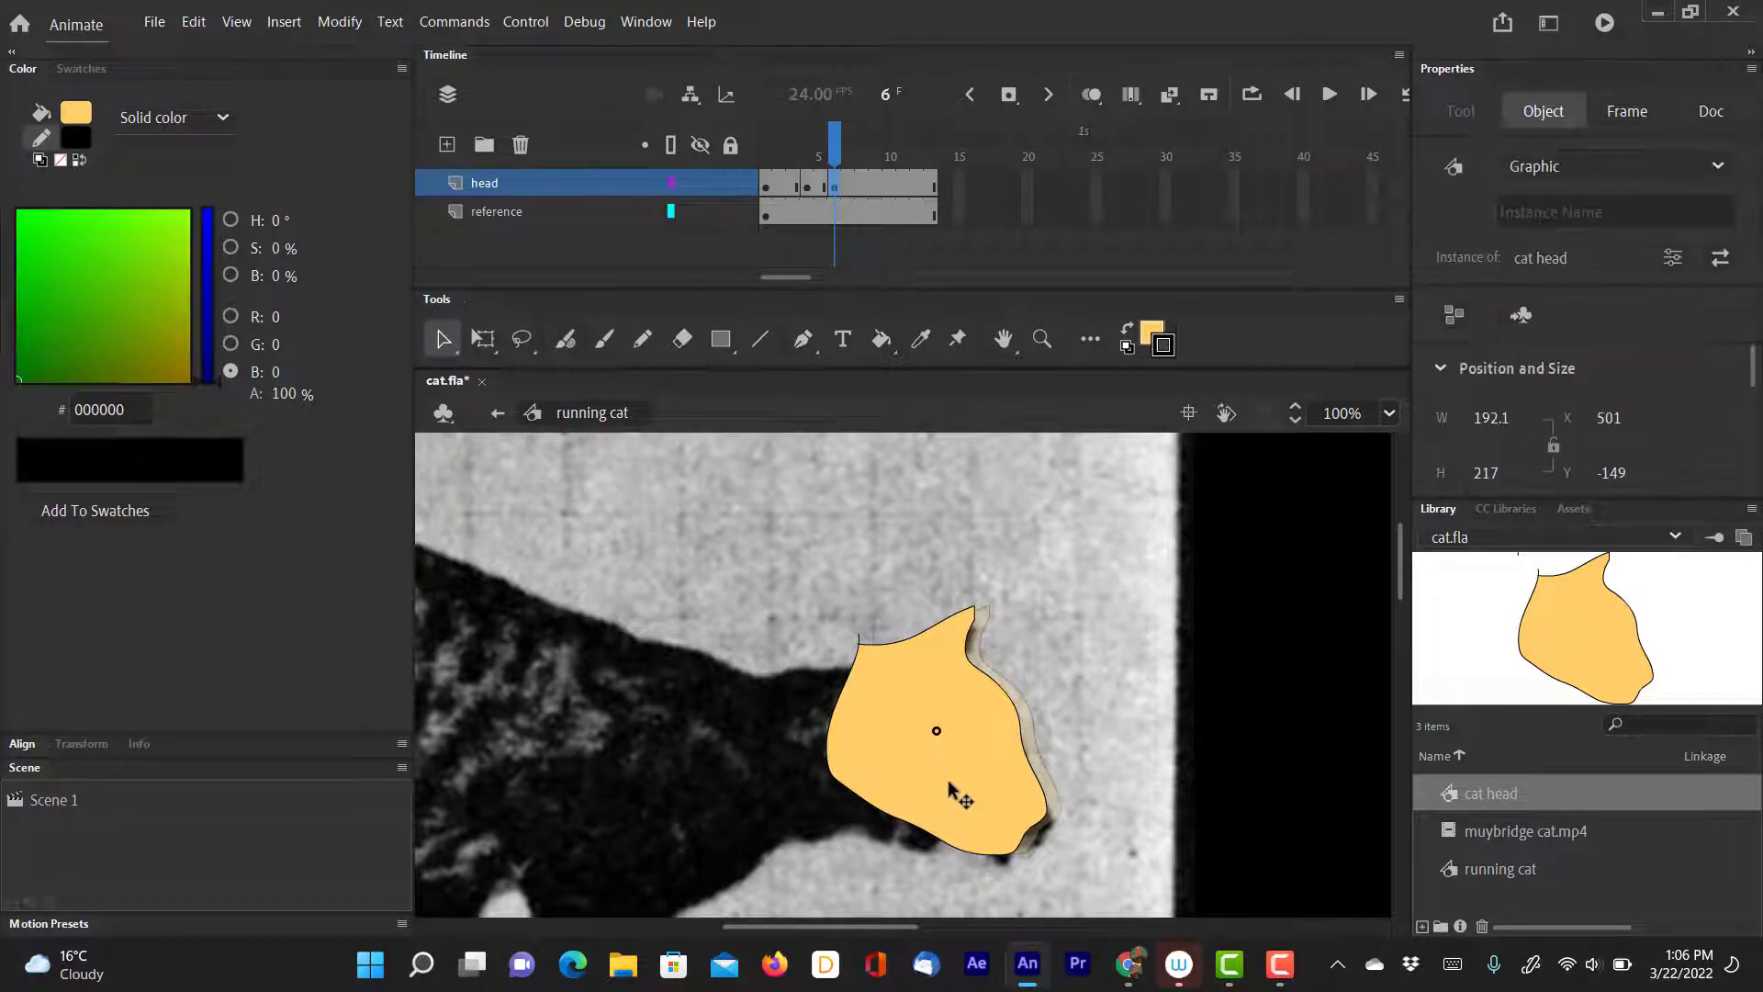
click(481, 340)
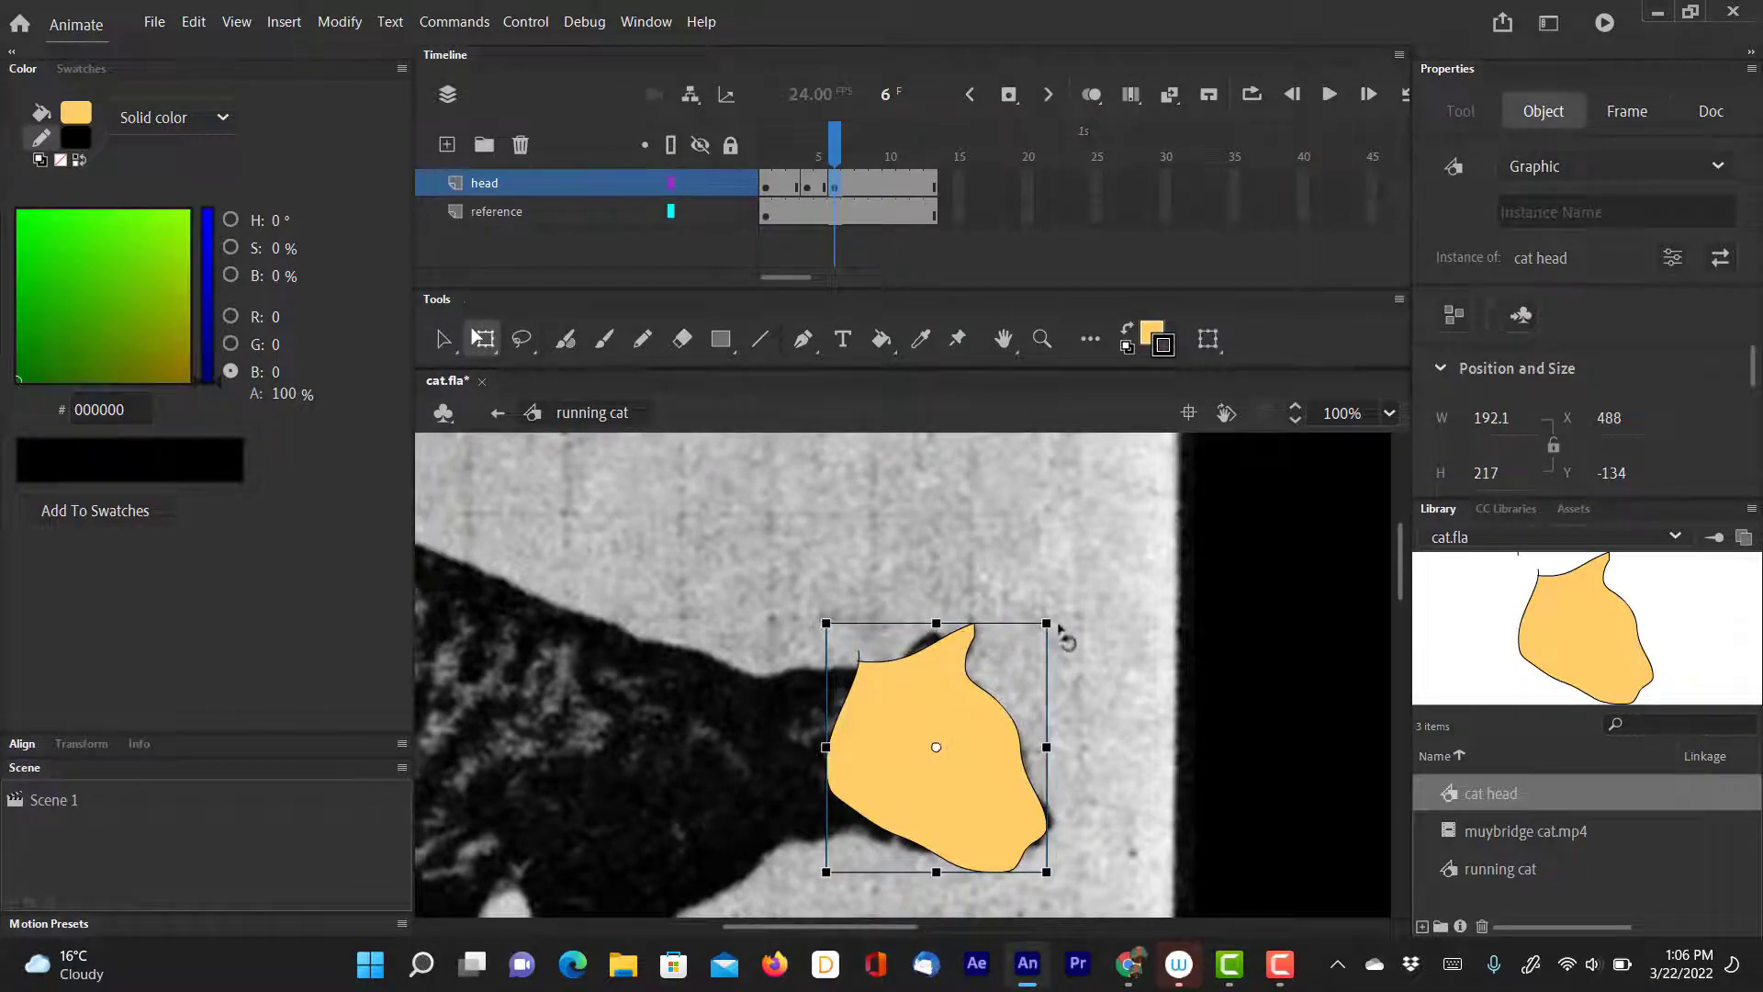
mouse_move(1063, 630)
mouse_down()
mouse_move(1031, 618)
mouse_move(1050, 634)
mouse_up()
Insert a head keyframe at frame 9, move the head to about X 513, Y -134, and rotate it slightly counterclockwise to match the reference.
click(863, 148)
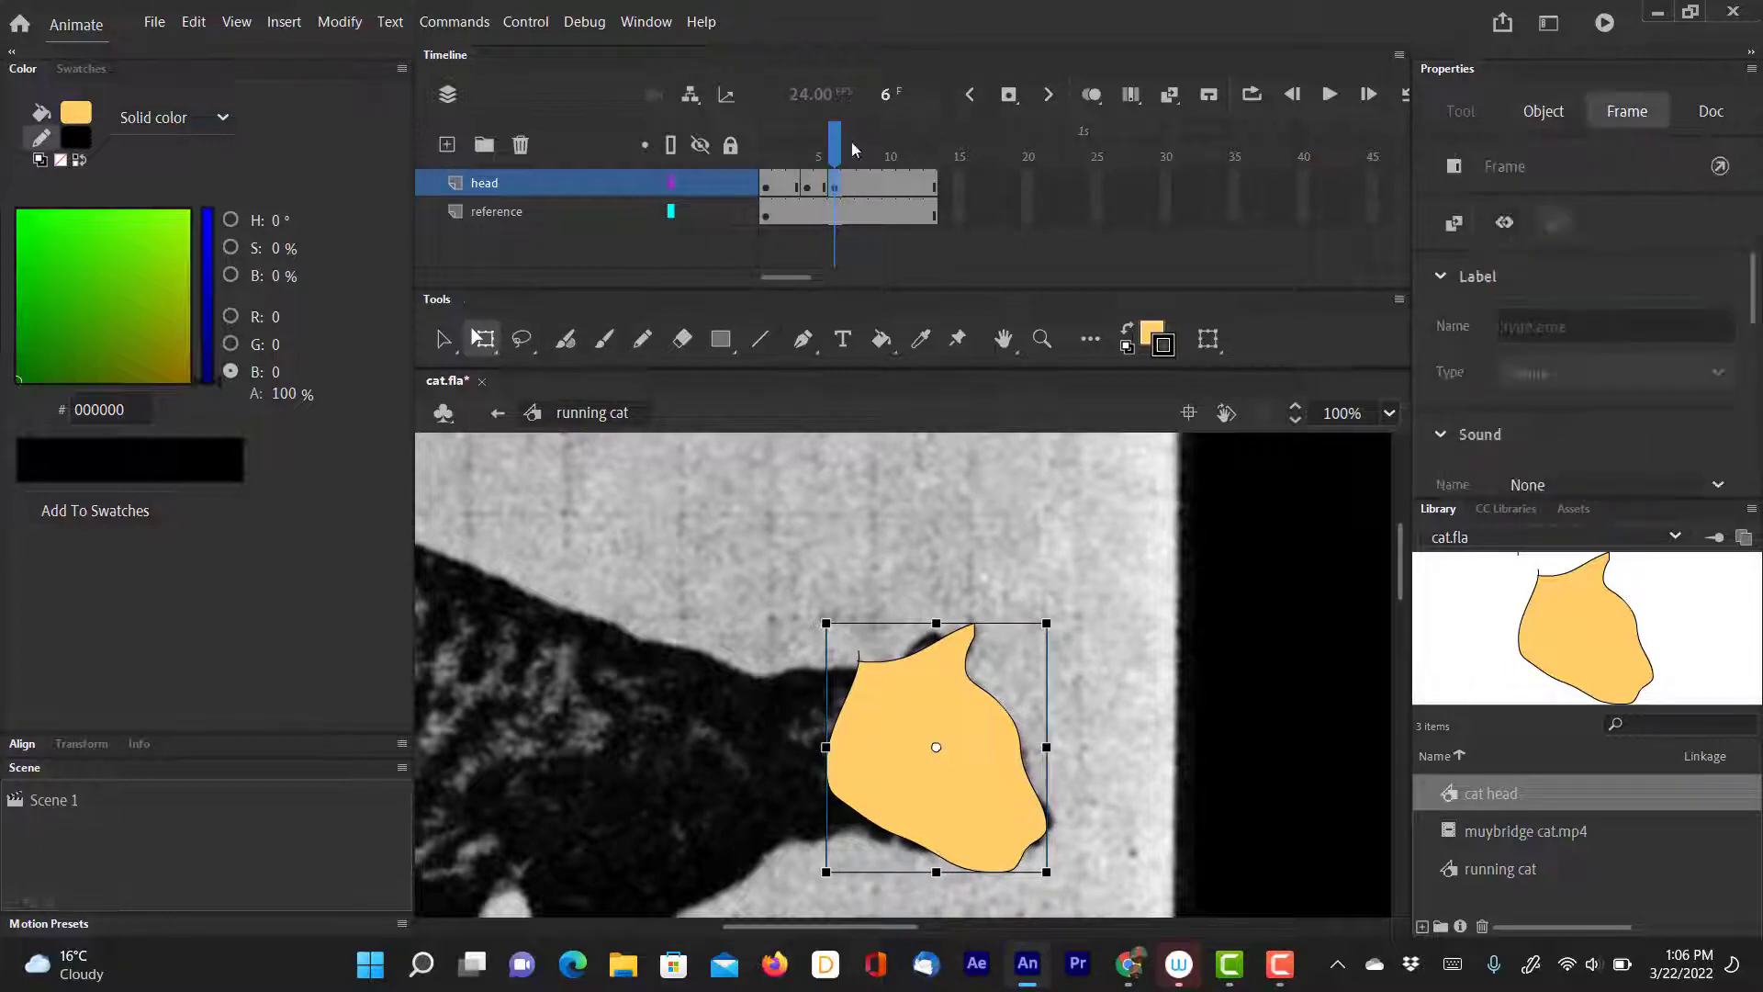
drag(863, 149, 875, 149)
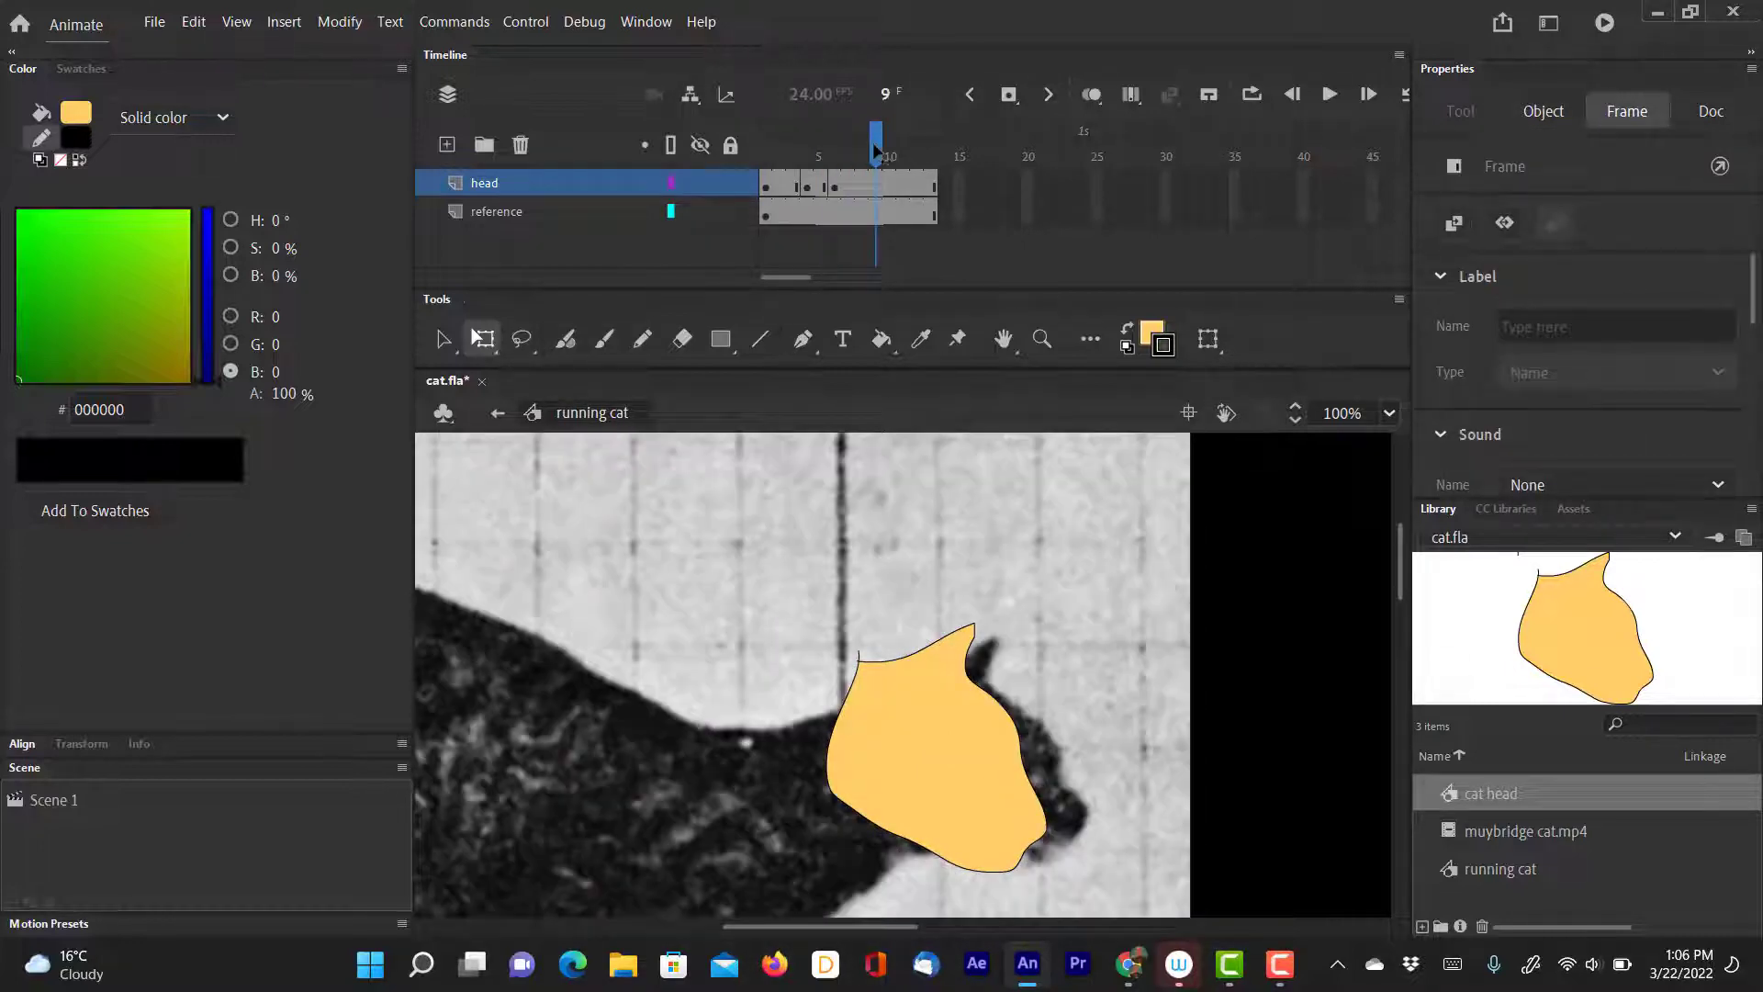
click(877, 187)
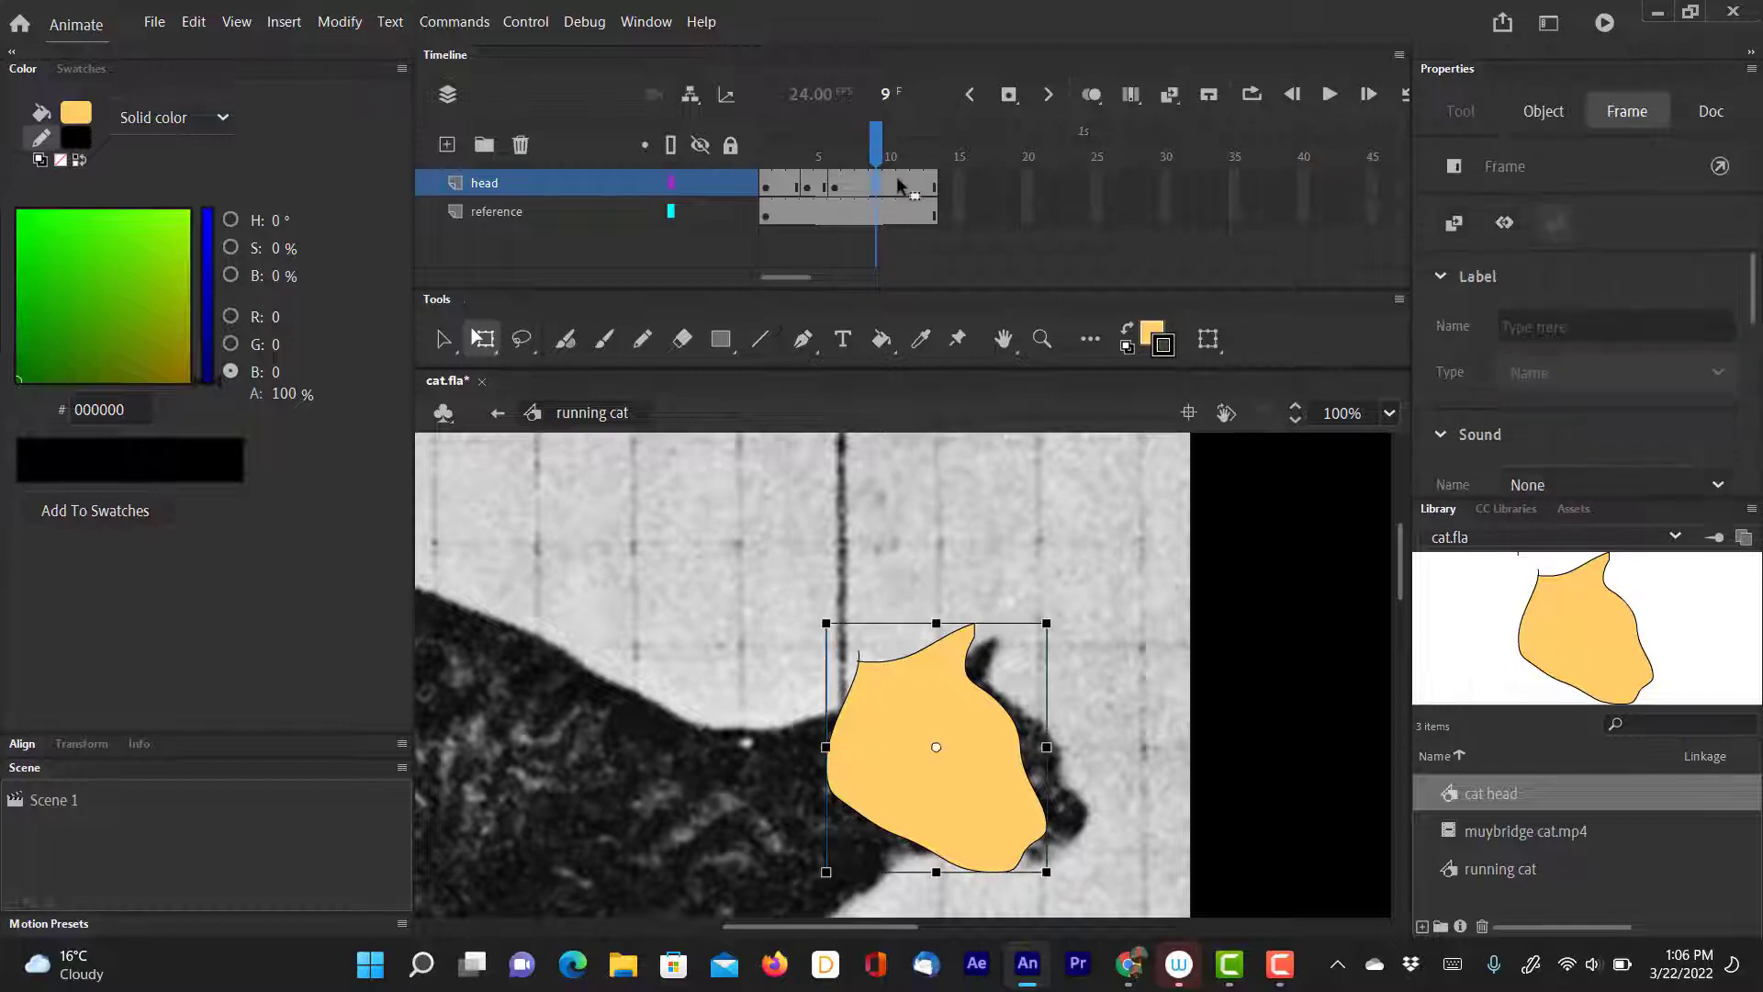
drag(922, 800, 950, 796)
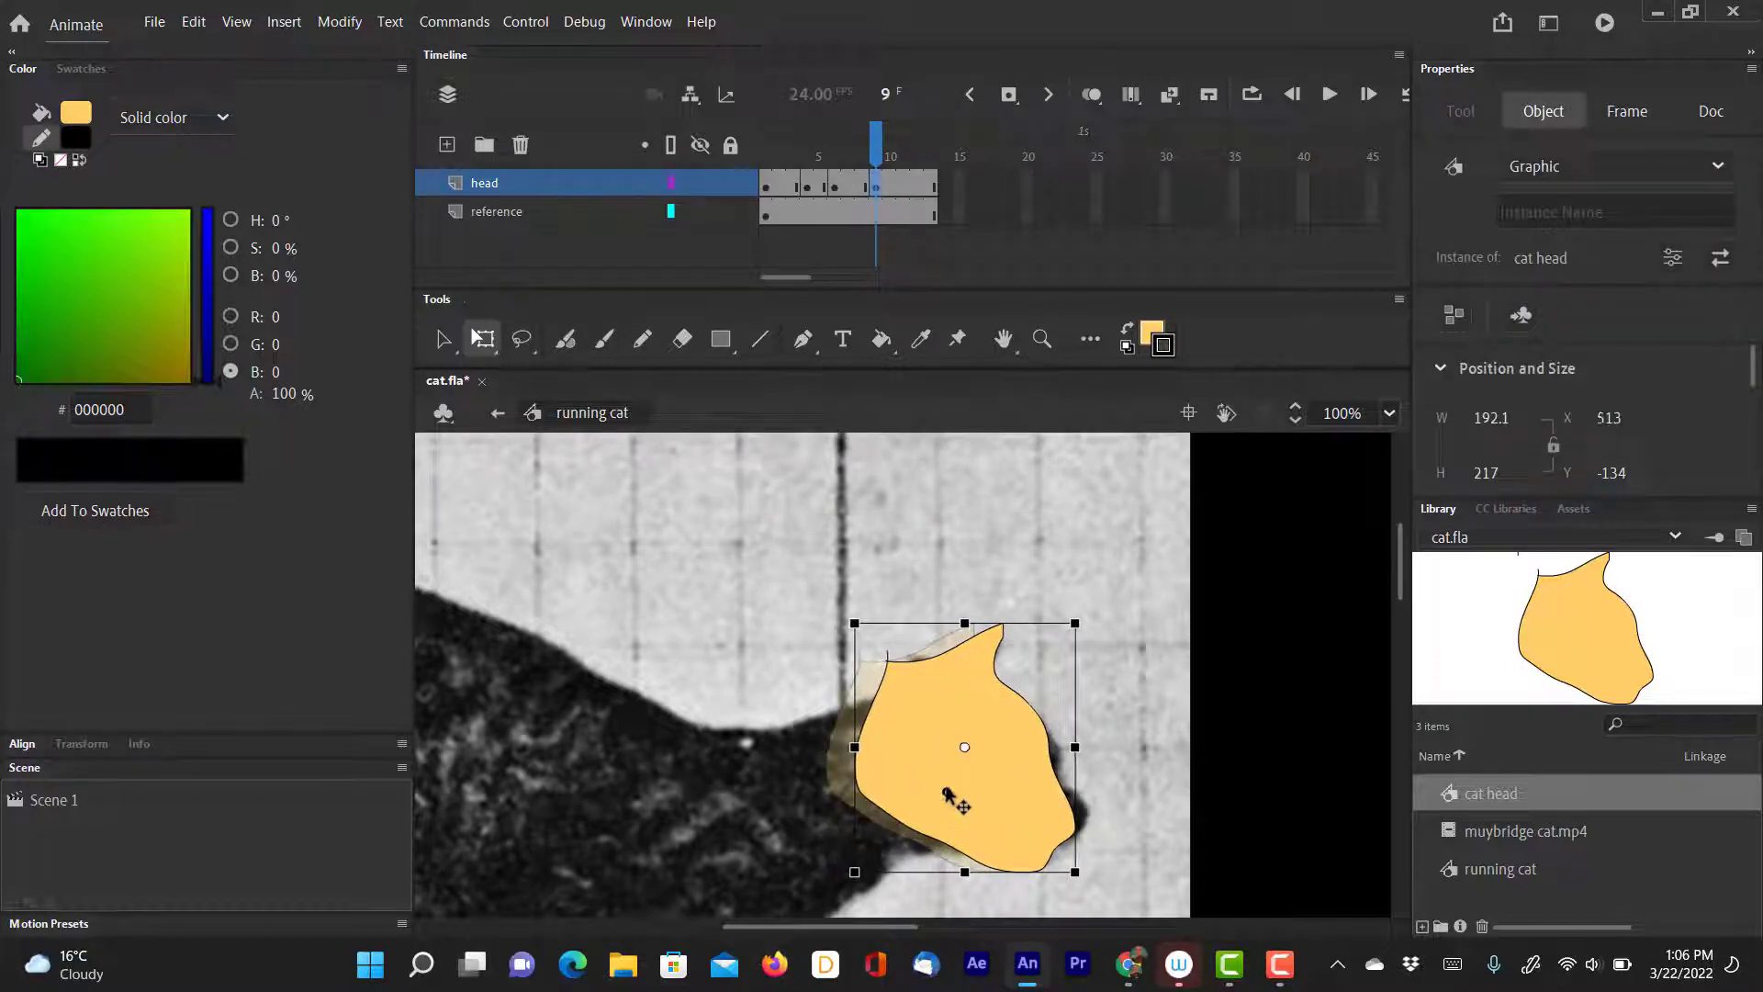
drag(1092, 629, 1074, 605)
Insert head keyframes at frames 11 and 13, moving the head to about X 478, Y -99 and X 479, Y -110 respectively.
click(911, 189)
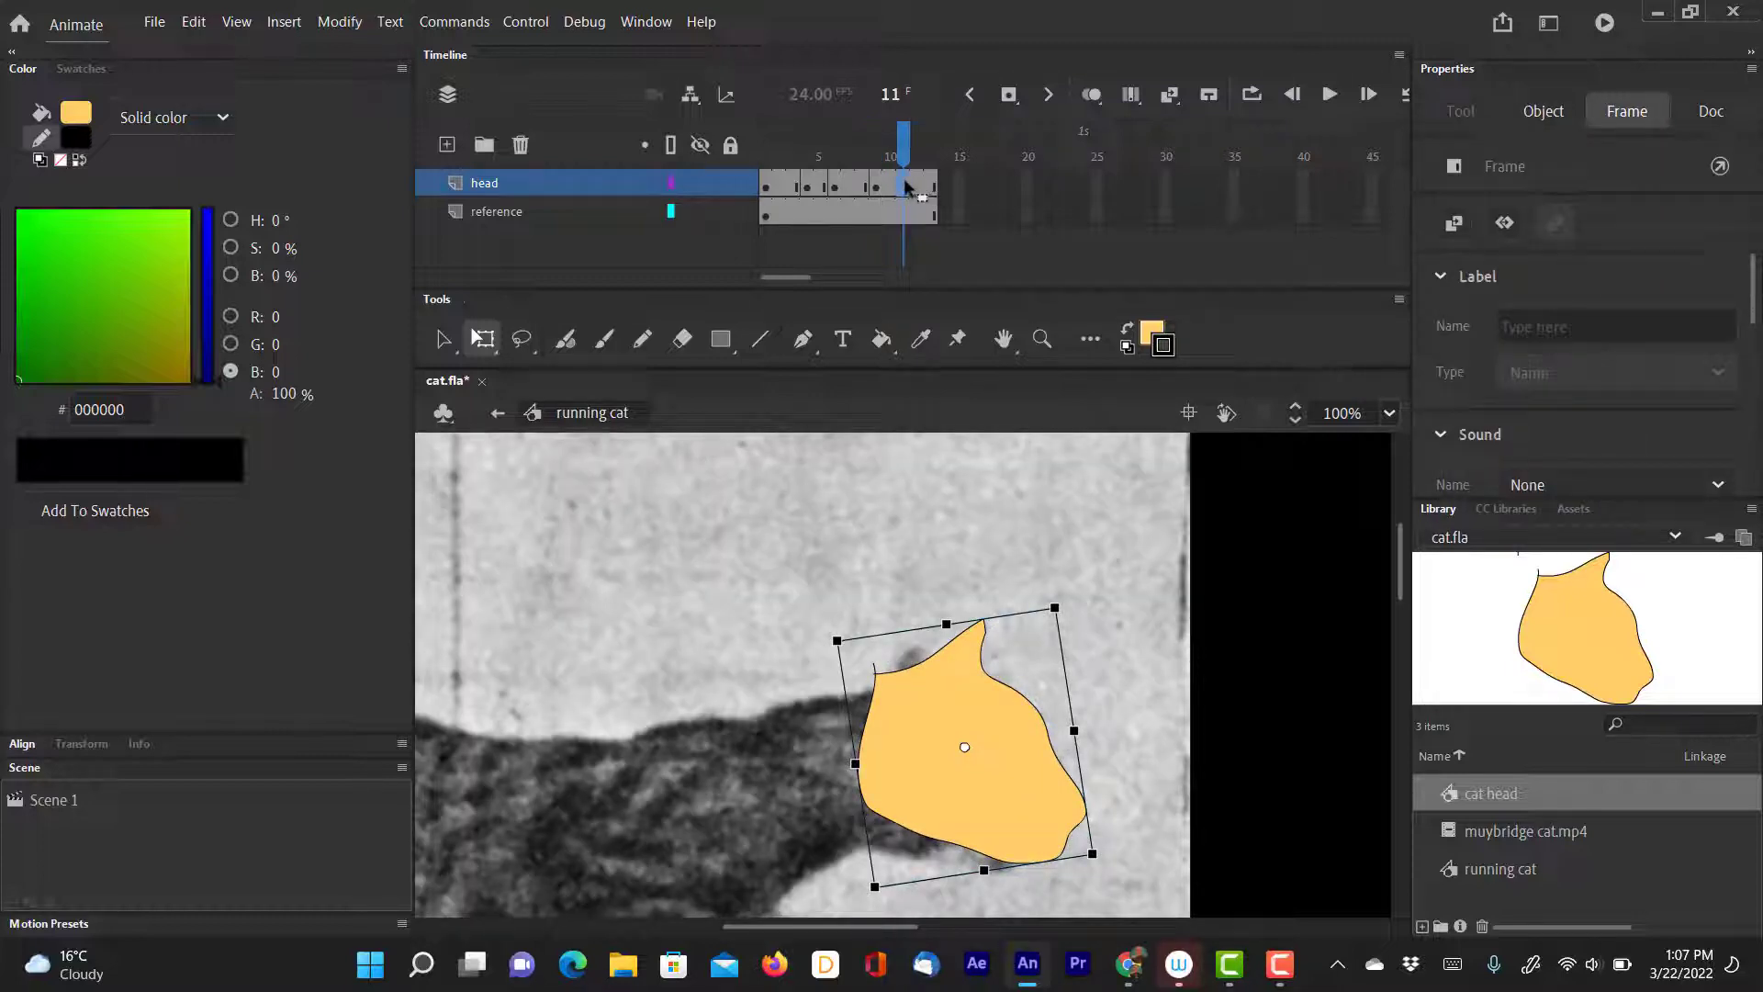
drag(943, 714, 929, 726)
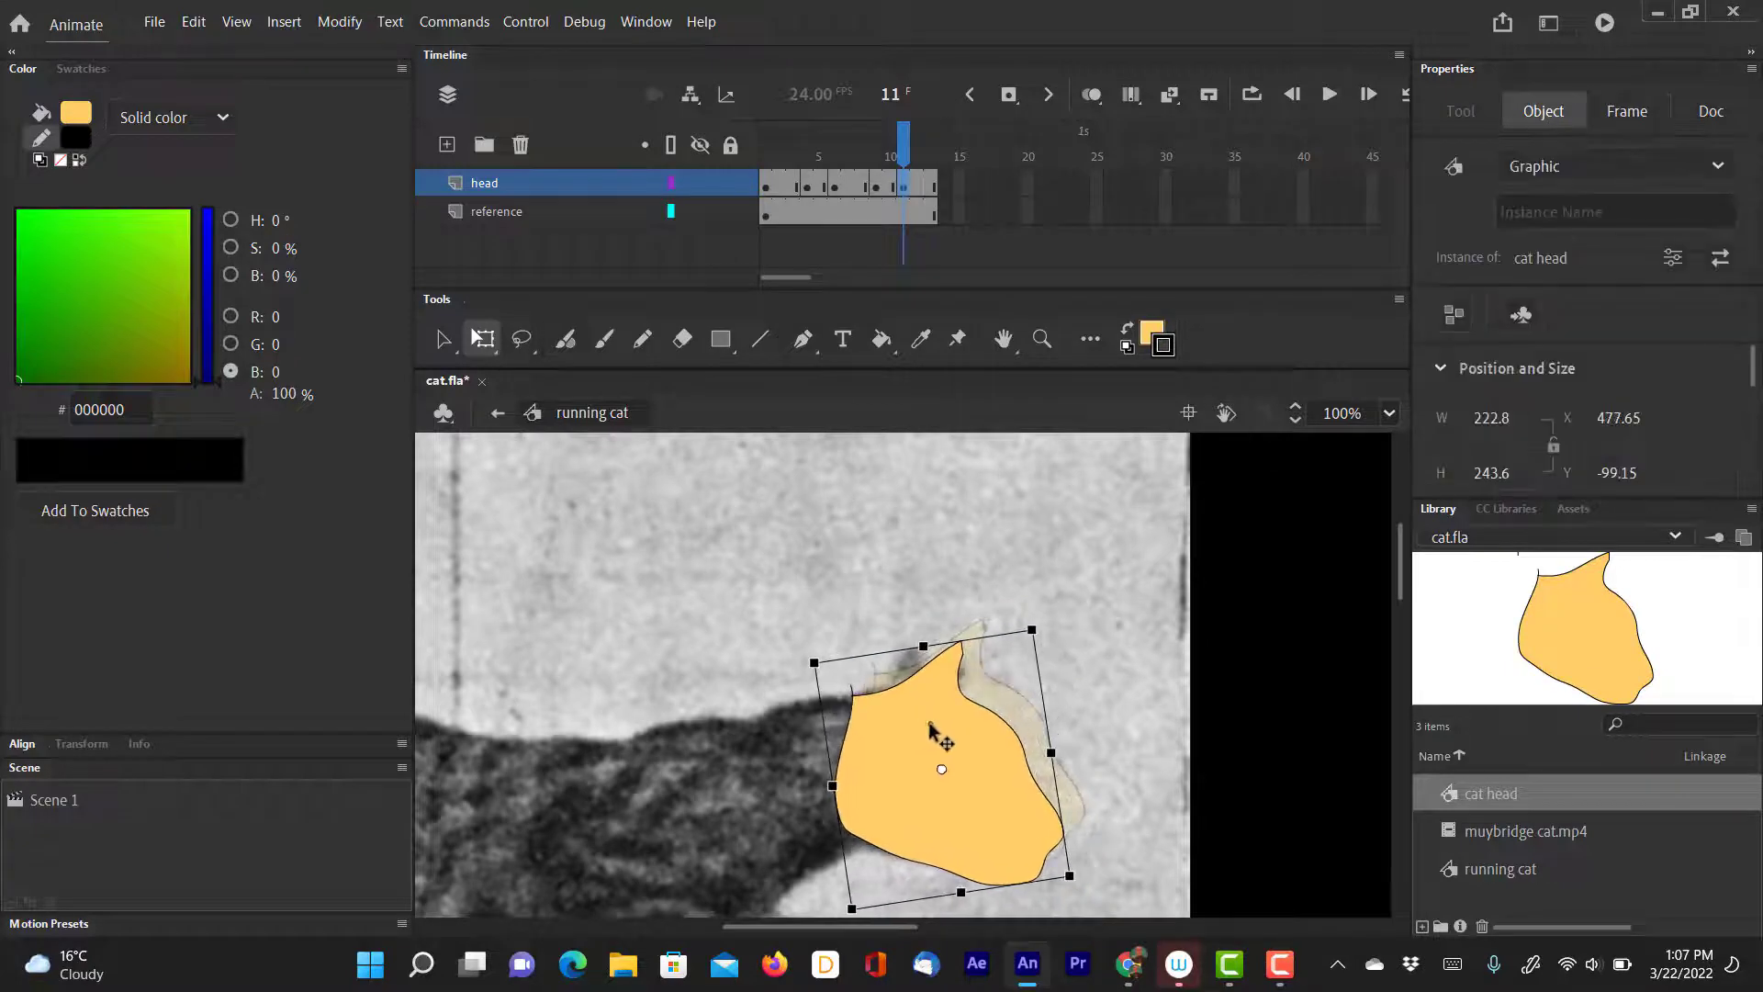
click(935, 191)
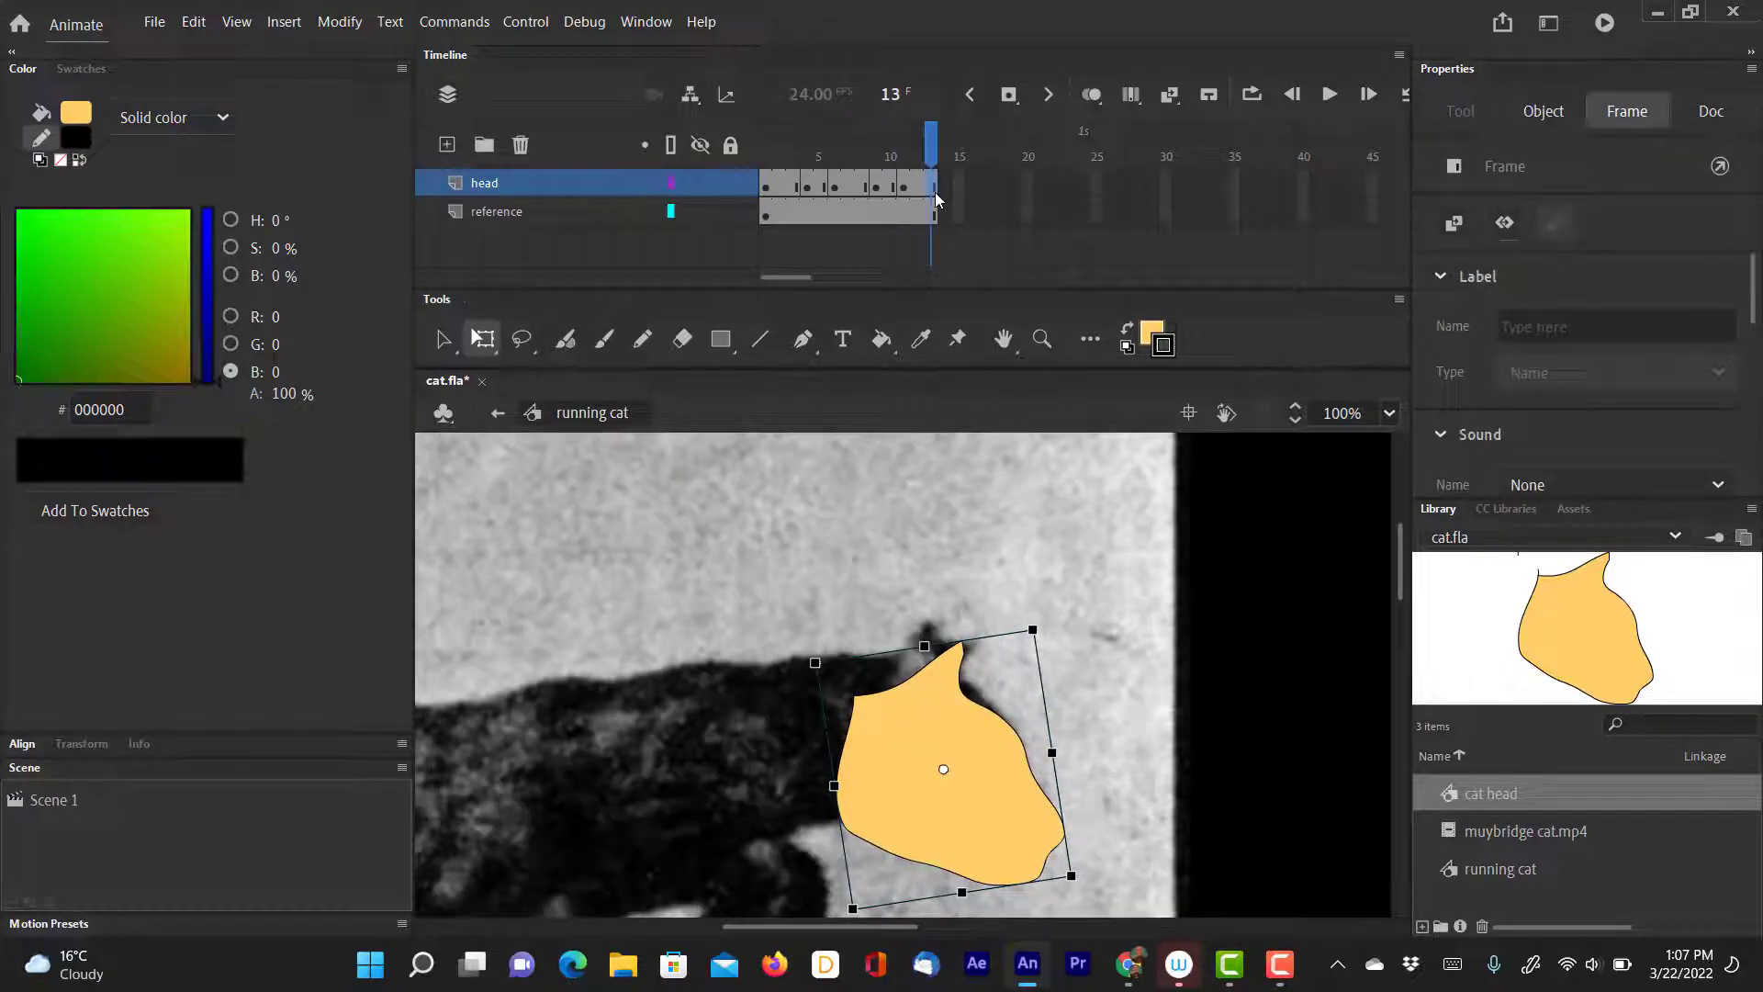
drag(900, 780, 891, 773)
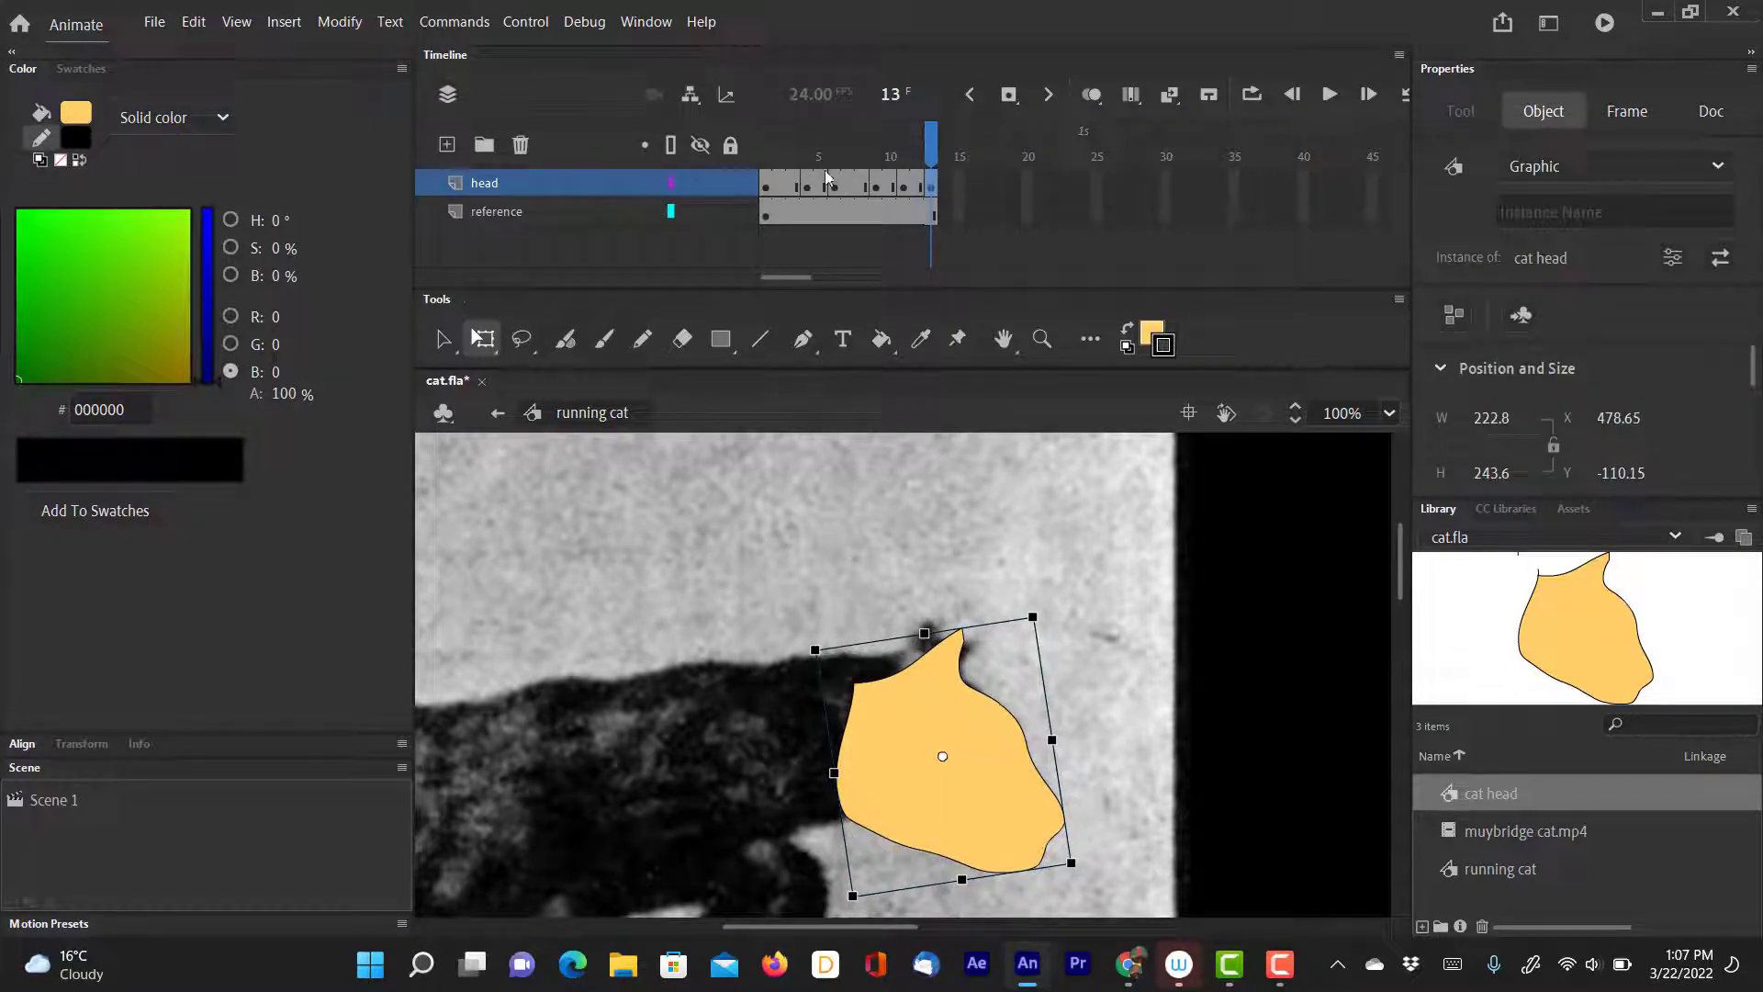
Create classic tweens between all keyframes on the head layer, from frame 1 to frame 13, and return to frame 1.
right_click(785, 190)
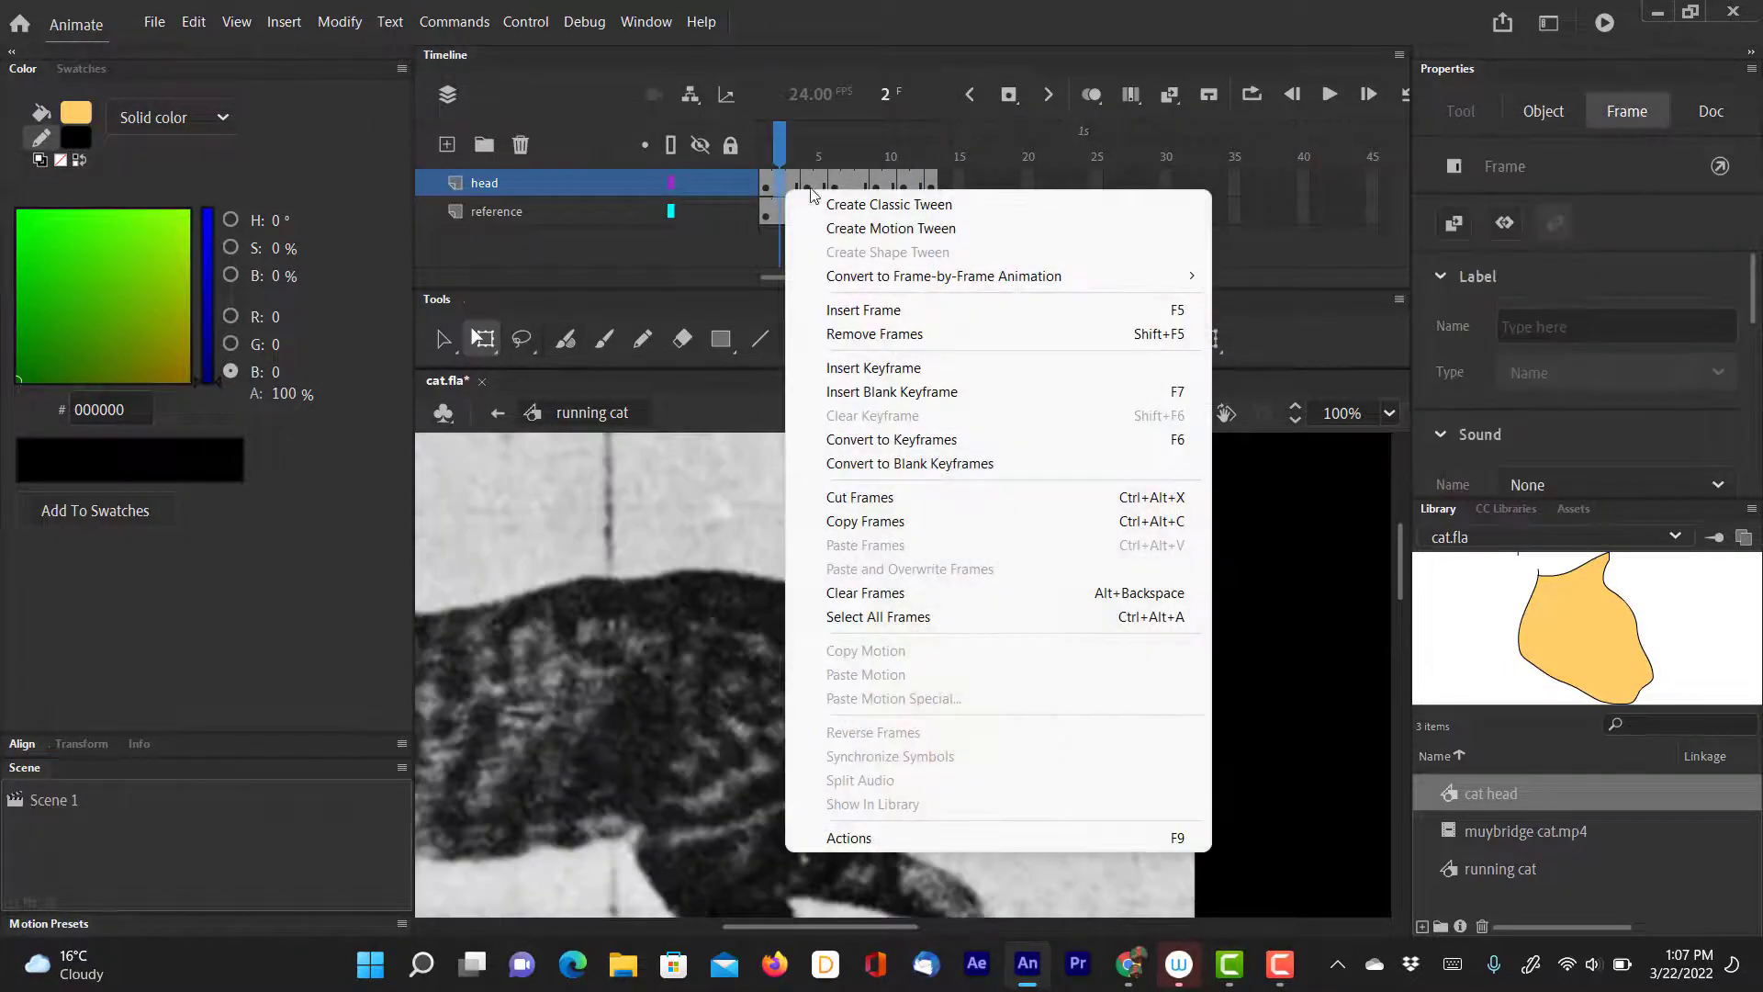
click(835, 209)
right_click(817, 189)
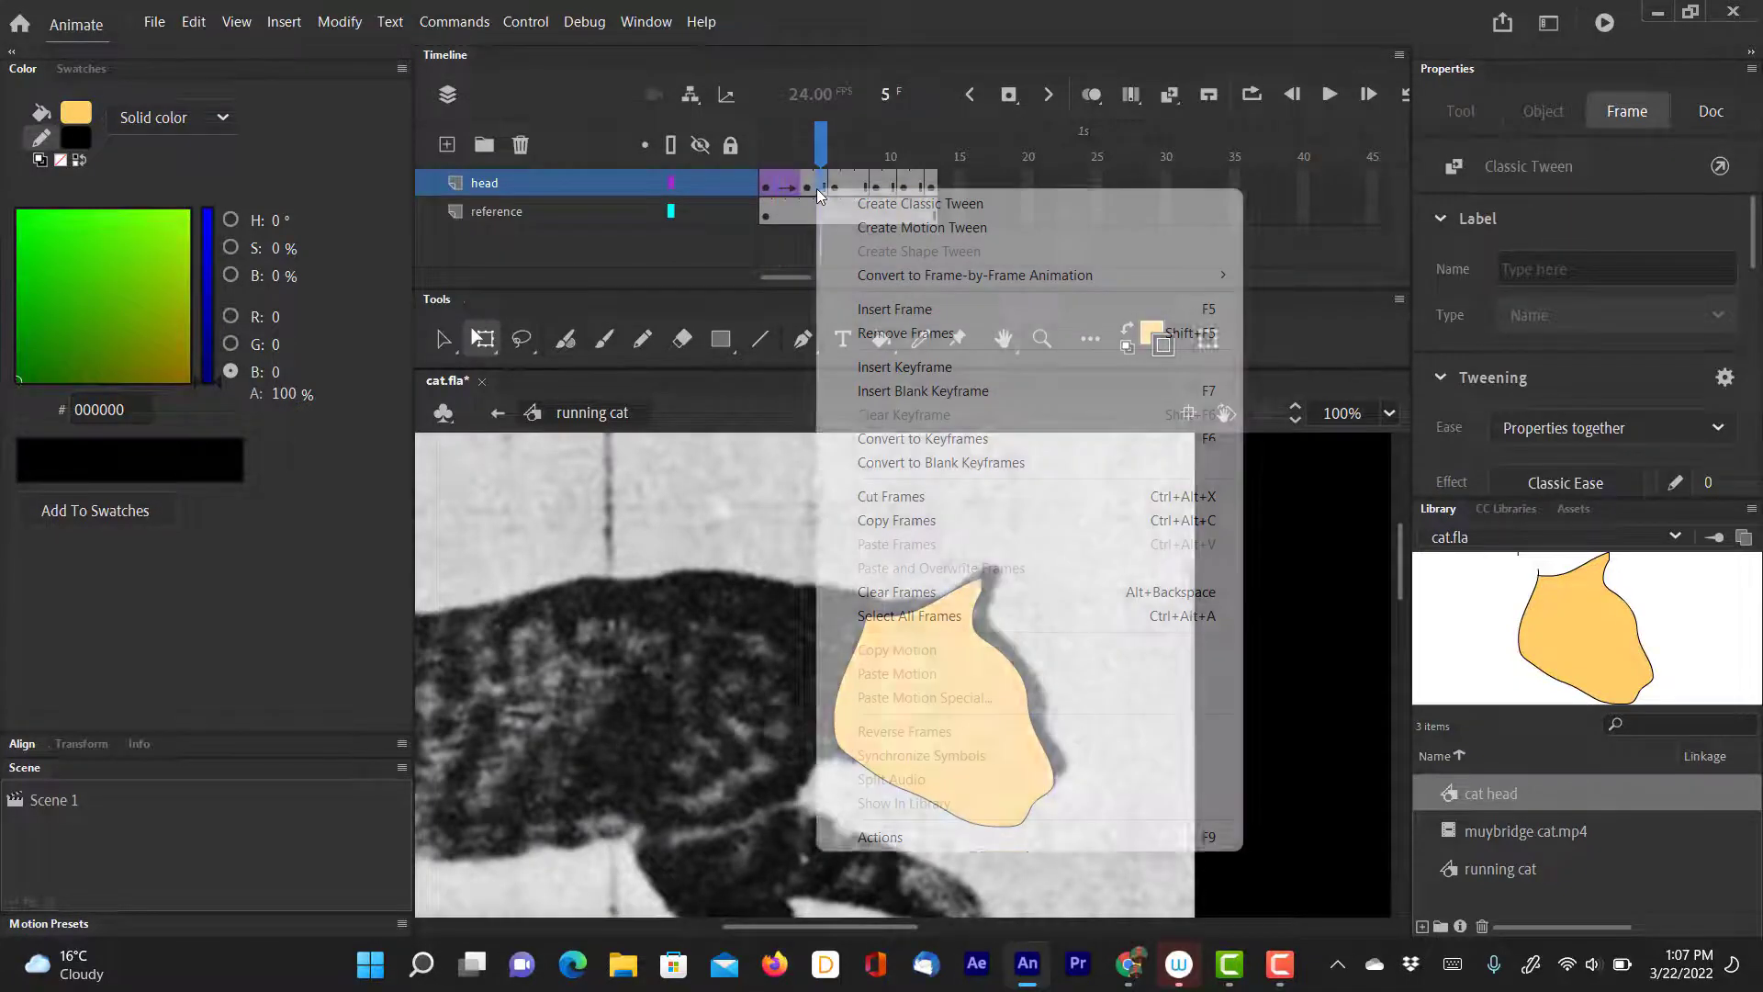
click(852, 207)
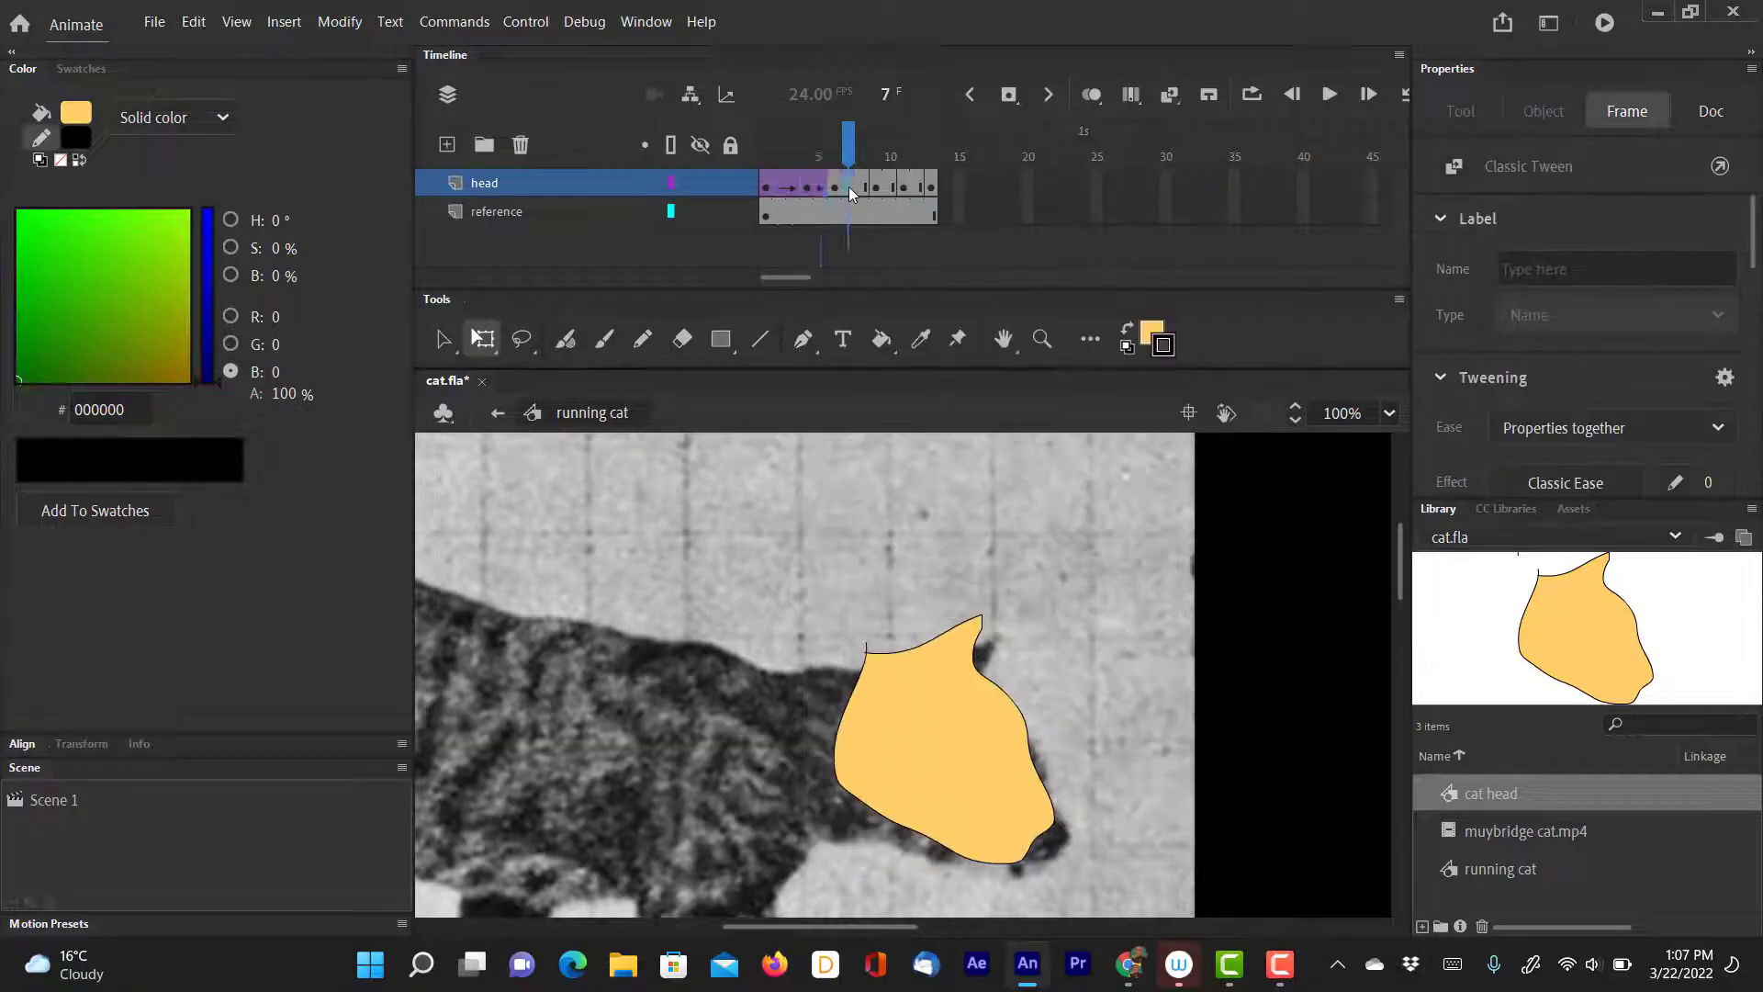
right_click(848, 186)
click(889, 204)
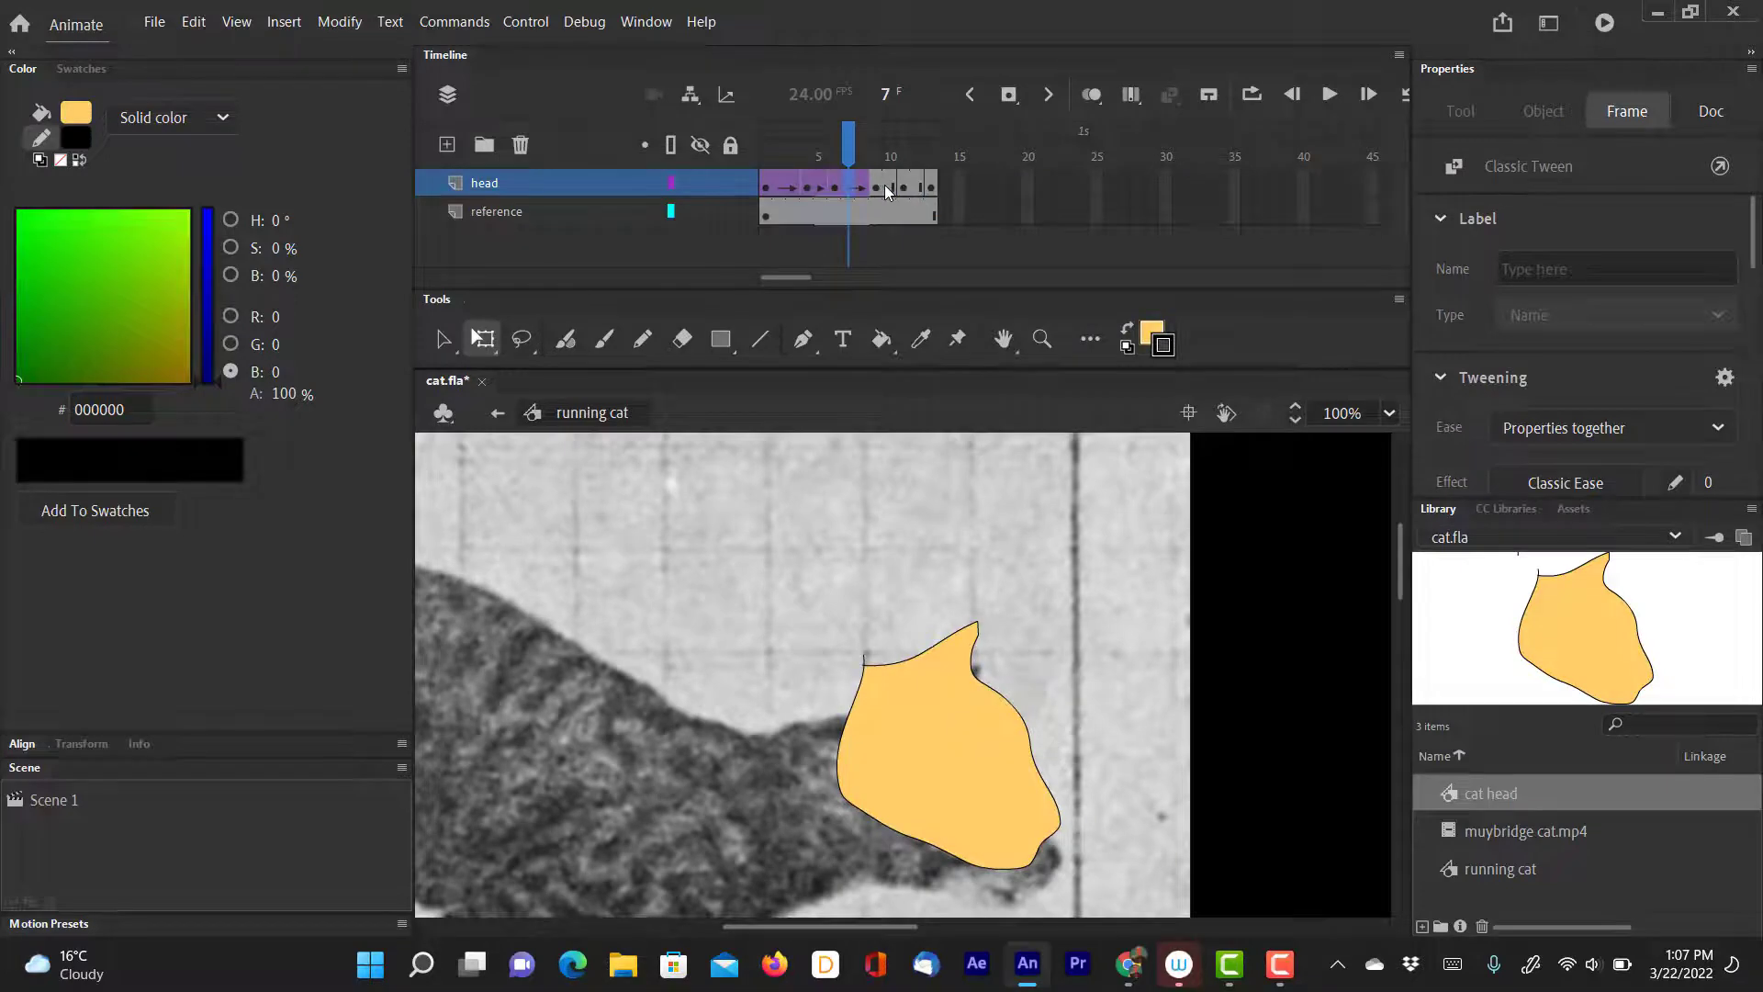
right_click(884, 185)
click(940, 195)
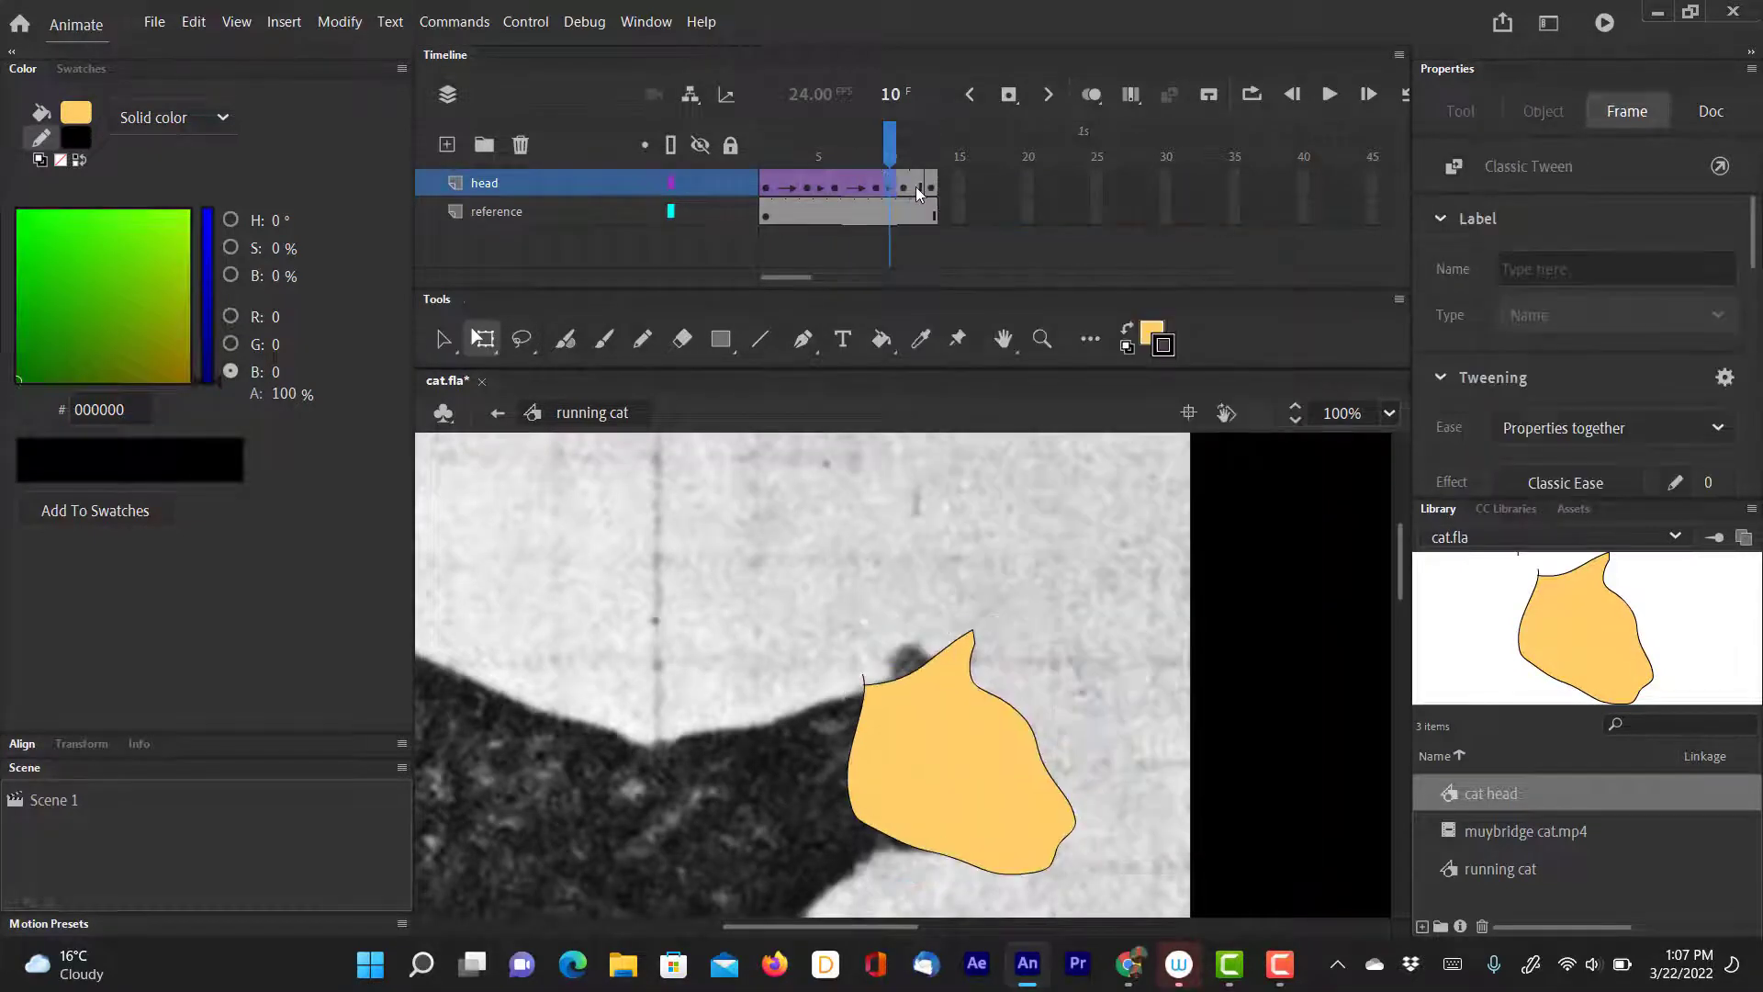
right_click(916, 185)
click(964, 202)
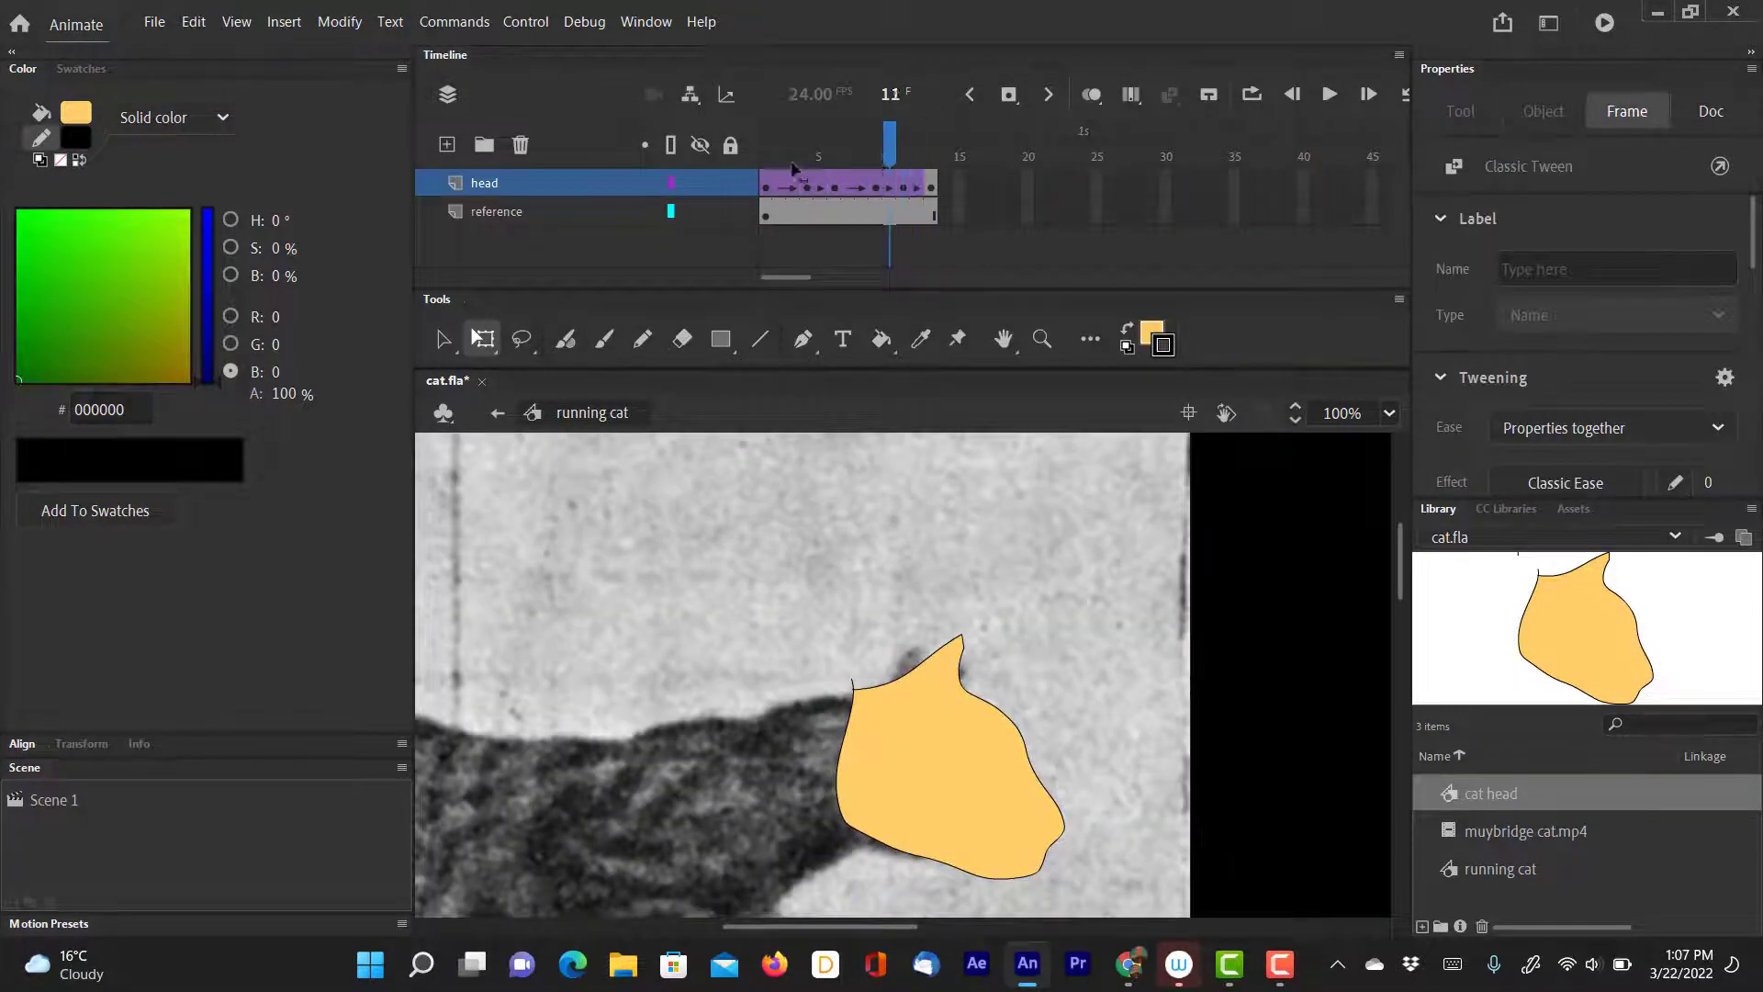
drag(792, 166, 725, 225)
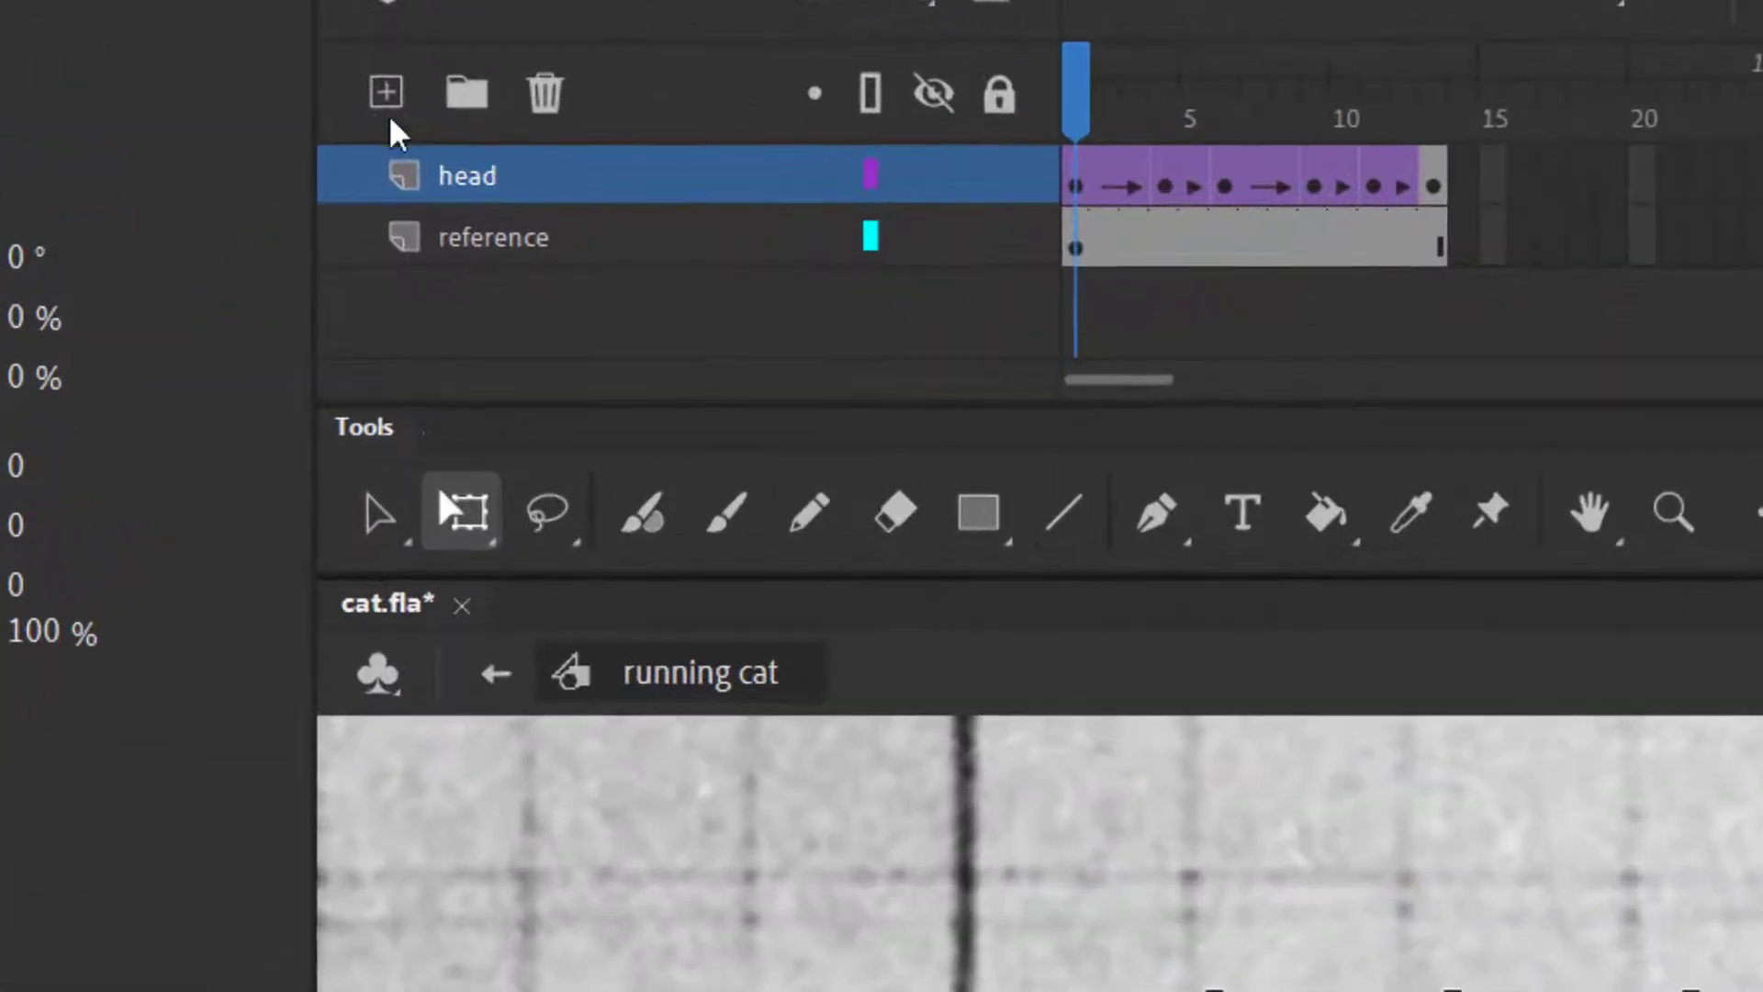
Add a new layer above the head layer and name it "body".
click(391, 108)
click(496, 182)
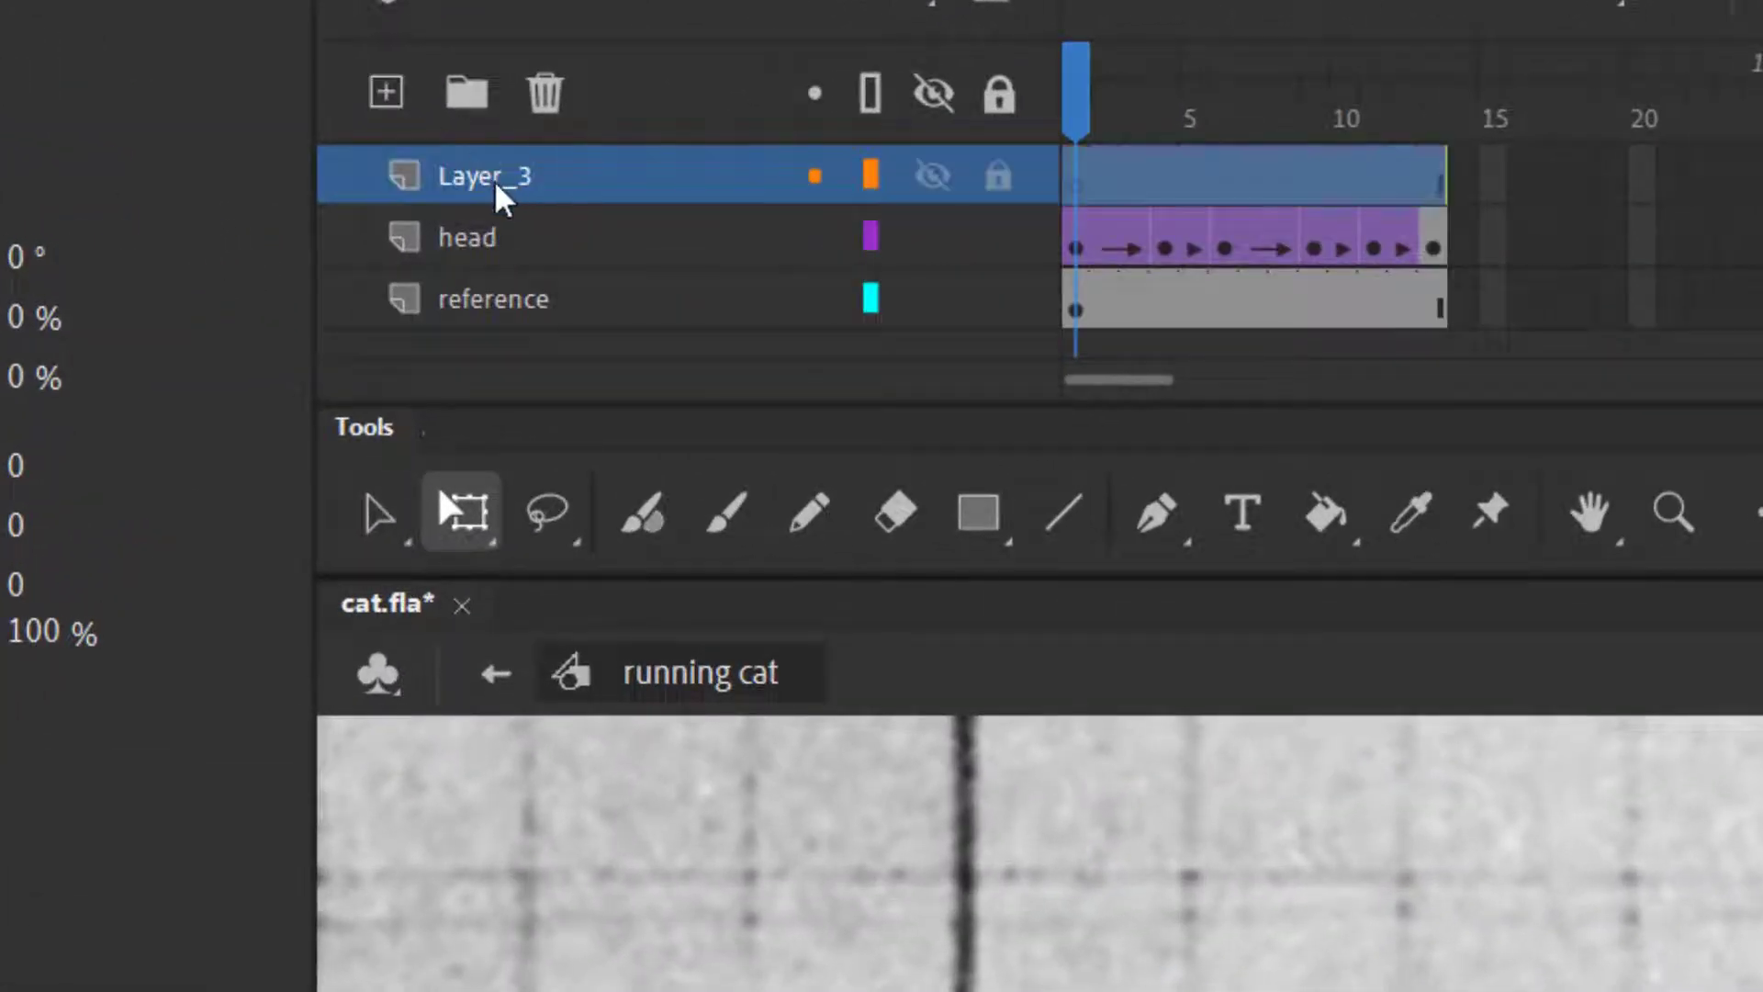
double_click(493, 180)
text(bo)
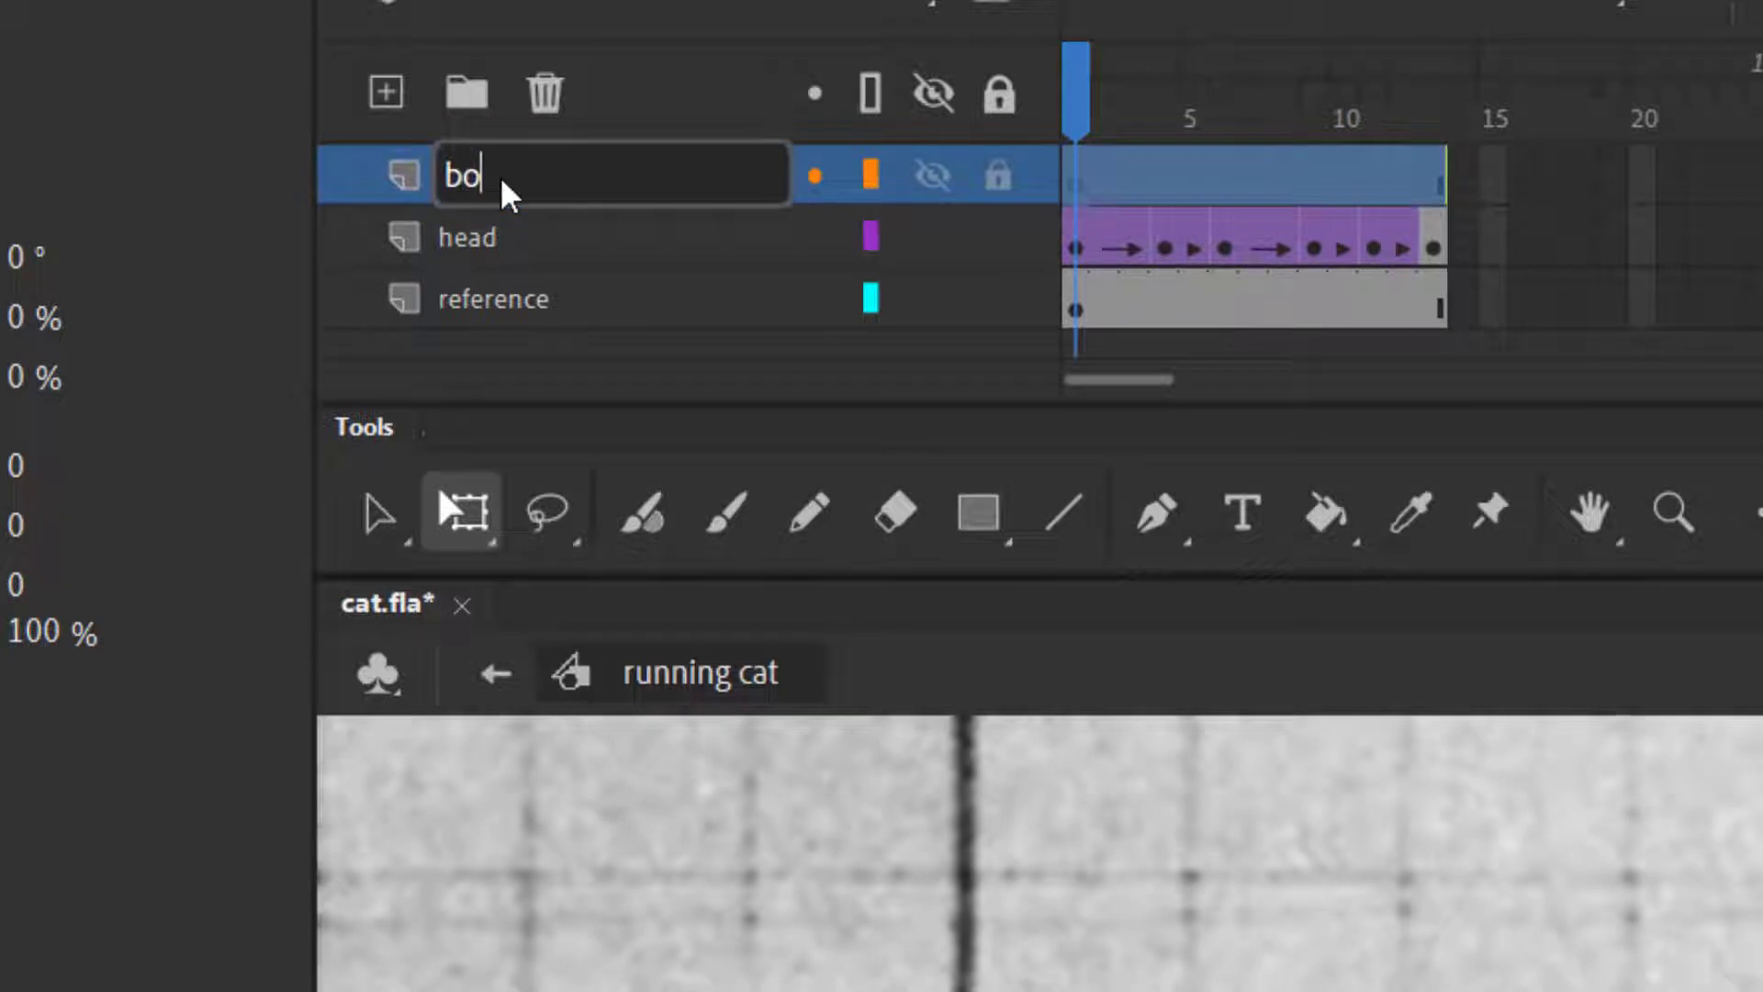
text(dy)
key(Return)
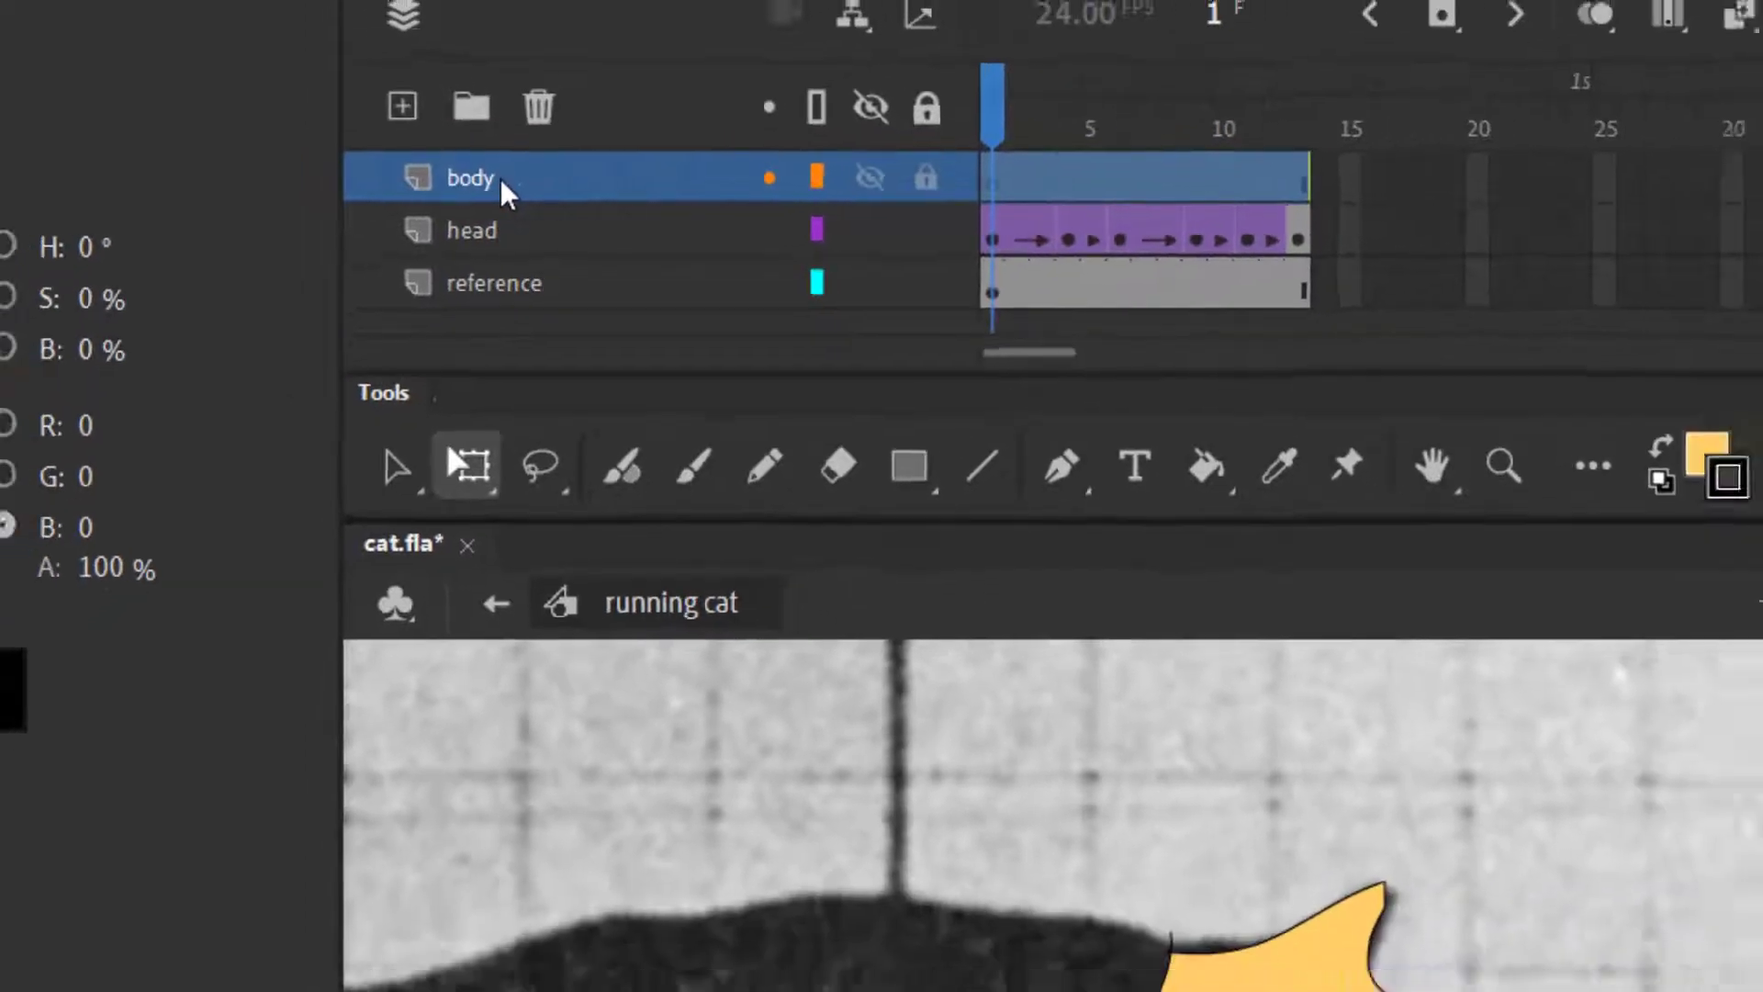
Set the stroke color to red, #FF0000, for outlining the cat's body on the body layer.
click(1163, 344)
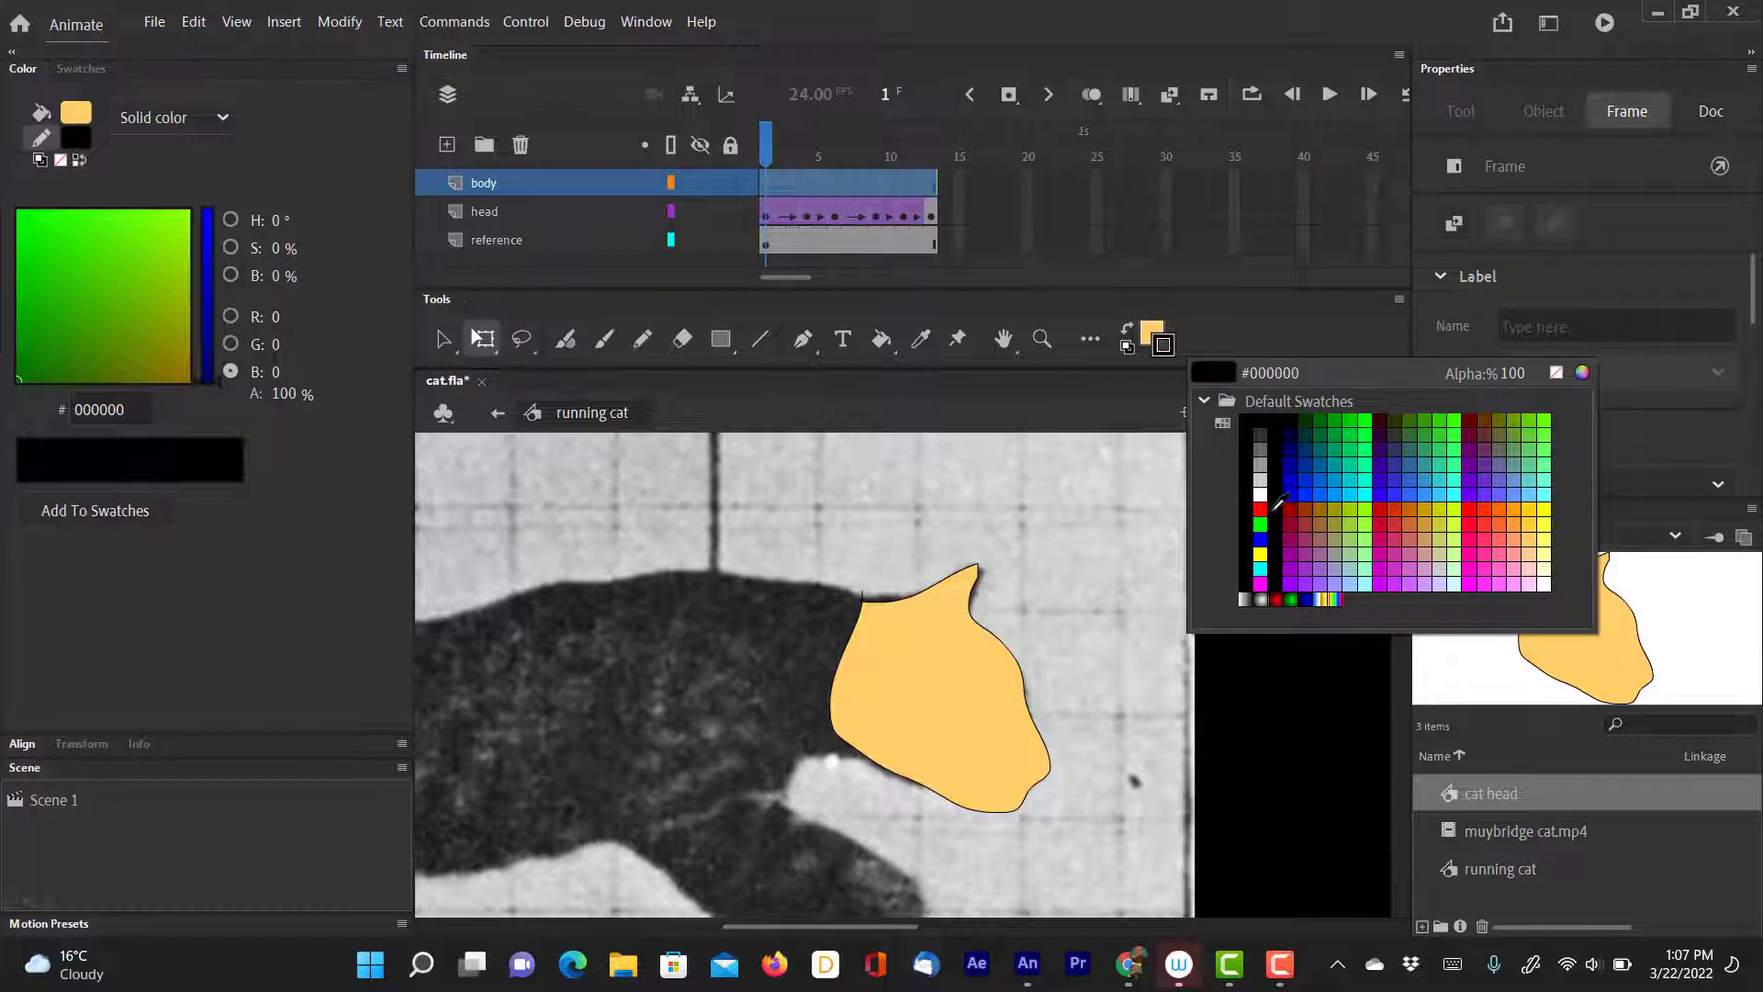
click(1260, 510)
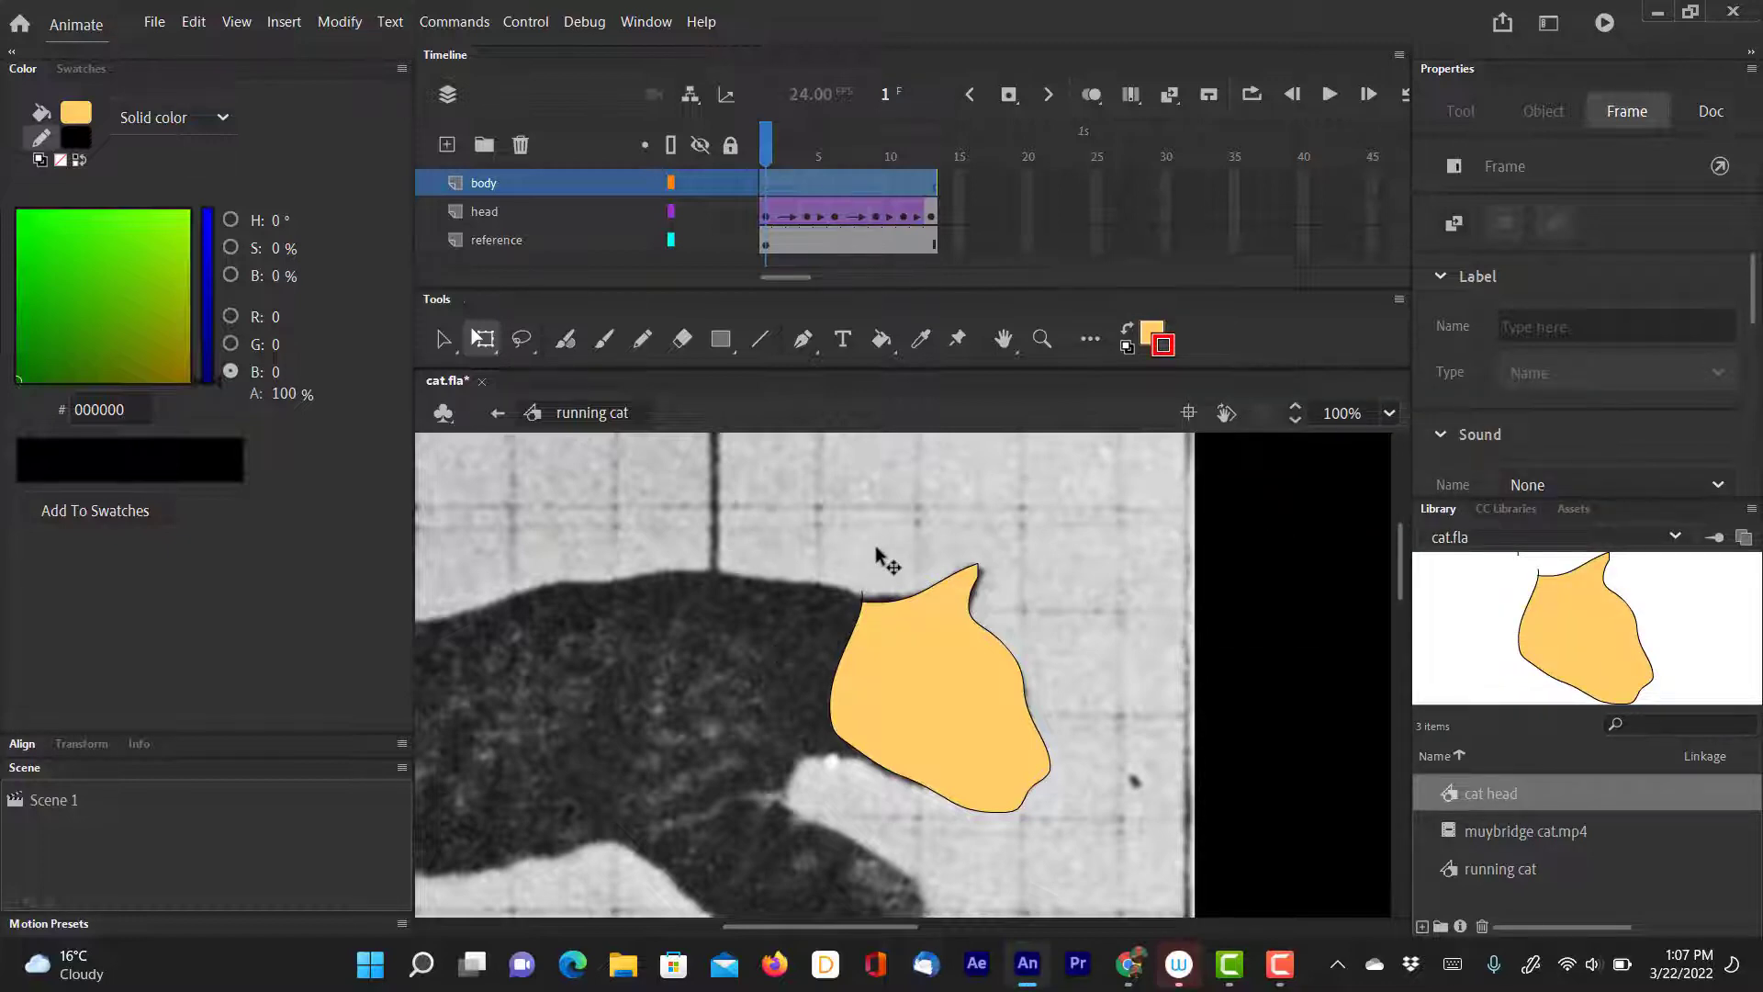
key(ctrl+minus)
click(661, 611)
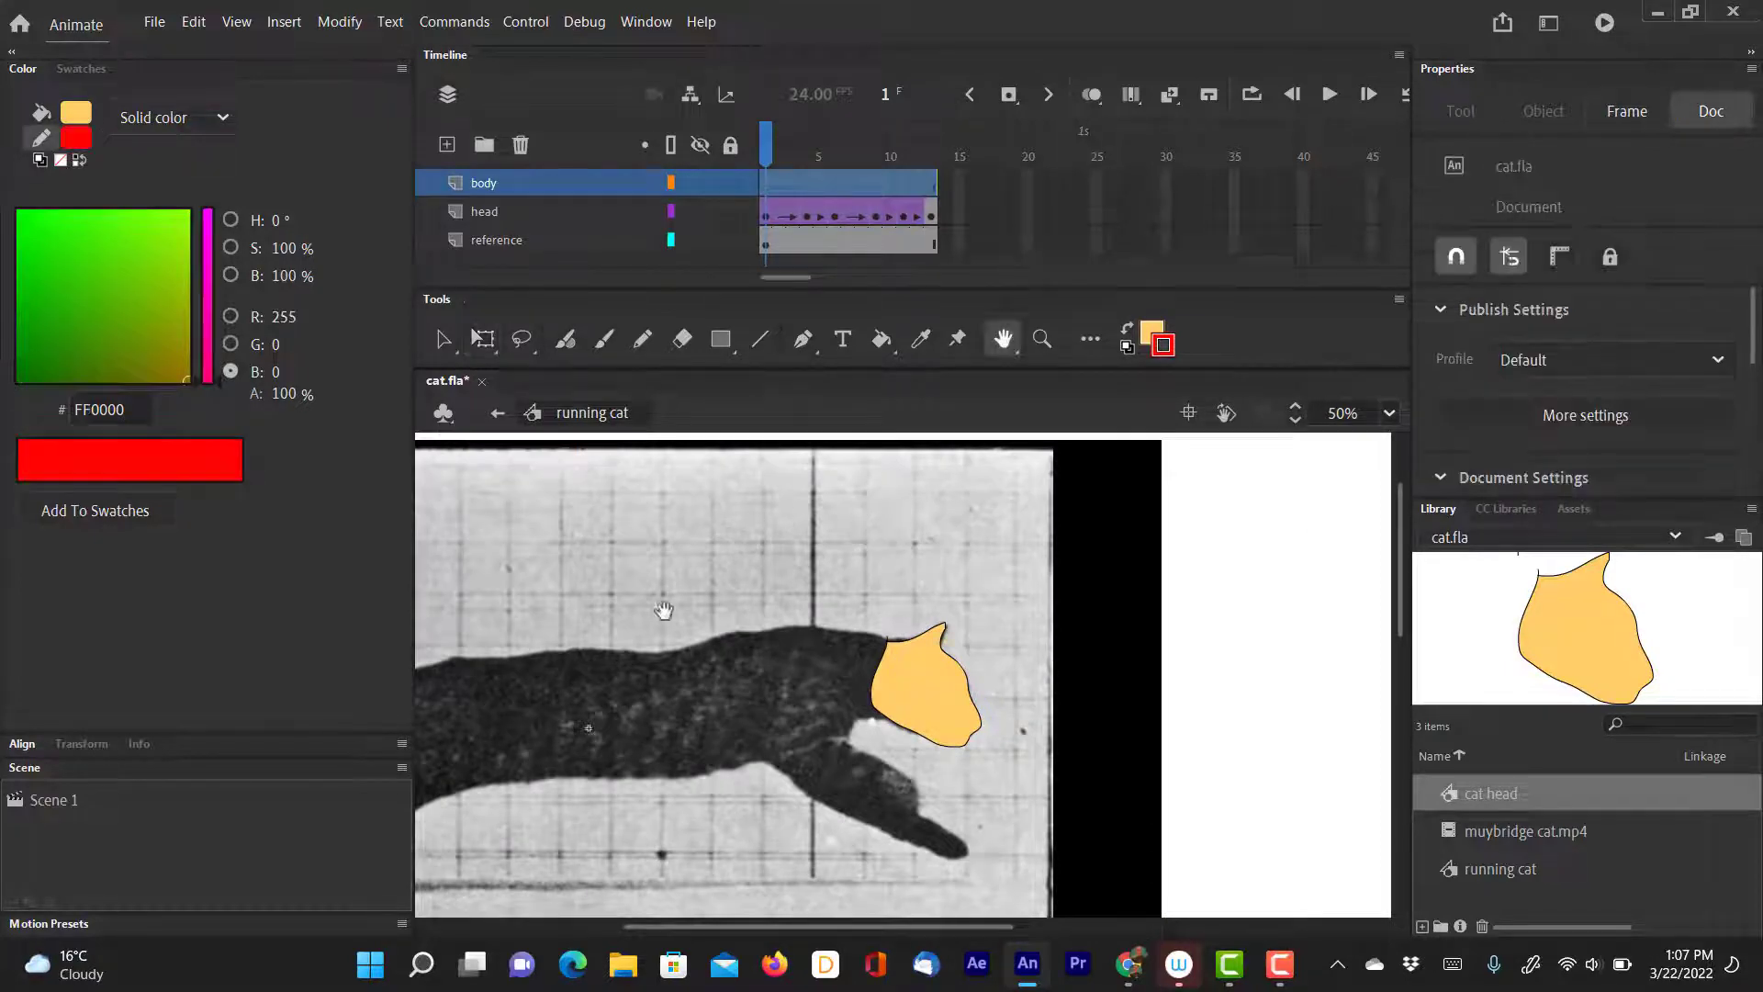
Trace the cat's back, tail, legs, belly and chest as a closed Pencil outline at frame 1 of the body layer.
key(h)
drag(649, 702, 906, 652)
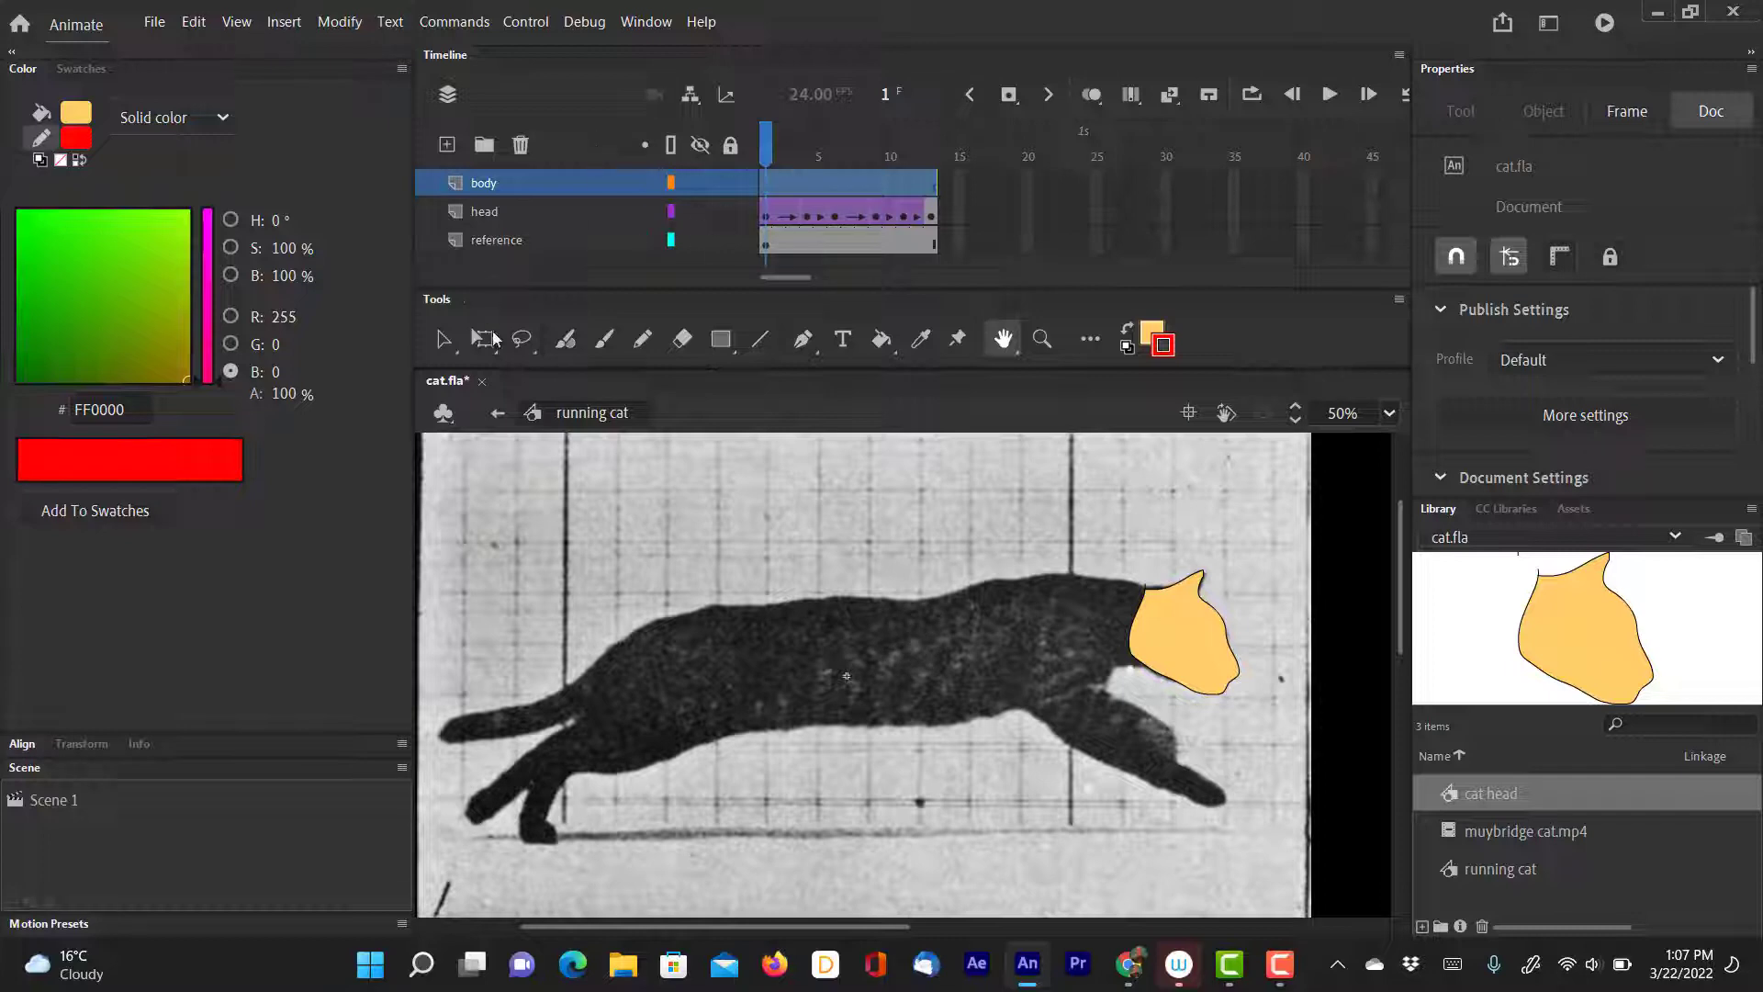
click(657, 347)
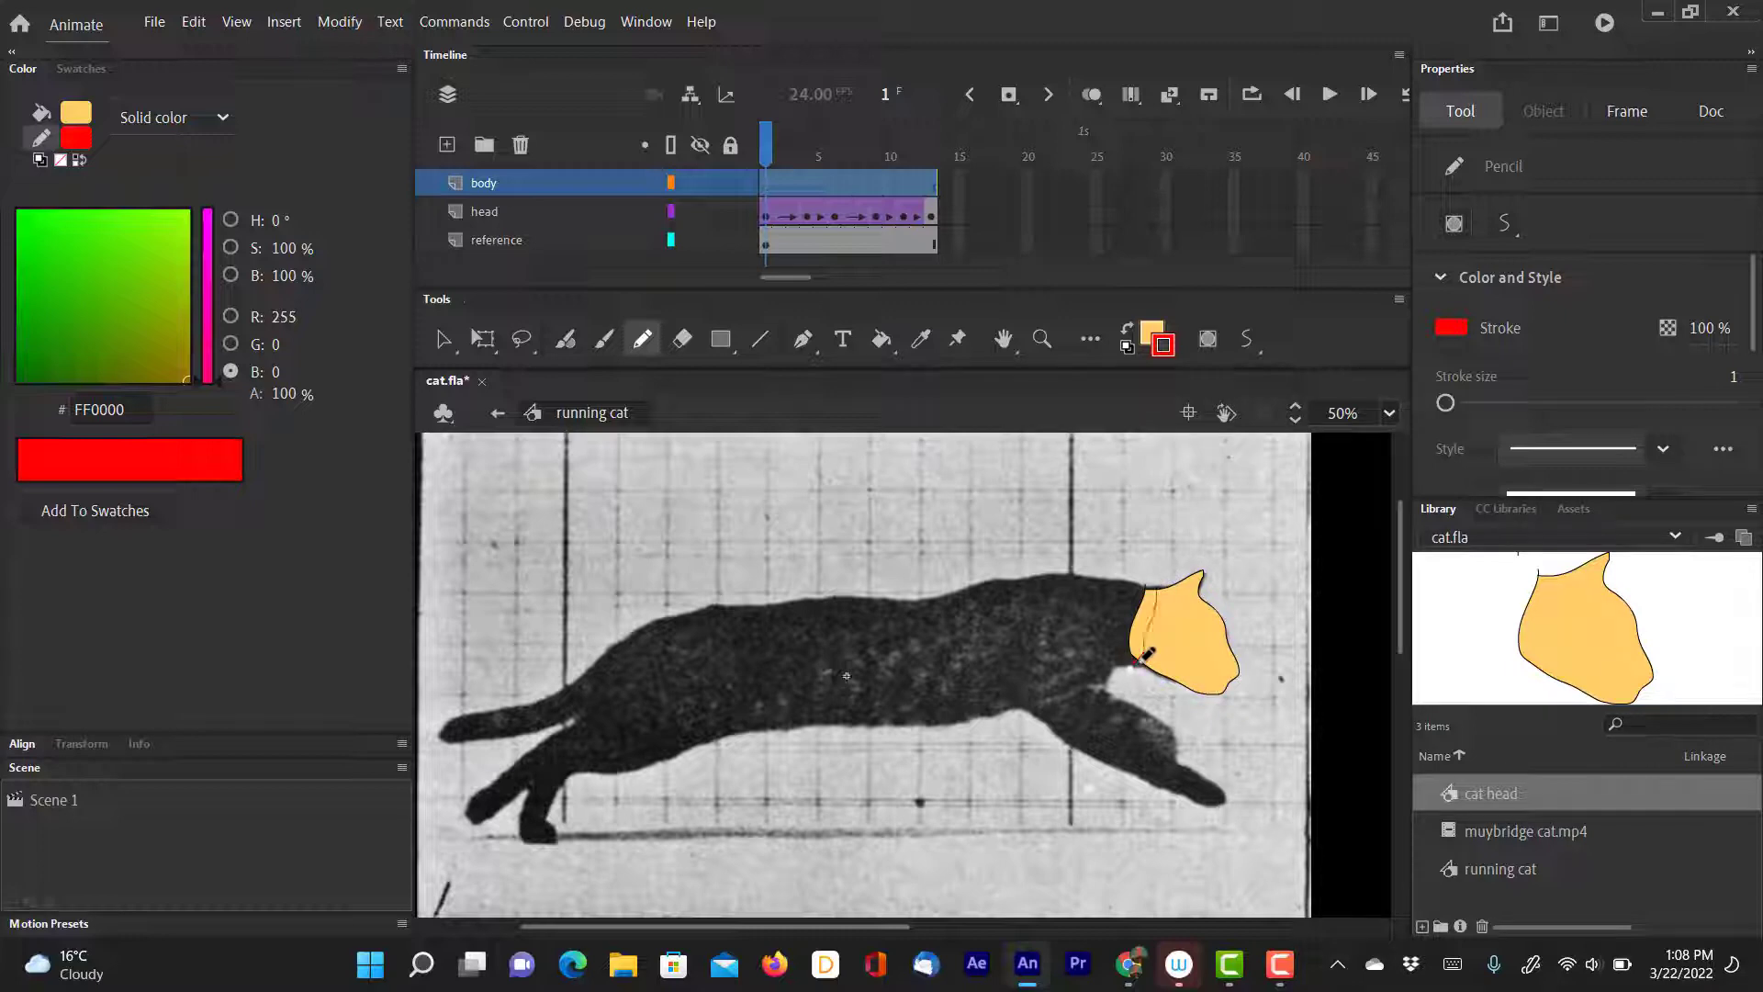
drag(1000, 575, 923, 580)
drag(780, 600, 607, 633)
mouse_move(487, 707)
mouse_down()
mouse_move(442, 726)
mouse_move(524, 753)
mouse_up()
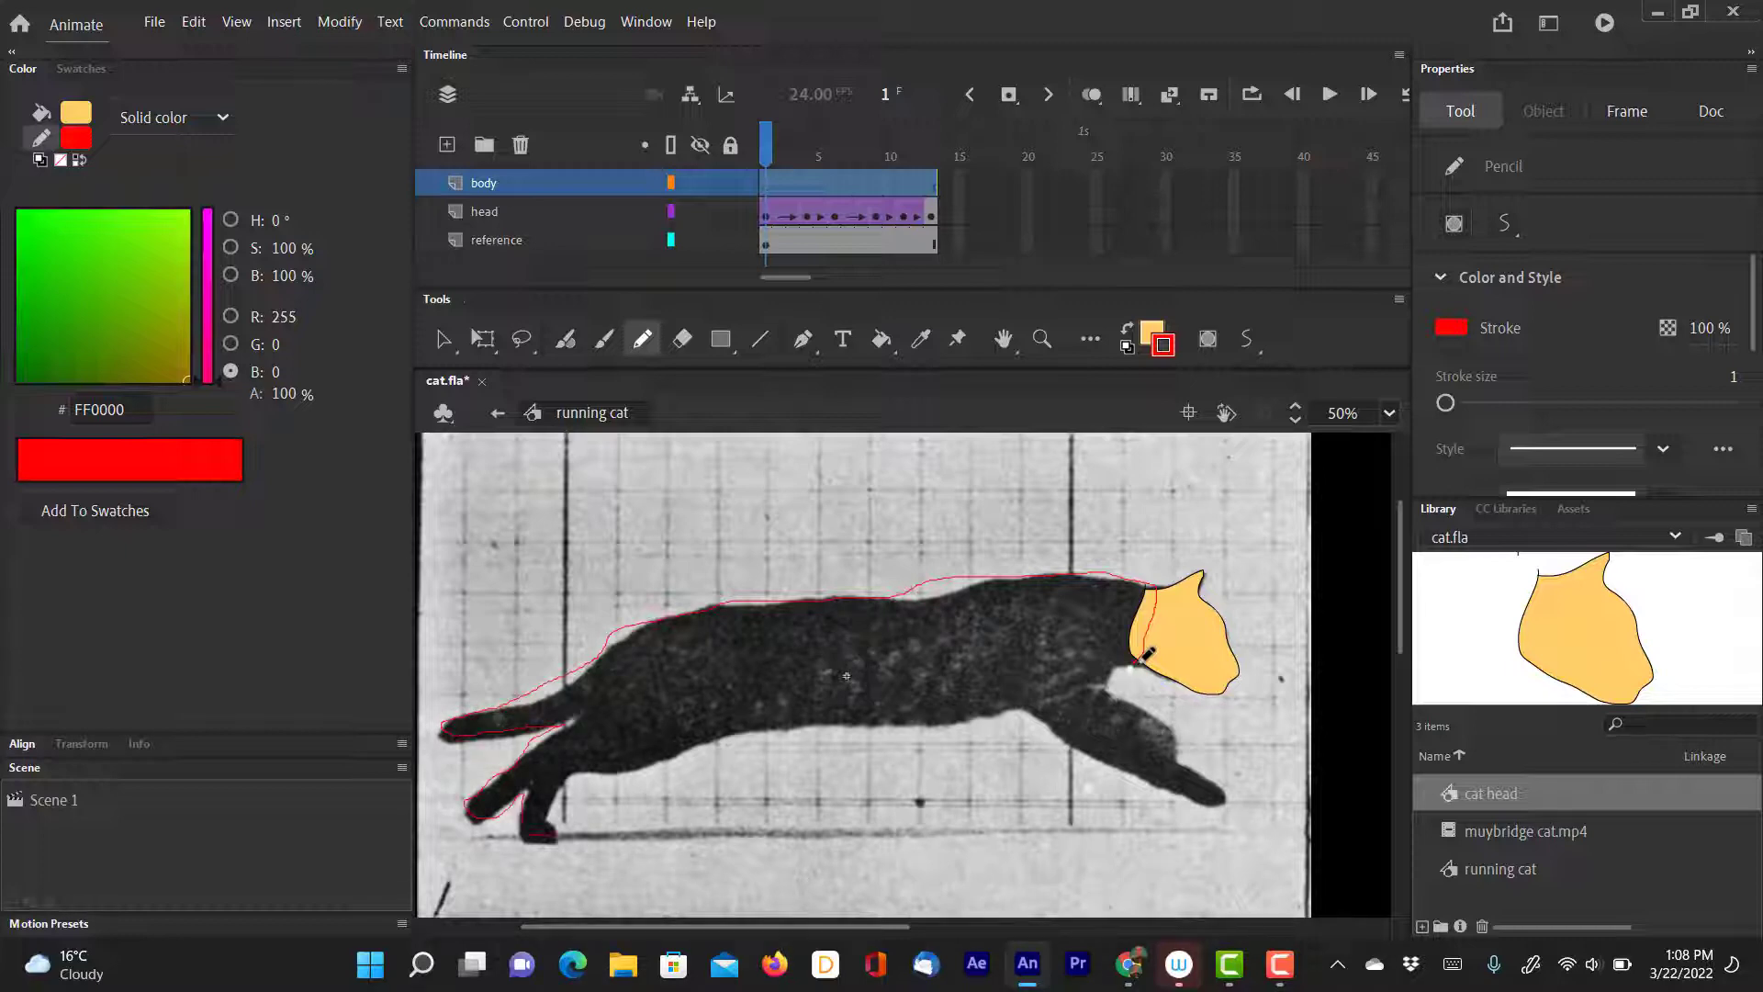
drag(547, 836, 558, 824)
drag(681, 752, 719, 733)
drag(854, 722, 904, 720)
drag(1146, 654, 1213, 793)
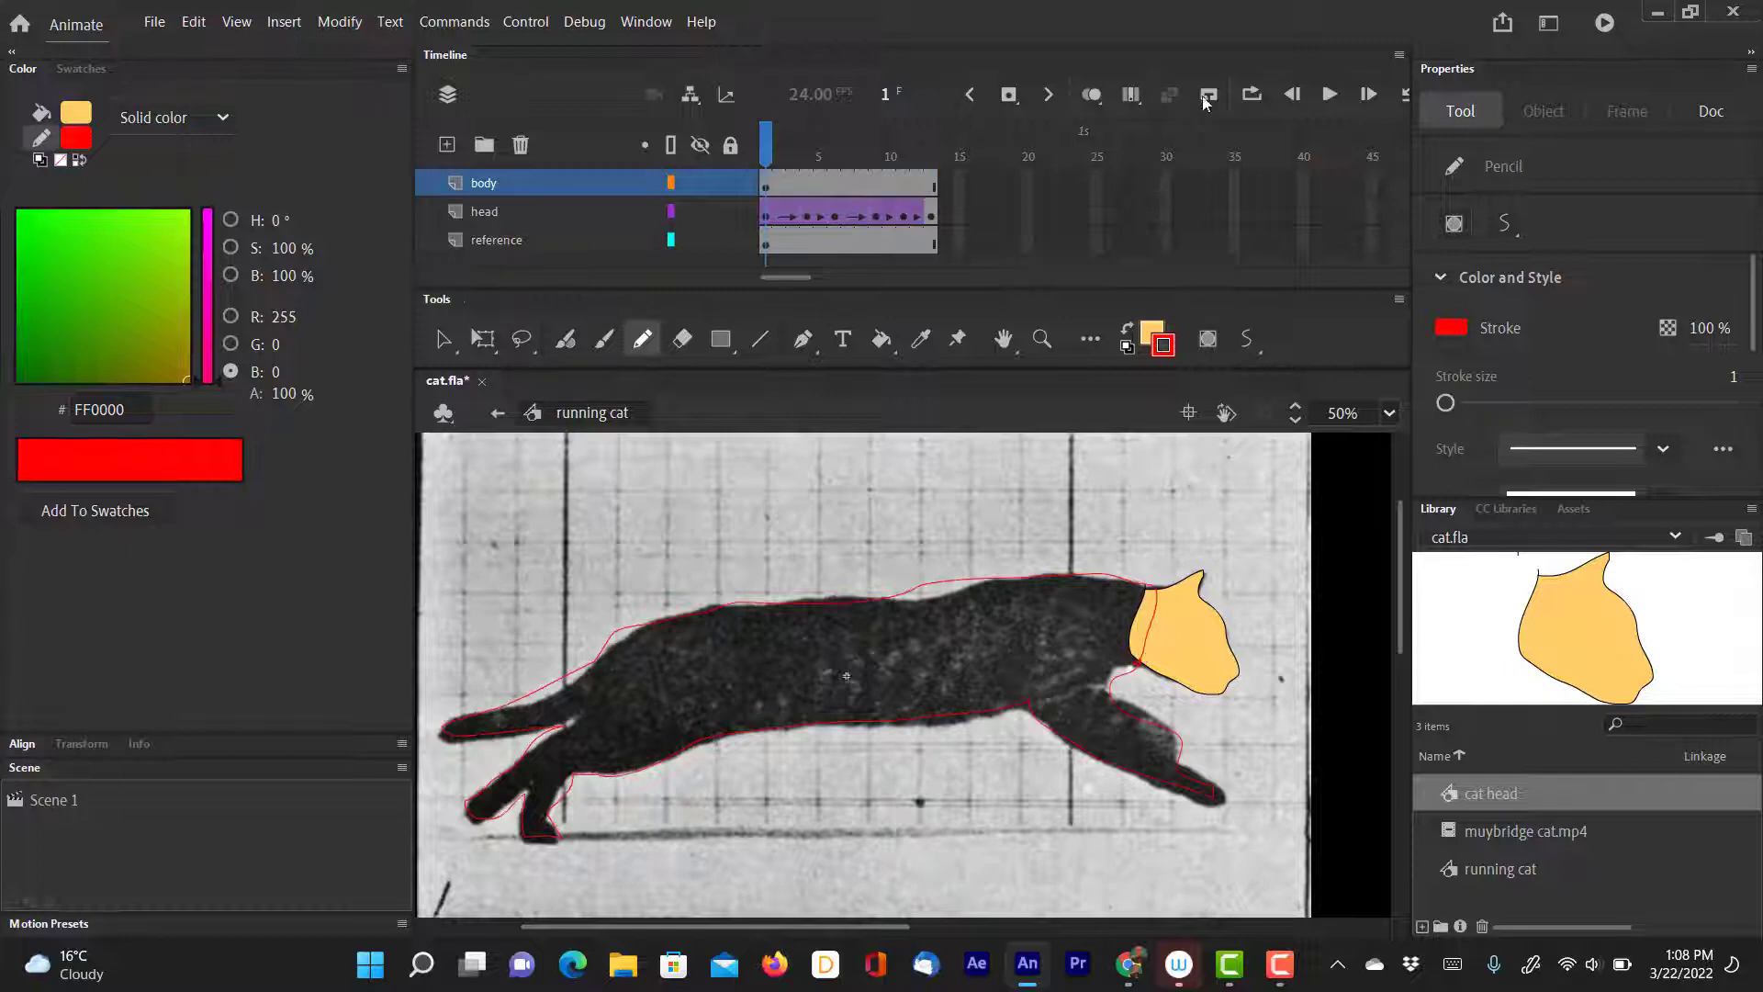
Insert a blank keyframe at frame 3 on the body layer.
click(777, 185)
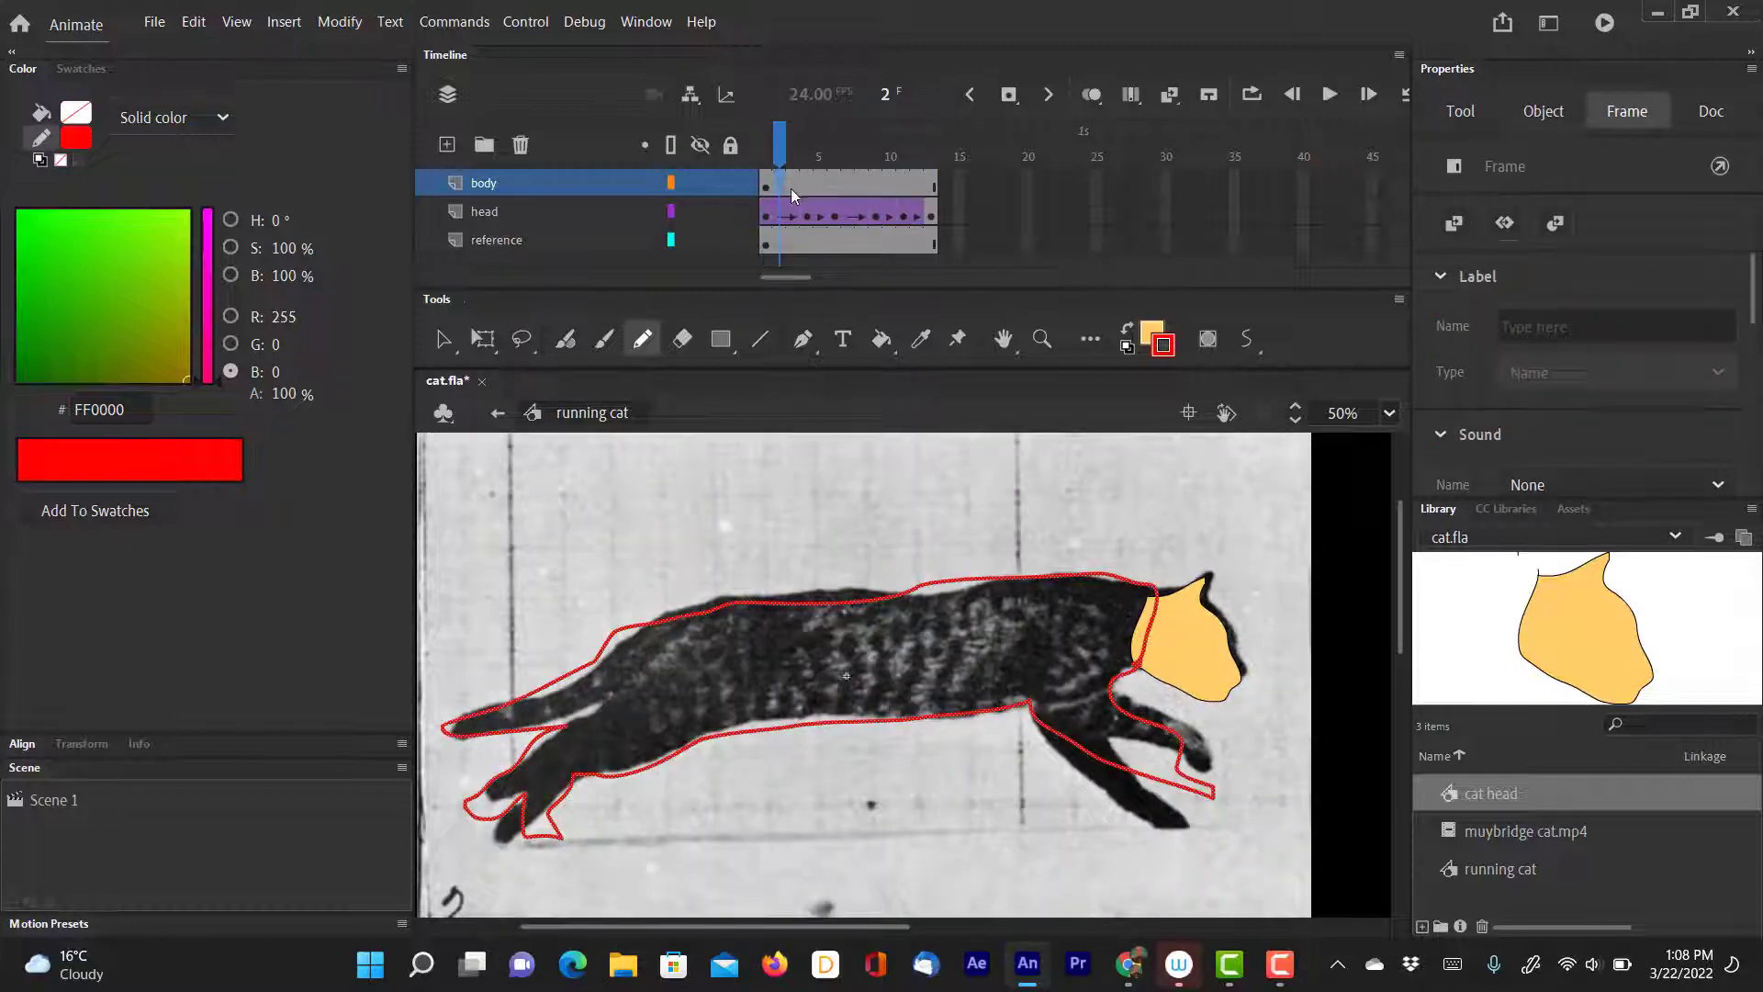
click(792, 185)
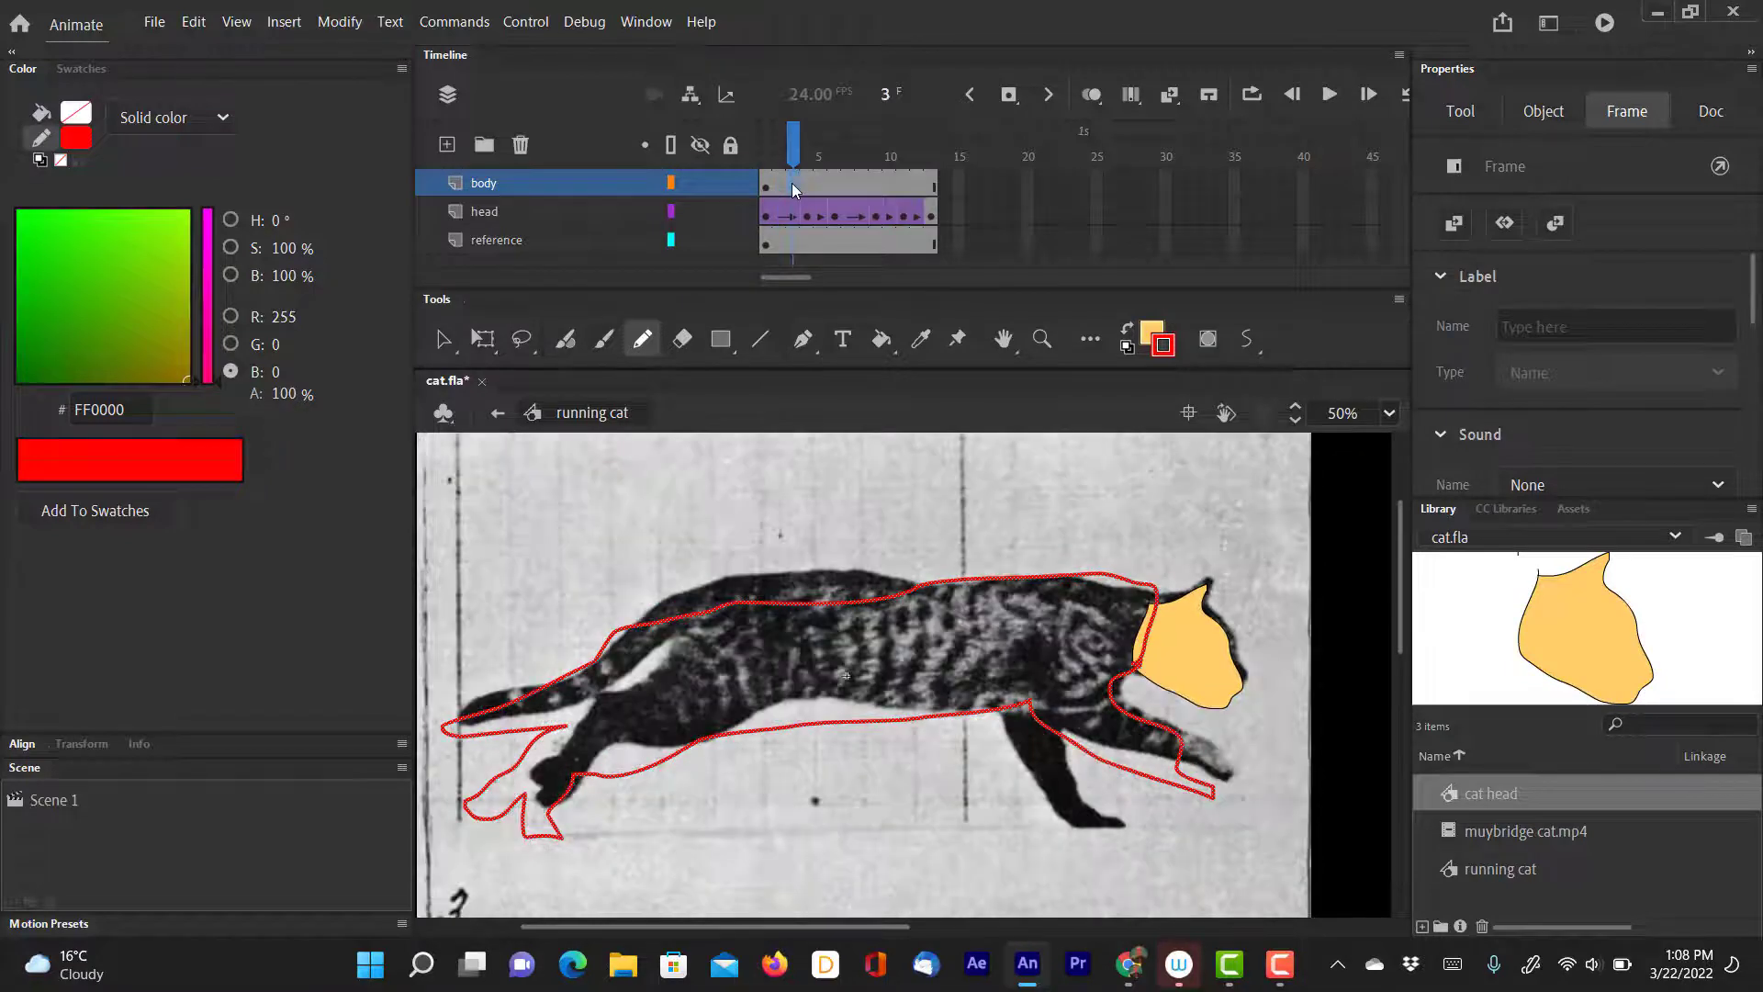
key(F7)
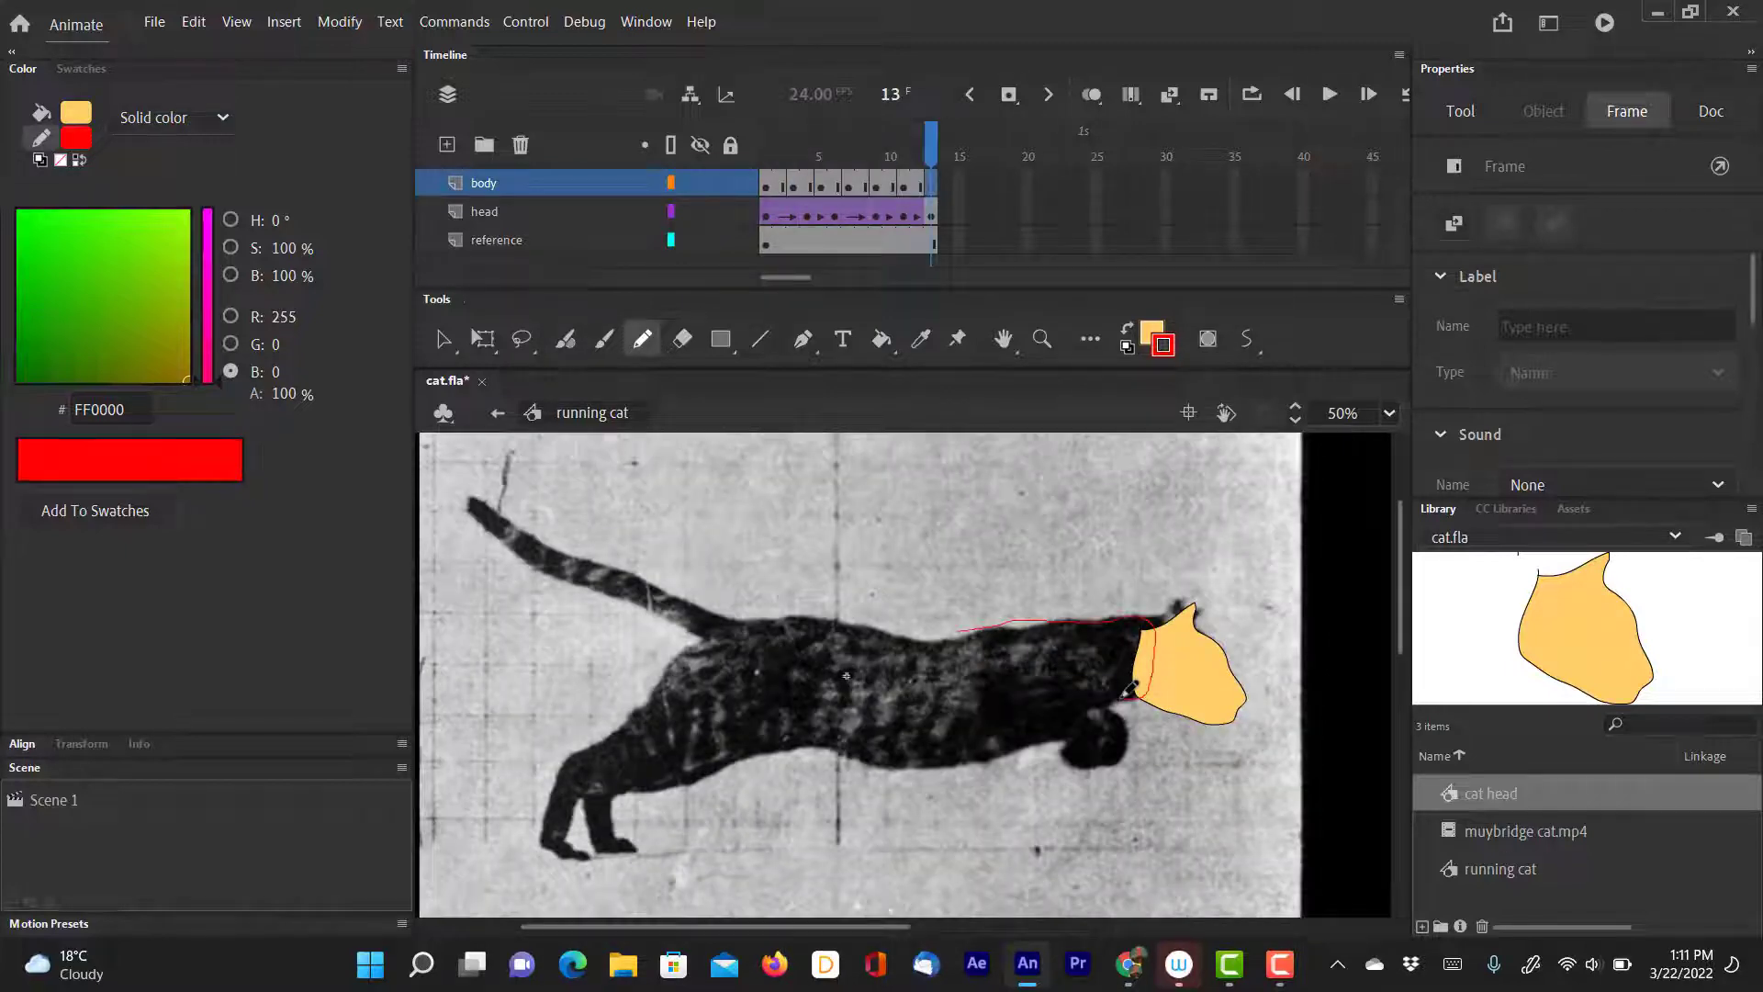
Trace the cat's body, tail and legs with the Pencil tool at frame 13 of the body layer, following the reference pose.
mouse_move(960, 630)
mouse_down()
mouse_move(706, 608)
mouse_move(595, 560)
mouse_up()
mouse_move(469, 504)
mouse_down()
mouse_move(617, 602)
mouse_move(650, 681)
mouse_move(541, 802)
mouse_up()
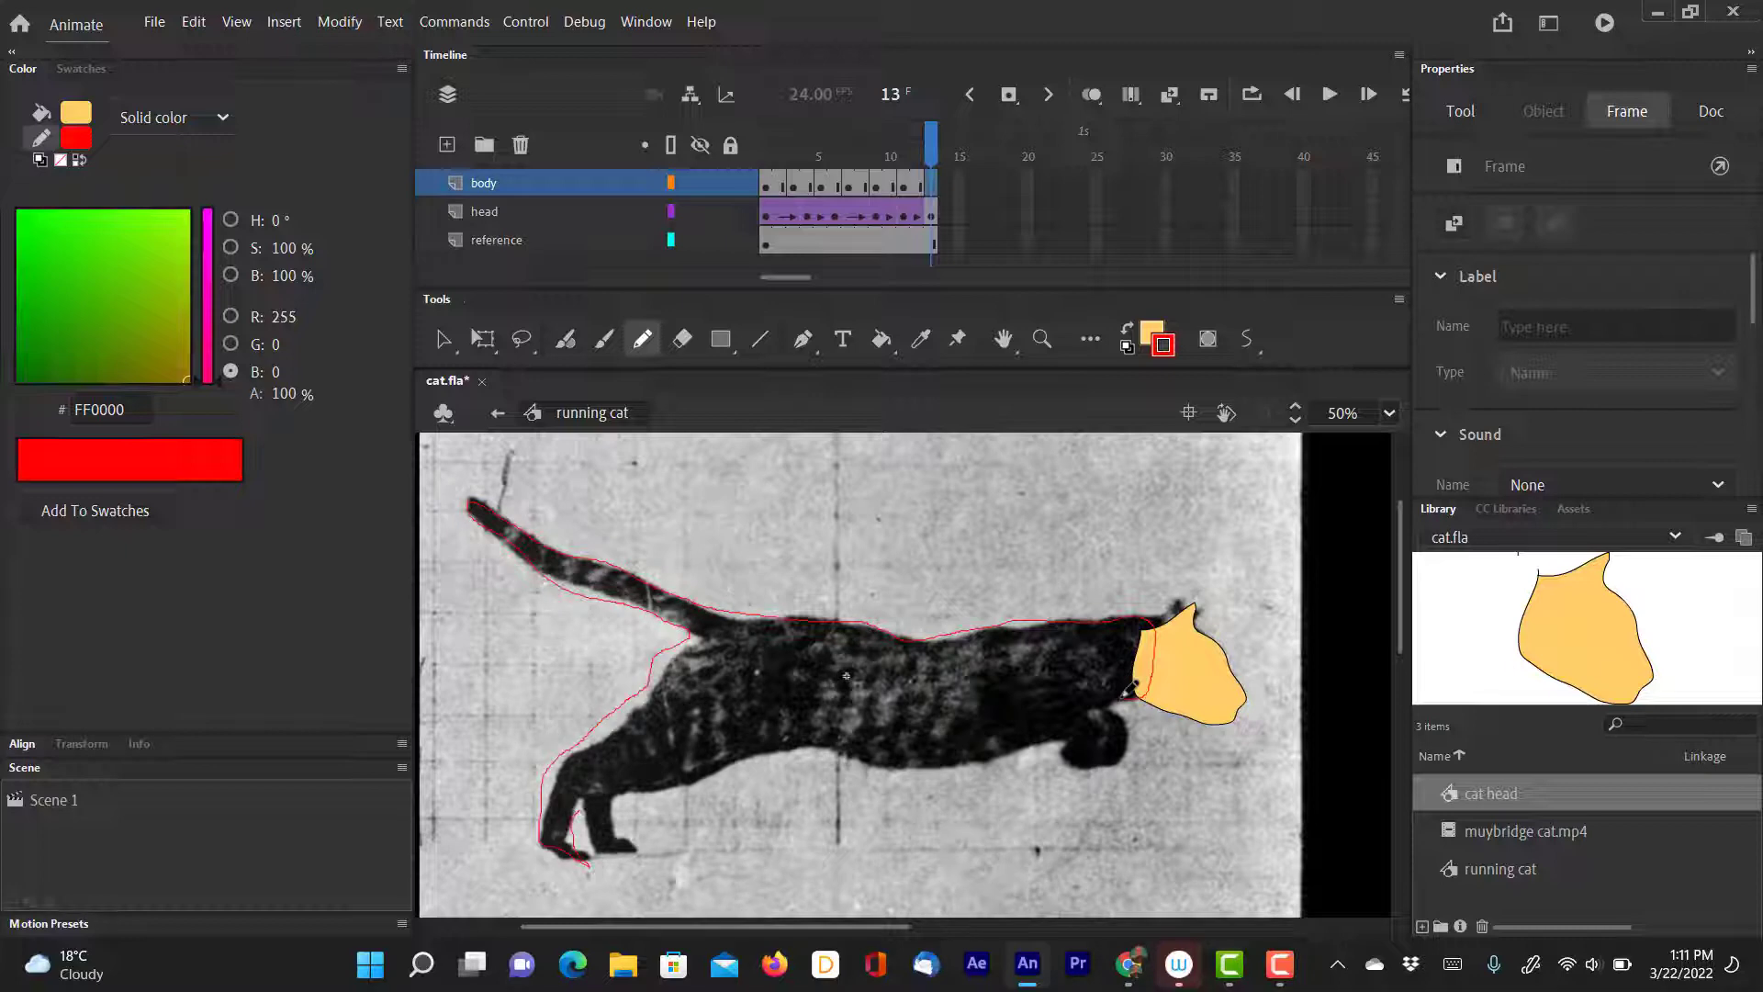
mouse_move(635, 851)
mouse_down()
mouse_move(617, 800)
mouse_move(686, 799)
mouse_move(824, 746)
mouse_up()
mouse_move(1114, 767)
mouse_down()
mouse_move(1110, 710)
mouse_move(1131, 690)
mouse_up()
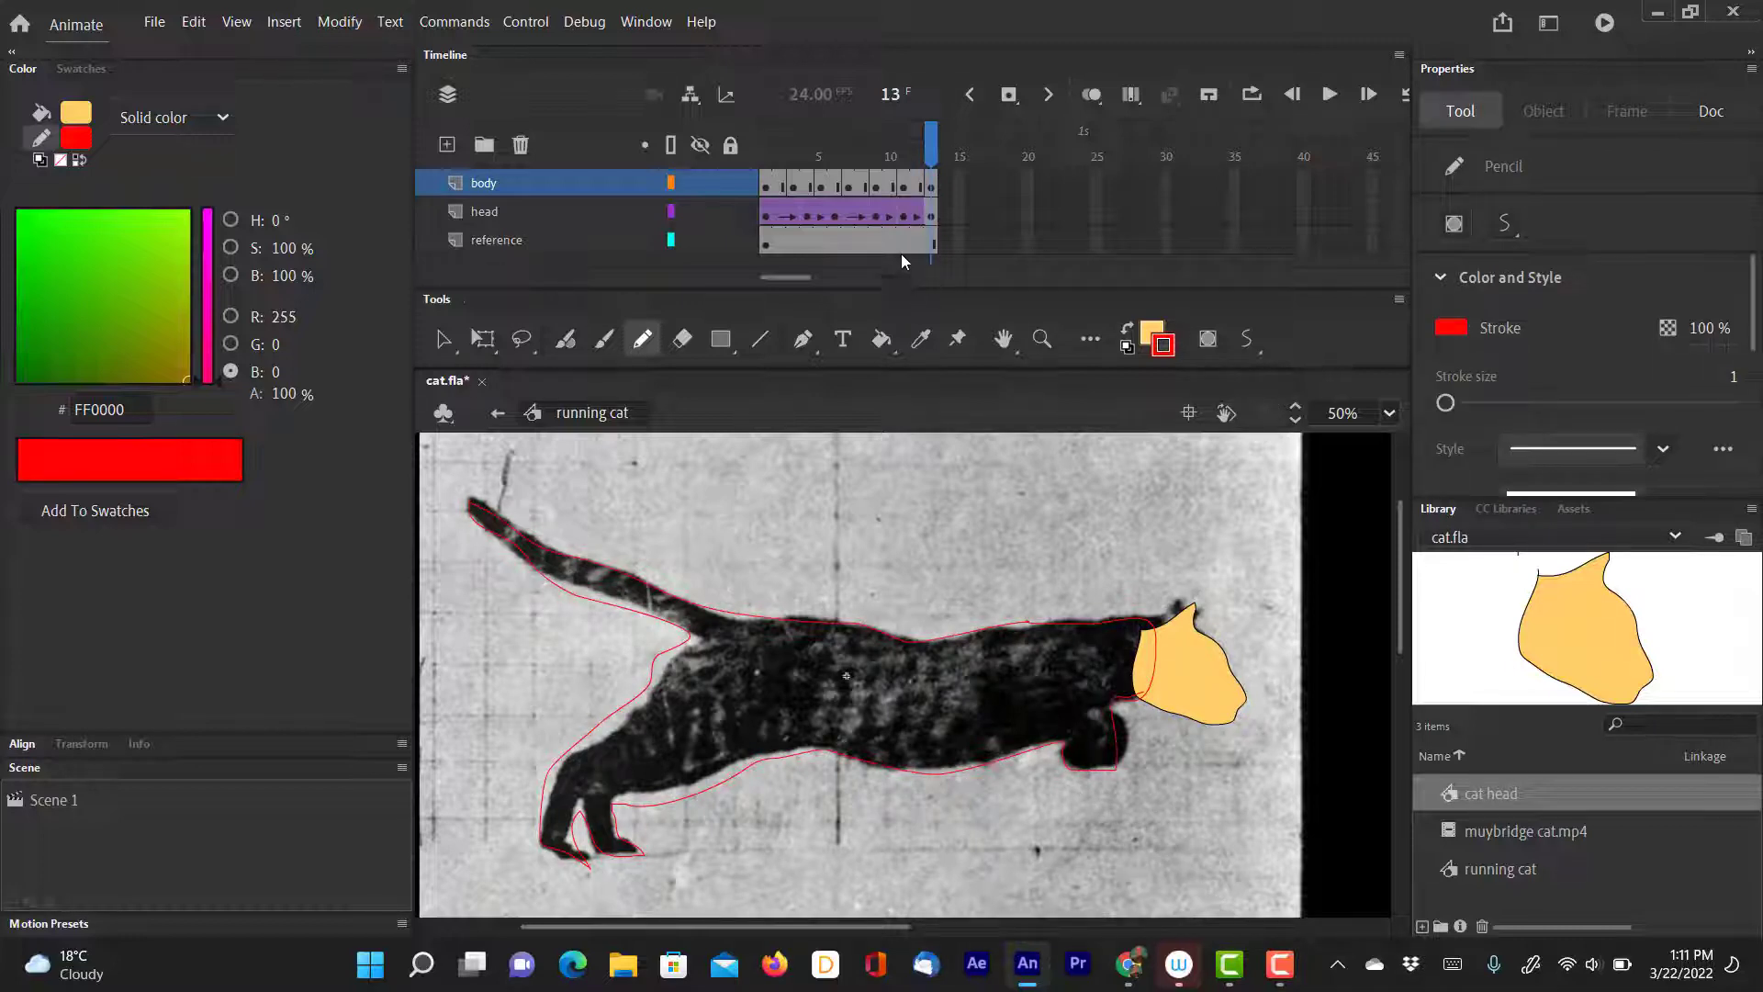
Hide the reference layer and recolor the body outline at frame 1 to black, #000000.
click(701, 246)
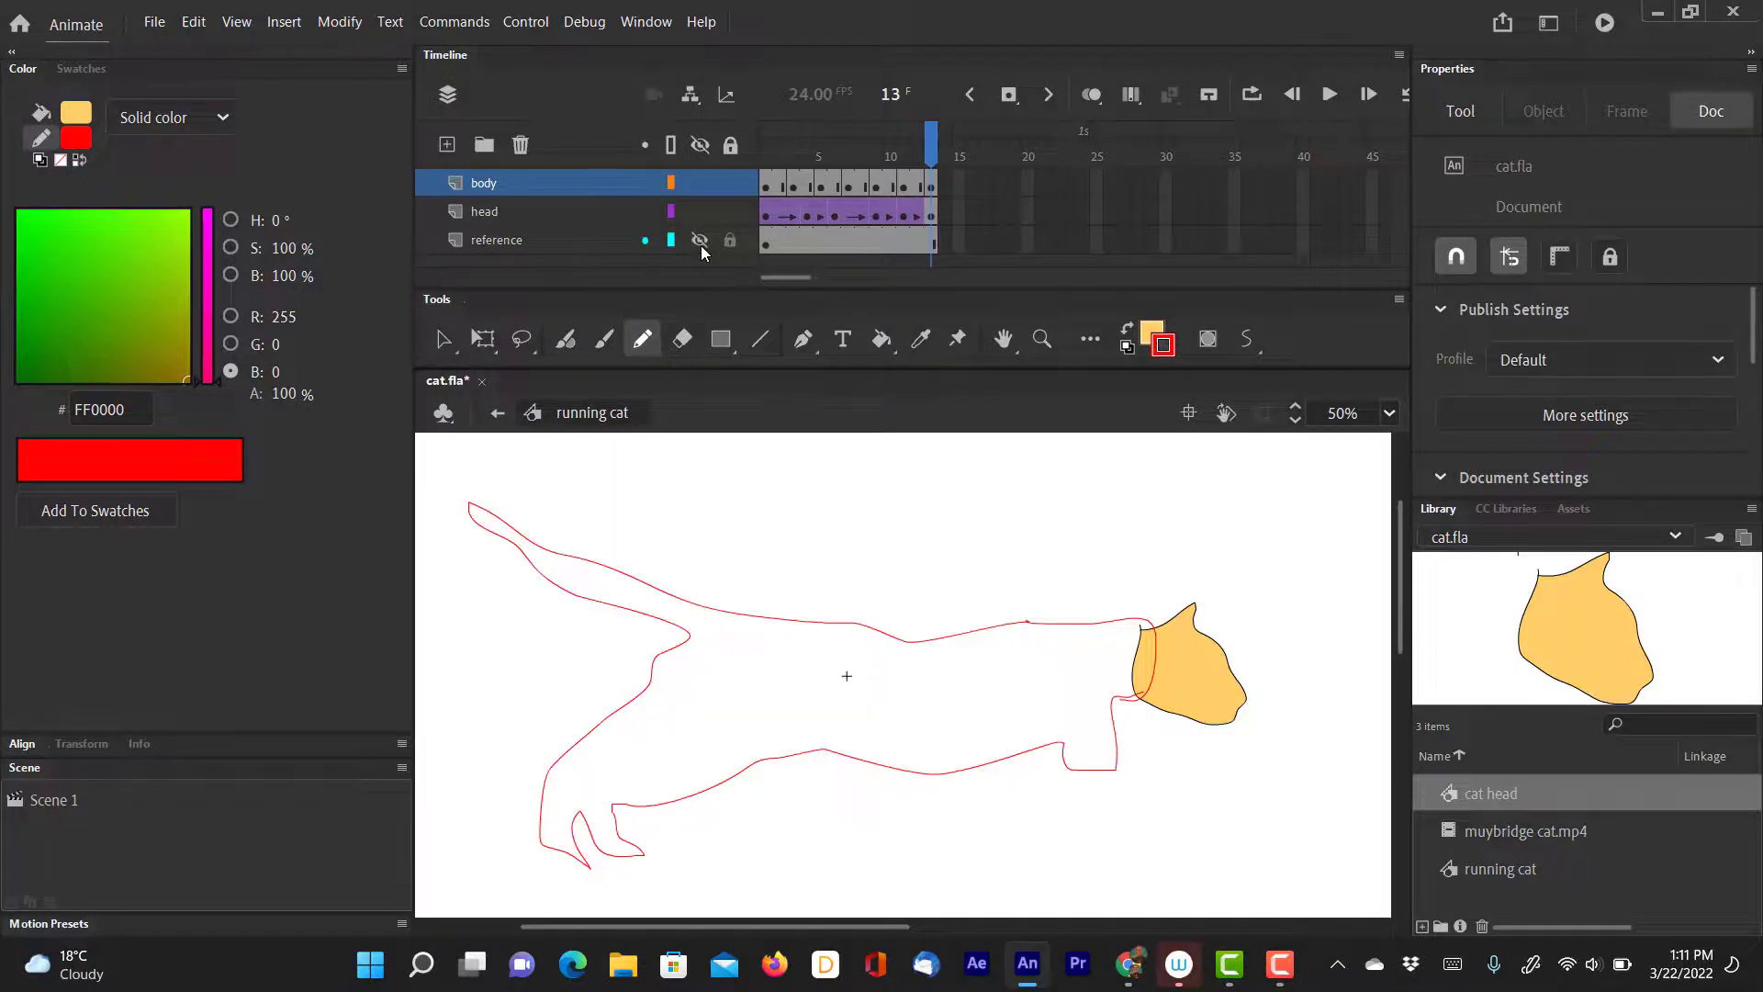
click(769, 189)
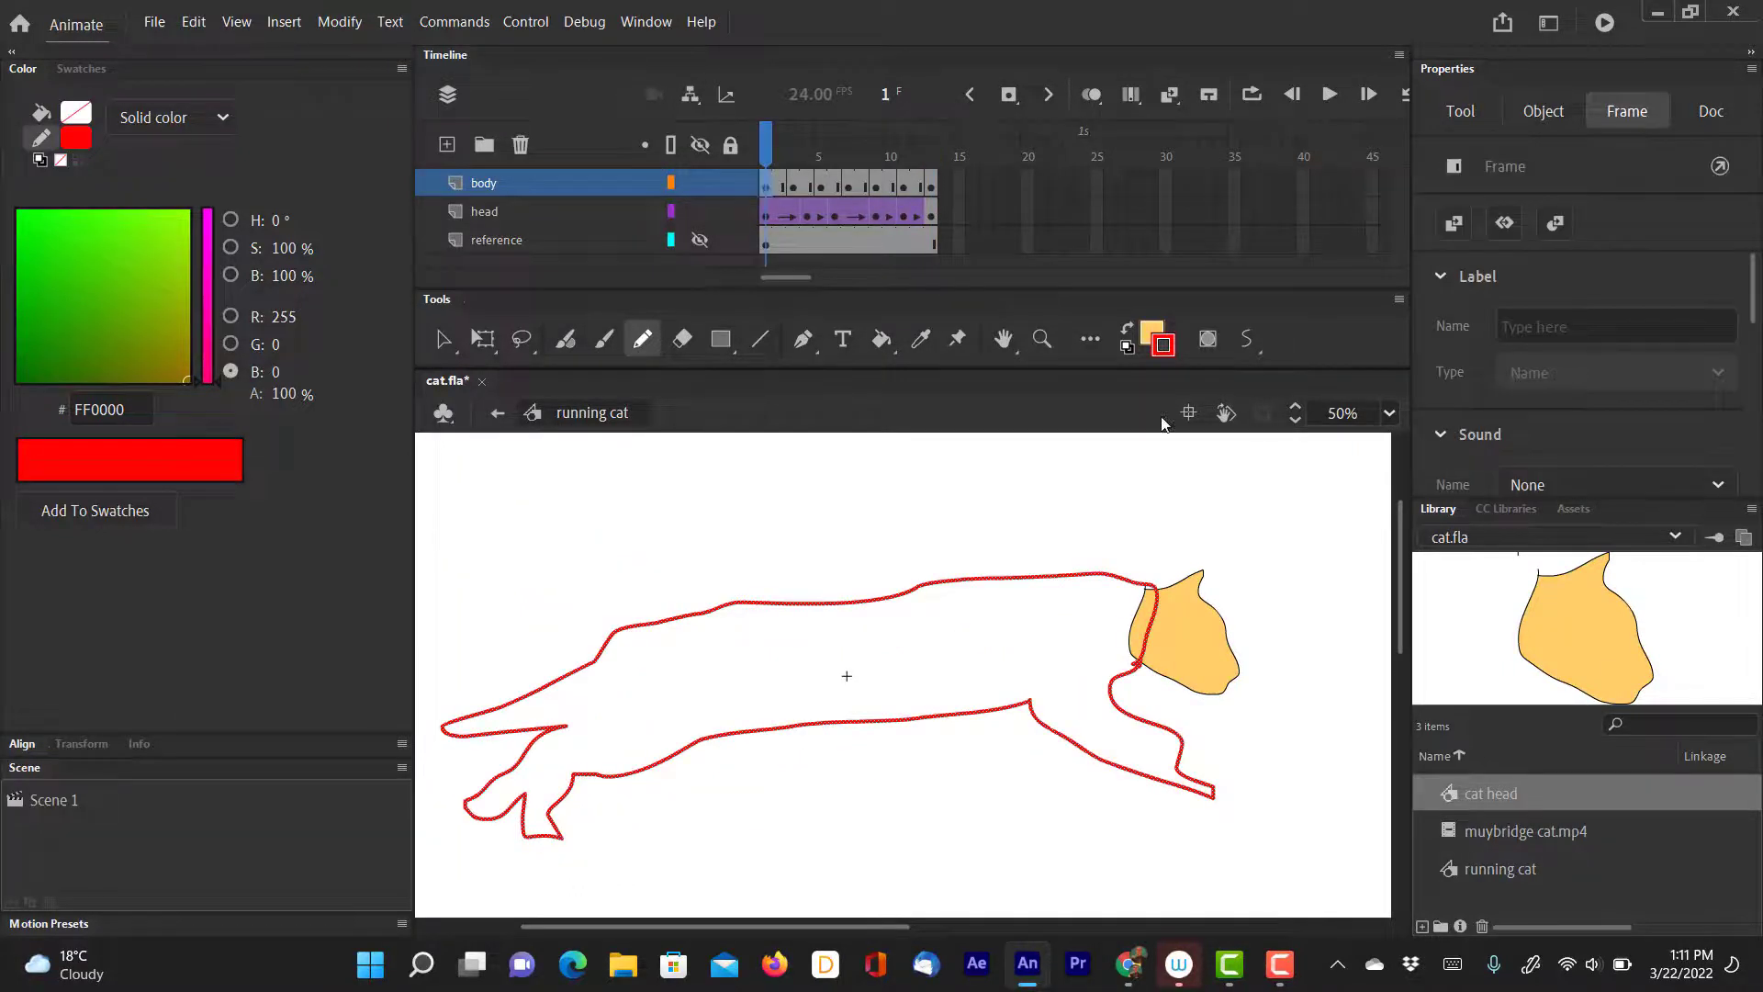
click(1164, 345)
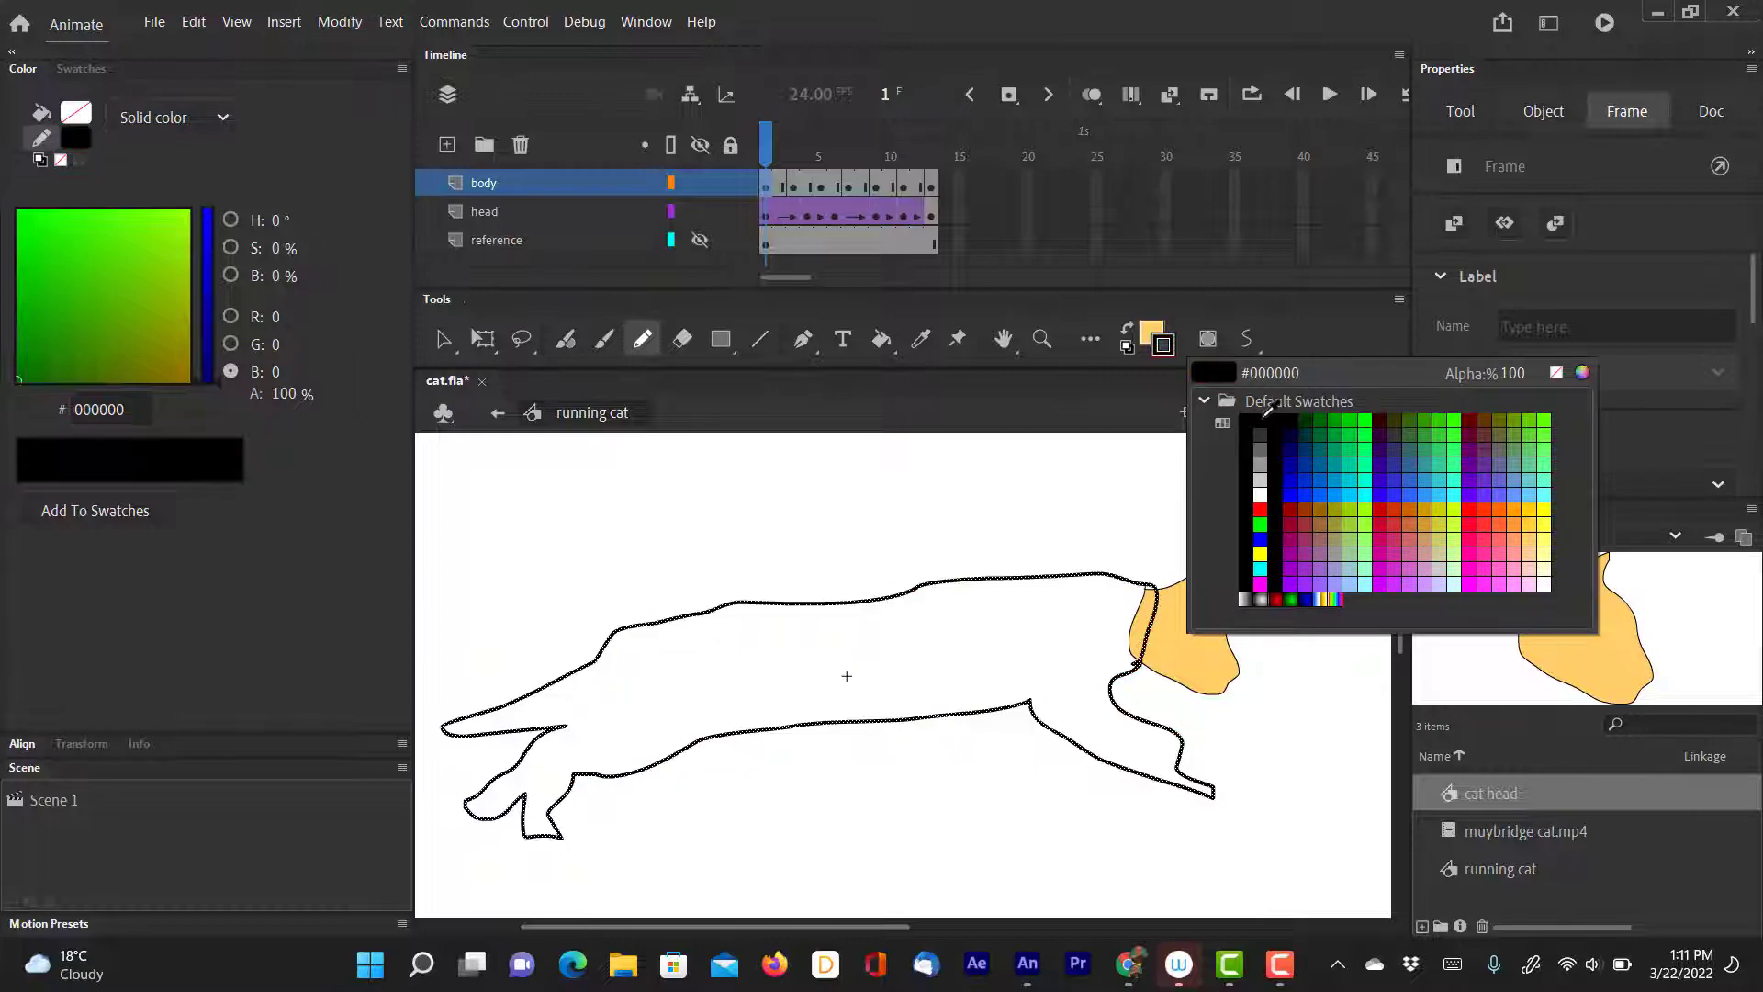
click(1245, 478)
Recolor the body outlines at frames 3 and 5 to black, #000000.
click(793, 188)
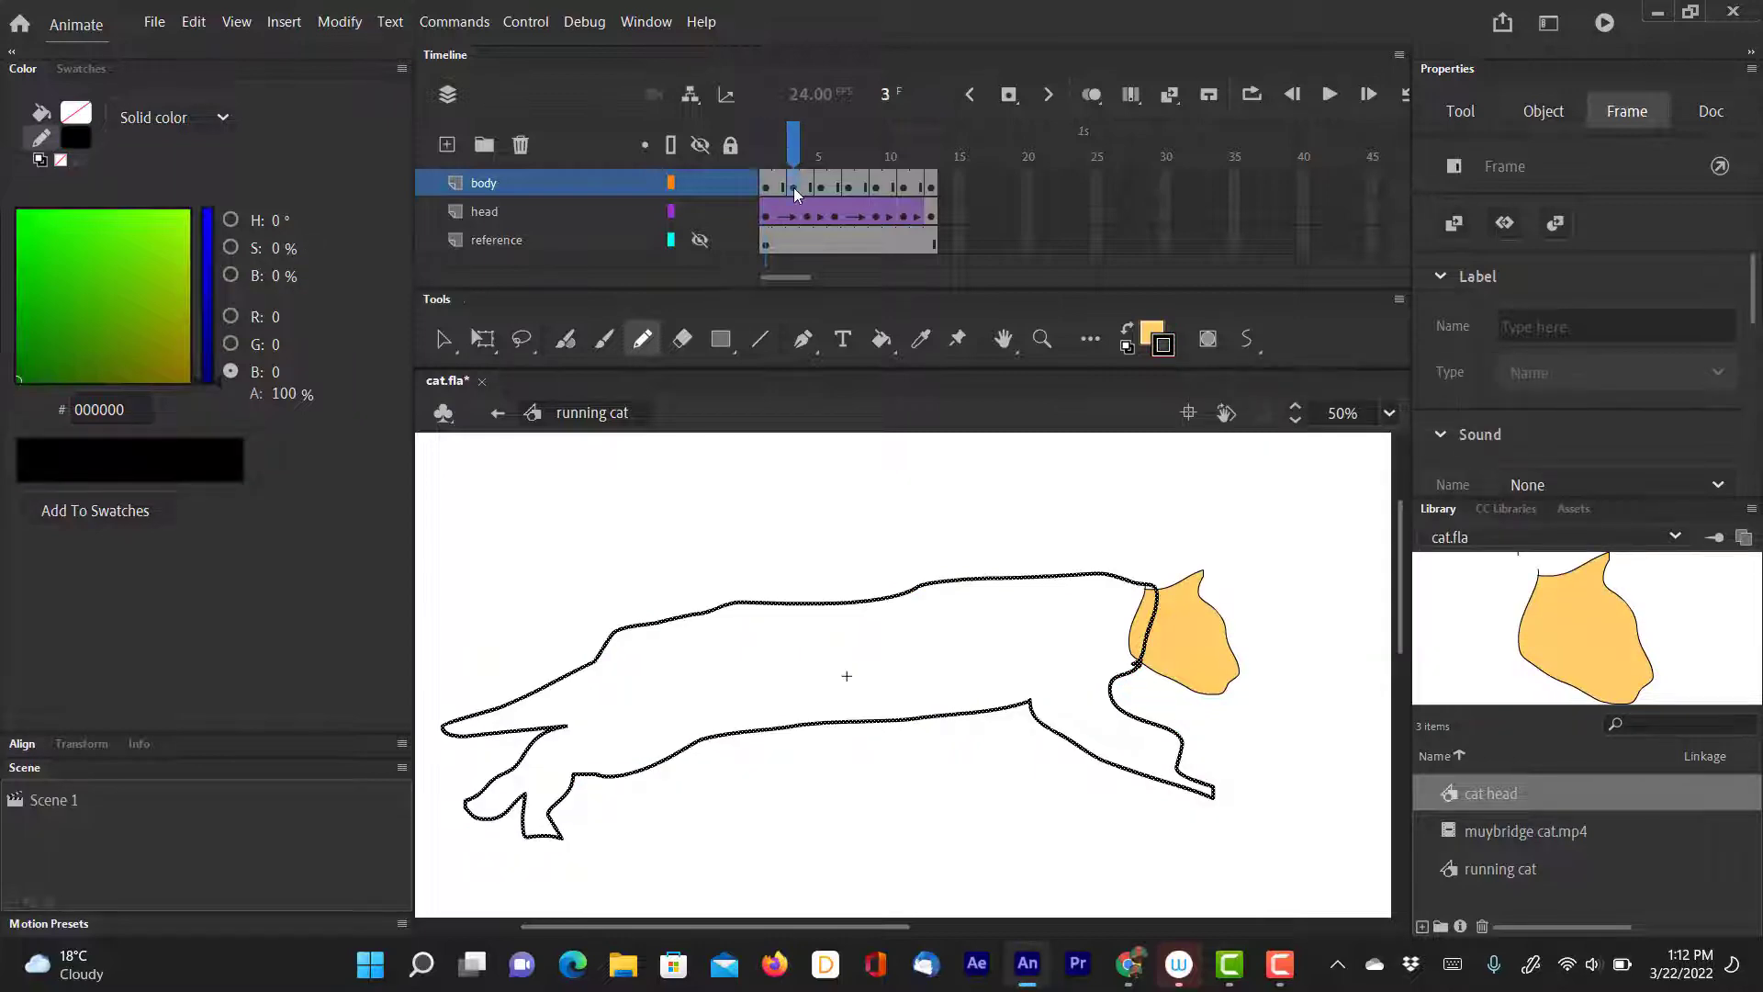
click(1168, 348)
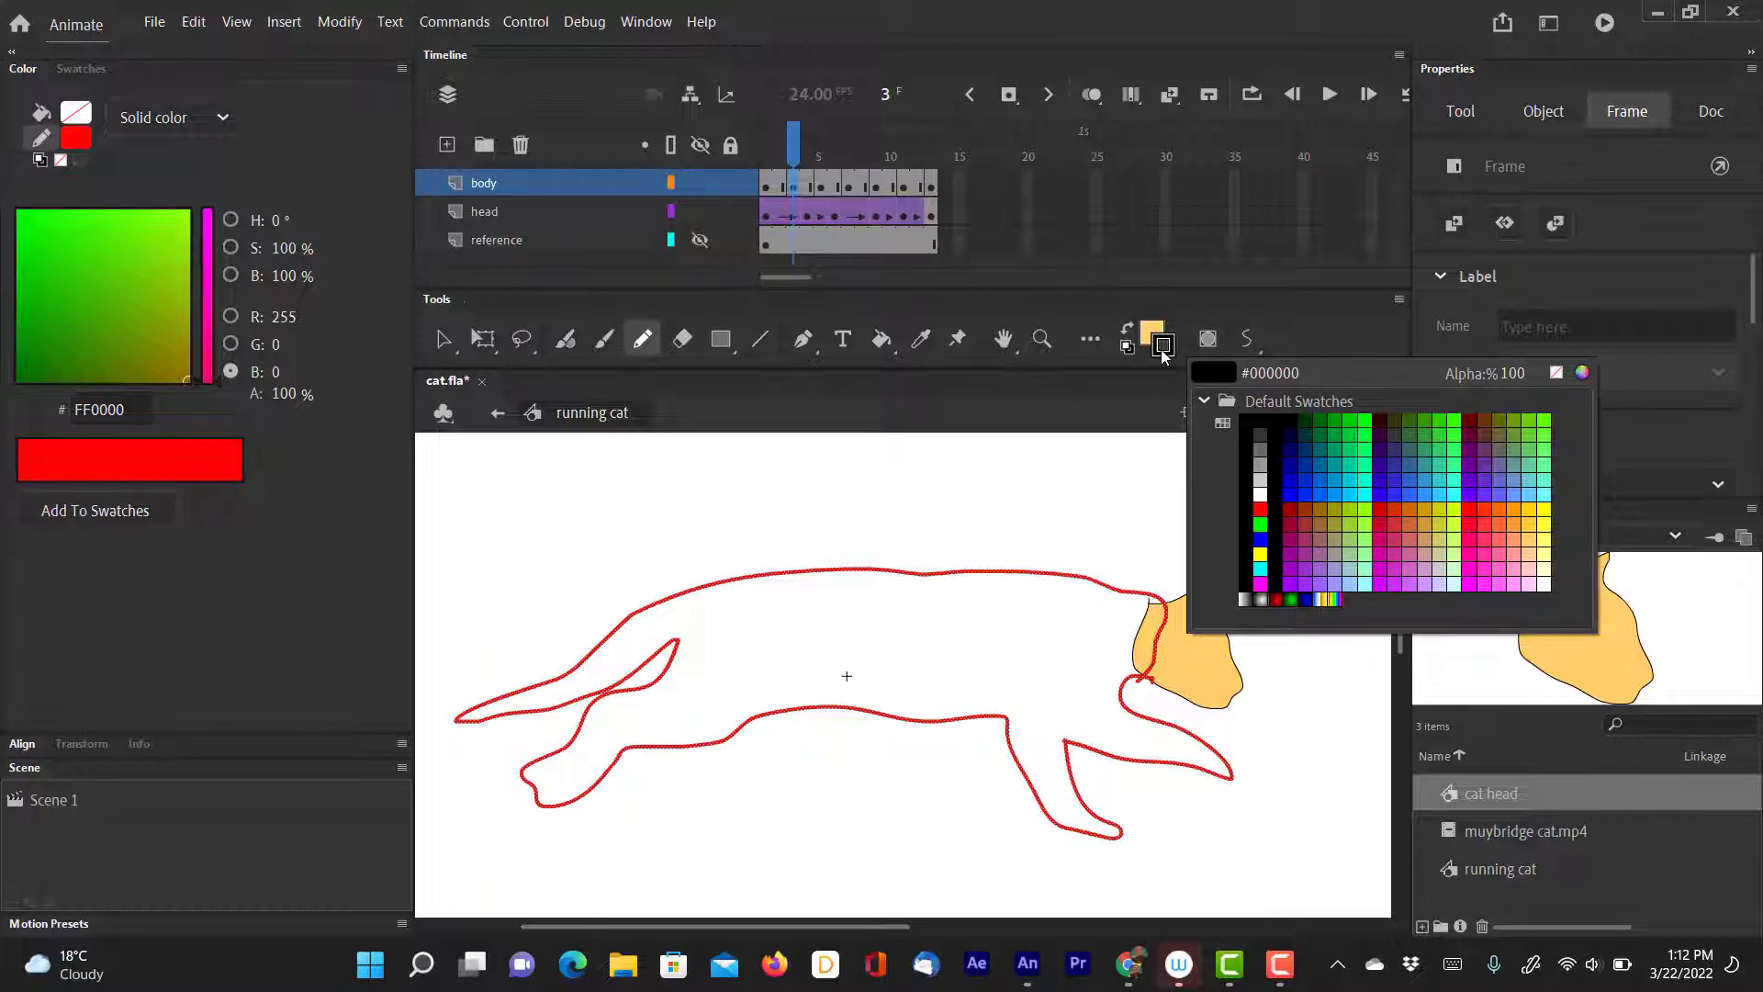
click(1203, 372)
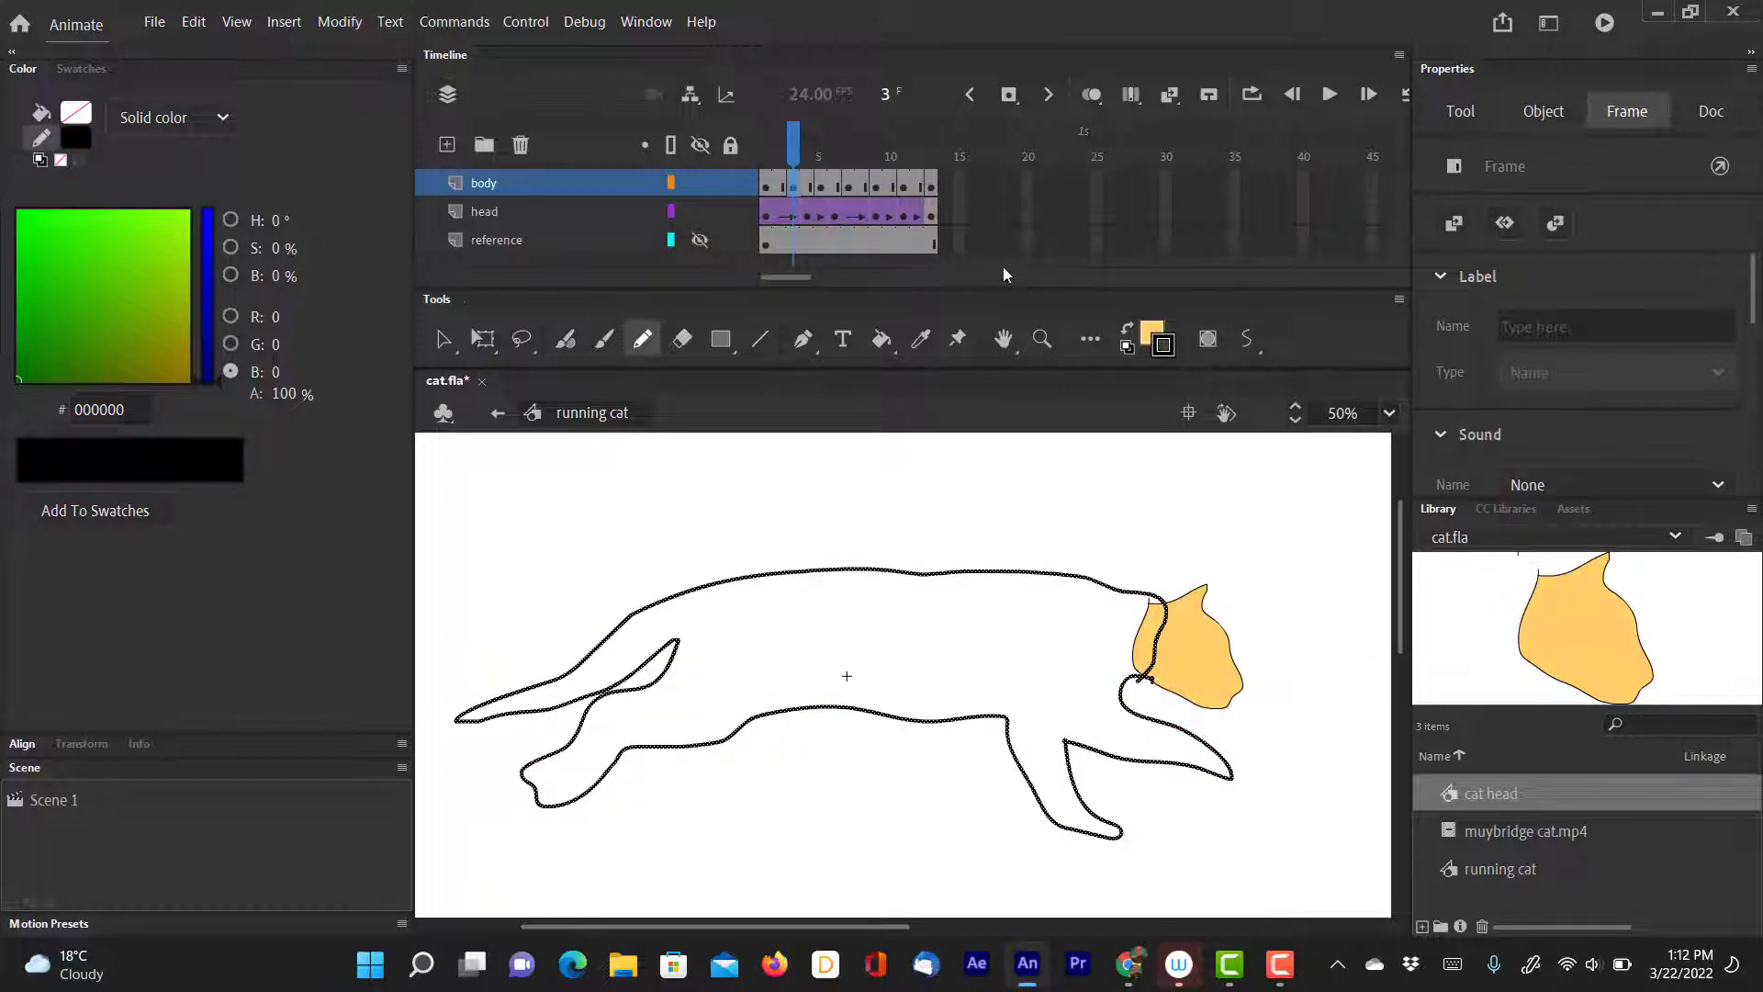
click(819, 188)
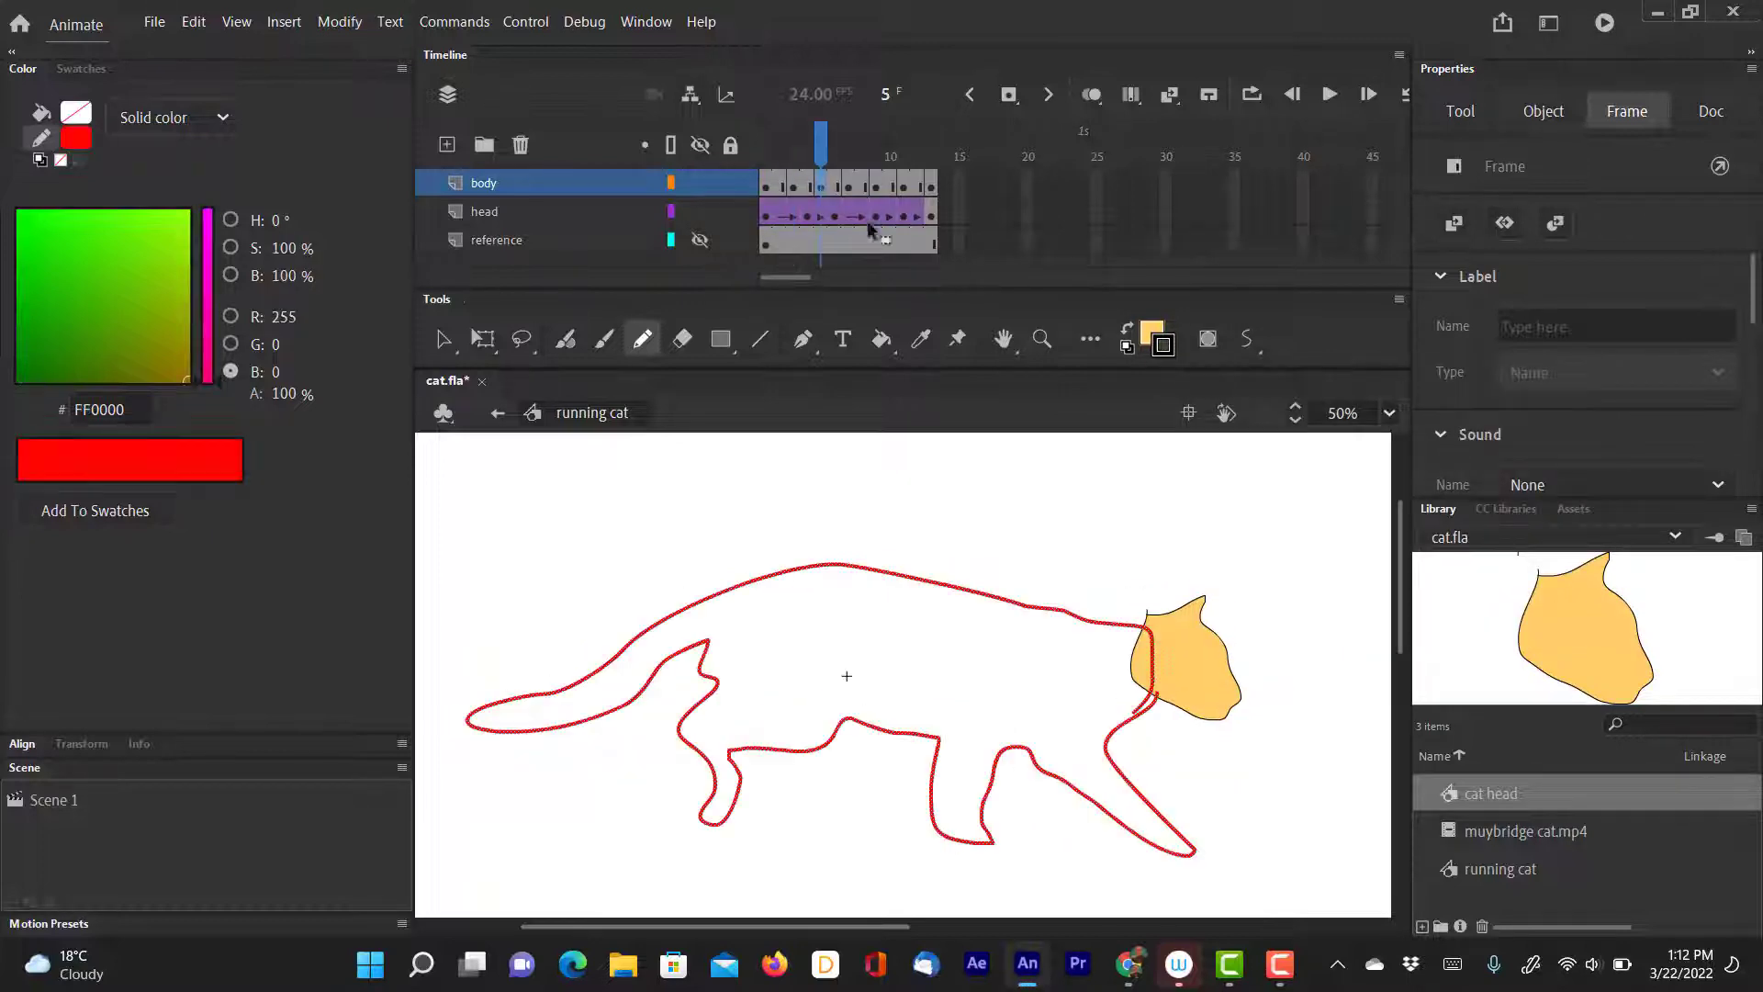
click(1168, 348)
click(1168, 348)
click(1164, 345)
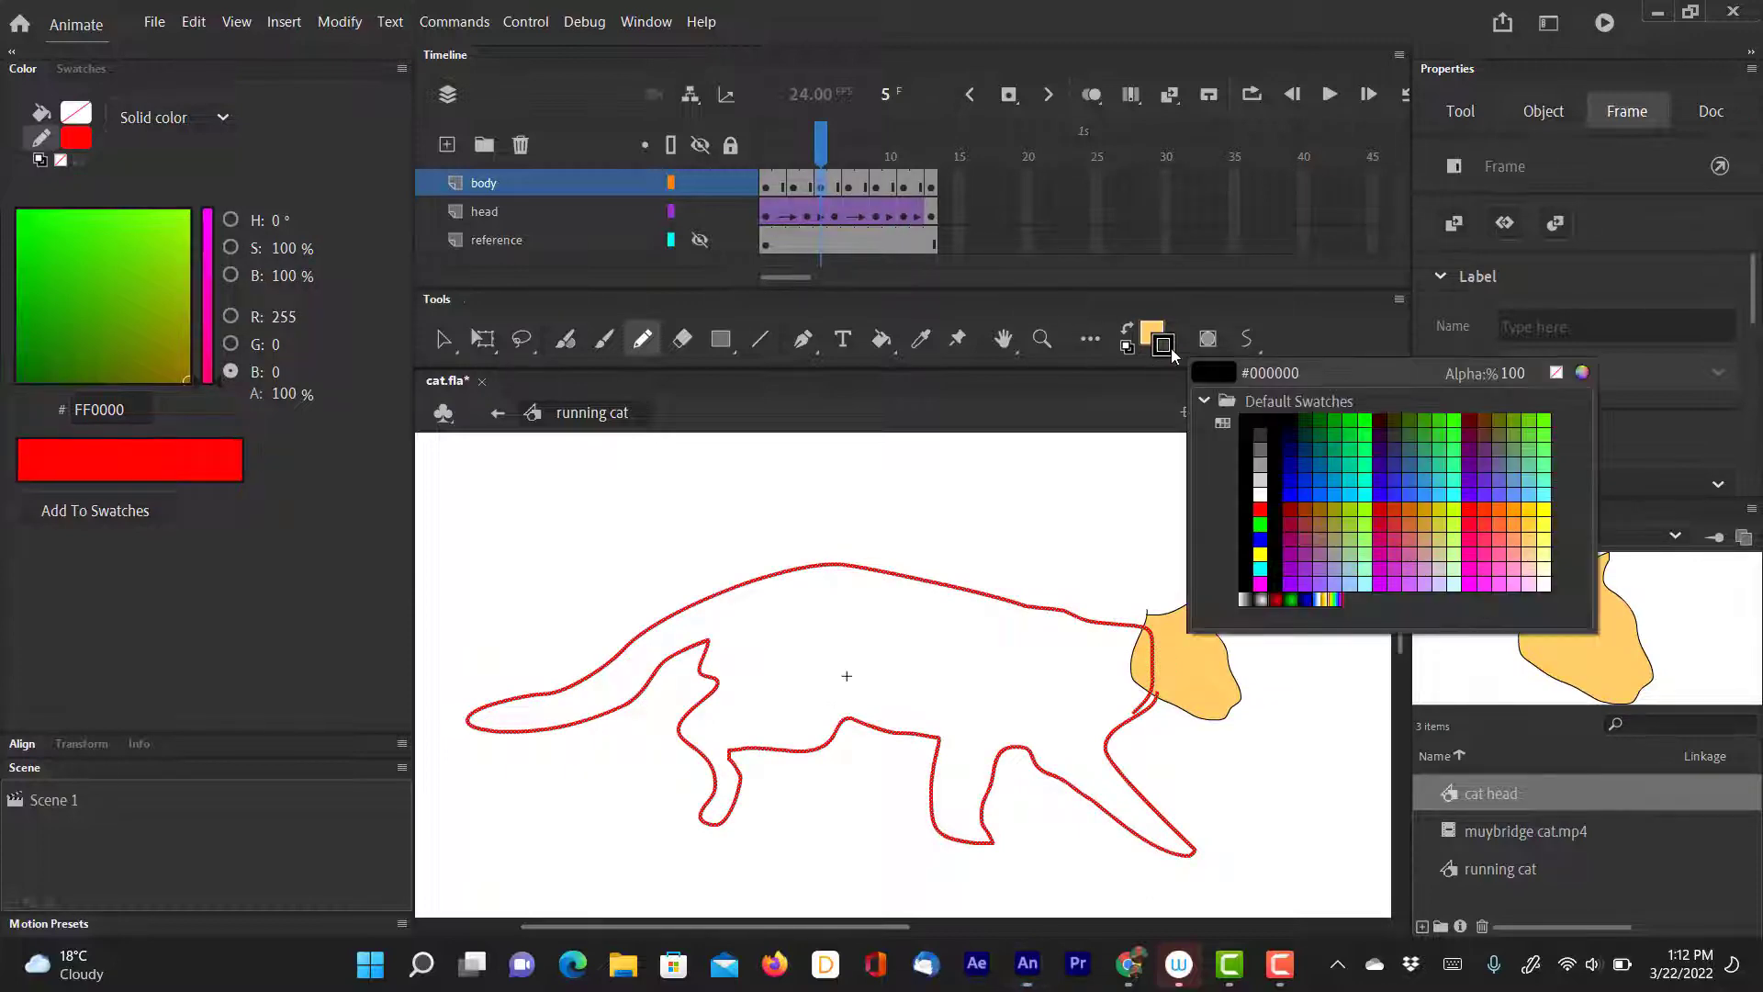
click(1261, 413)
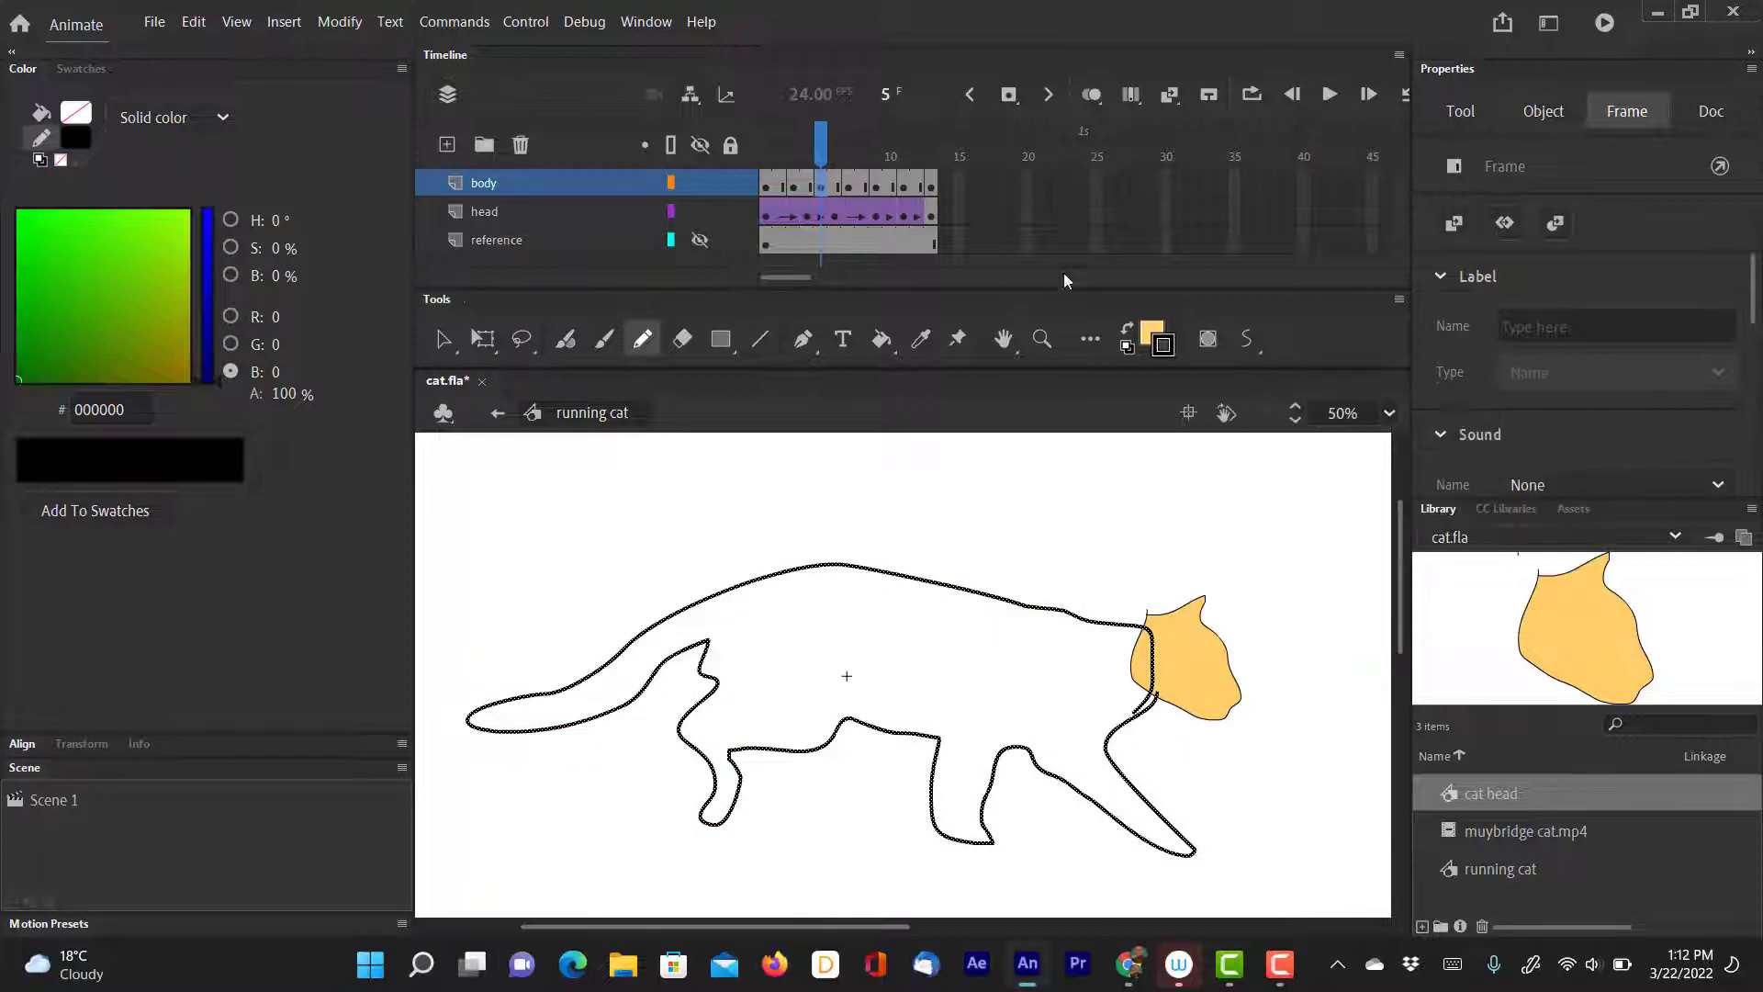
Recolor the body outline at frame 7 to black and the one at frame 9 to dark gray, #333333.
click(855, 187)
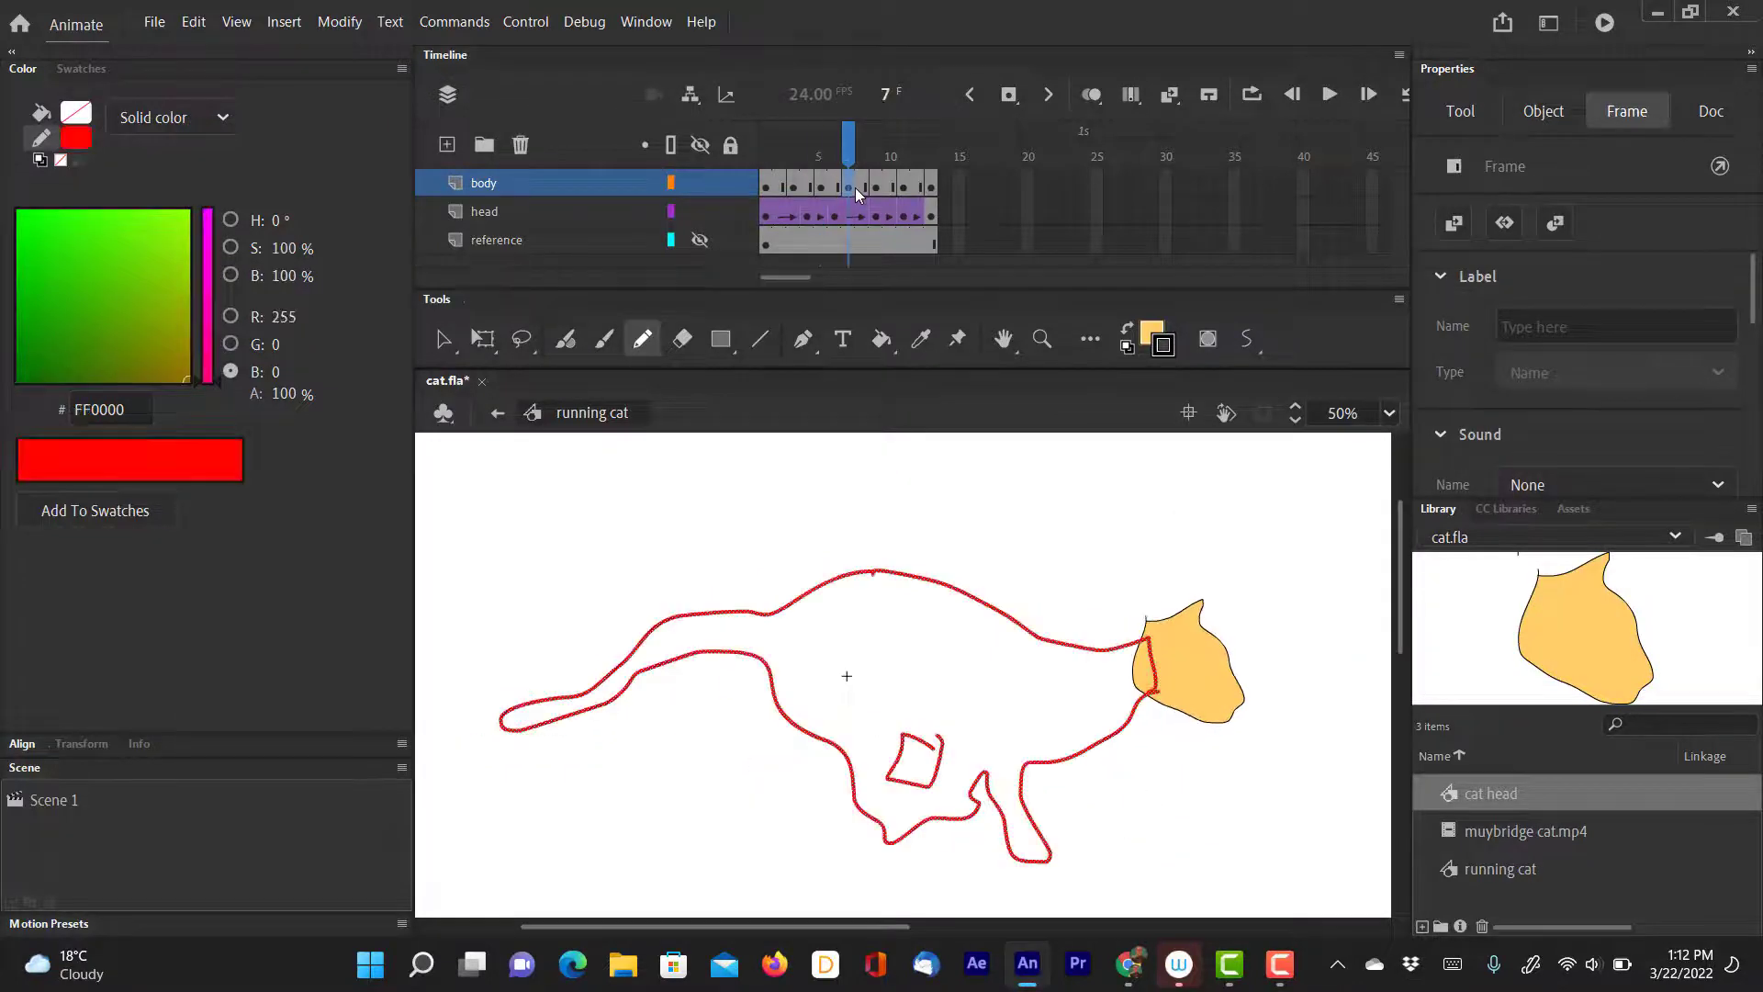
click(1170, 355)
click(1264, 415)
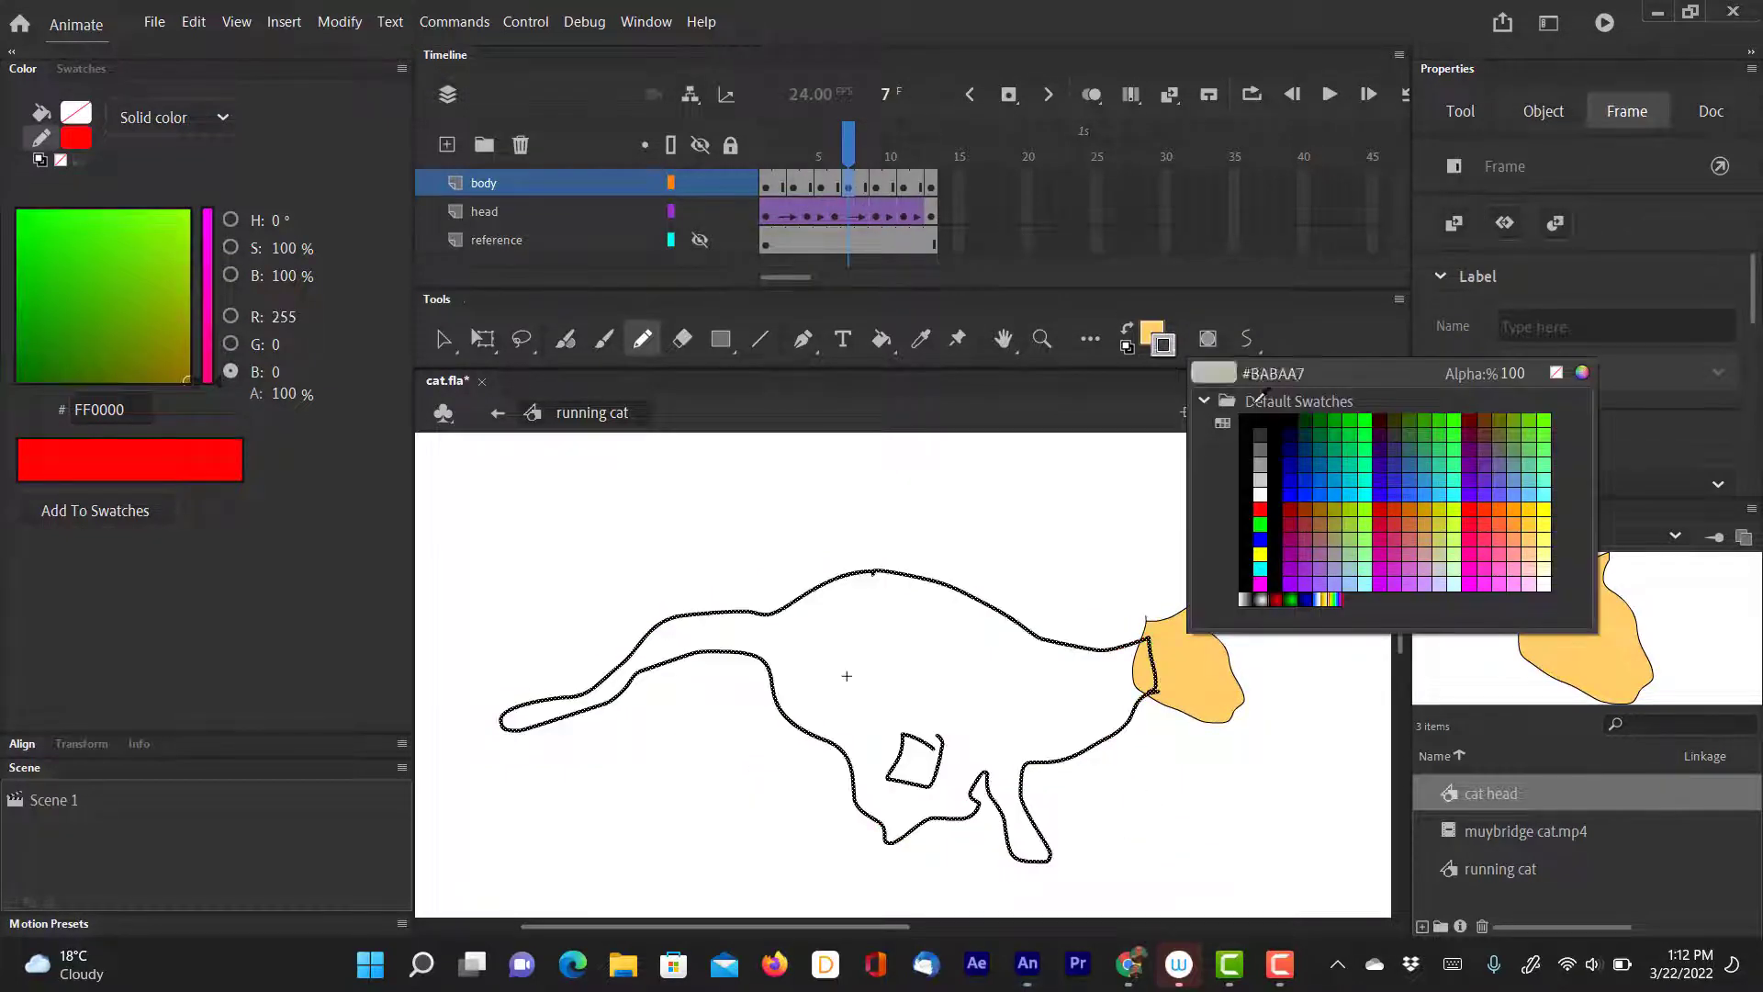
click(879, 186)
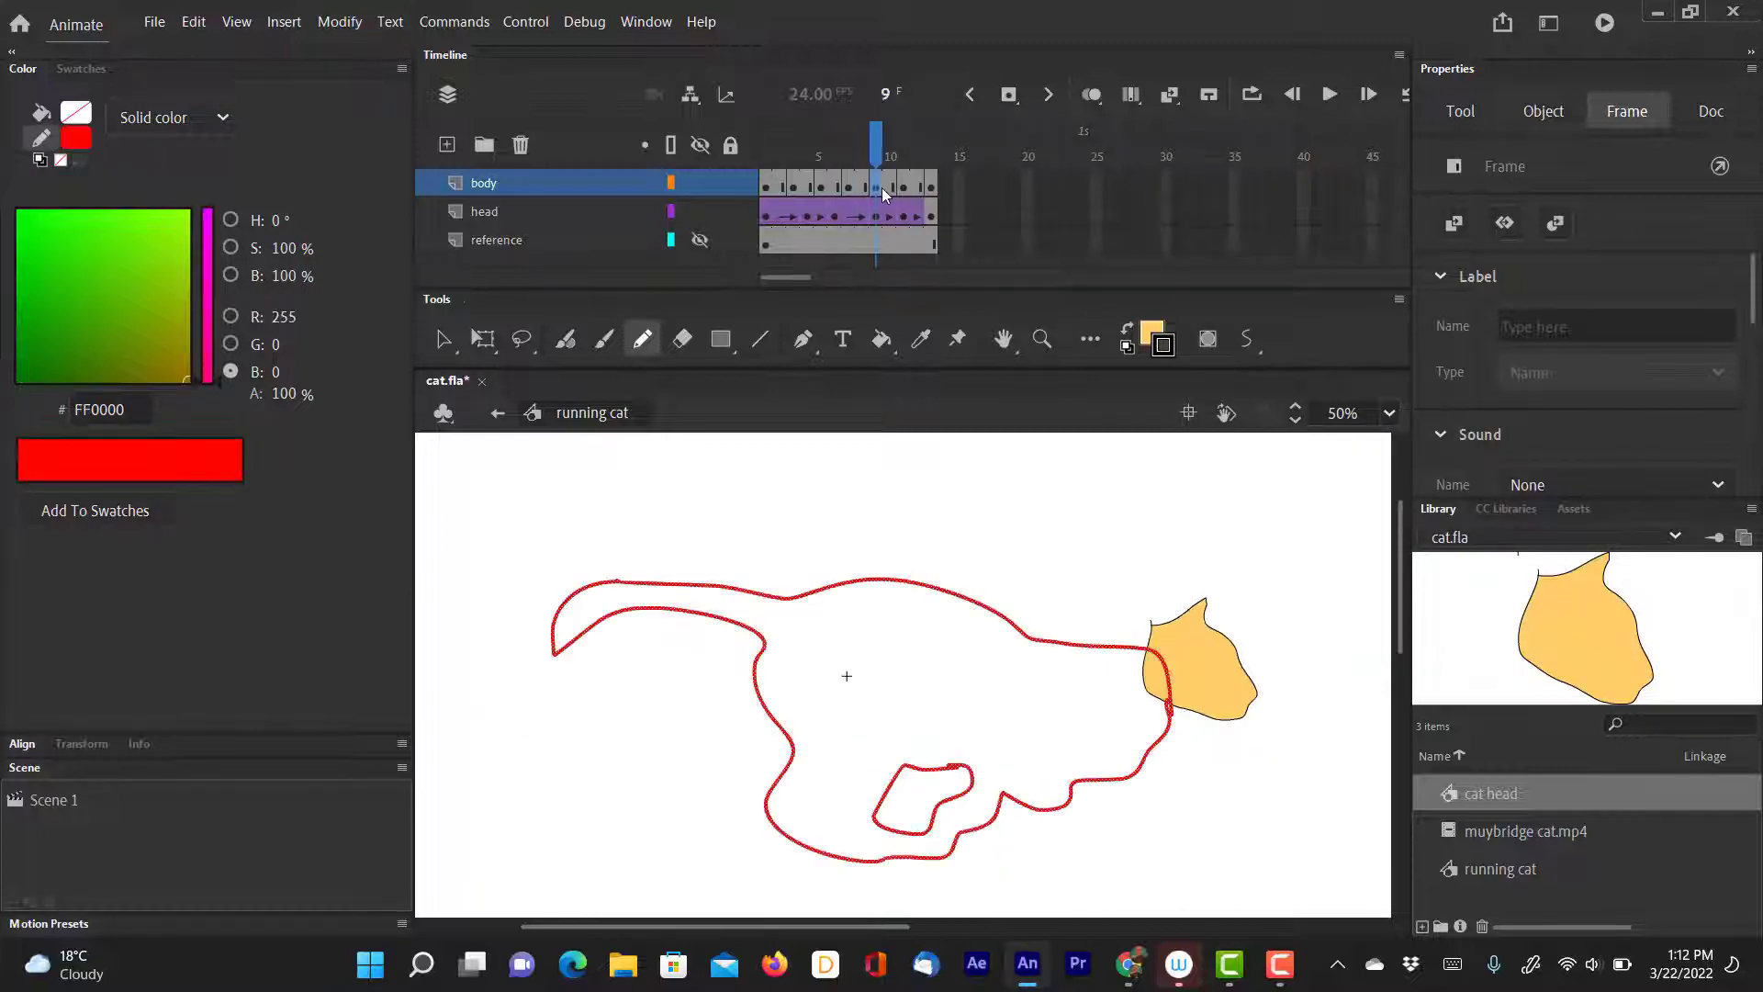
click(1161, 354)
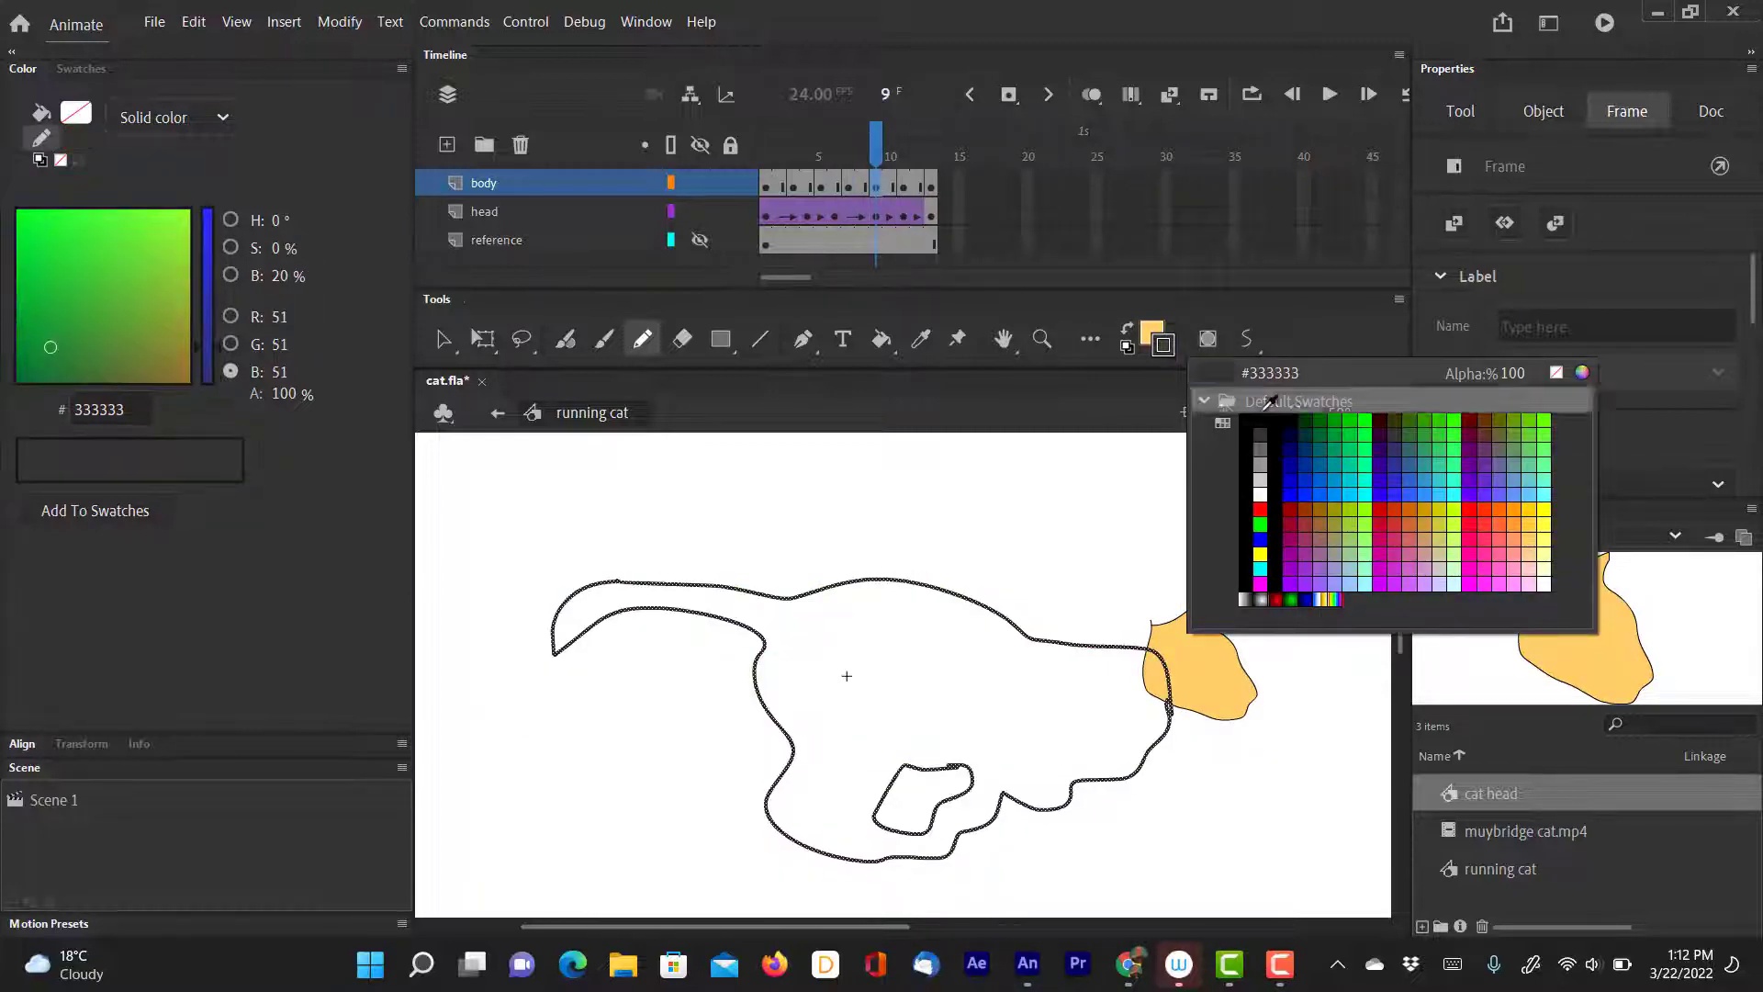
click(1270, 401)
Recolor the body outlines at frames 11 and 13 to black, #000000.
click(909, 186)
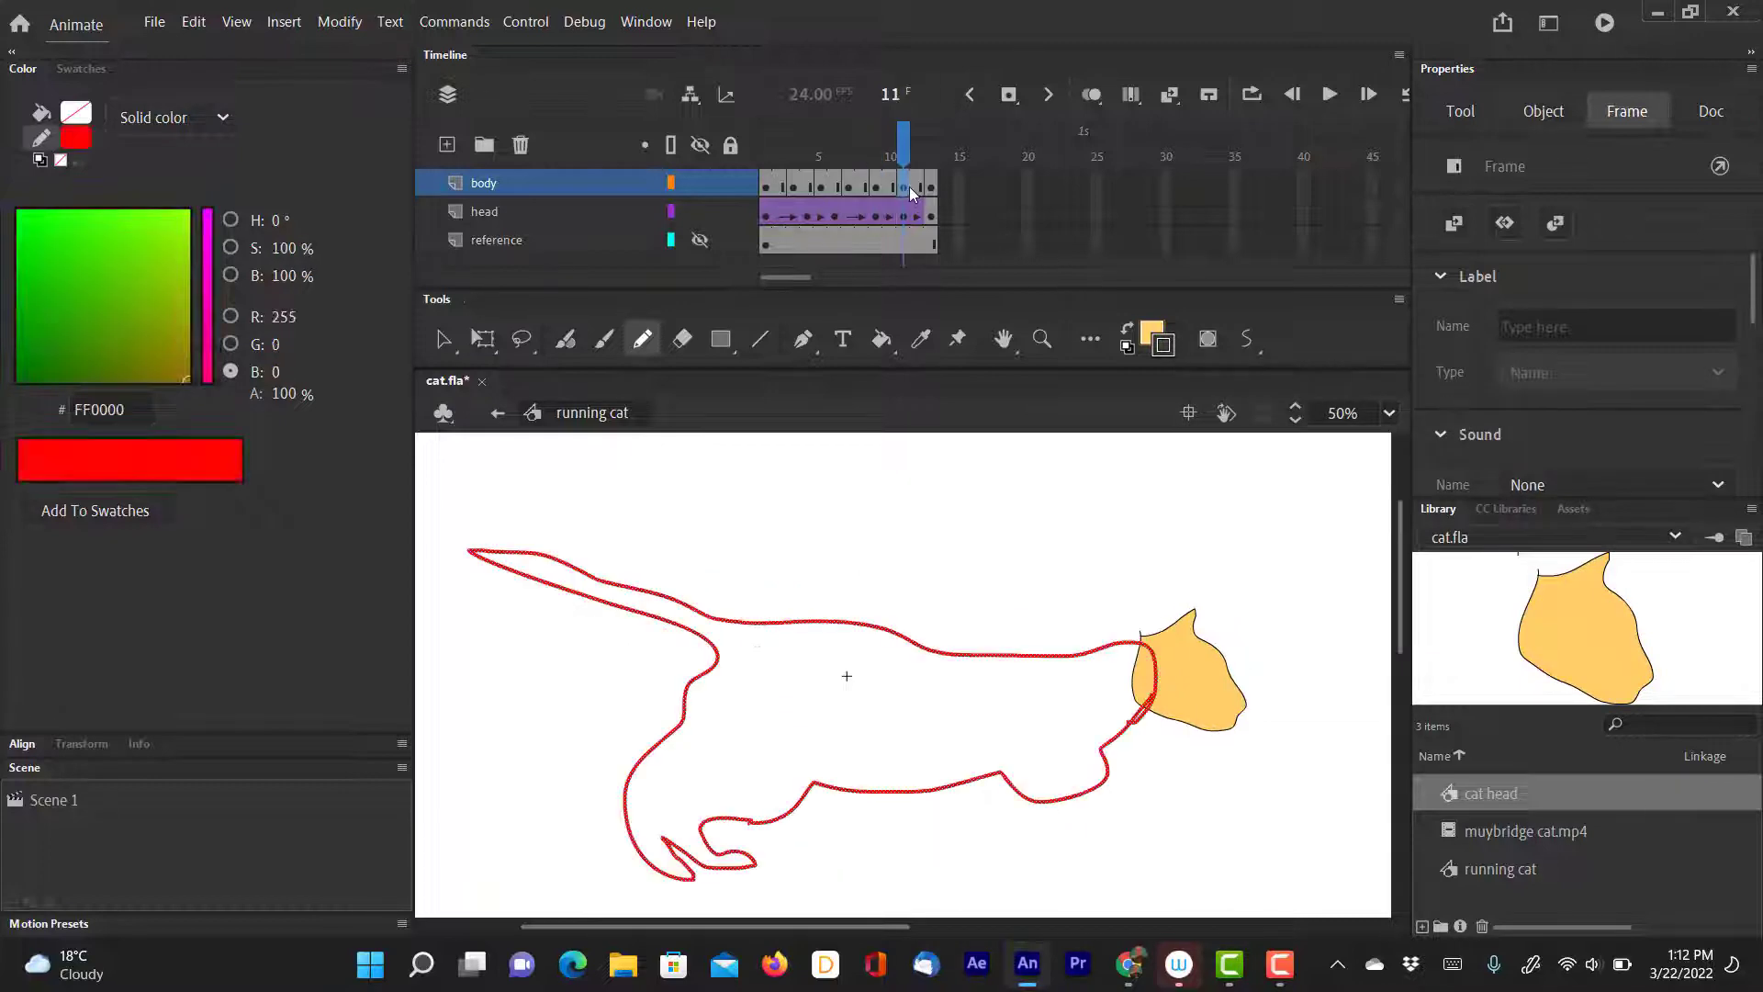
click(1163, 344)
click(1262, 415)
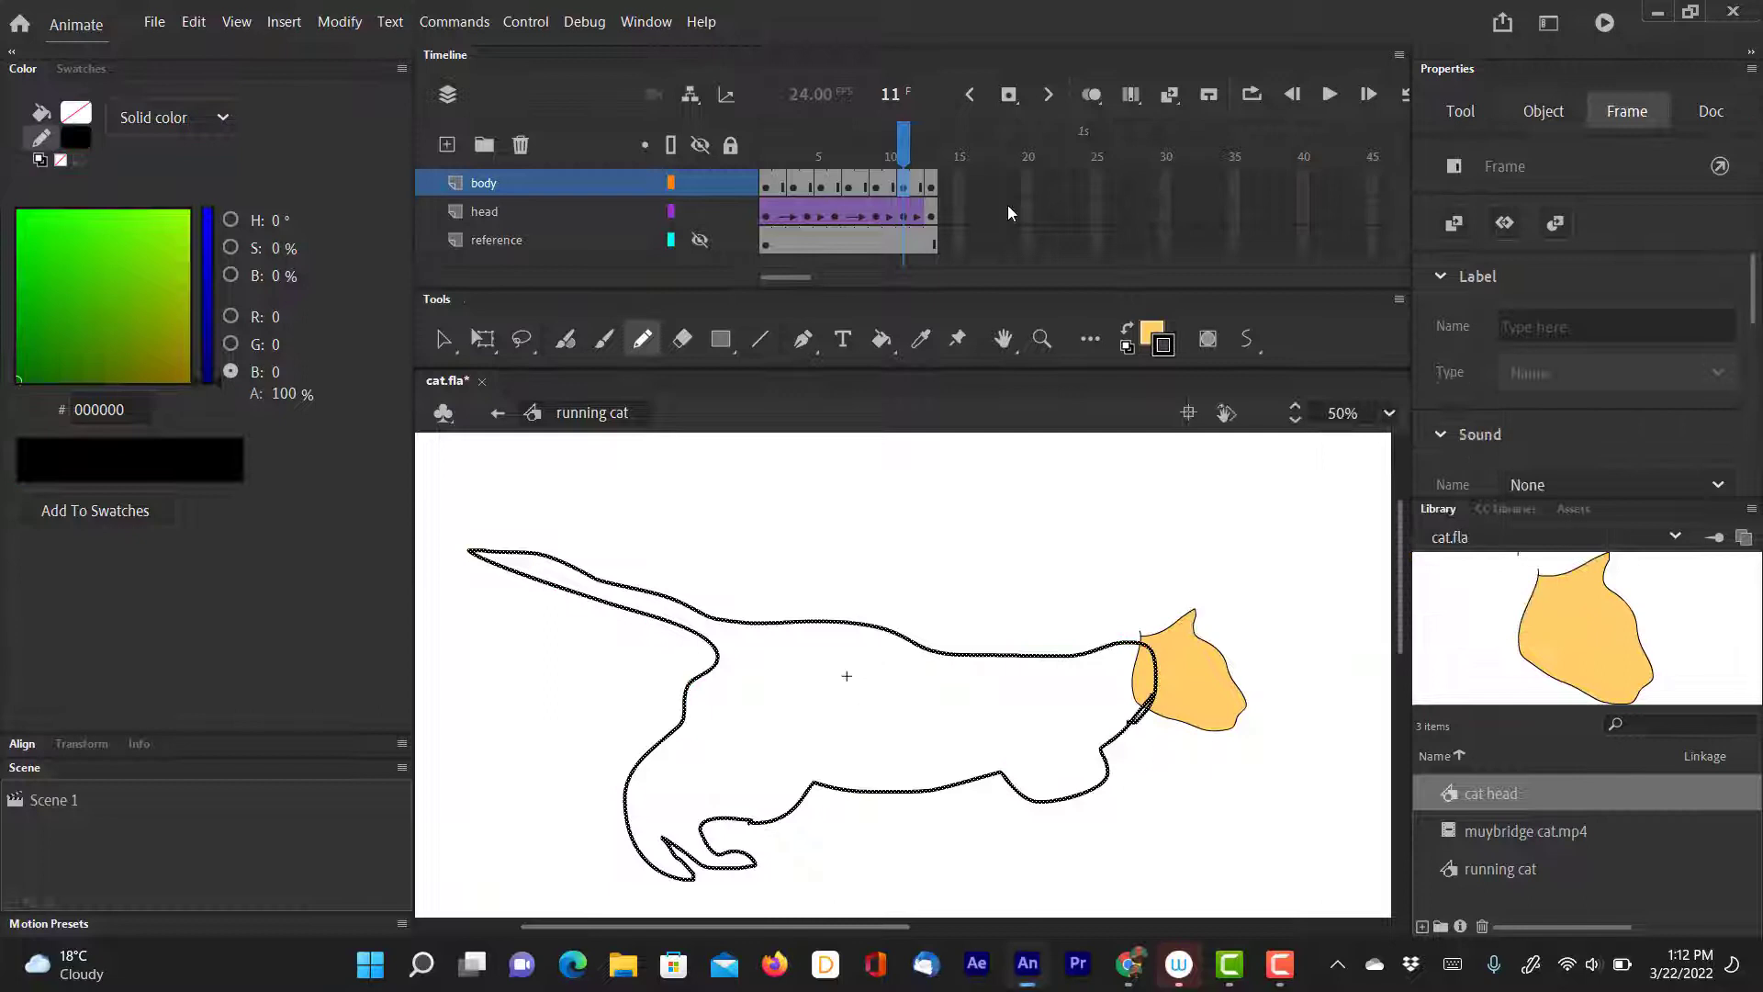
click(932, 186)
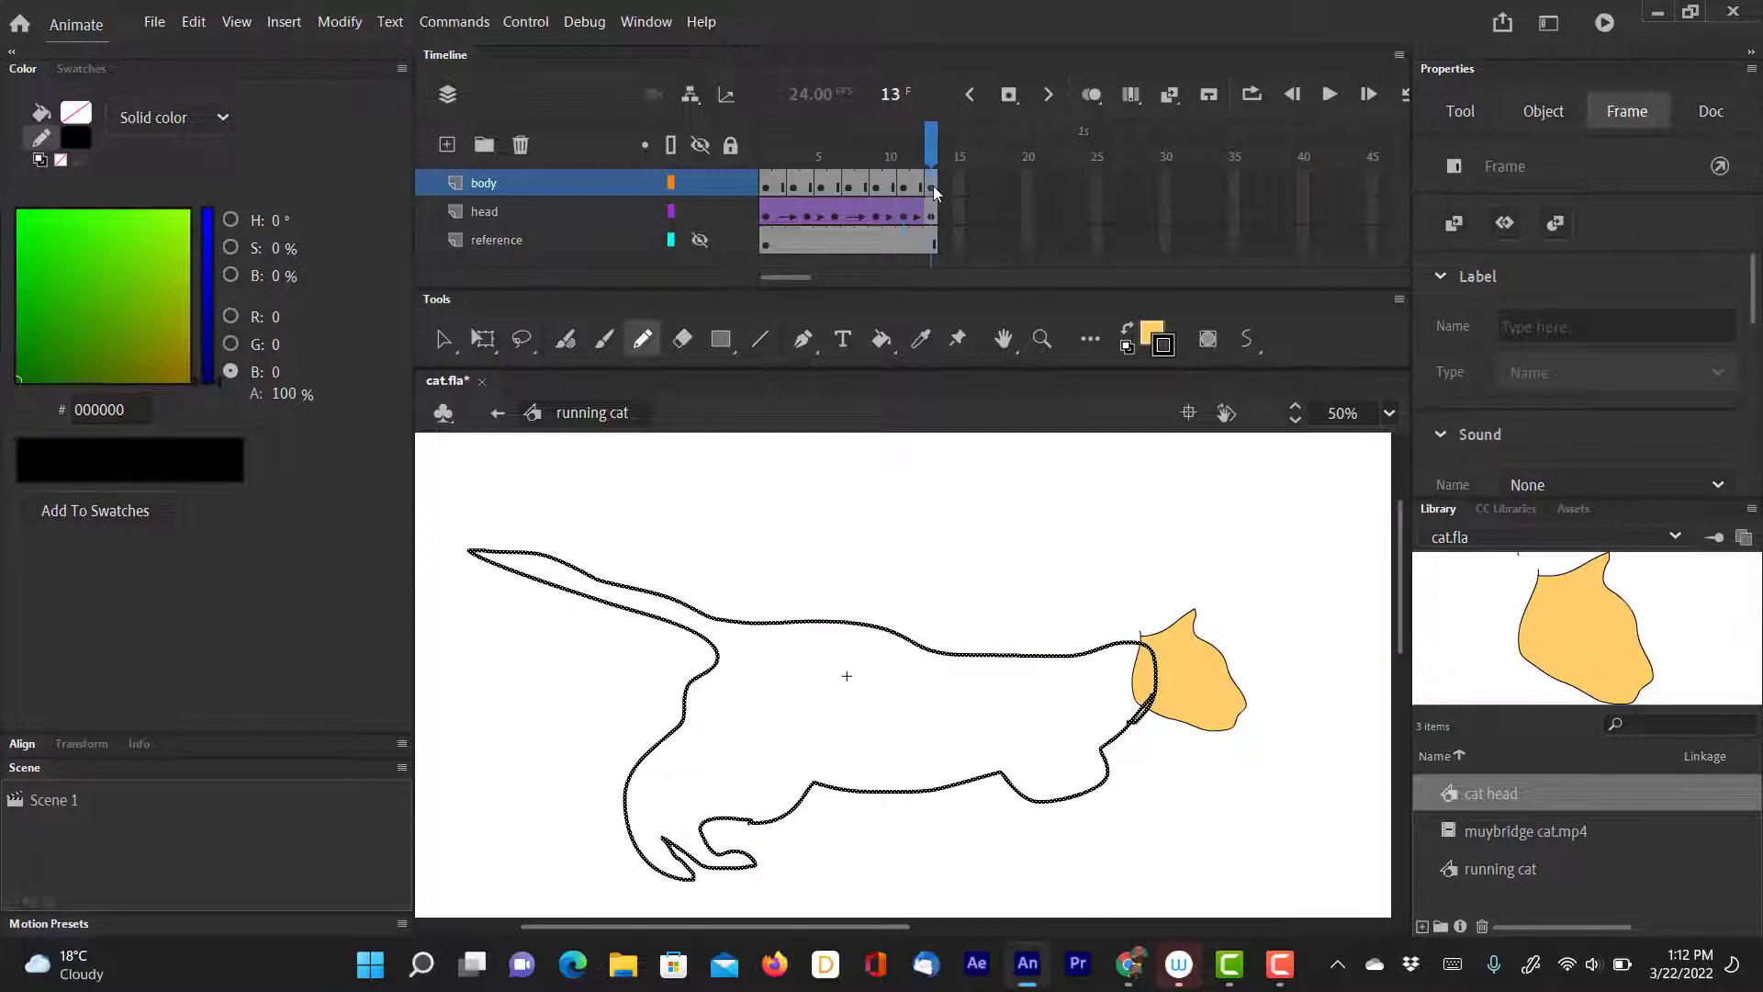
click(1163, 344)
click(1263, 415)
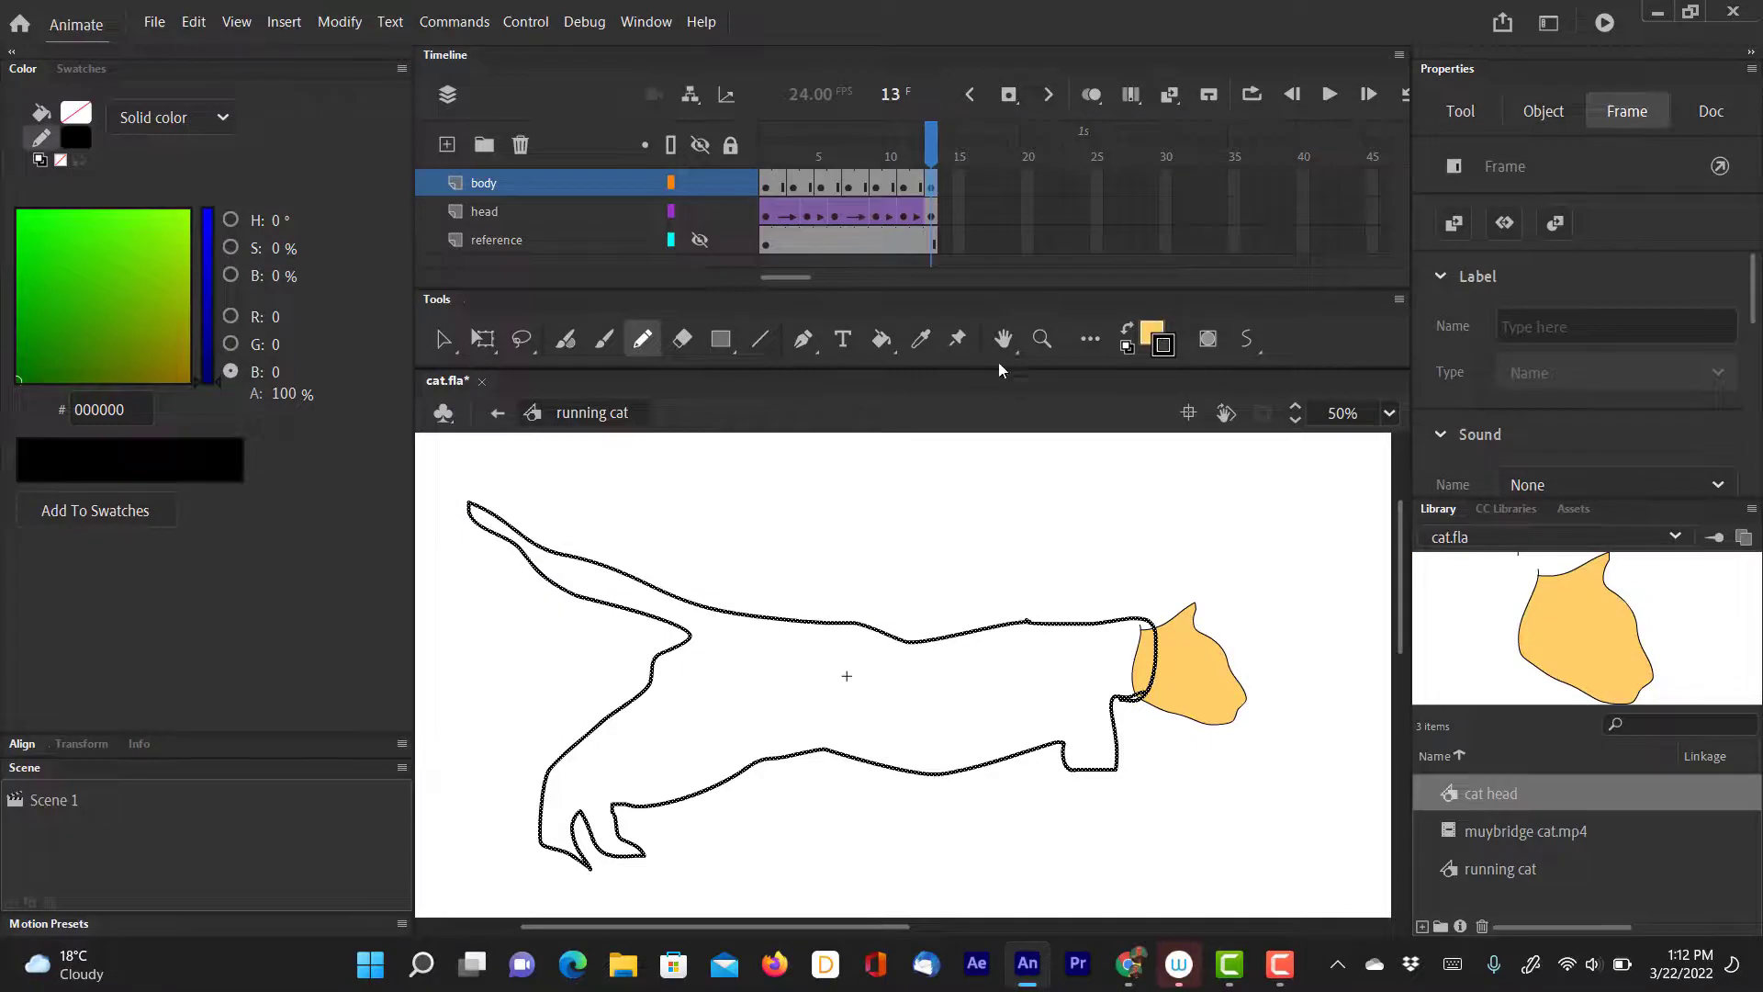
Set the Paint Bucket to Close Medium Gaps and fill the body at frame 13 with the head's light orange.
click(882, 339)
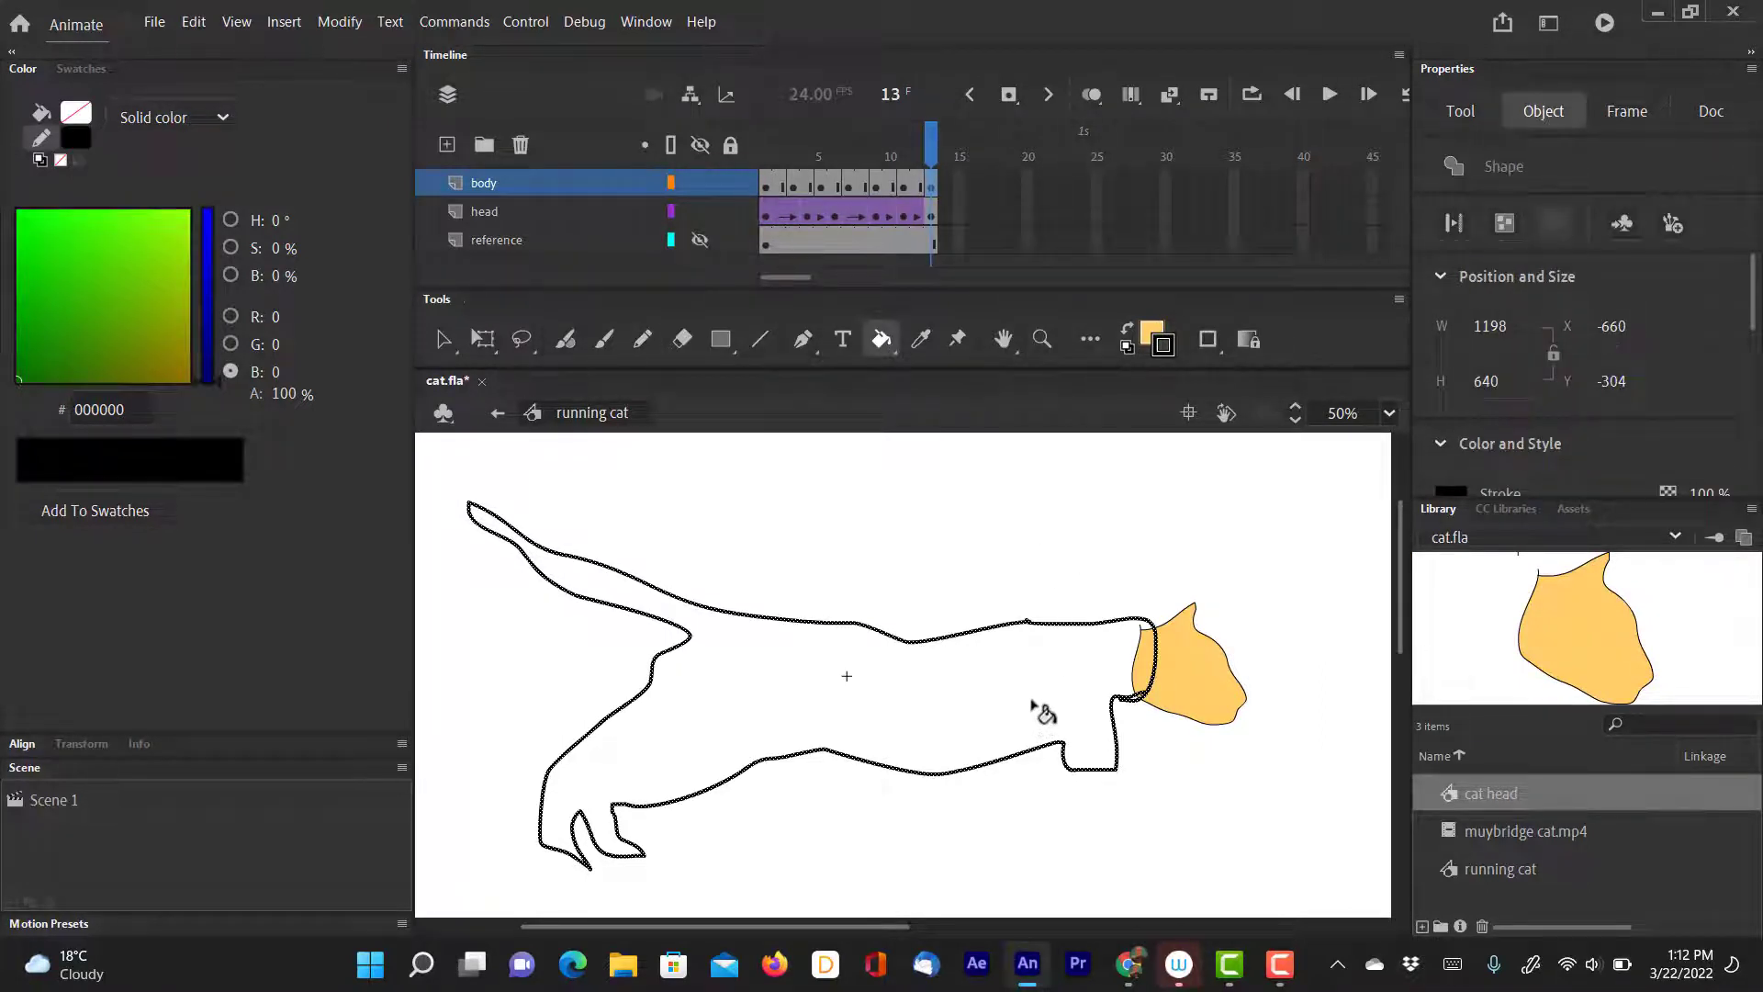
click(1210, 339)
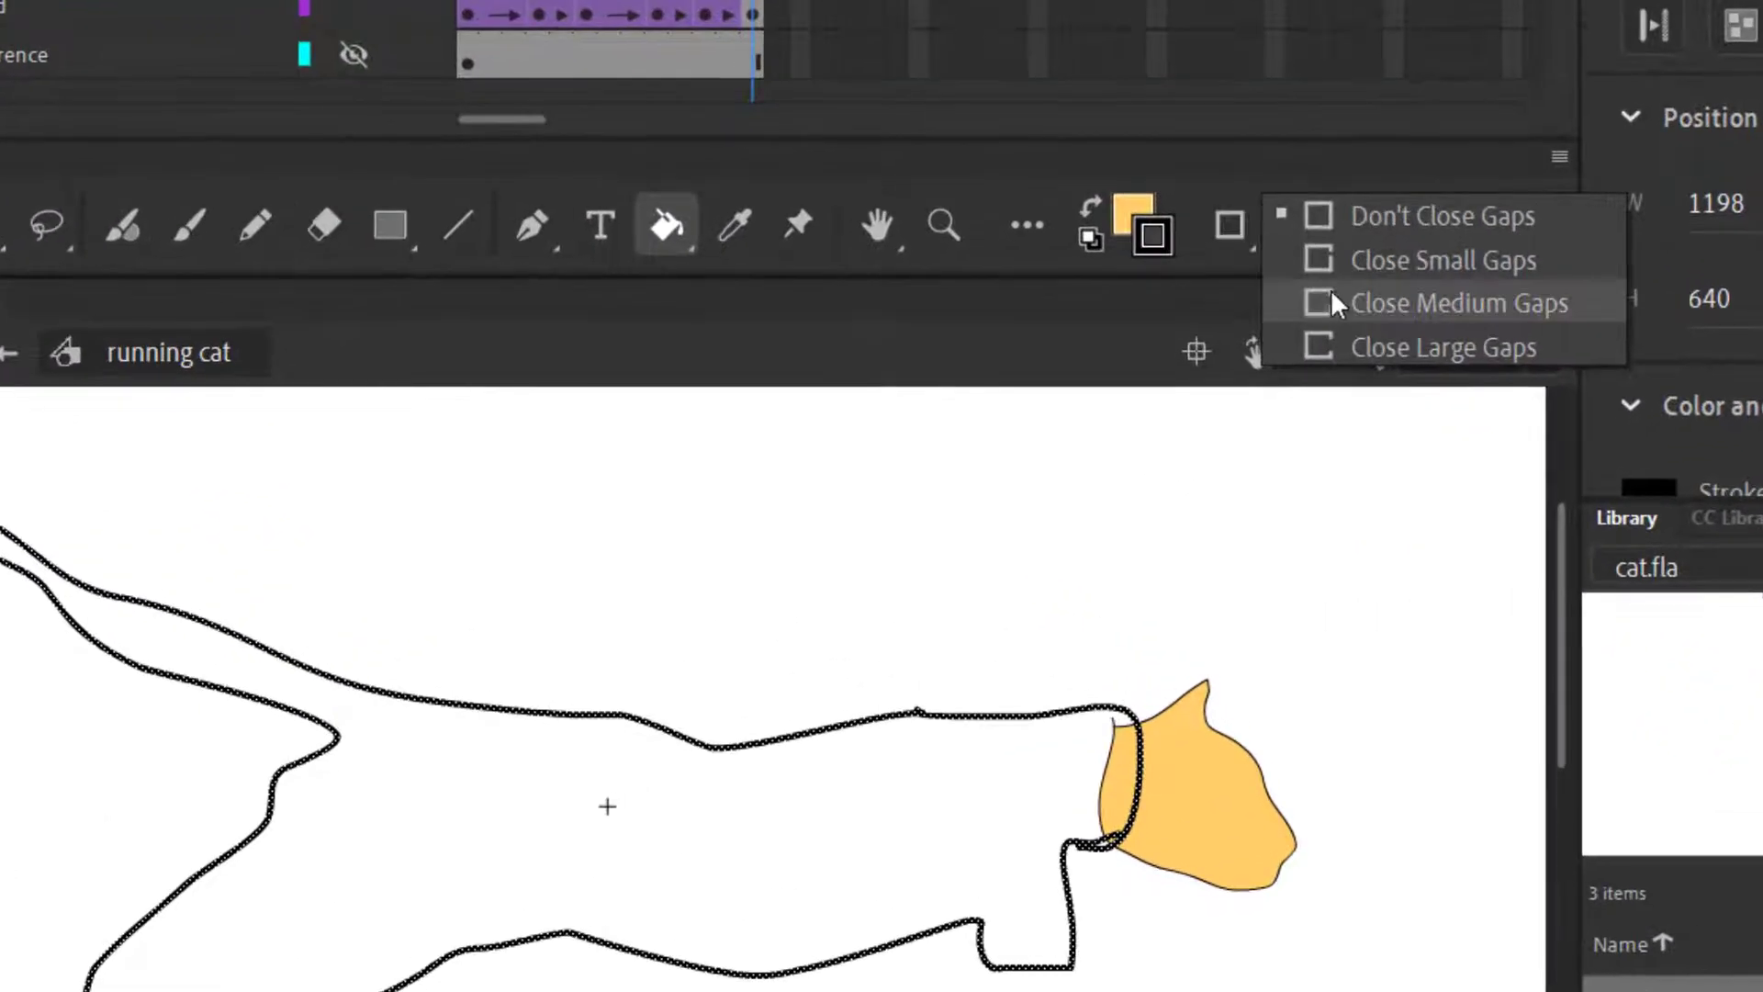
click(1336, 301)
click(902, 859)
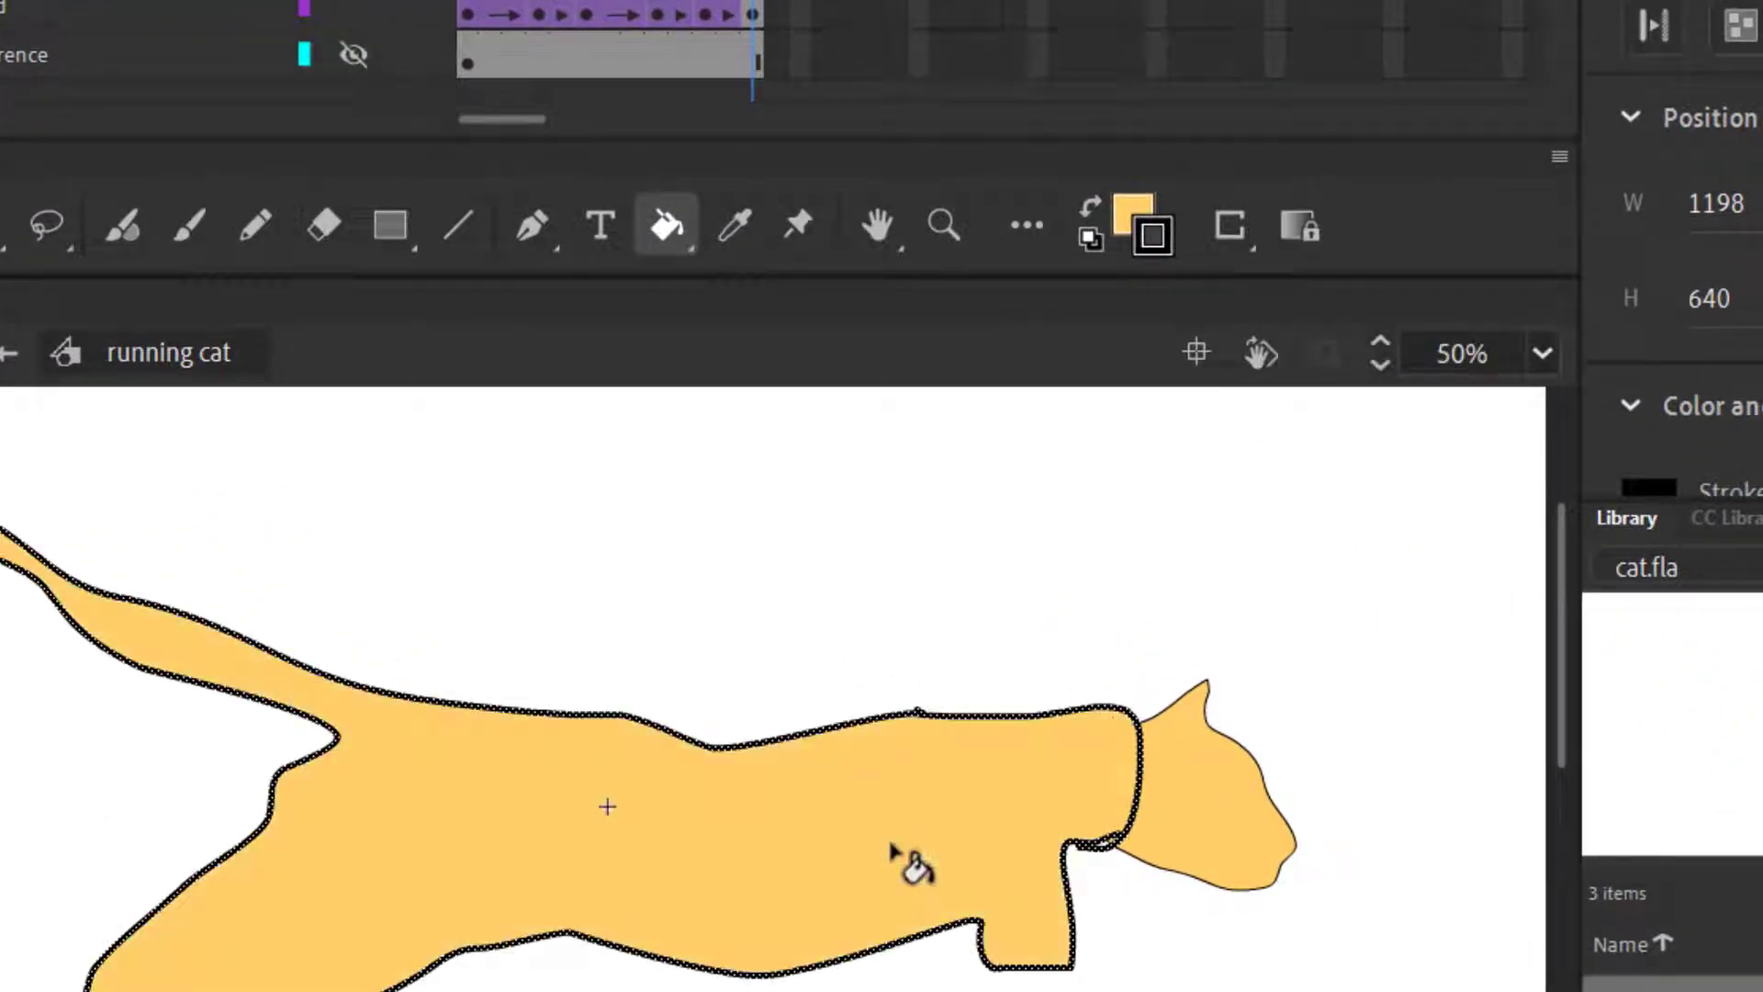
Fill the body poses of the keyframes at frames 11, 9 and 7 with the same light orange.
click(730, 55)
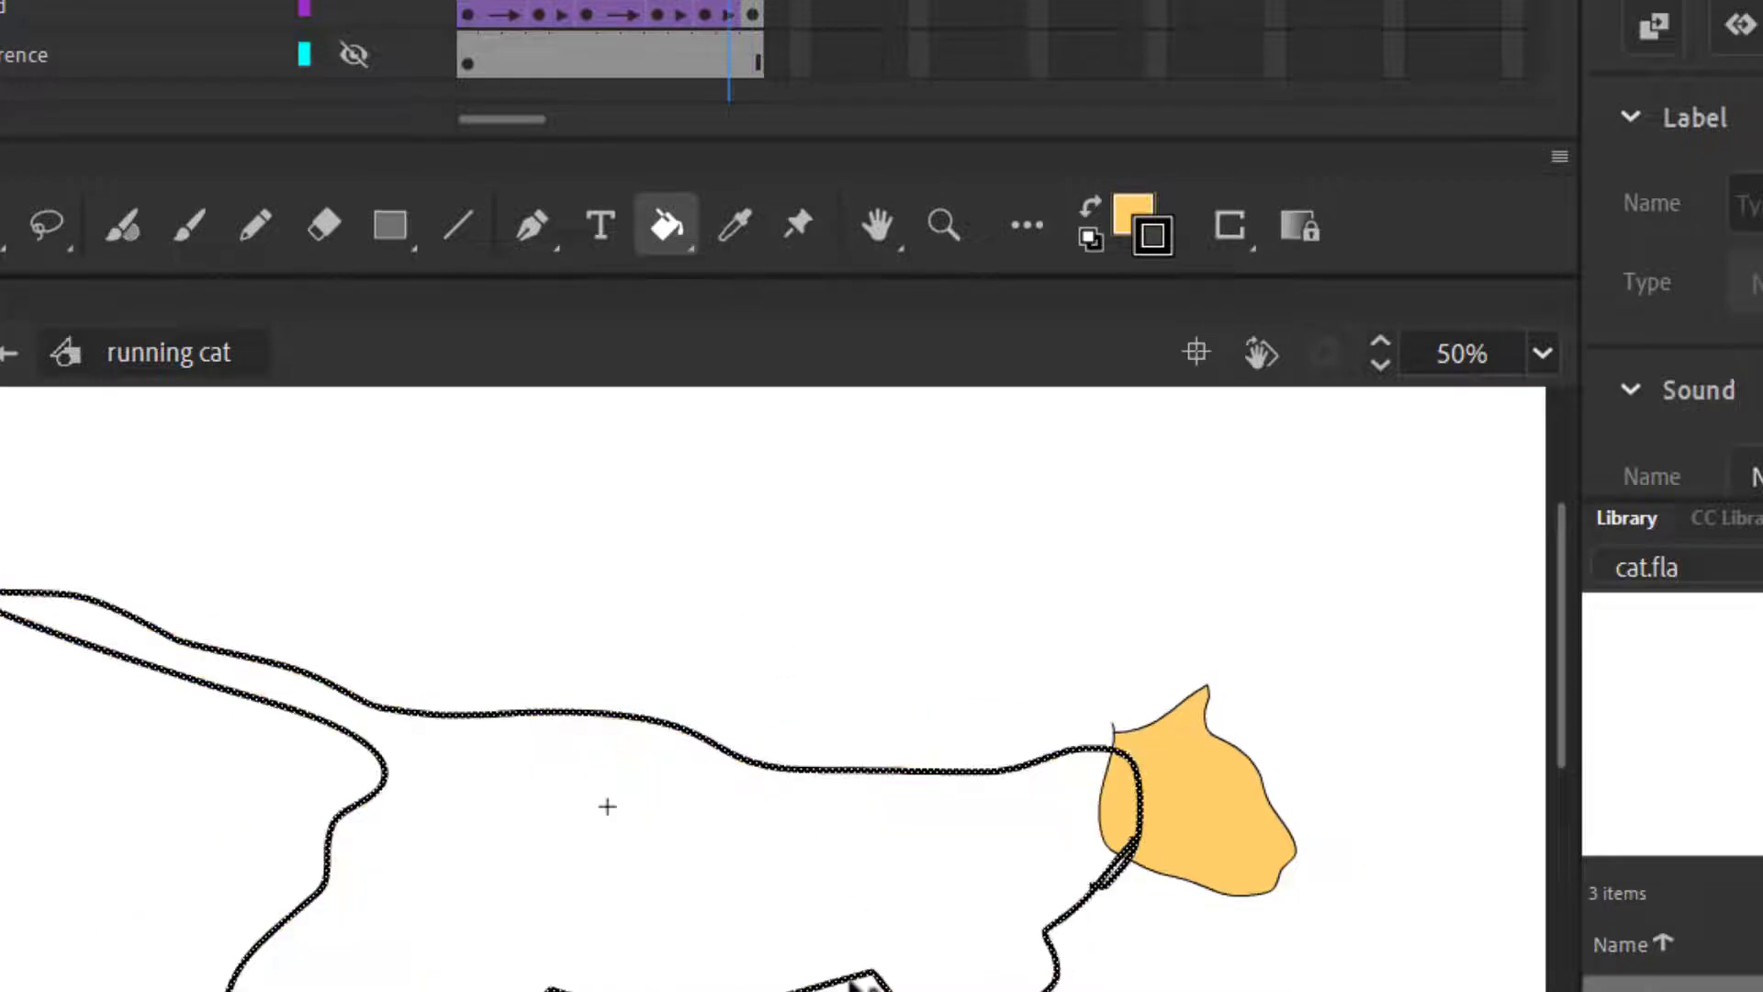
click(838, 863)
click(657, 14)
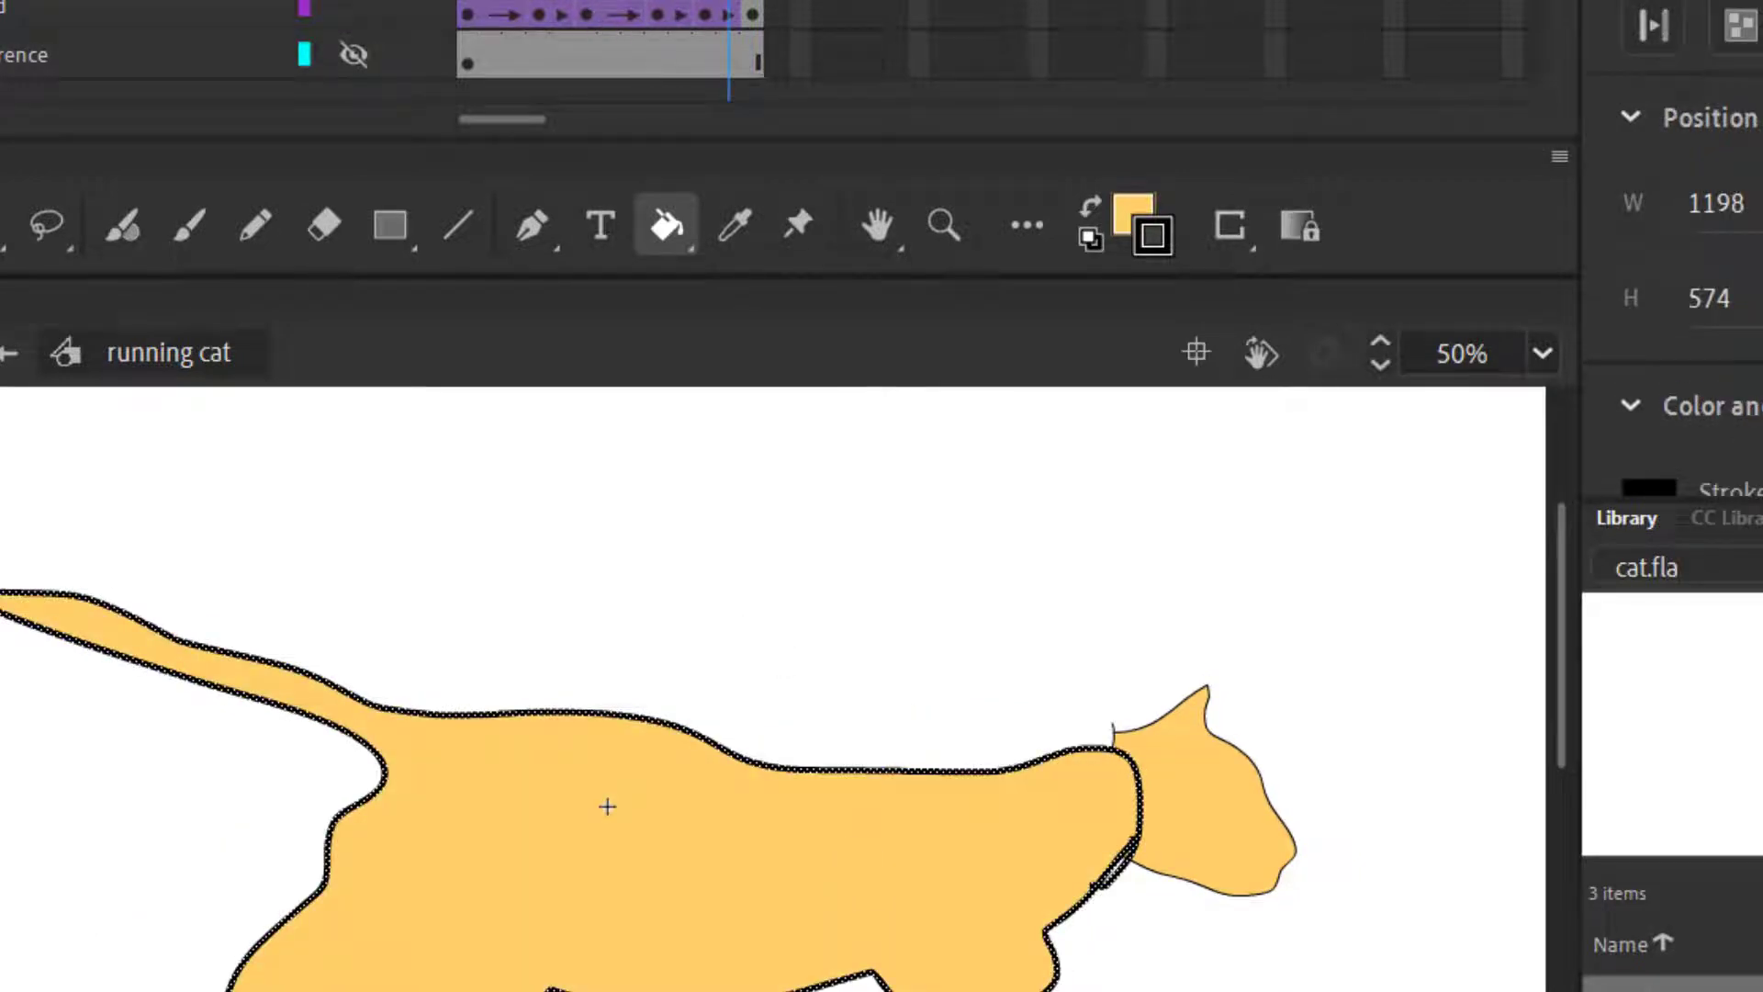
click(661, 808)
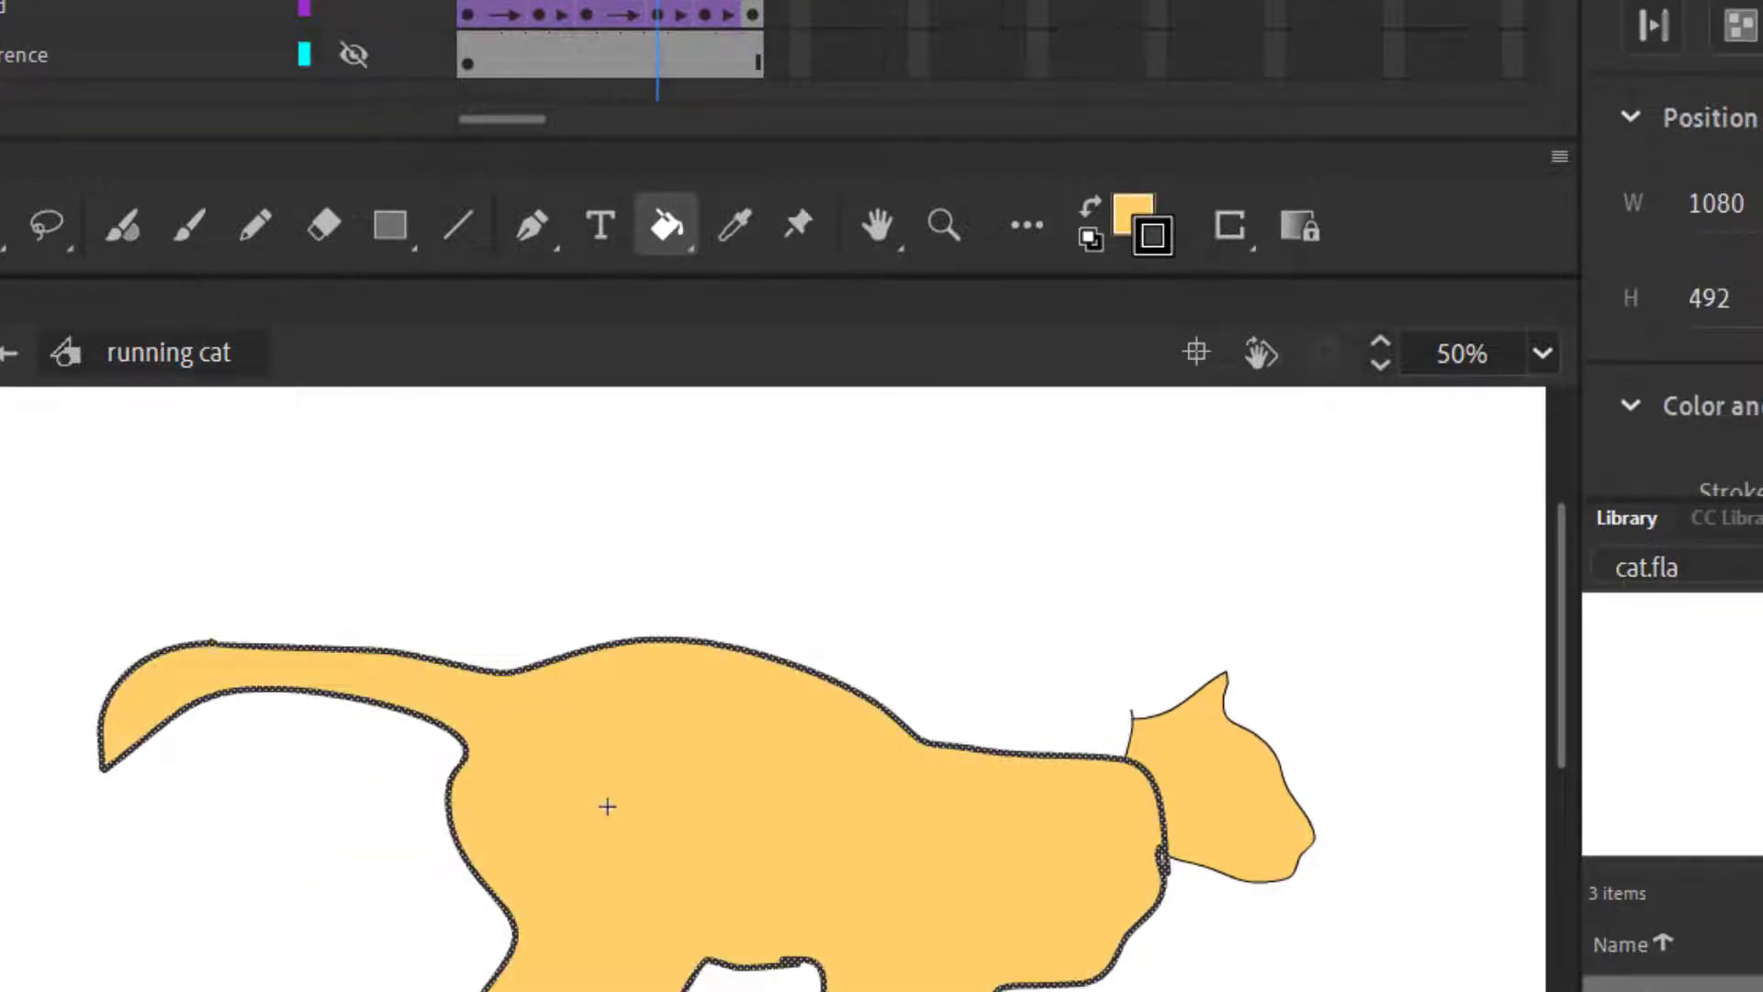
click(610, 37)
click(687, 767)
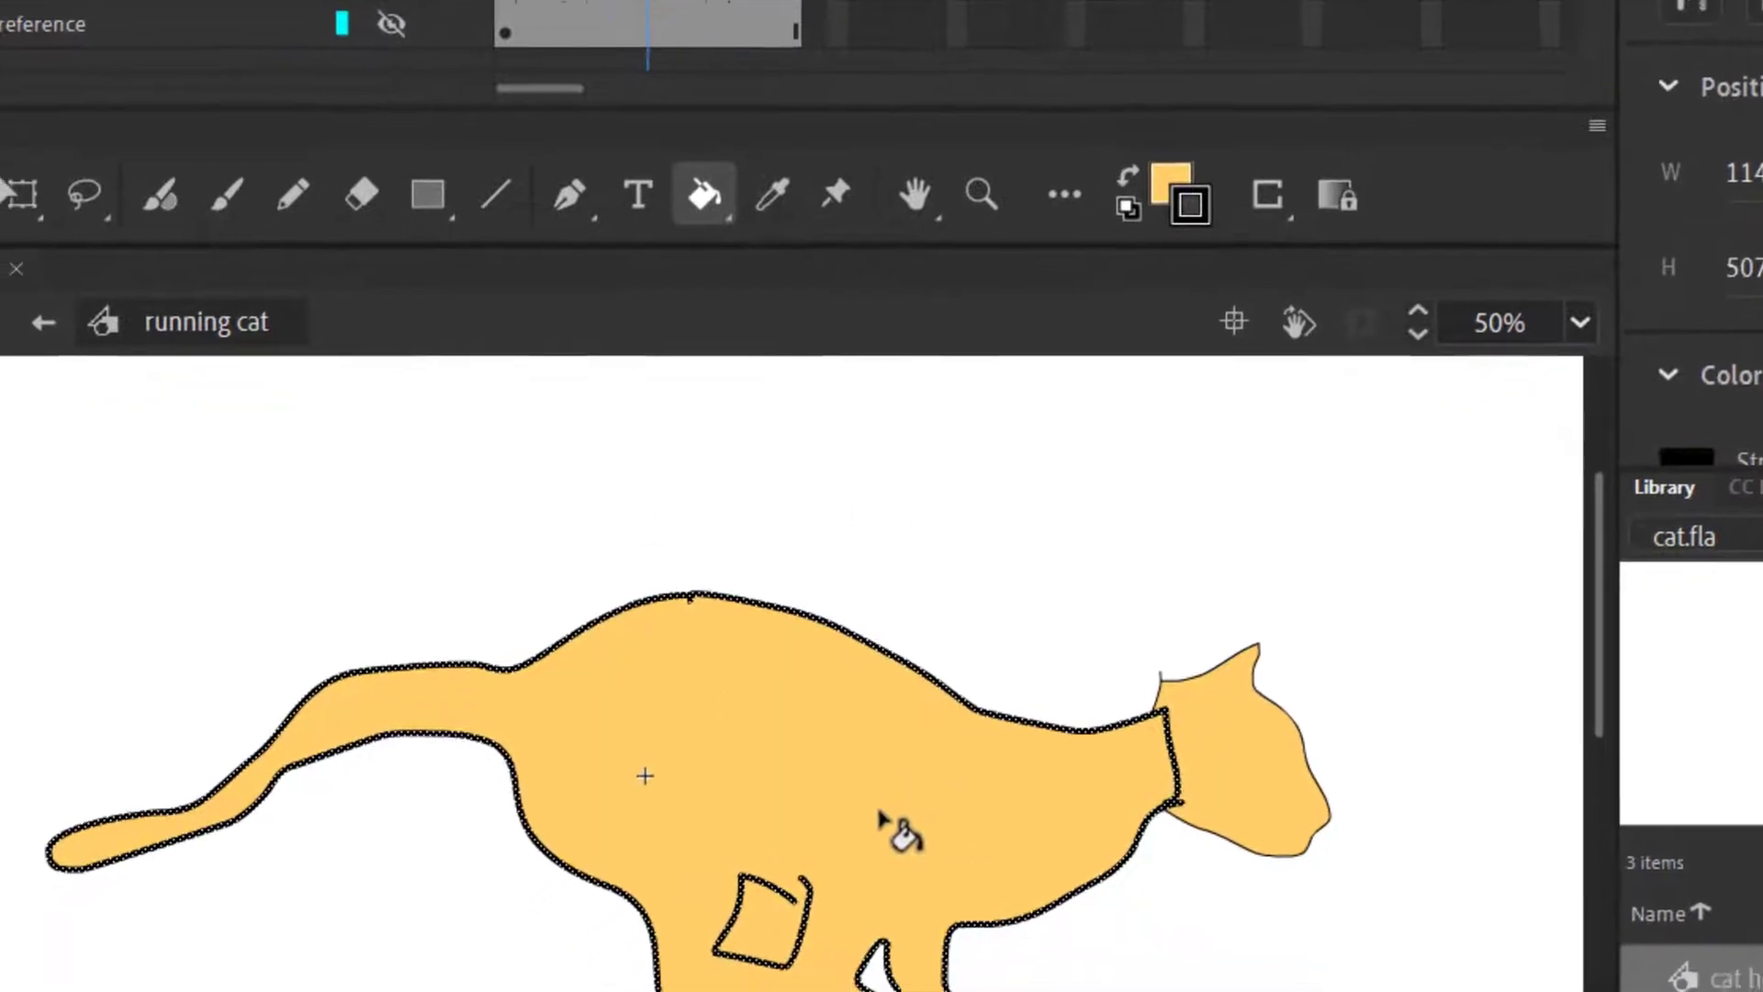
Close the small outlined gap among the legs at frame 7, delete the overhanging stroke, and remove the fill inside the gap.
key(v)
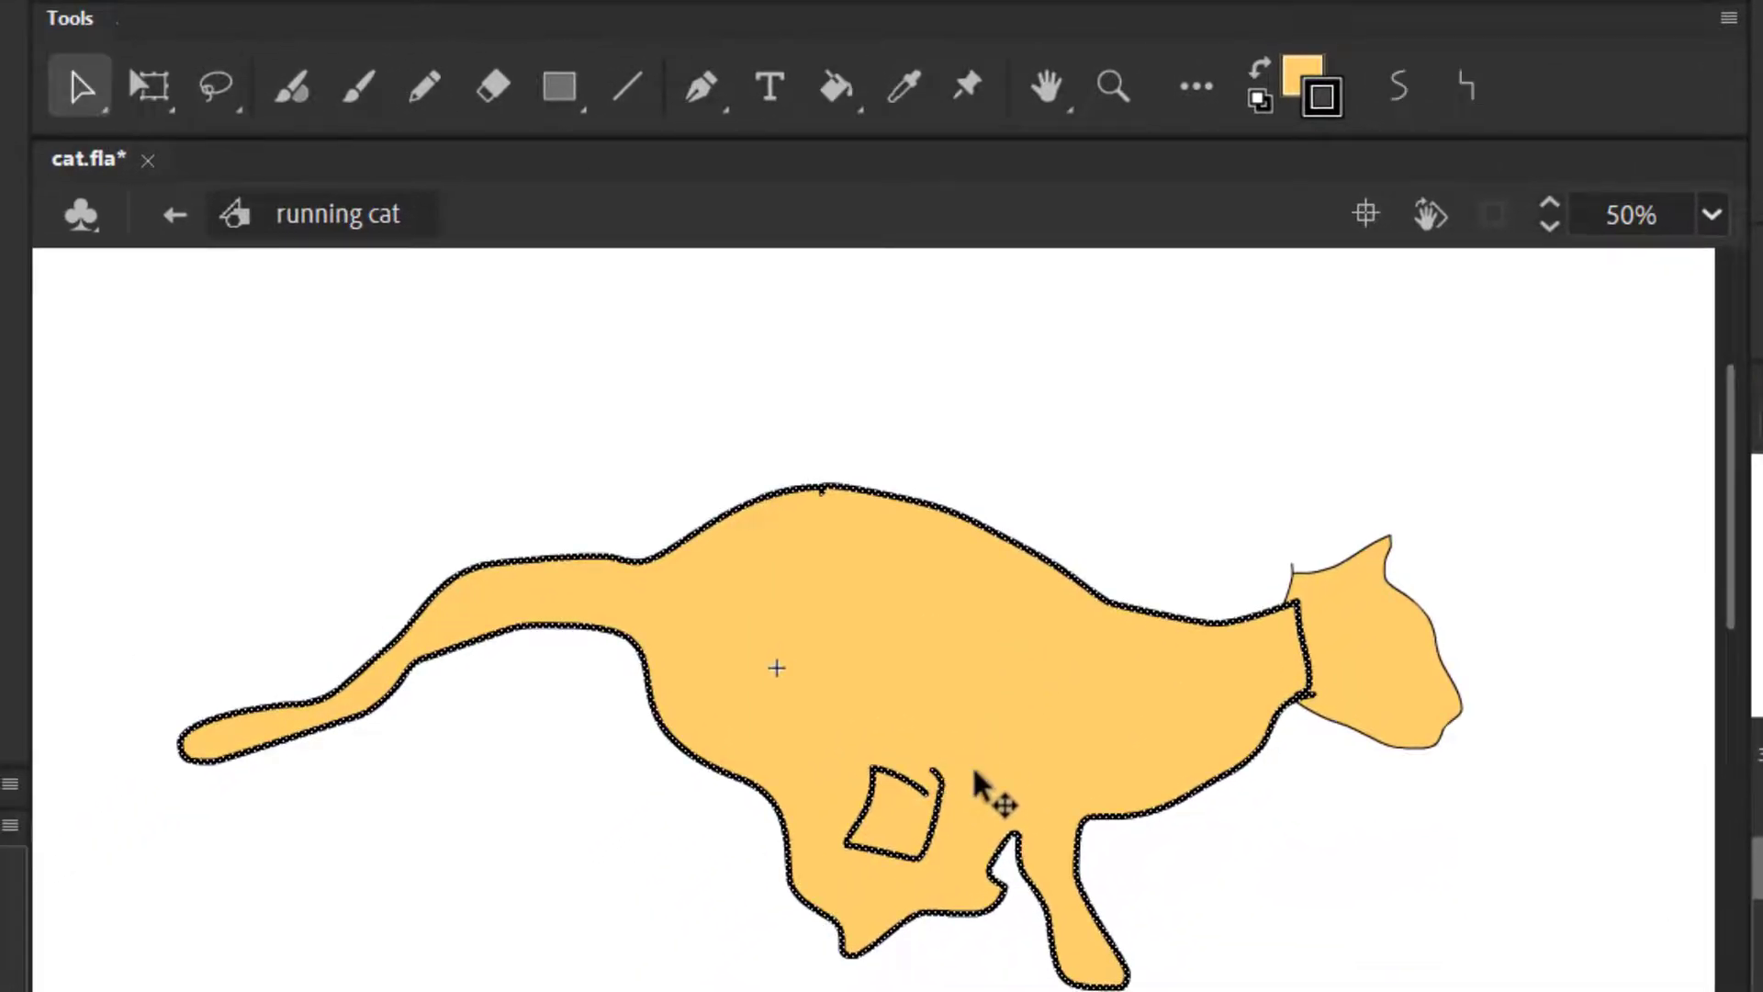
click(526, 898)
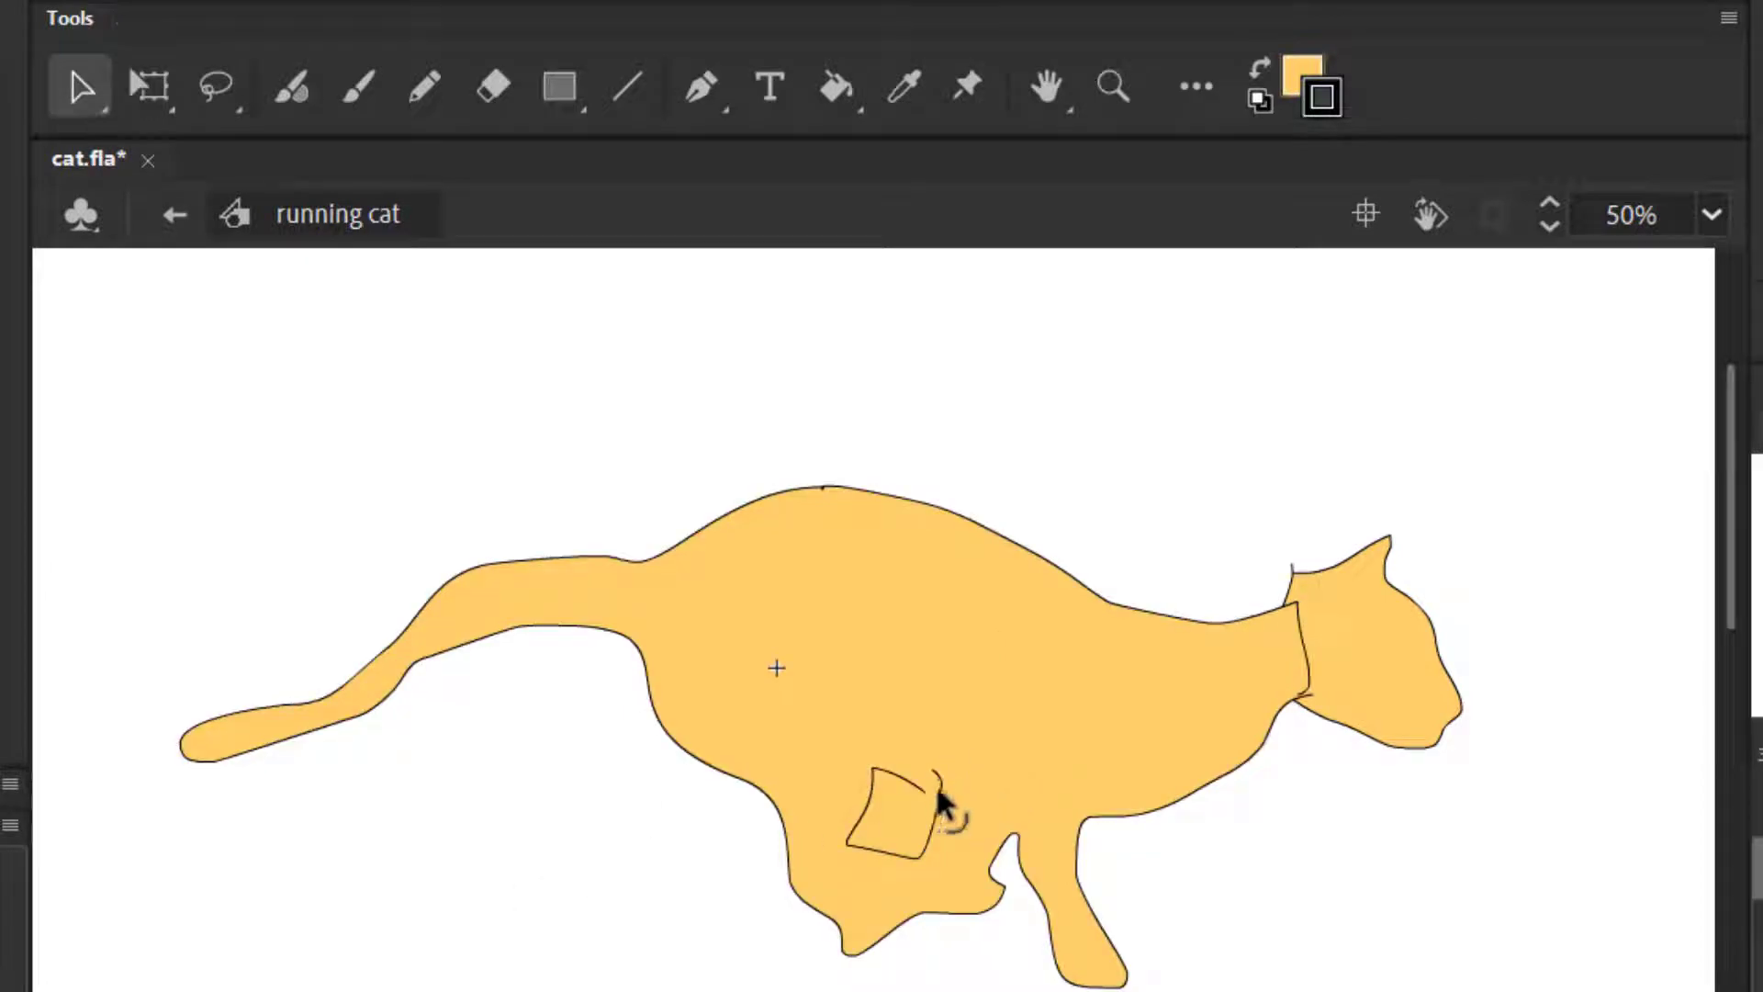
drag(929, 801, 924, 795)
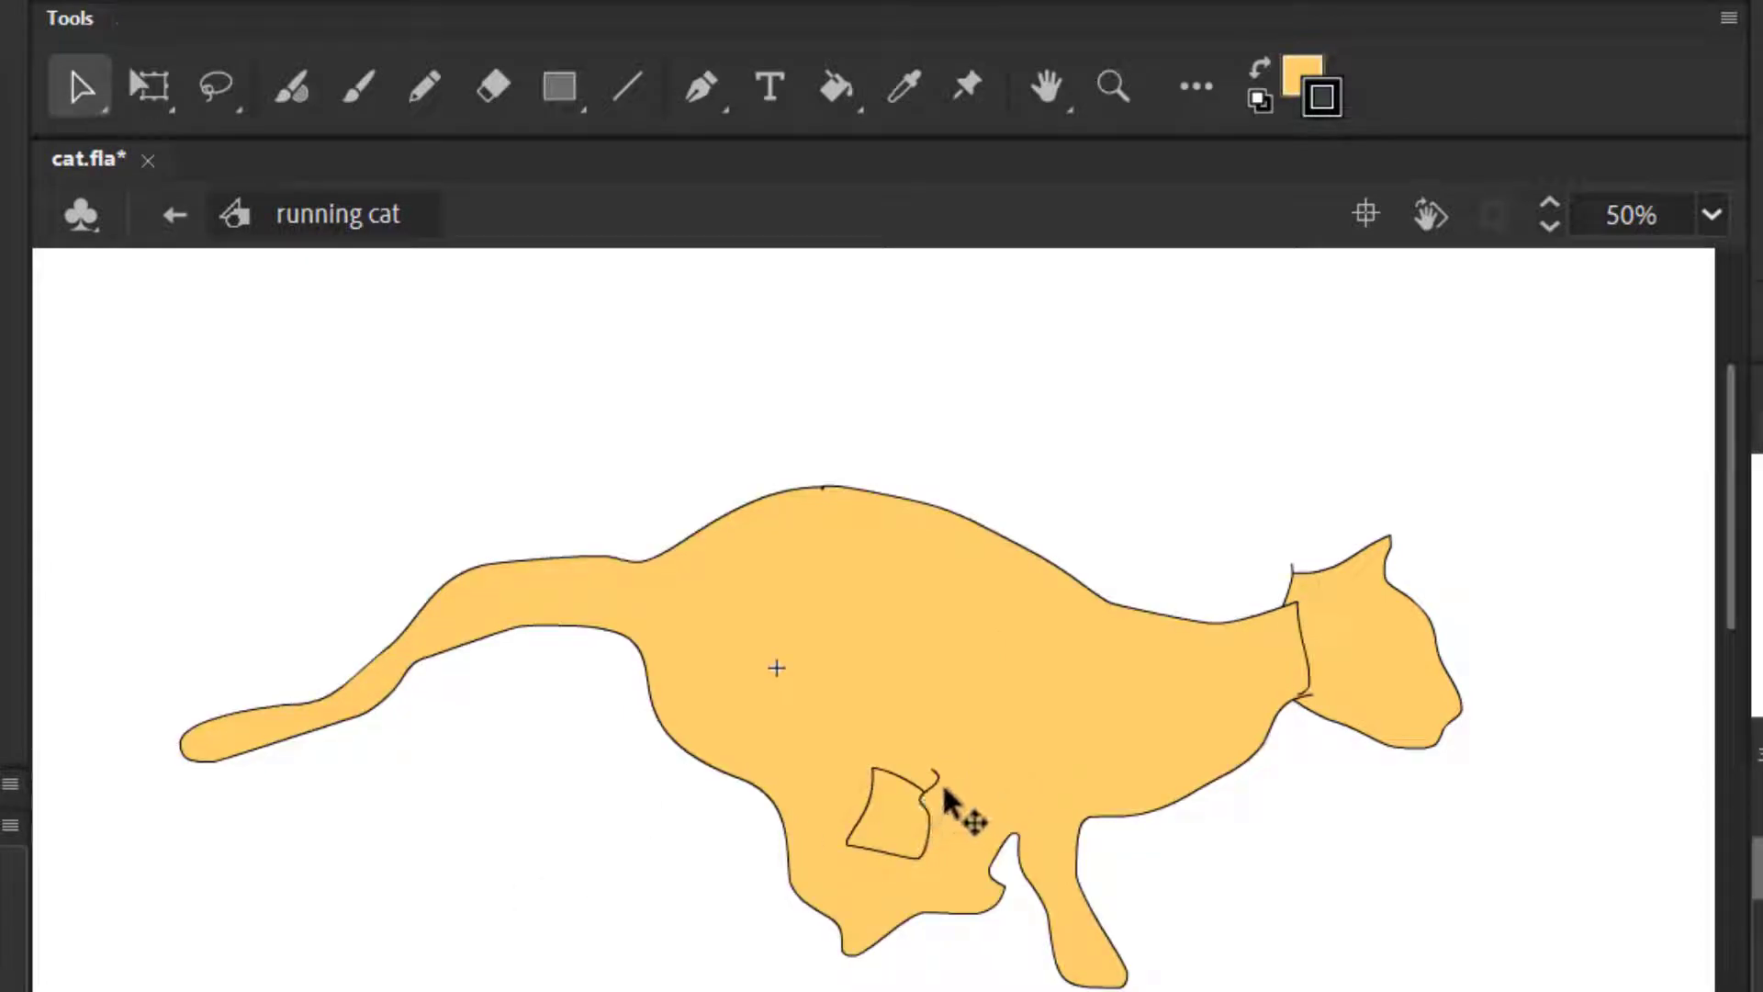
click(933, 783)
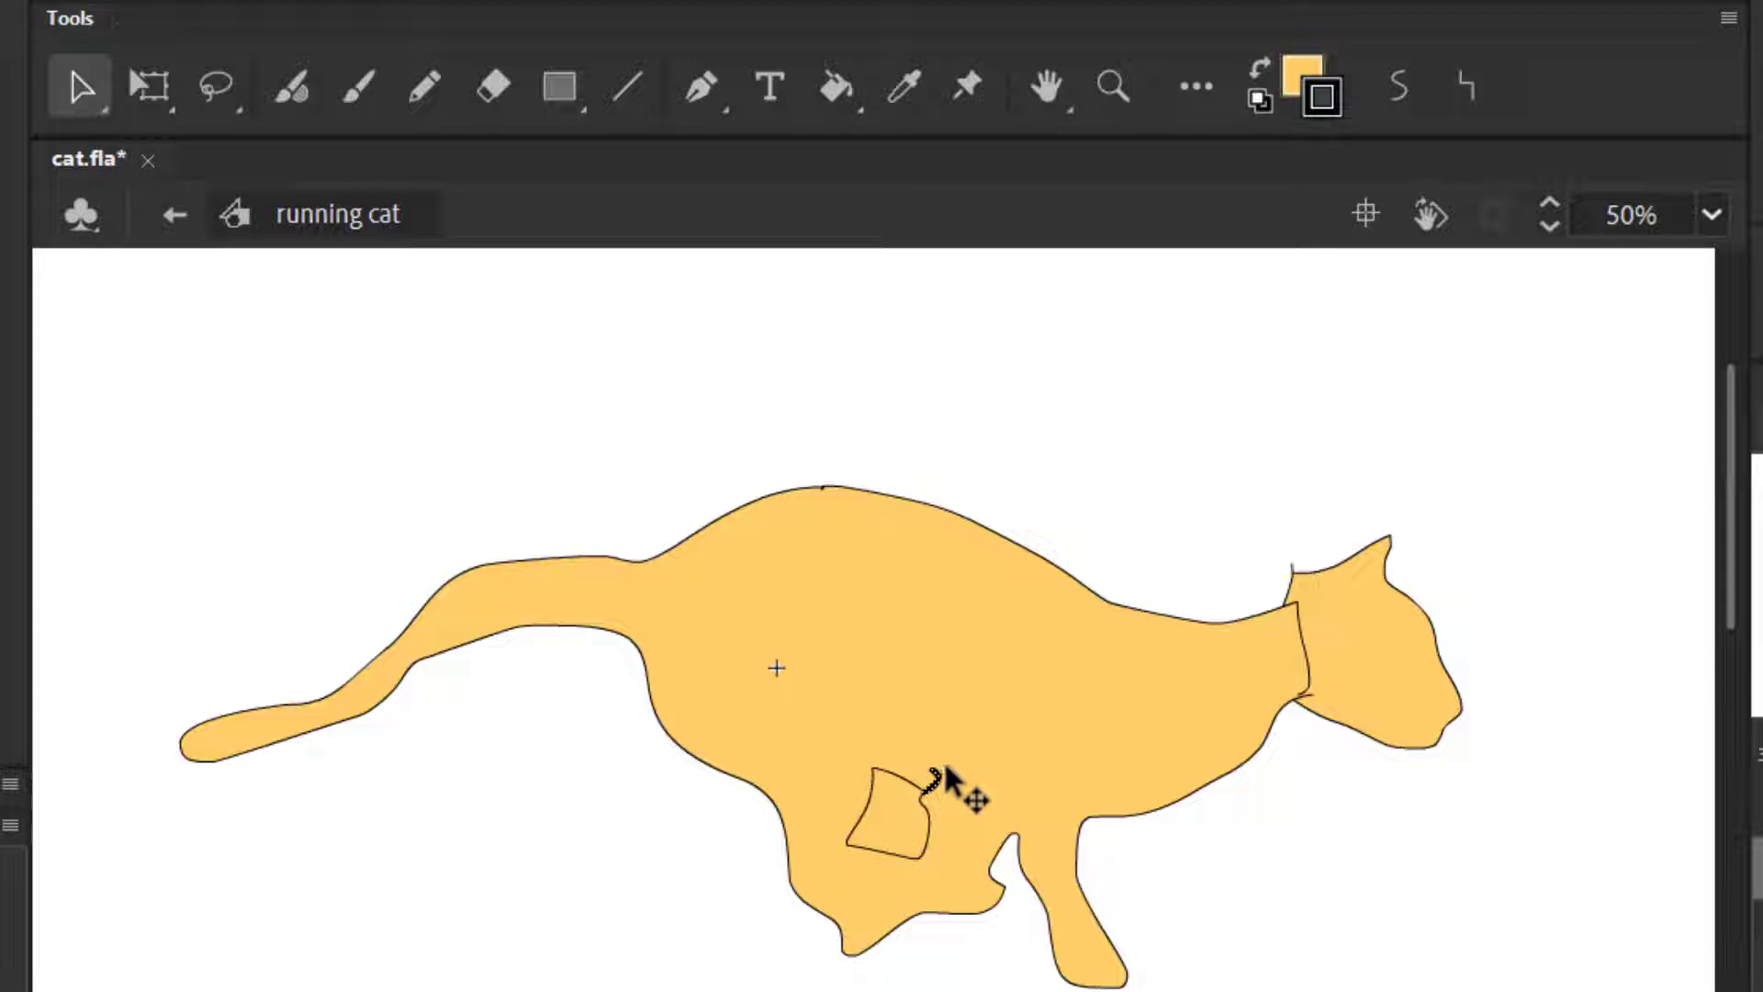
key(Delete)
click(902, 824)
key(Delete)
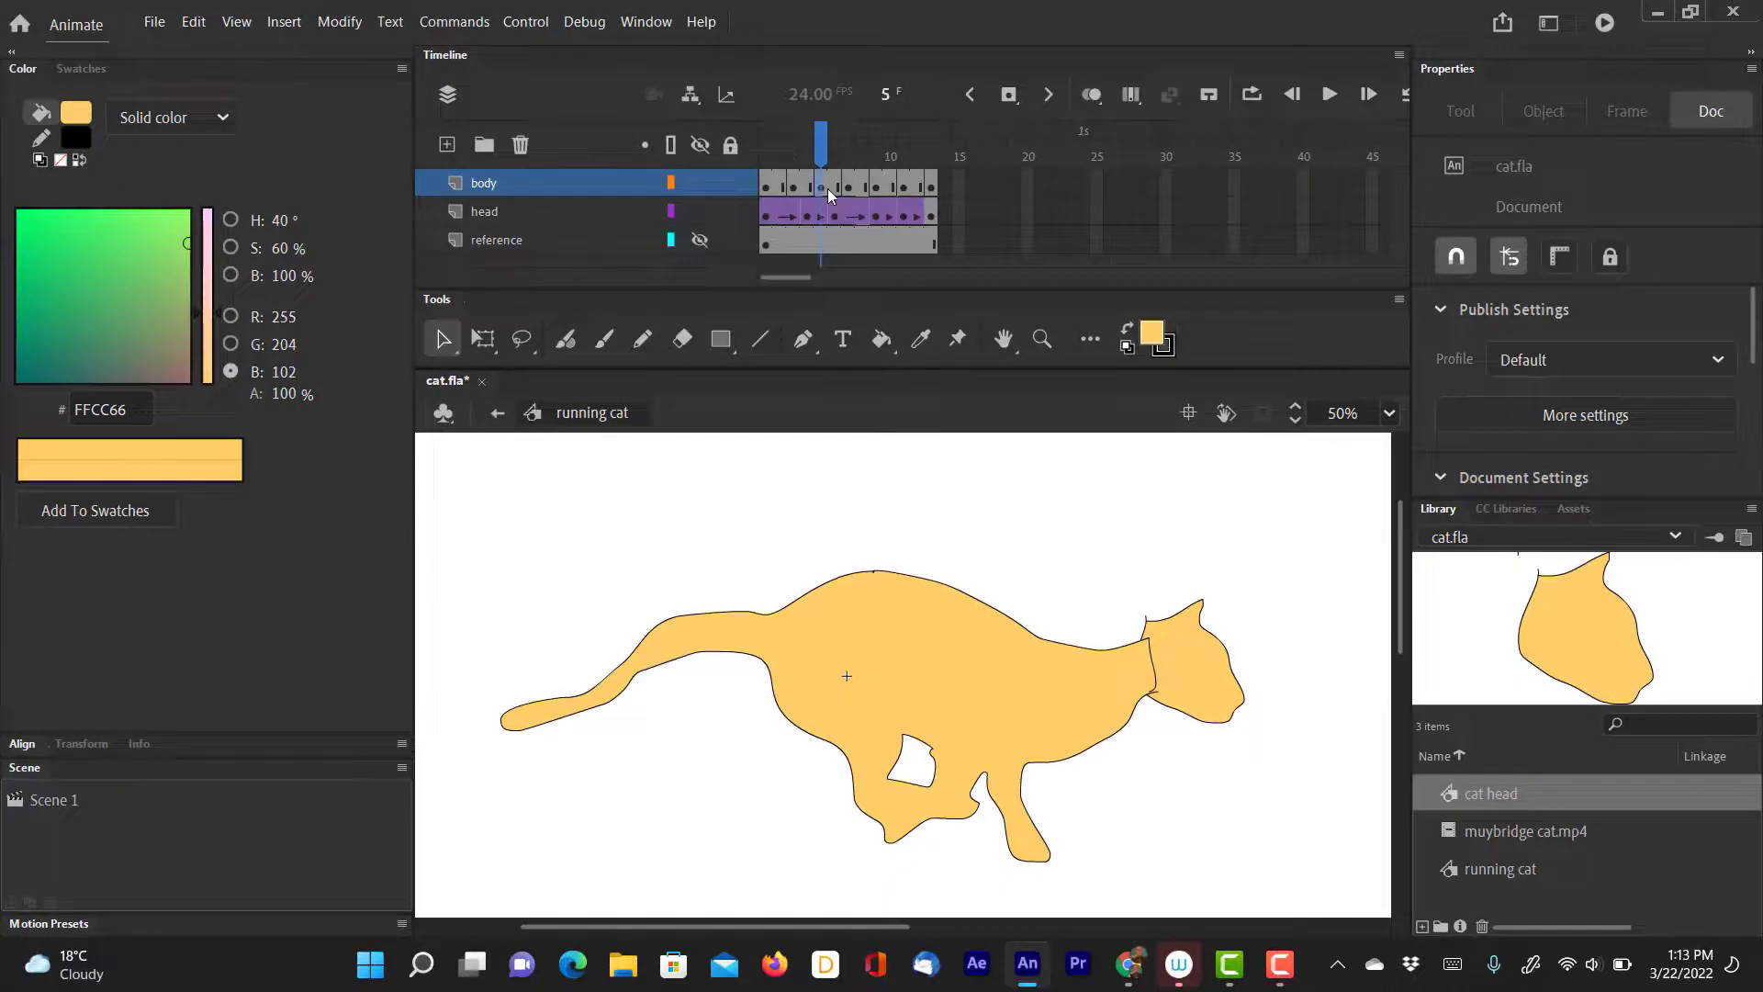
Fill the body pose at frame 5 with the head's light orange, #FFCC66.
click(797, 91)
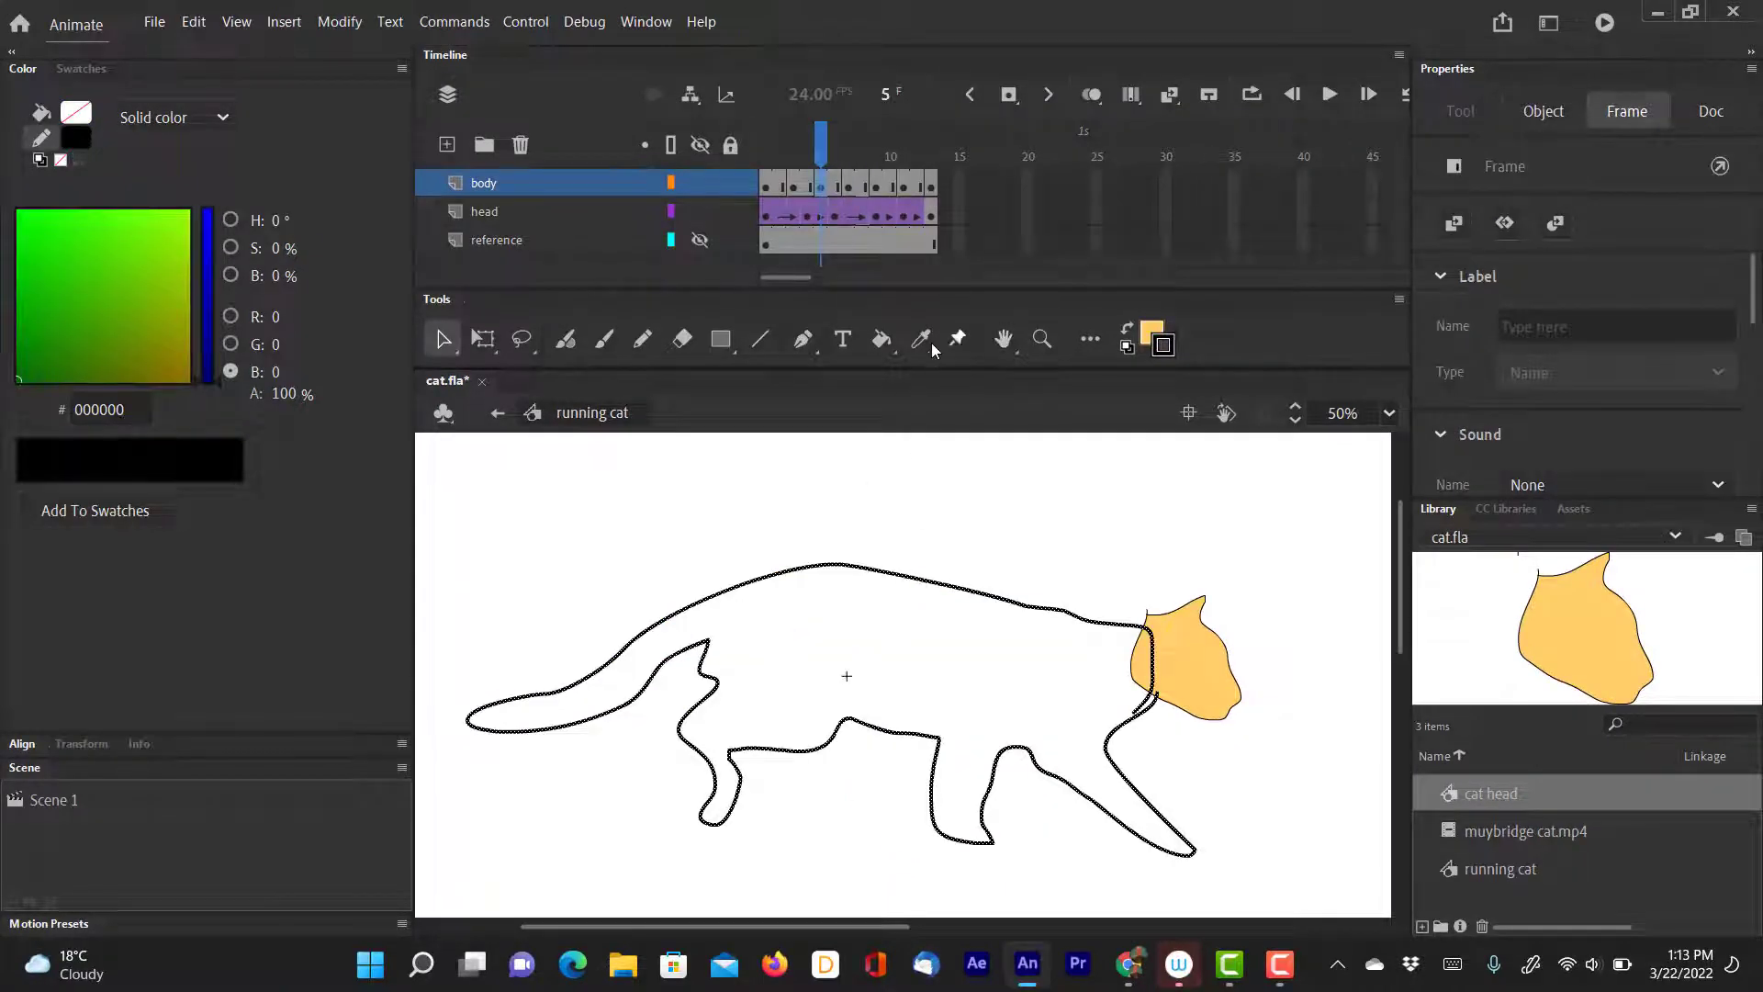
click(881, 341)
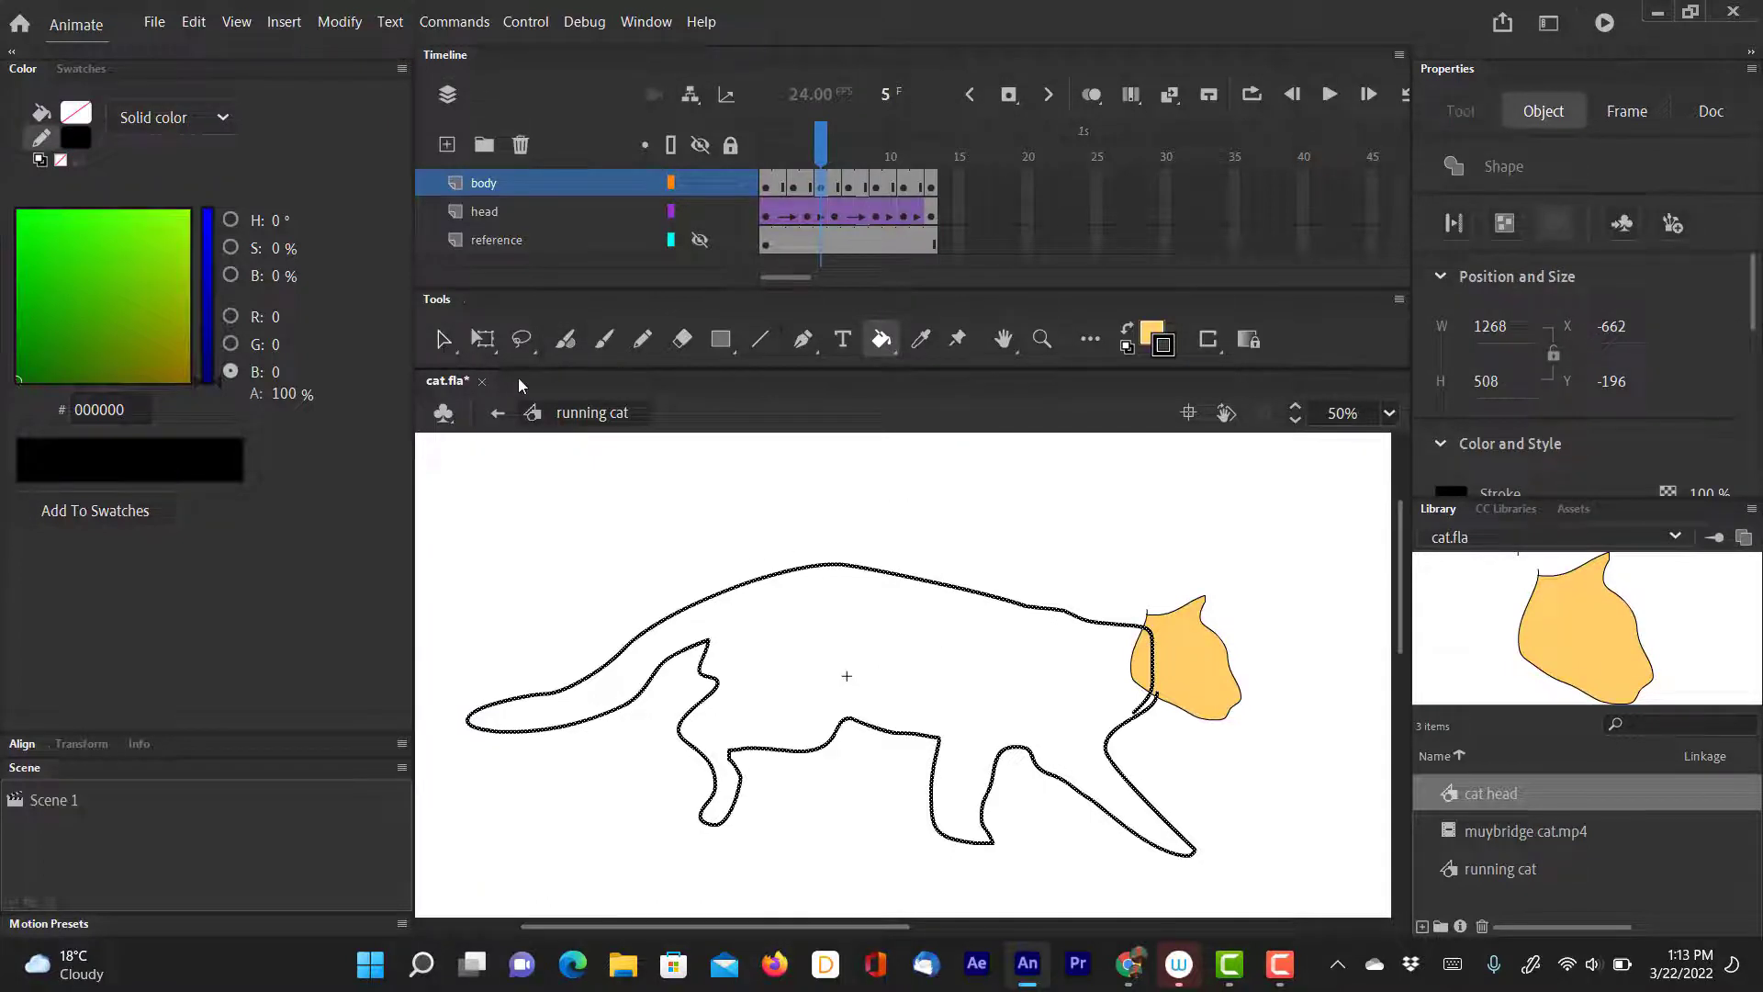
click(444, 341)
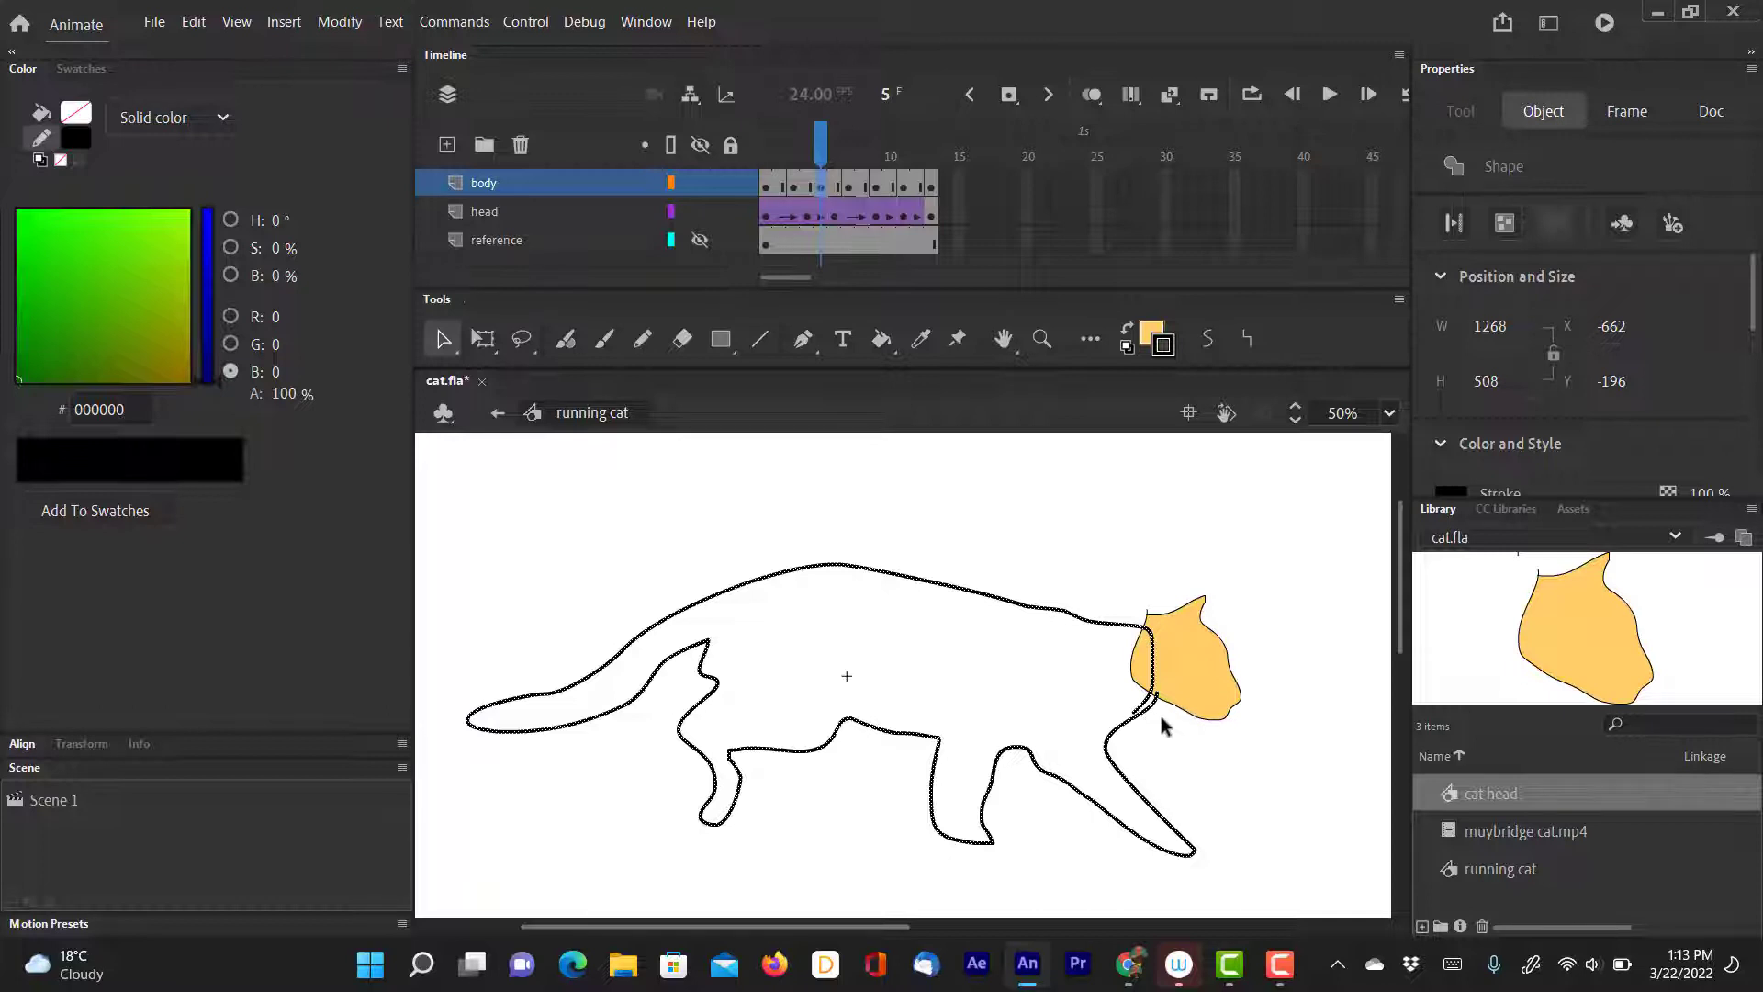
click(1153, 725)
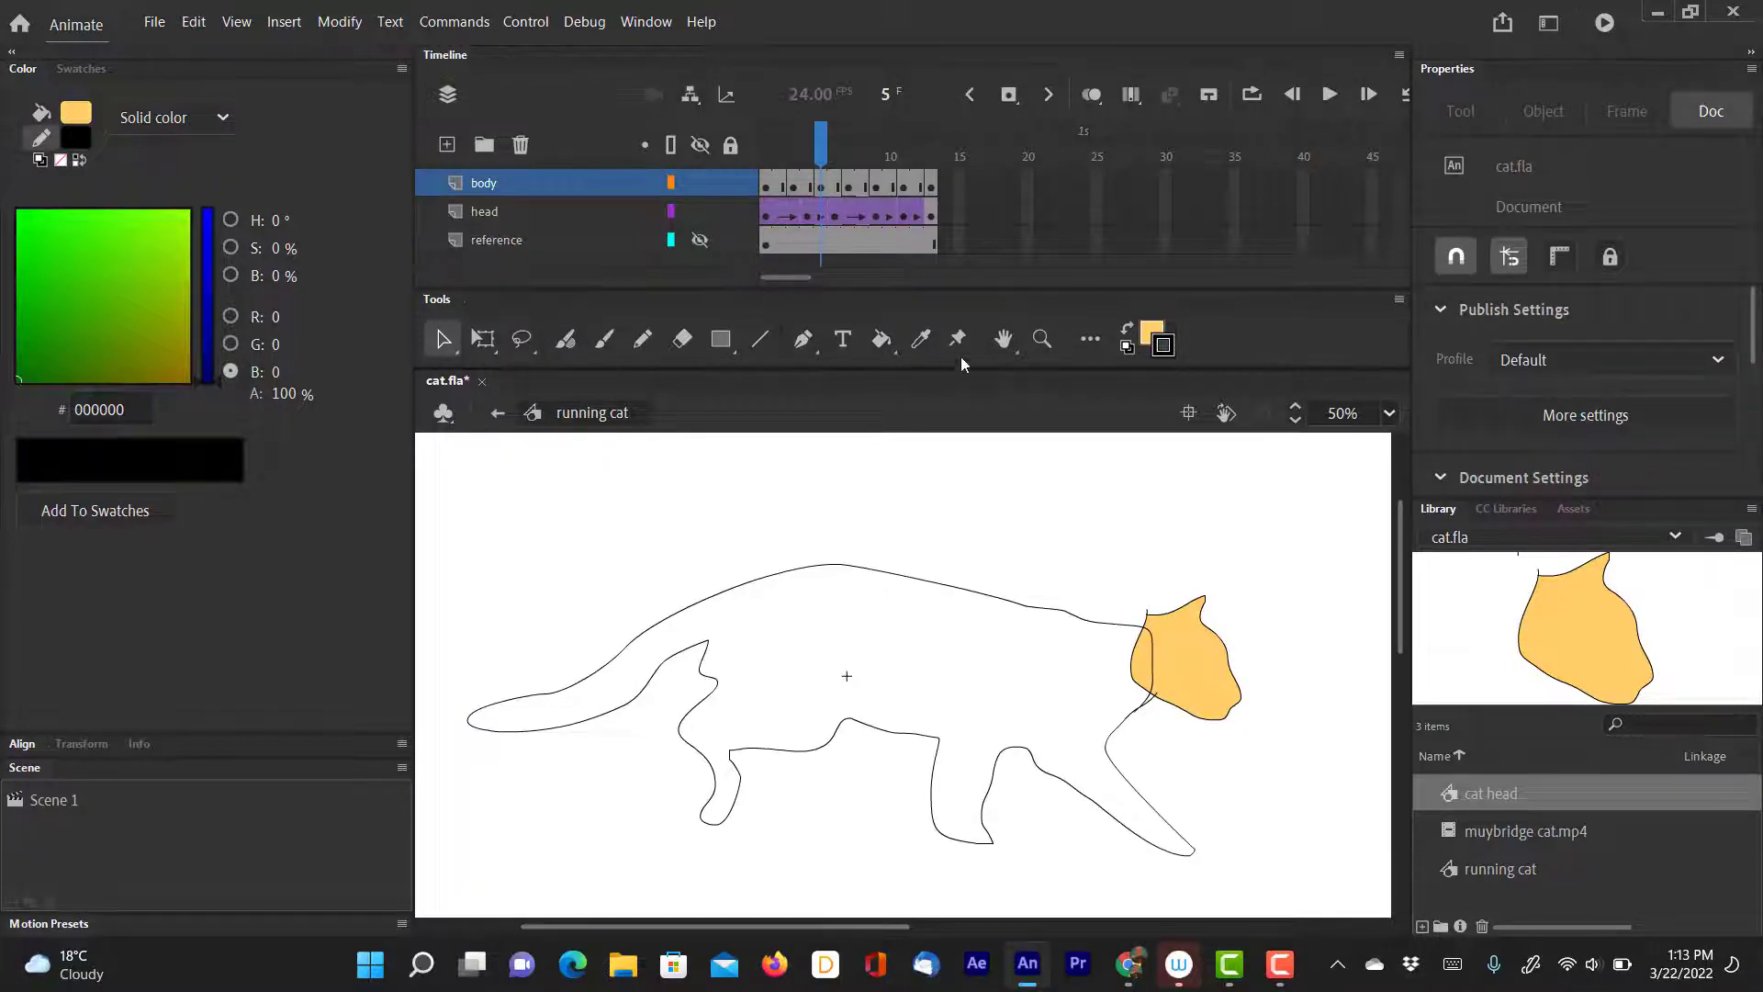
click(879, 345)
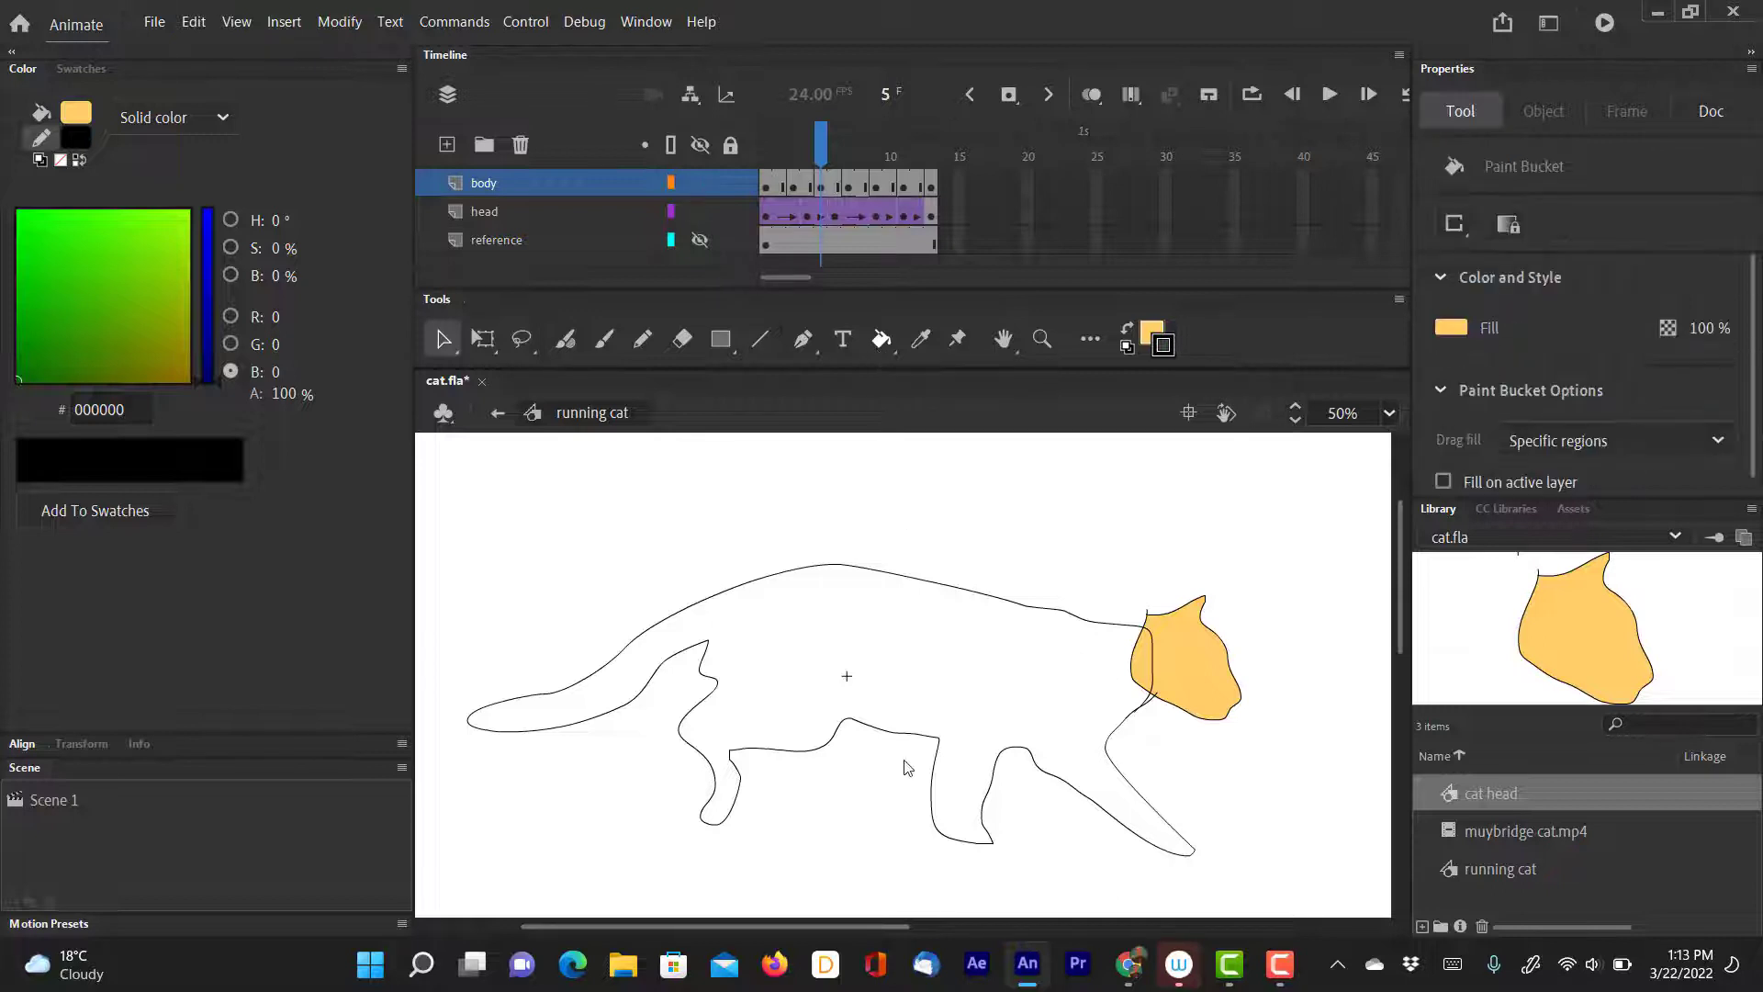
click(953, 656)
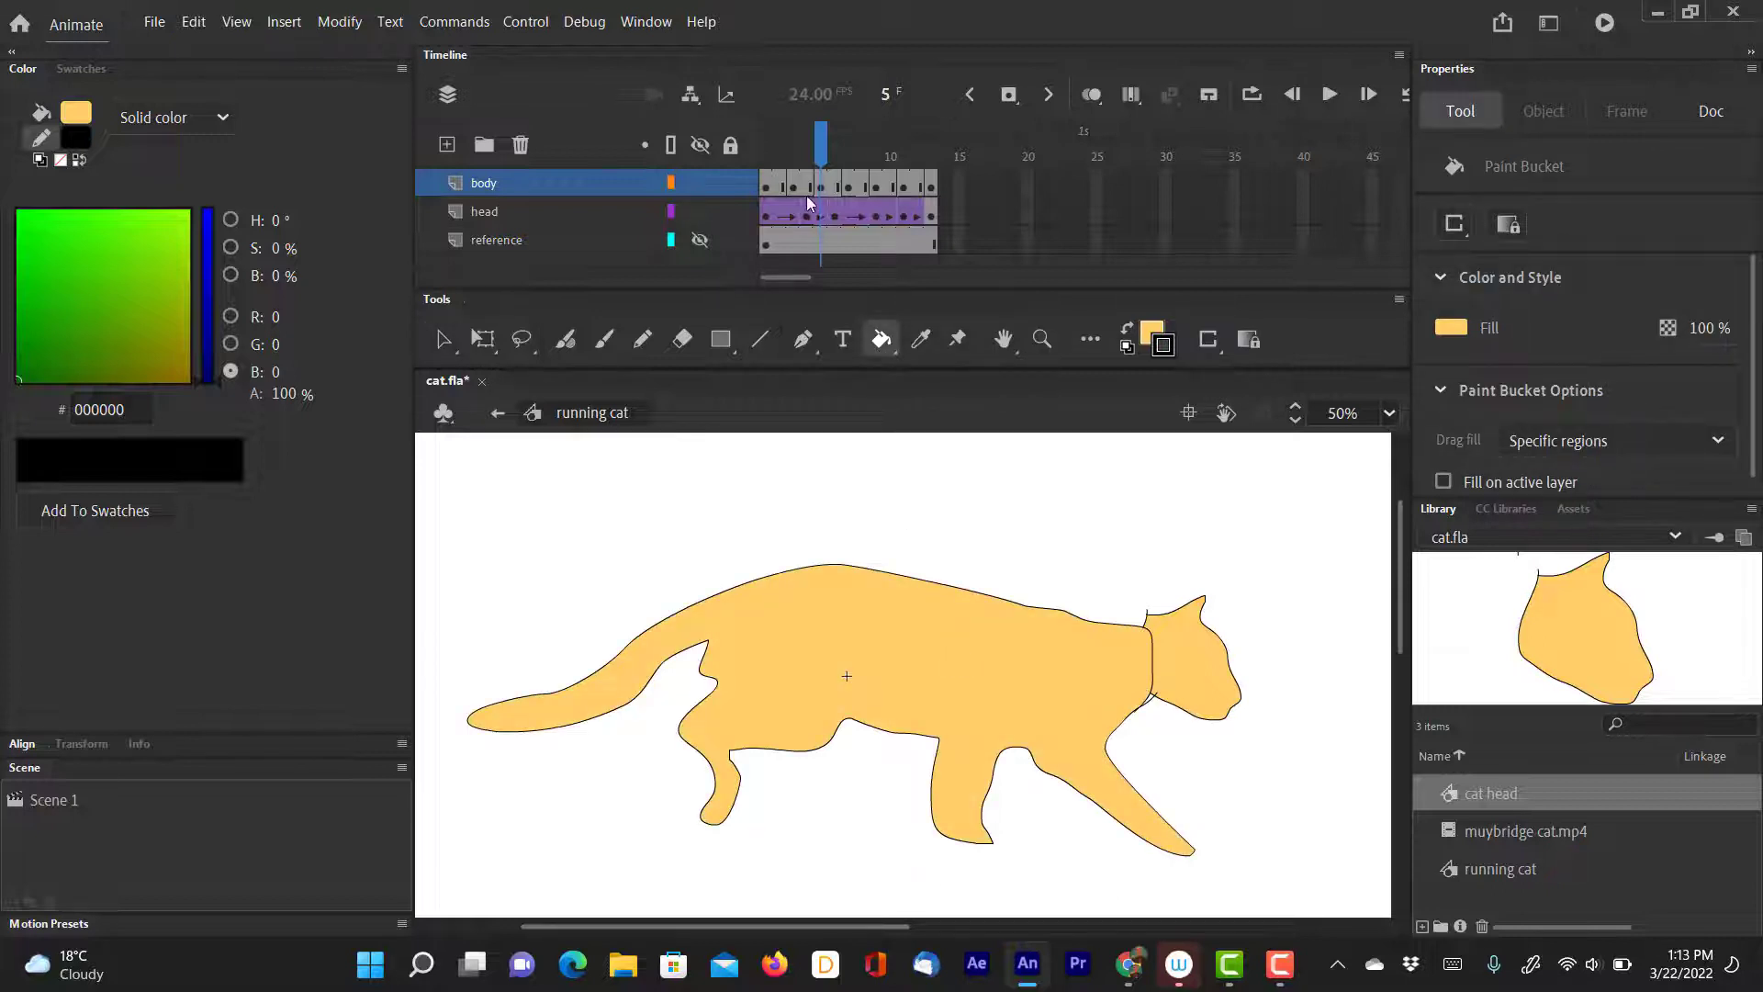
Fill the body poses at frames 3 and 2 with the same light orange.
click(793, 187)
click(904, 635)
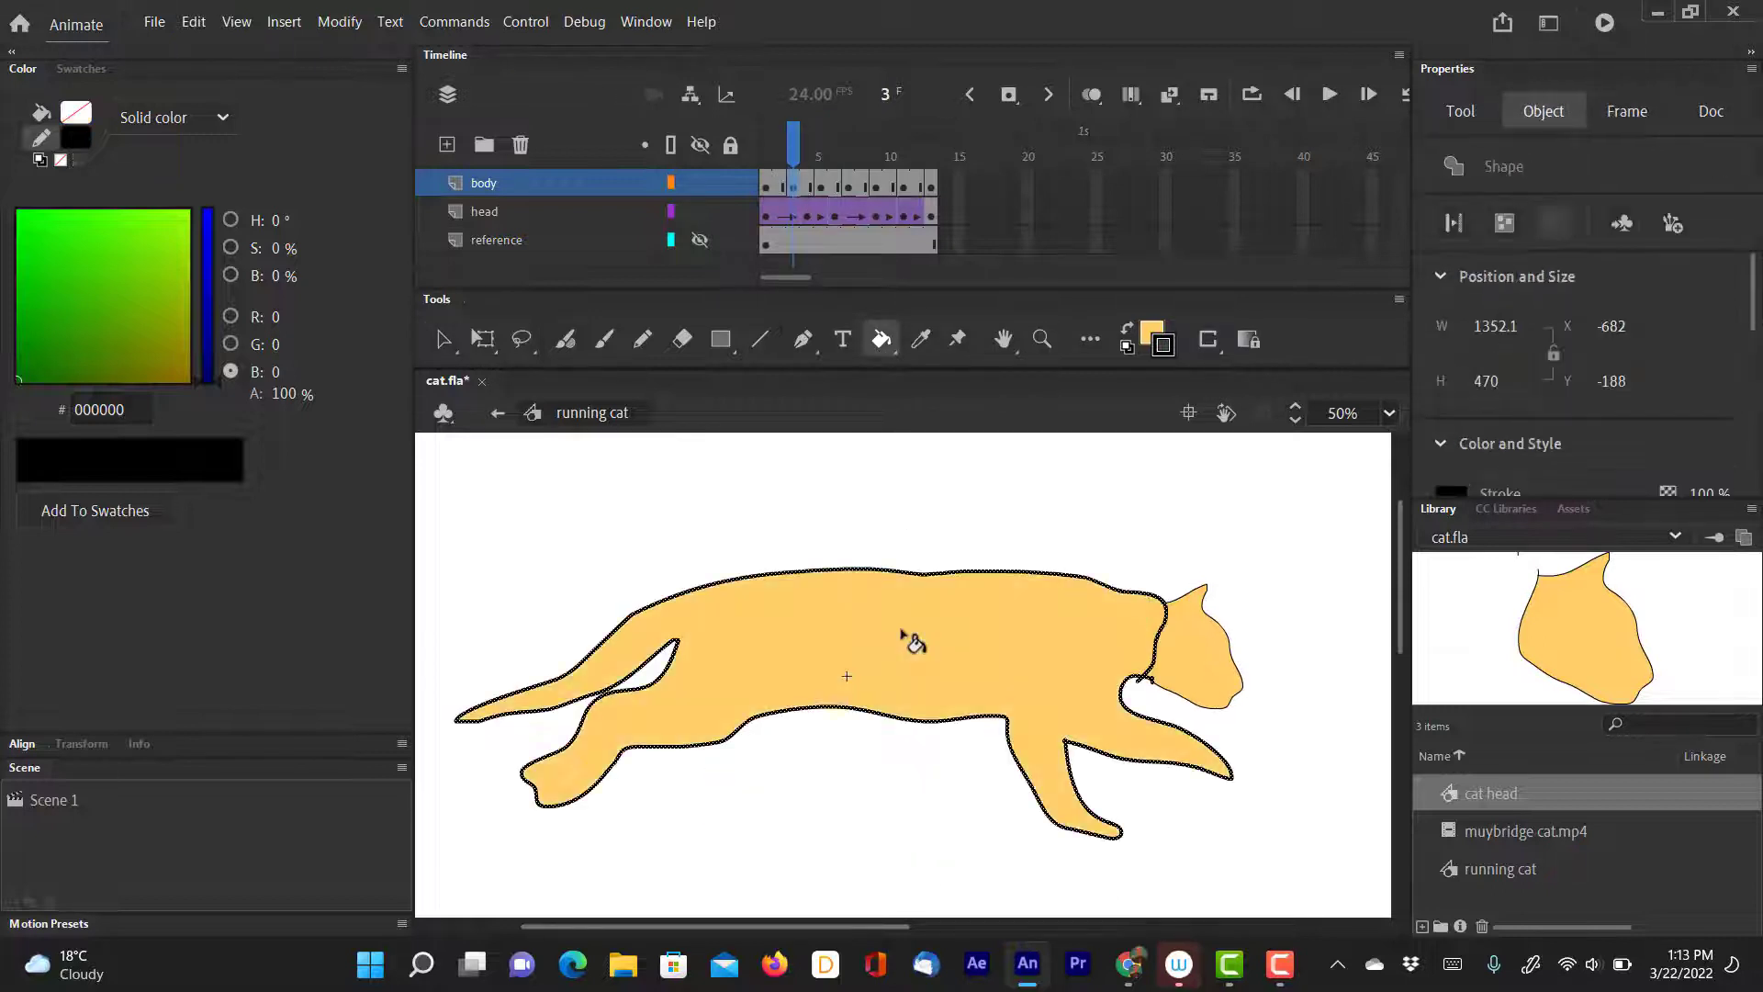
click(779, 187)
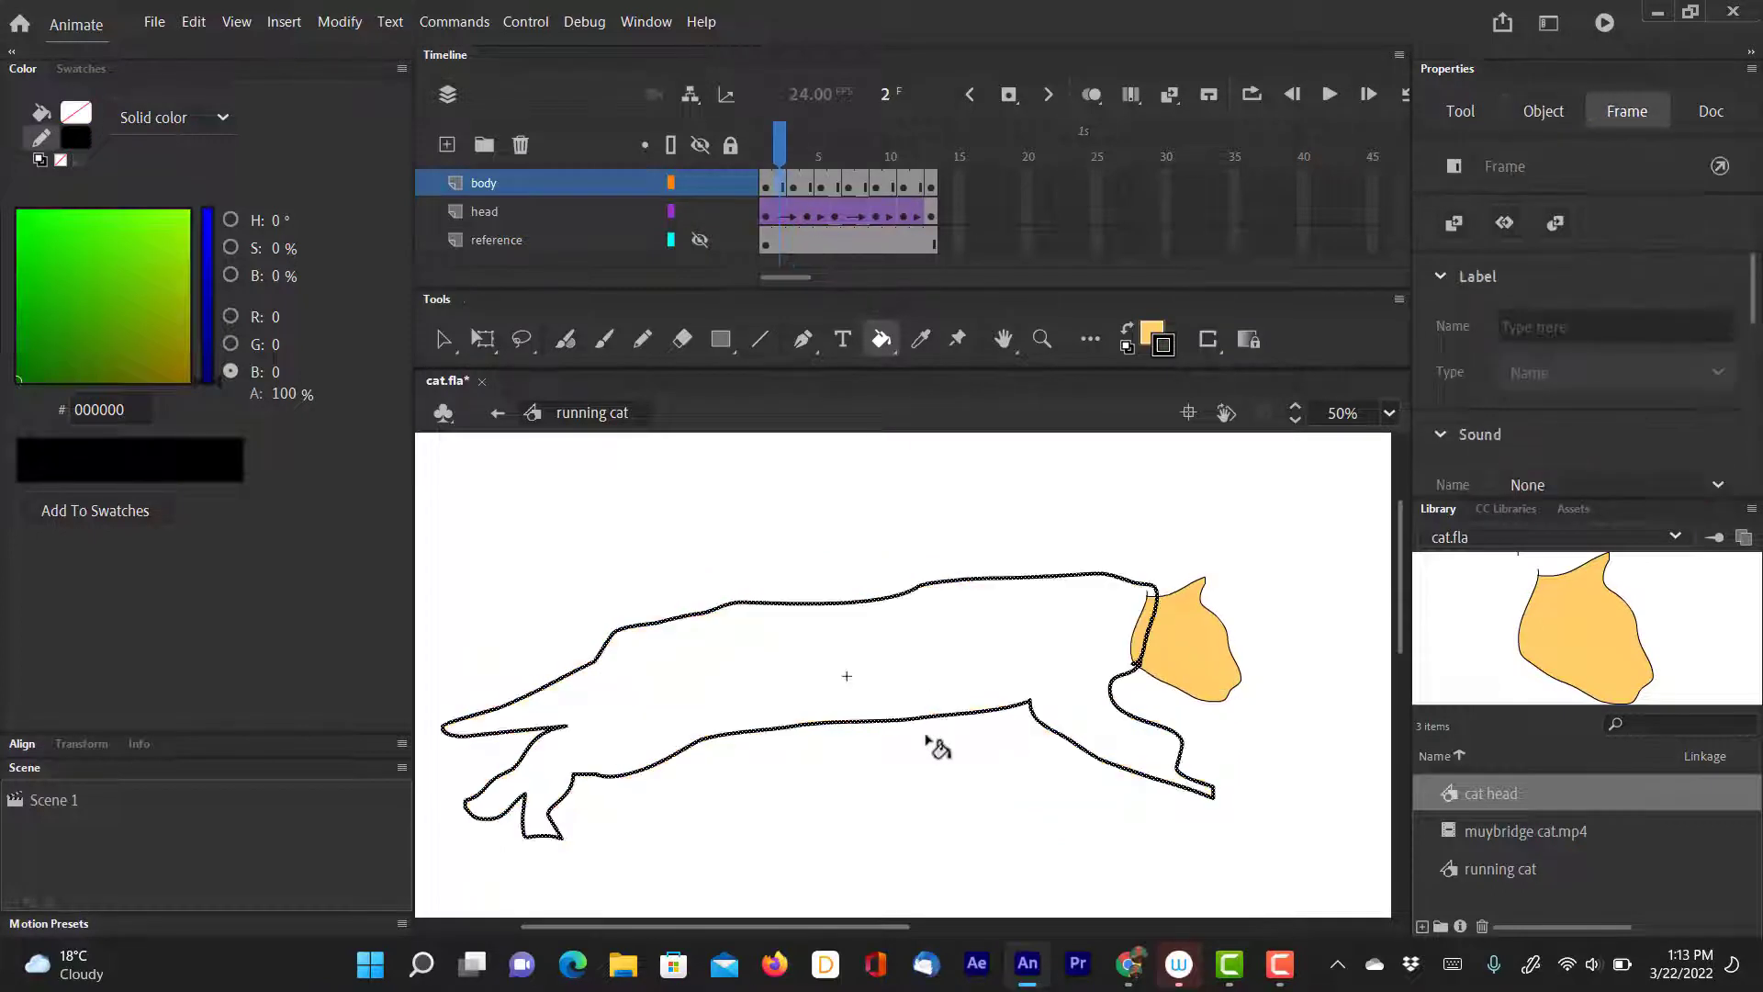
click(921, 663)
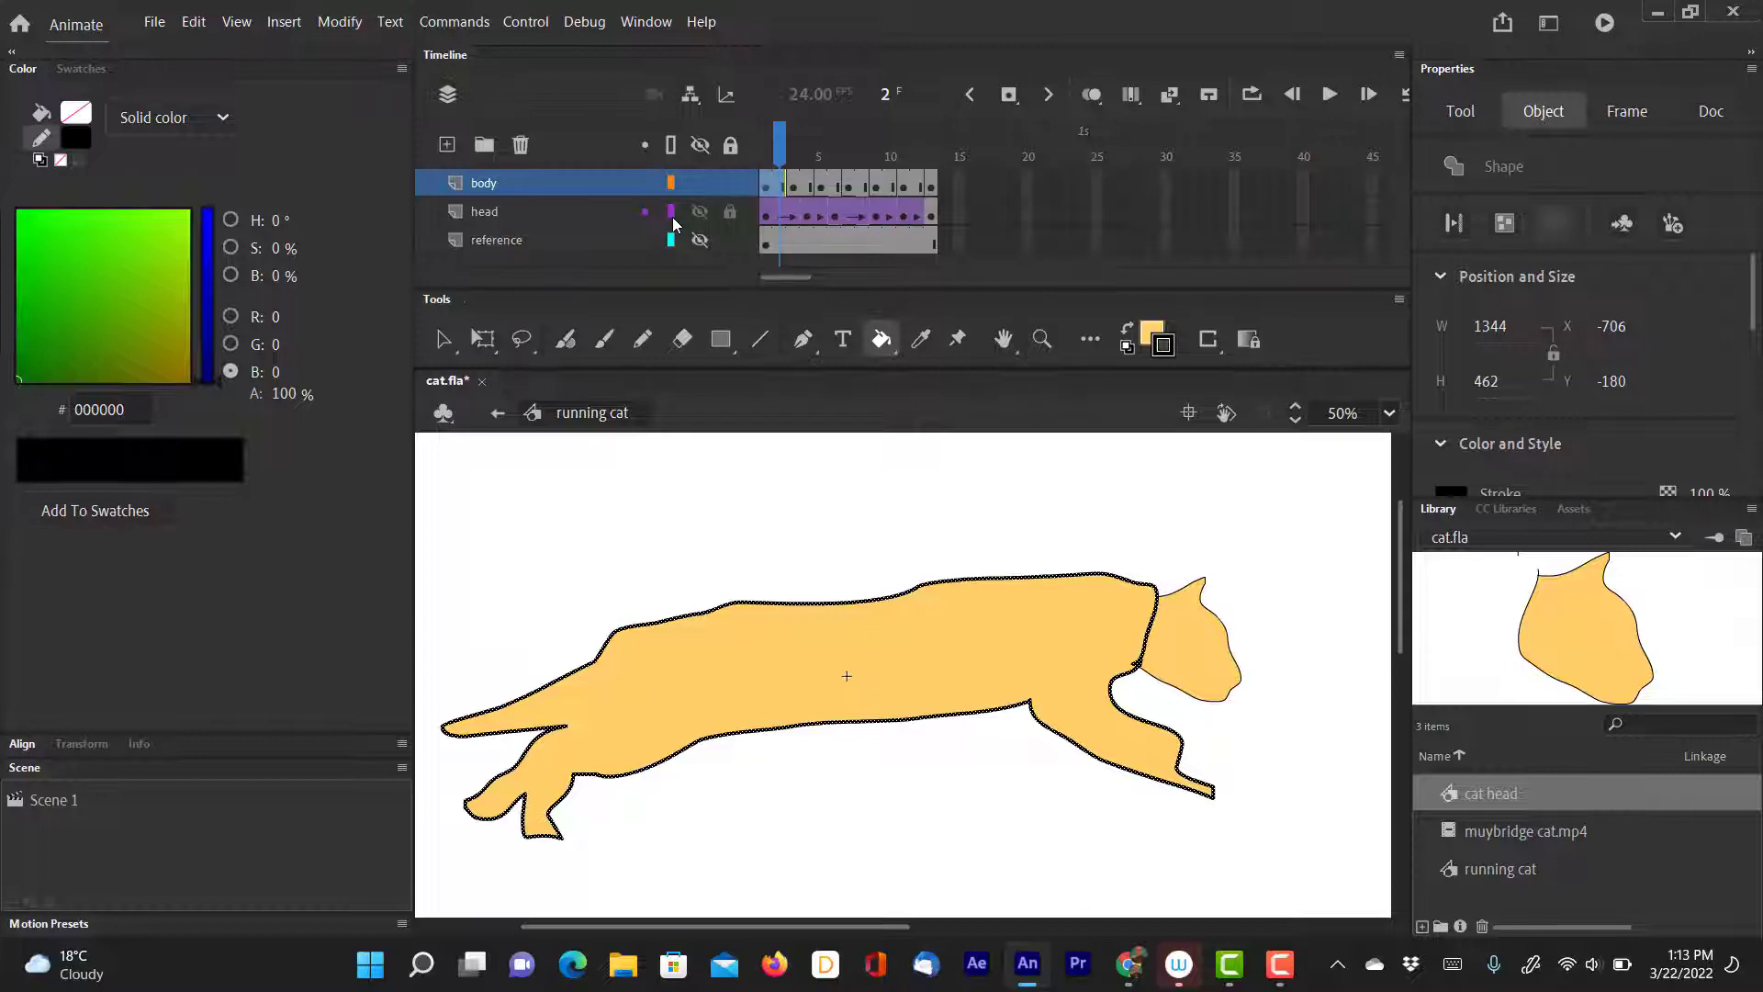
Move the body layer below the head layer so the head is drawn in front.
click(498, 213)
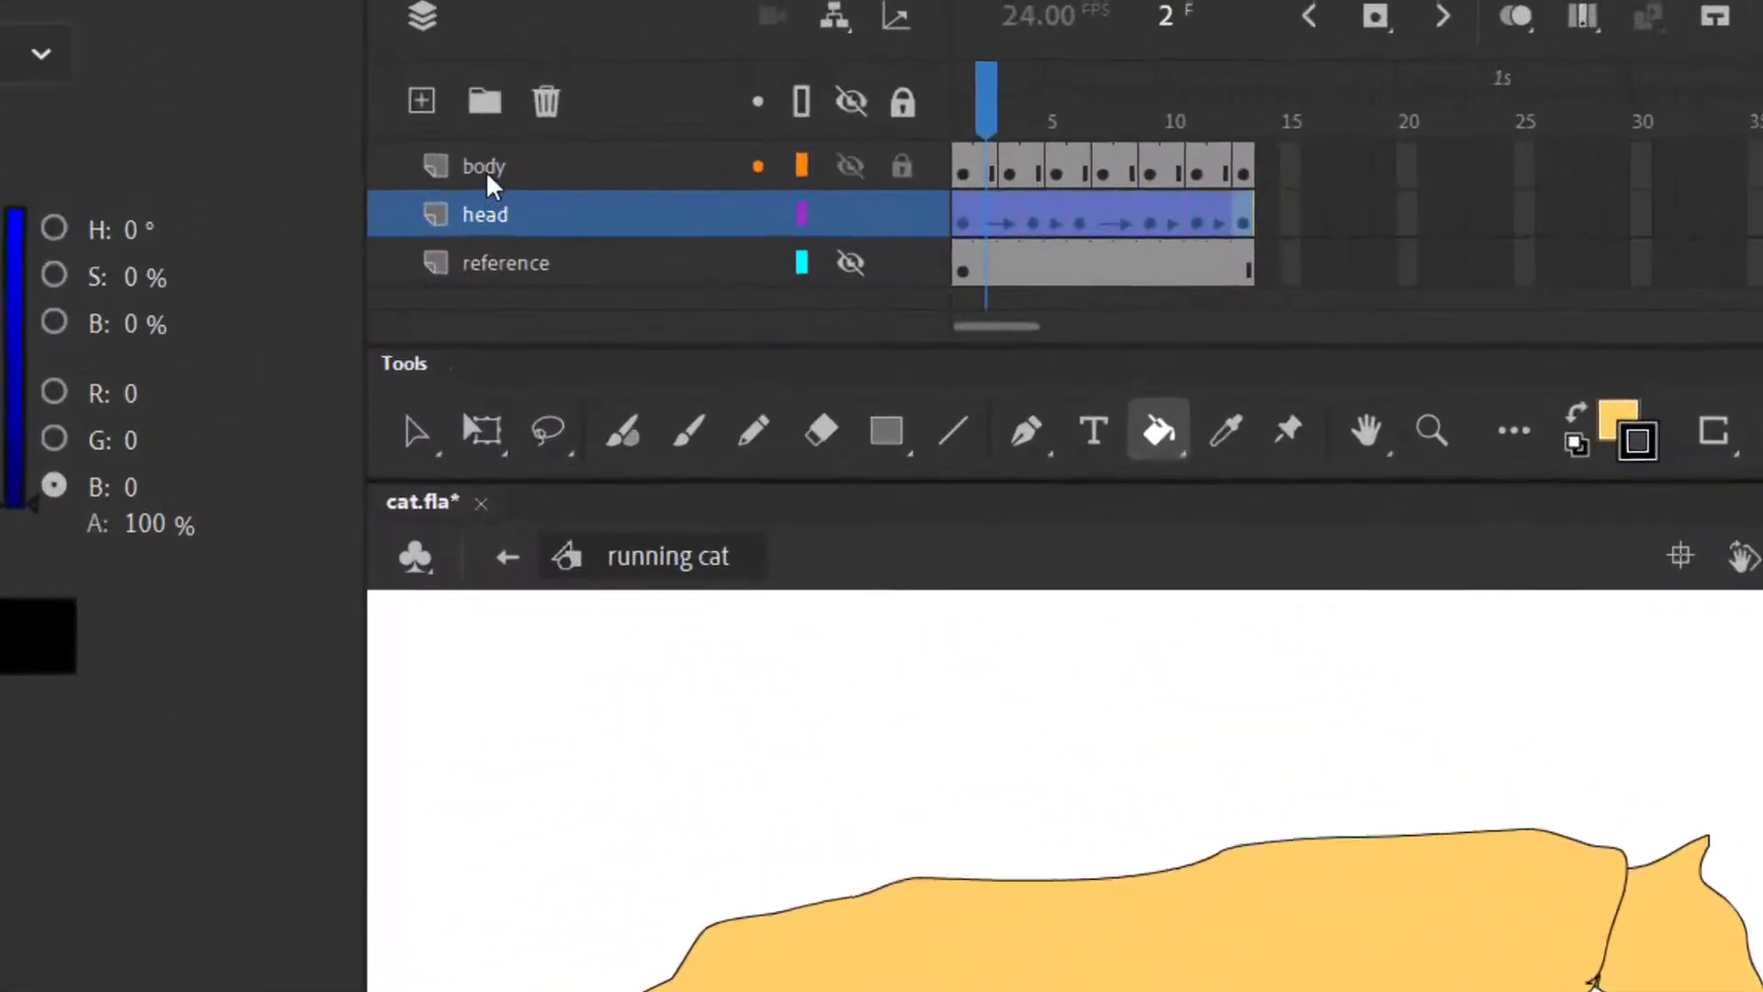
drag(486, 169, 492, 235)
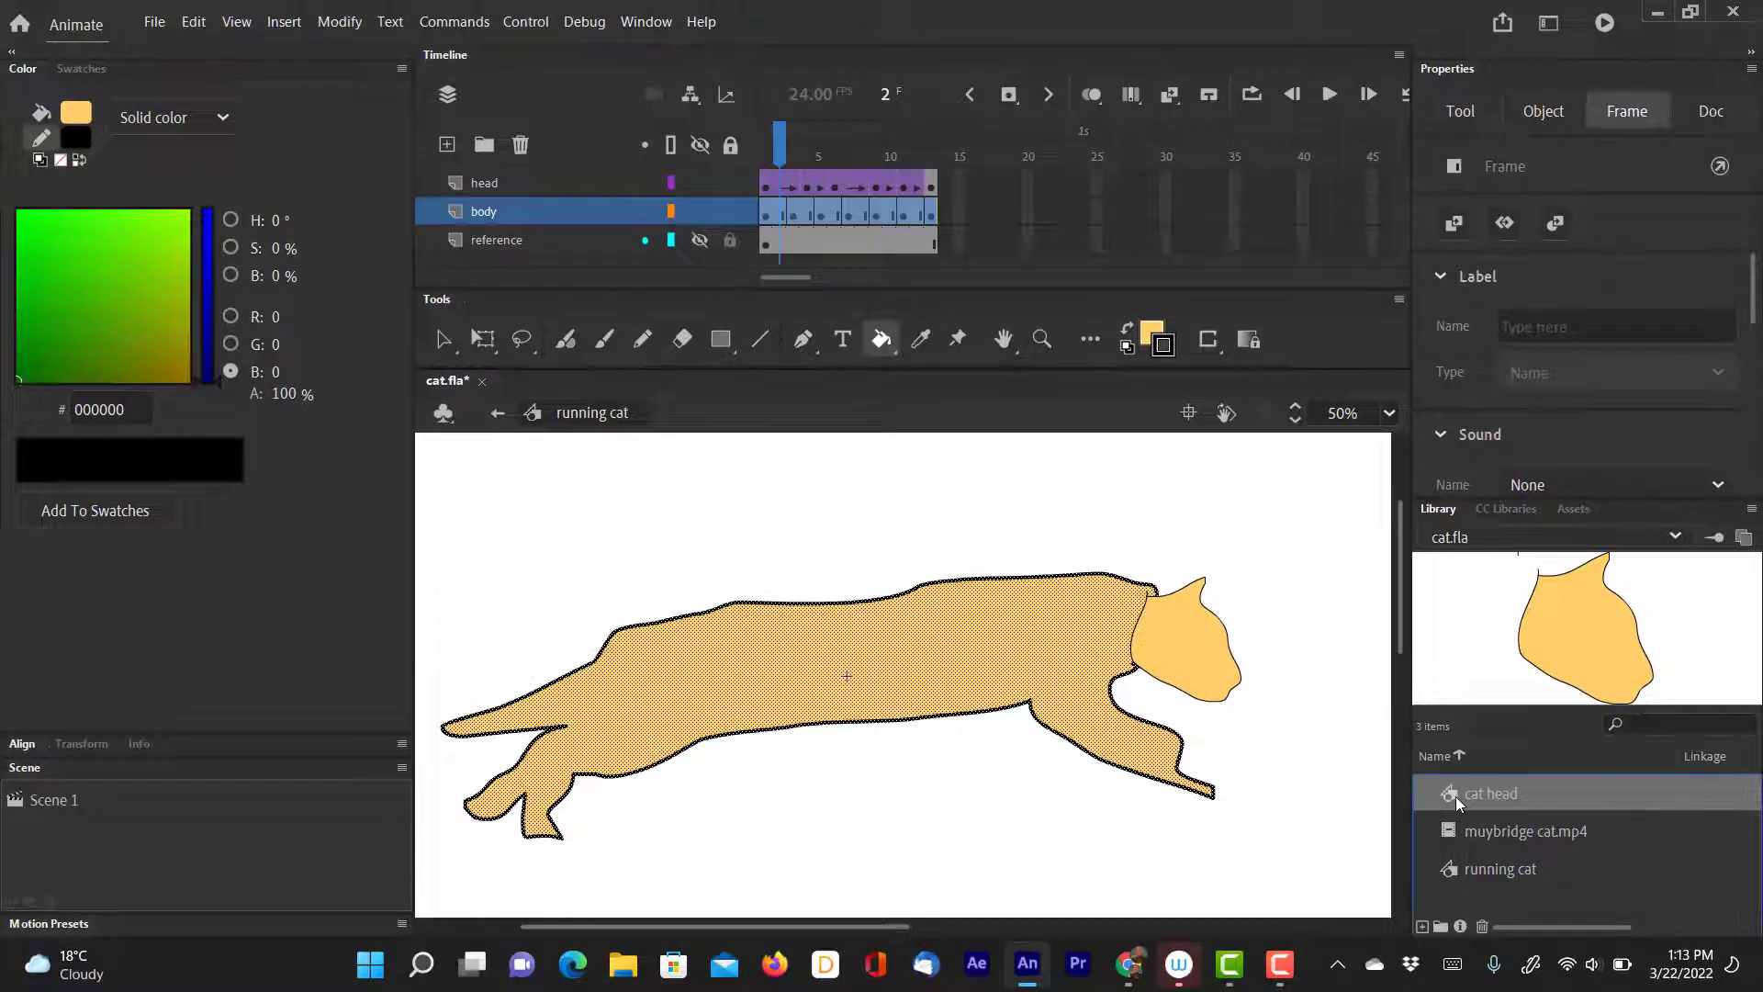
Open the cat head symbol for editing and check how far the neck-side outline segment extends.
double_click(1456, 796)
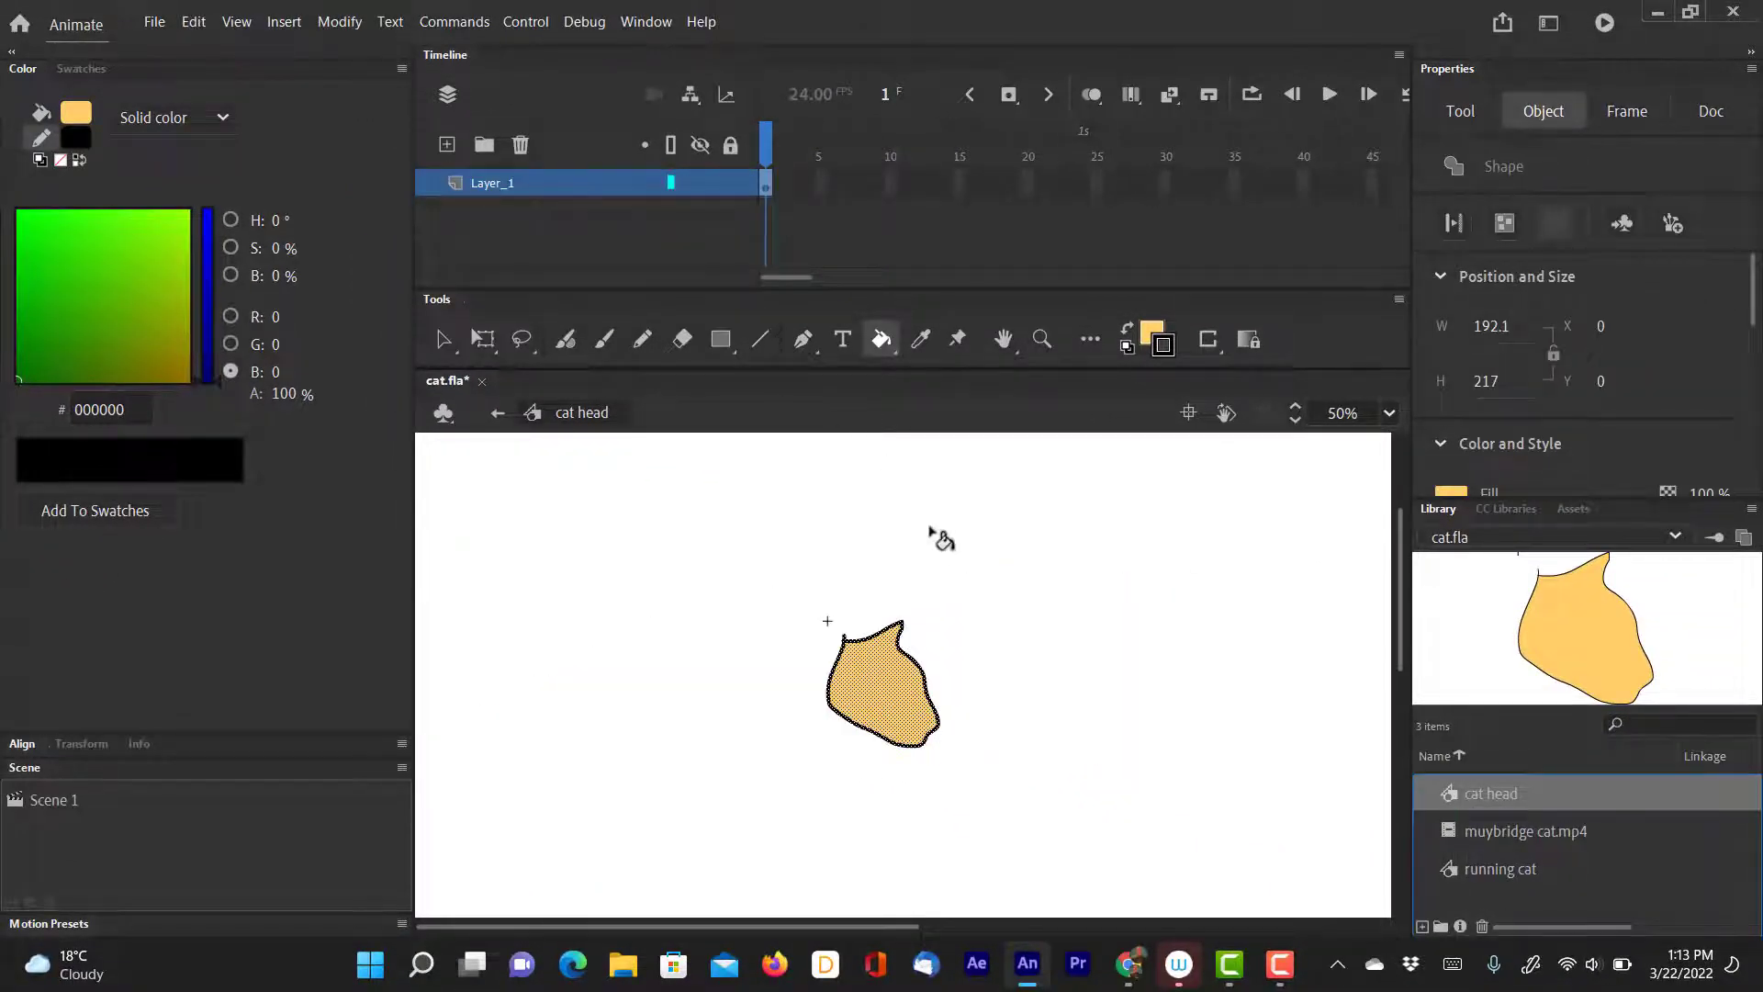
key(ctrl+equal)
key(ctrl+equal)
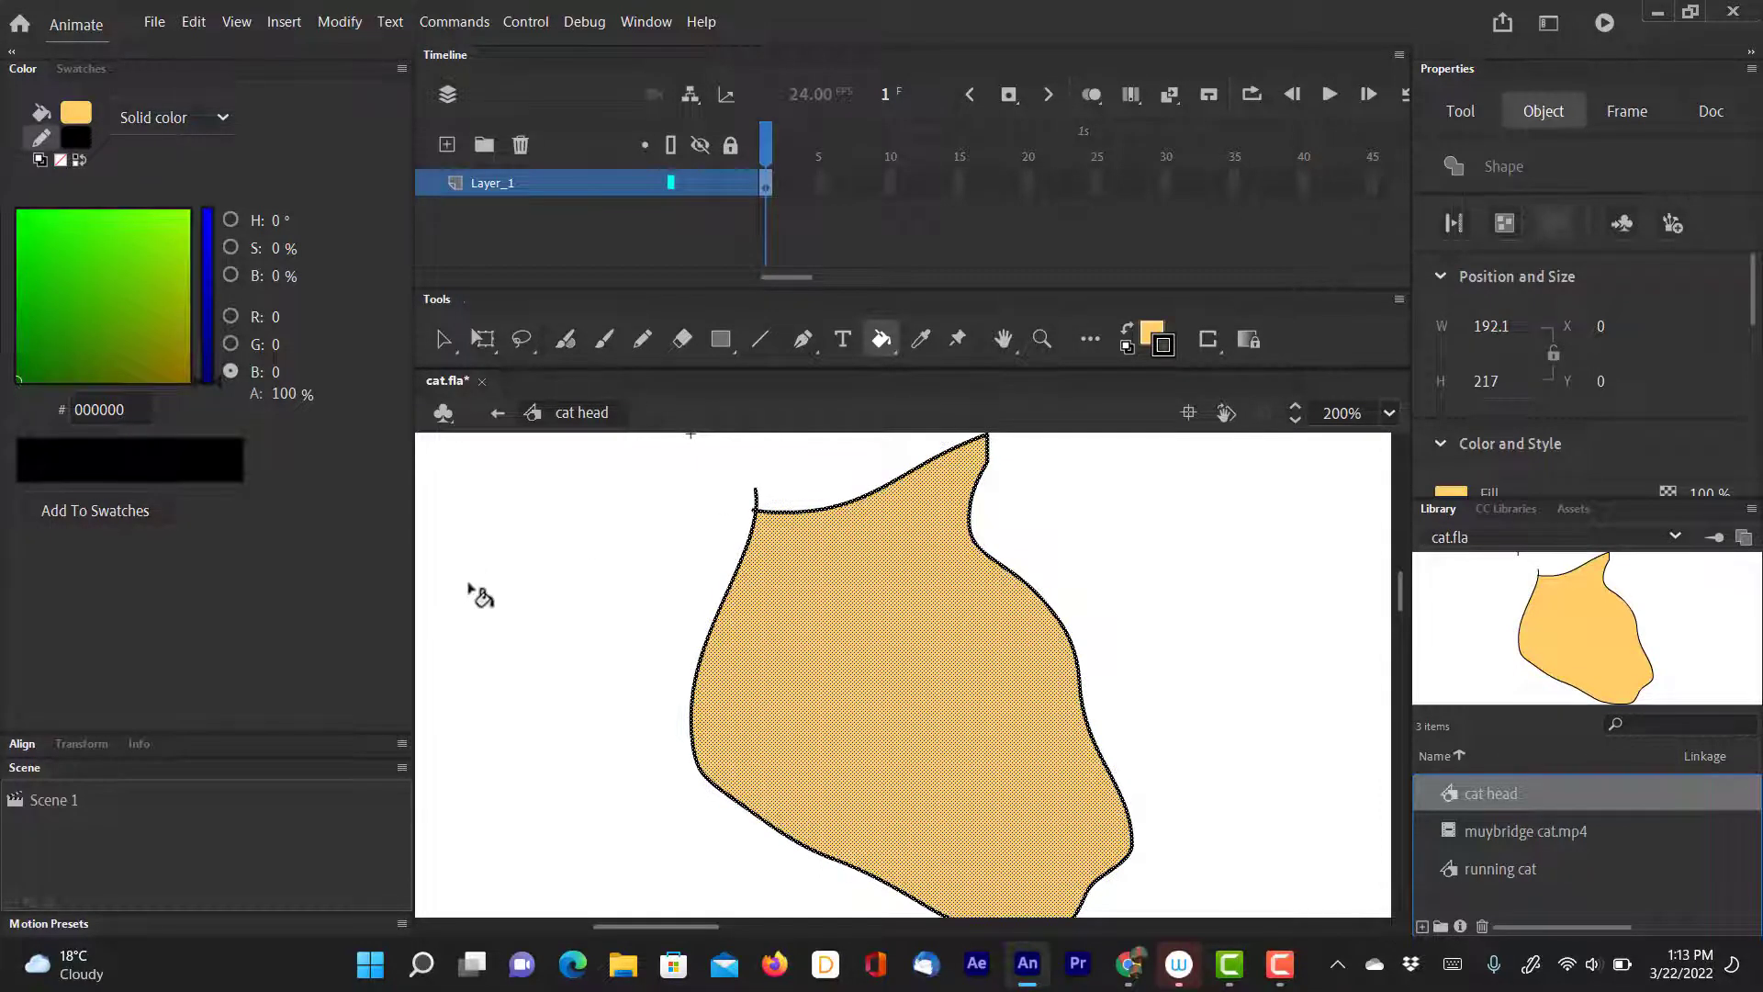
click(440, 343)
click(643, 615)
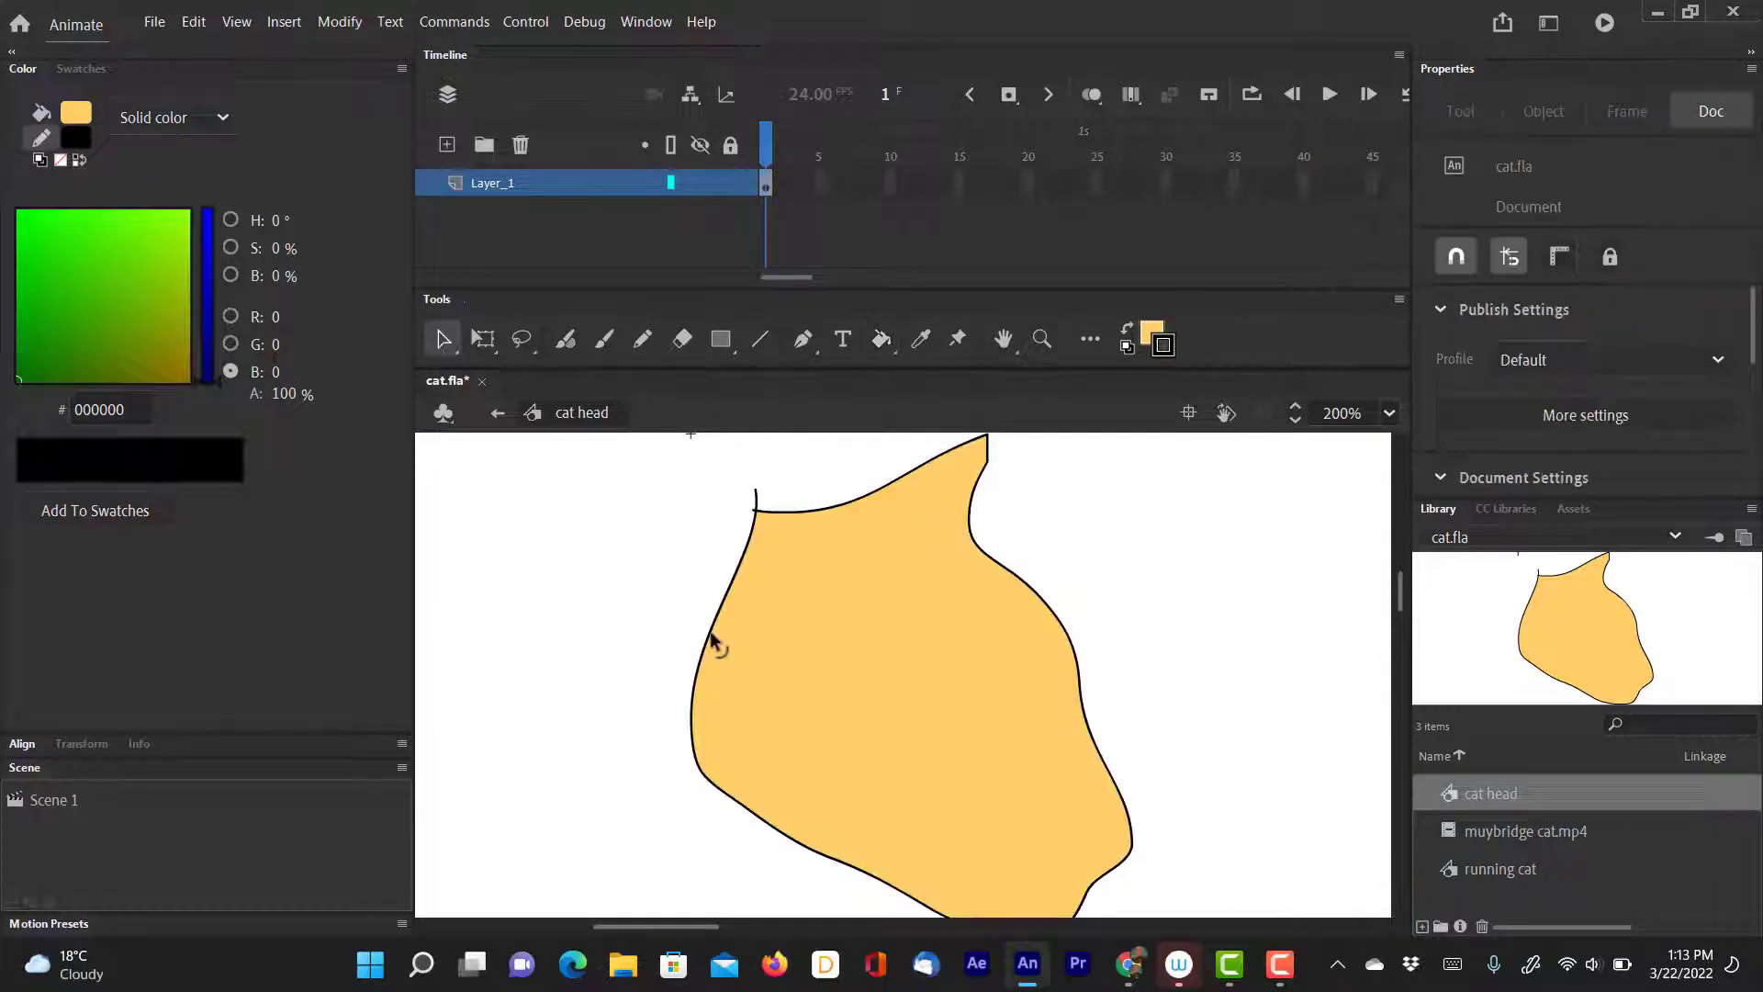
click(713, 632)
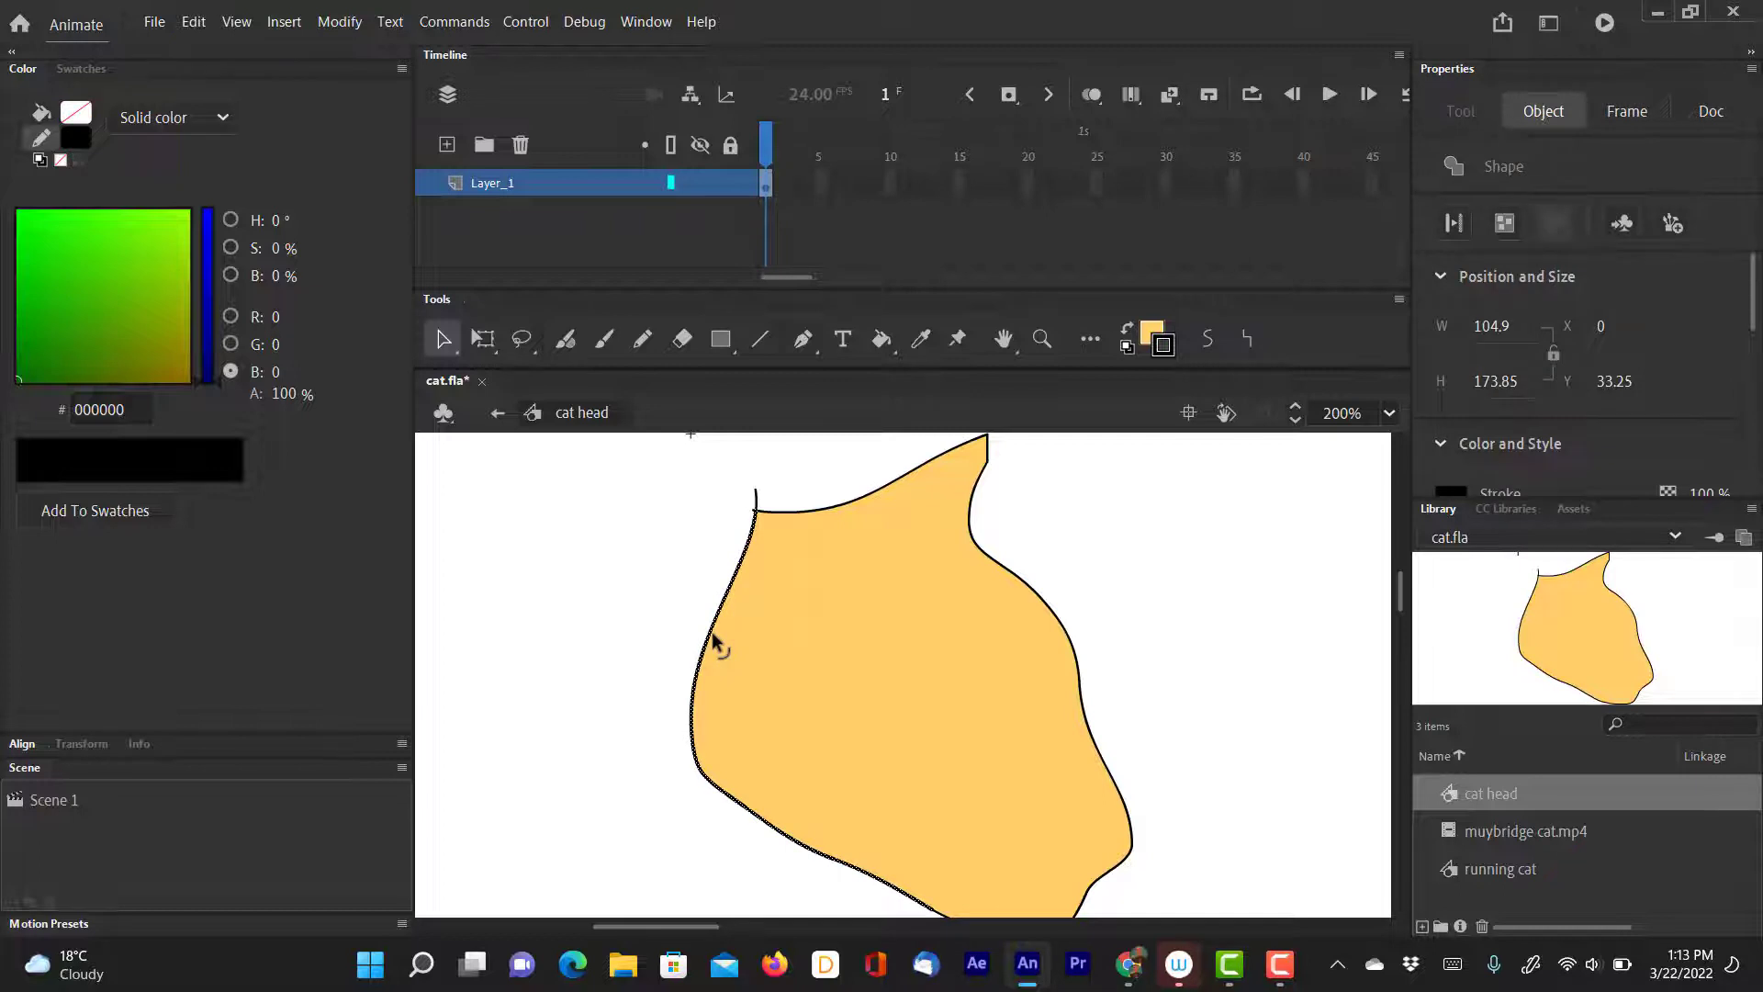
click(656, 635)
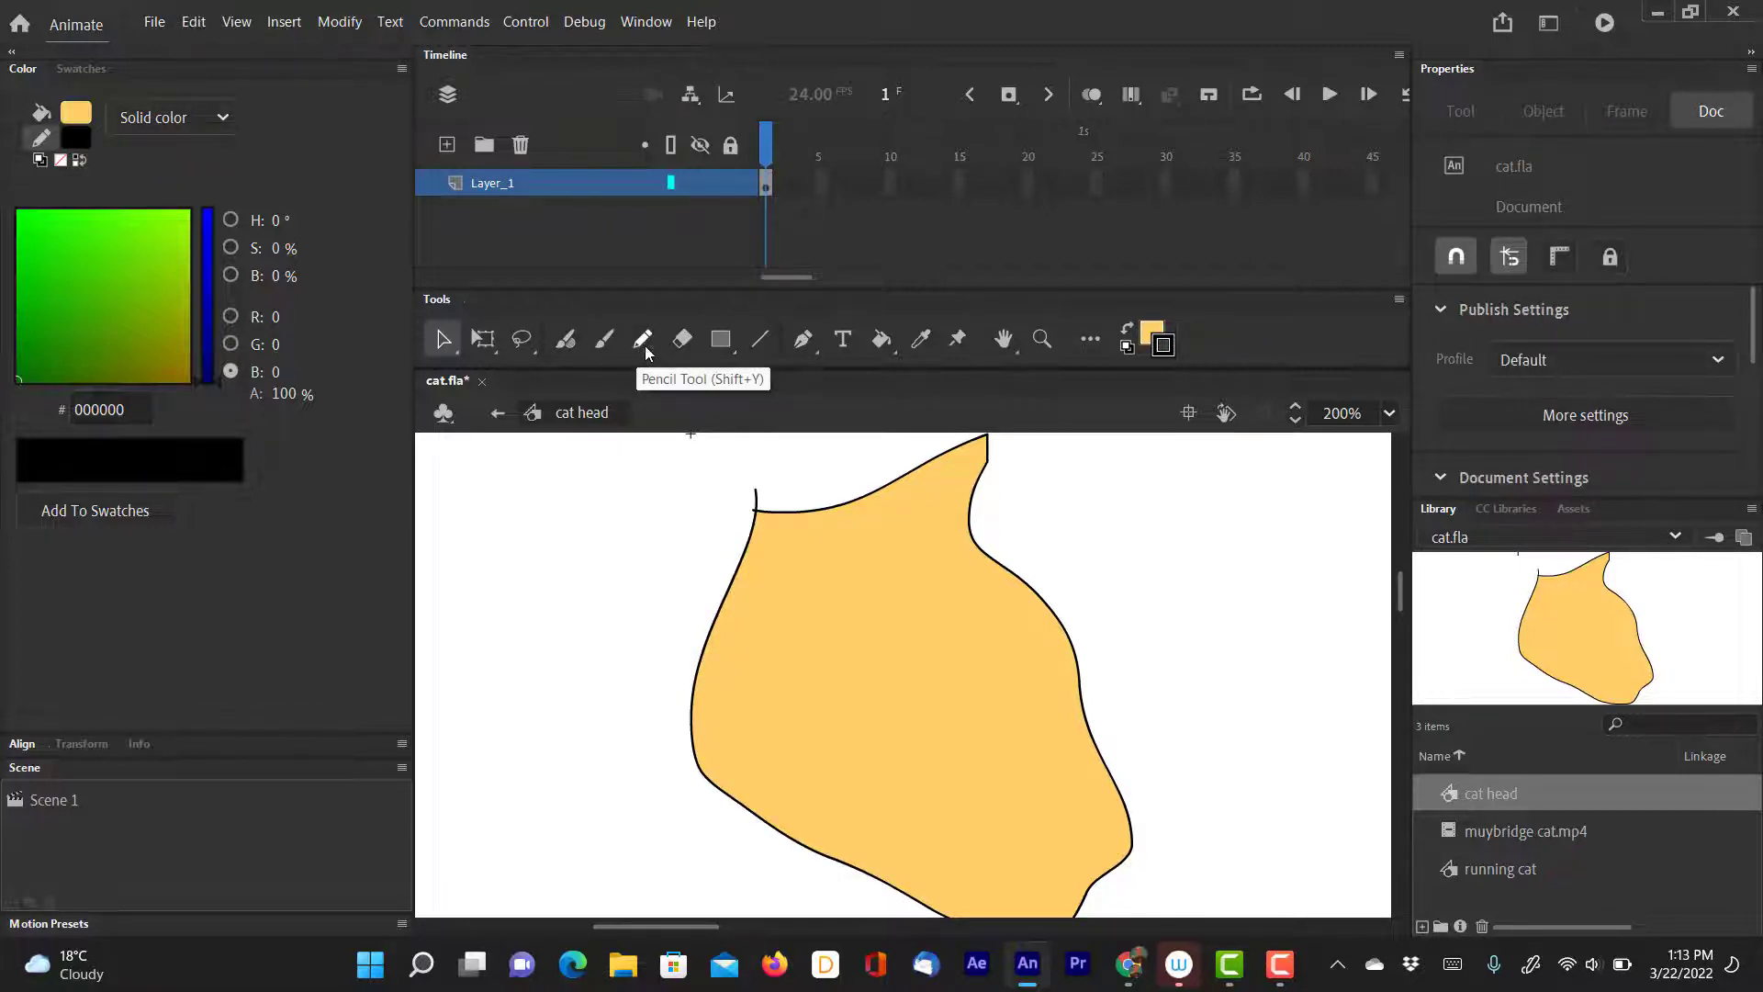
Break the head outline at the lower neck corner with a size 6 eraser and delete the neck-side stroke.
click(682, 339)
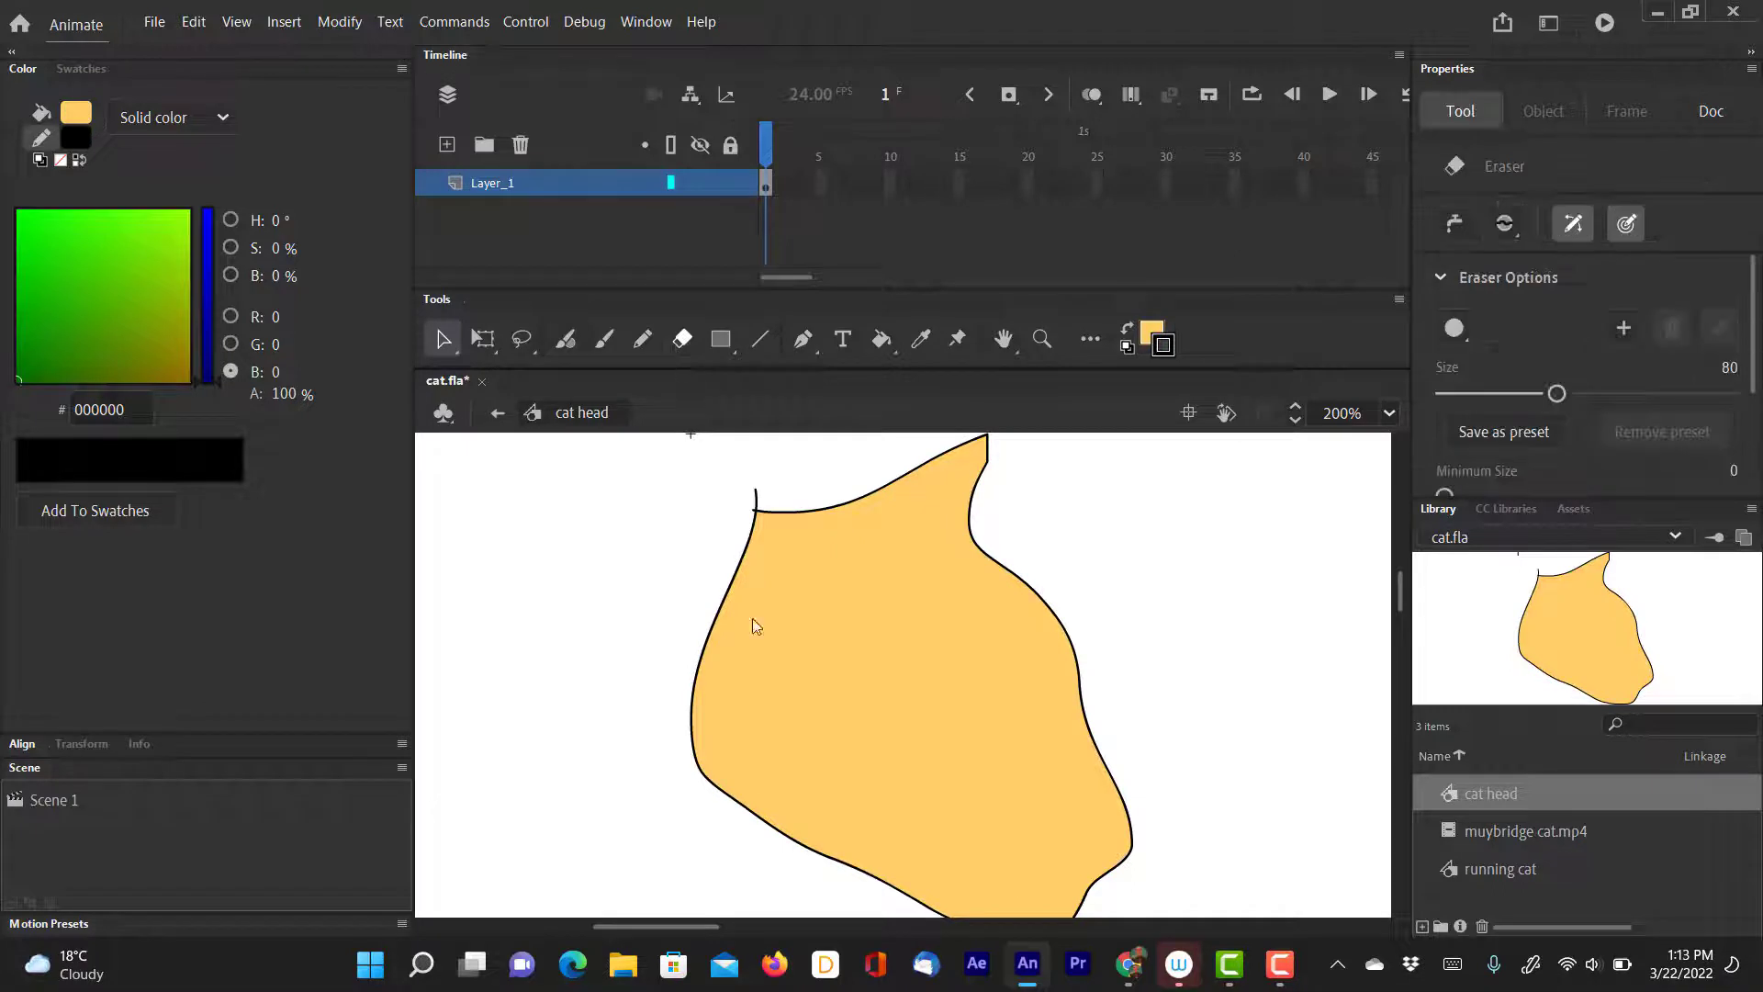
click(690, 744)
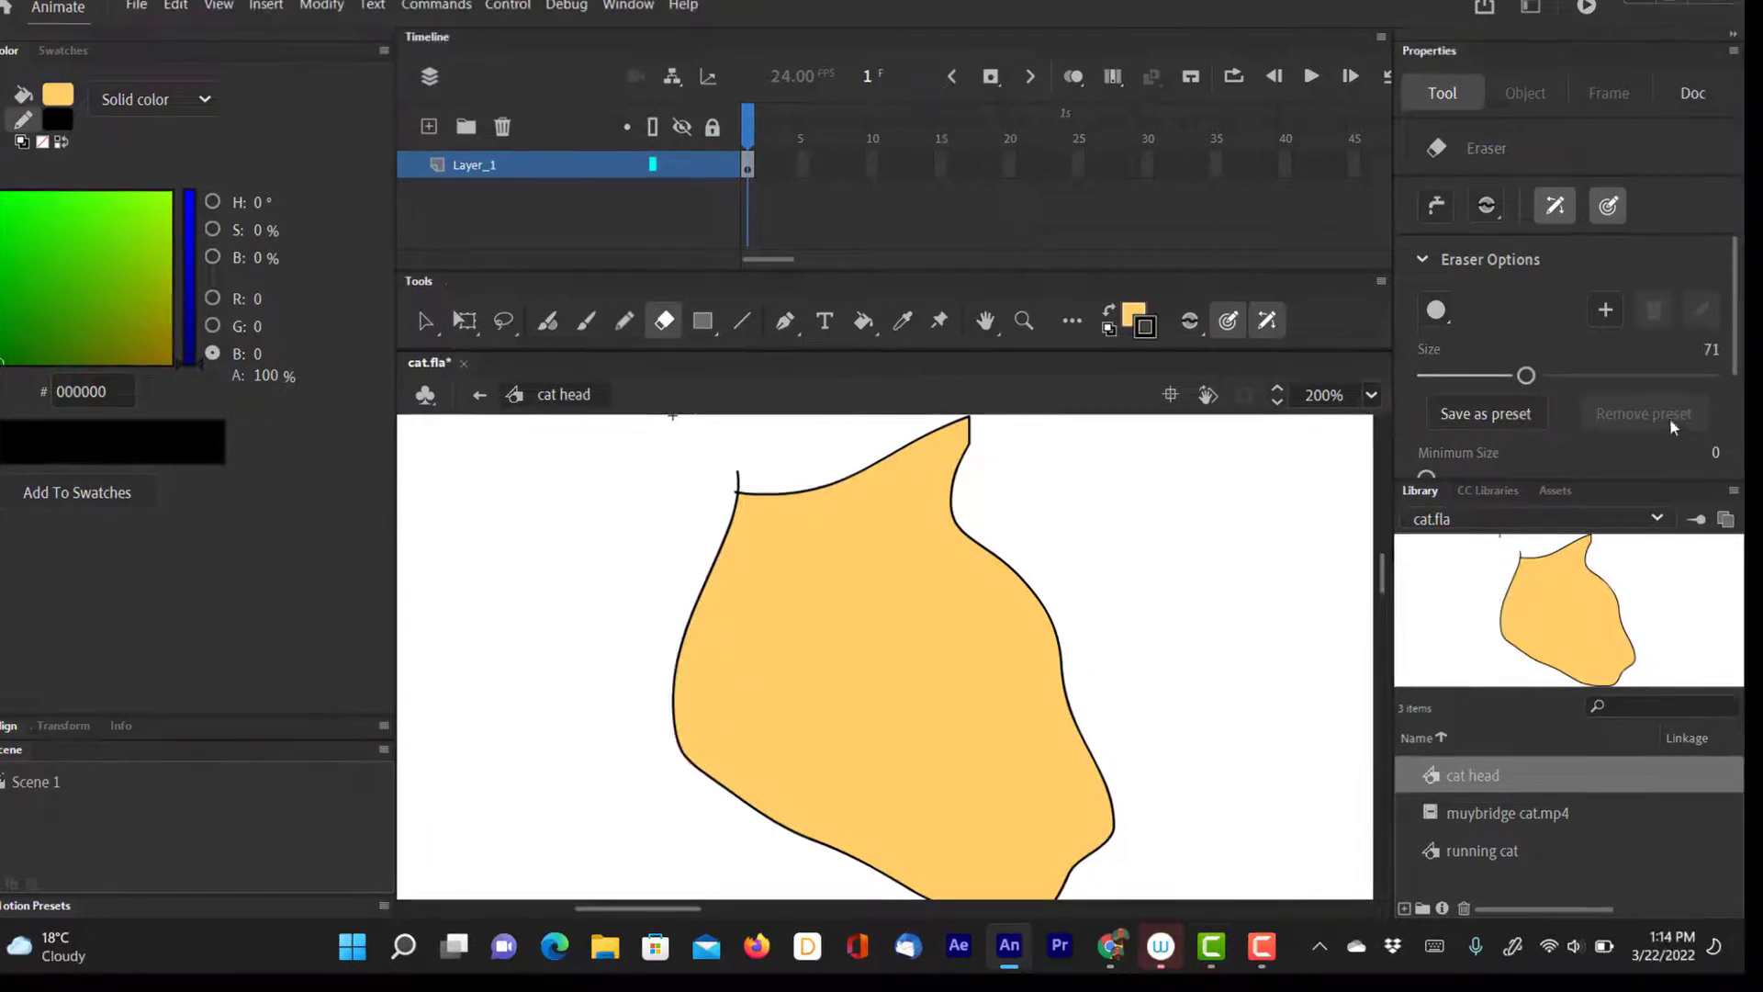
drag(1535, 376, 1441, 384)
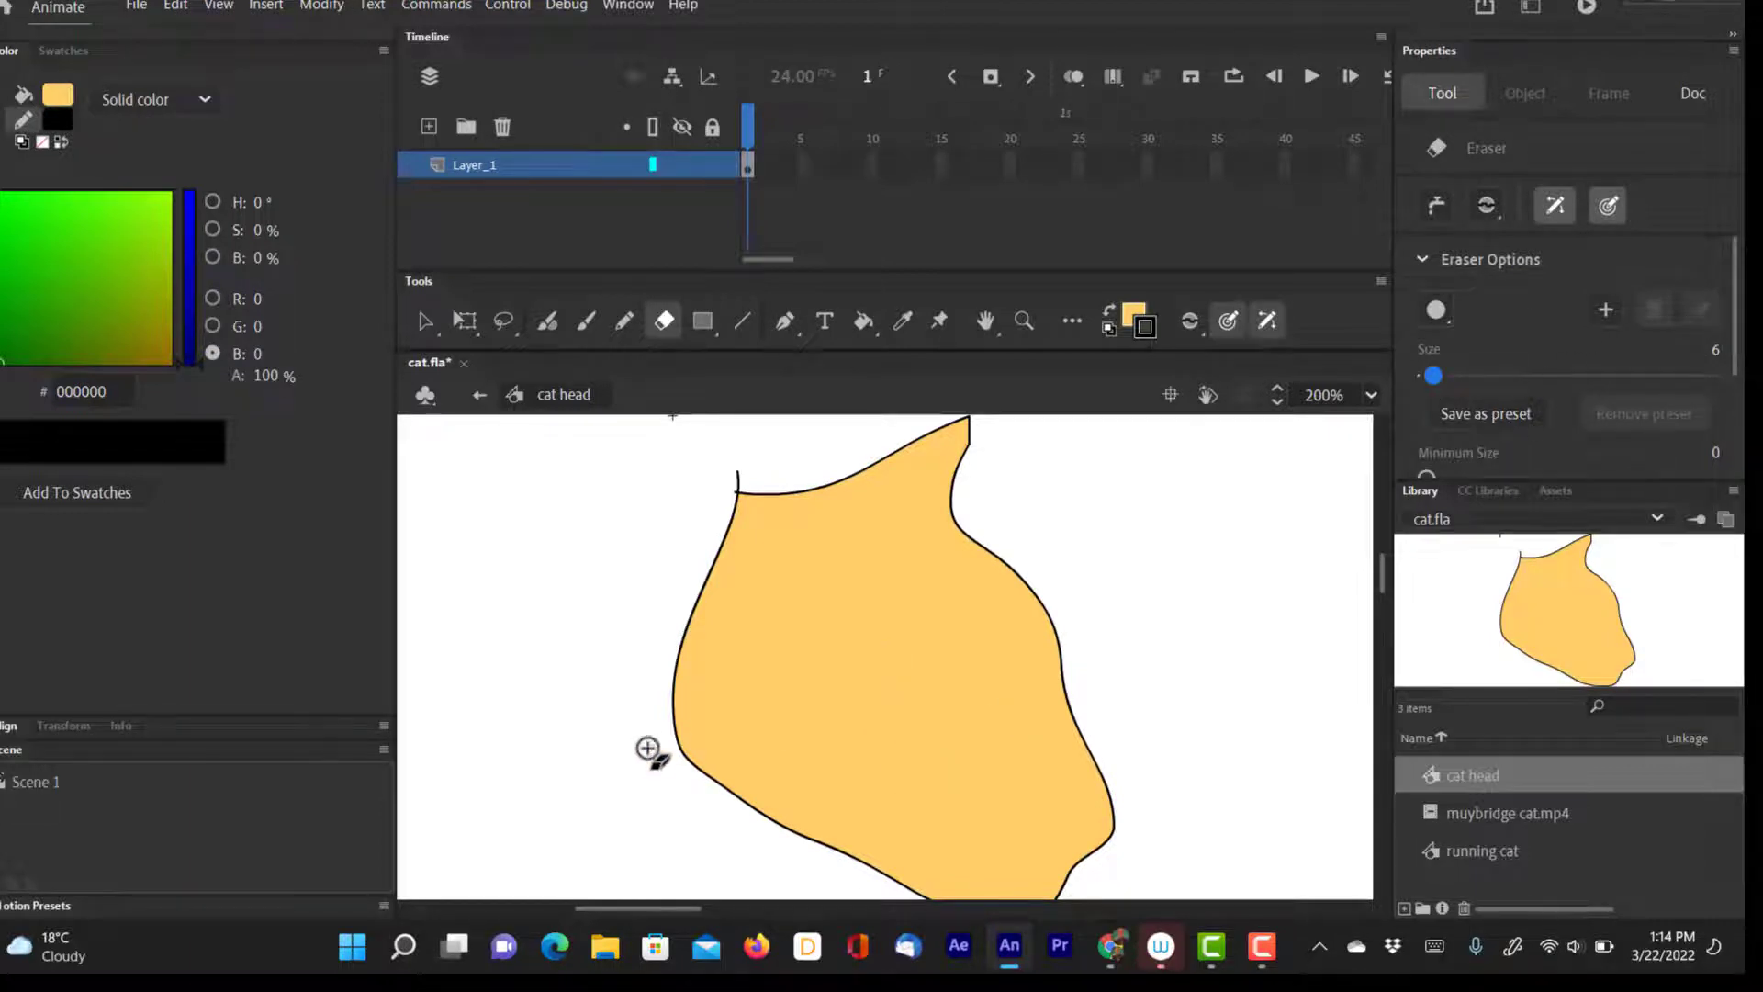
click(677, 736)
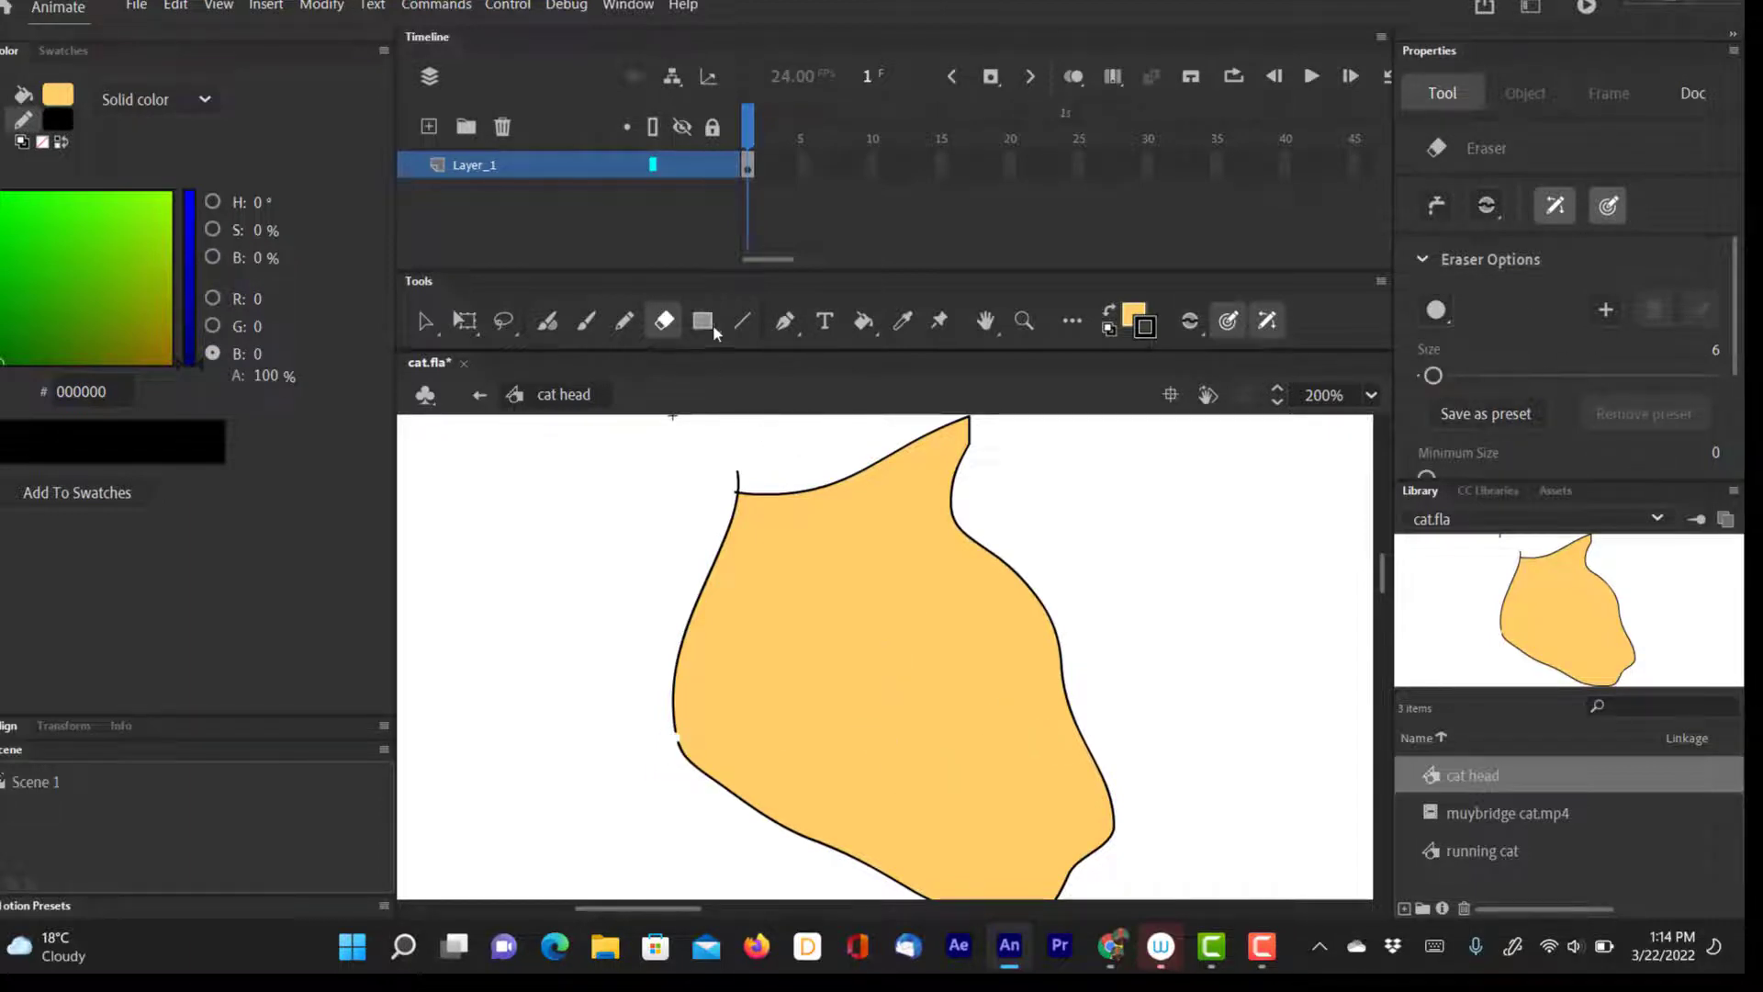
click(424, 326)
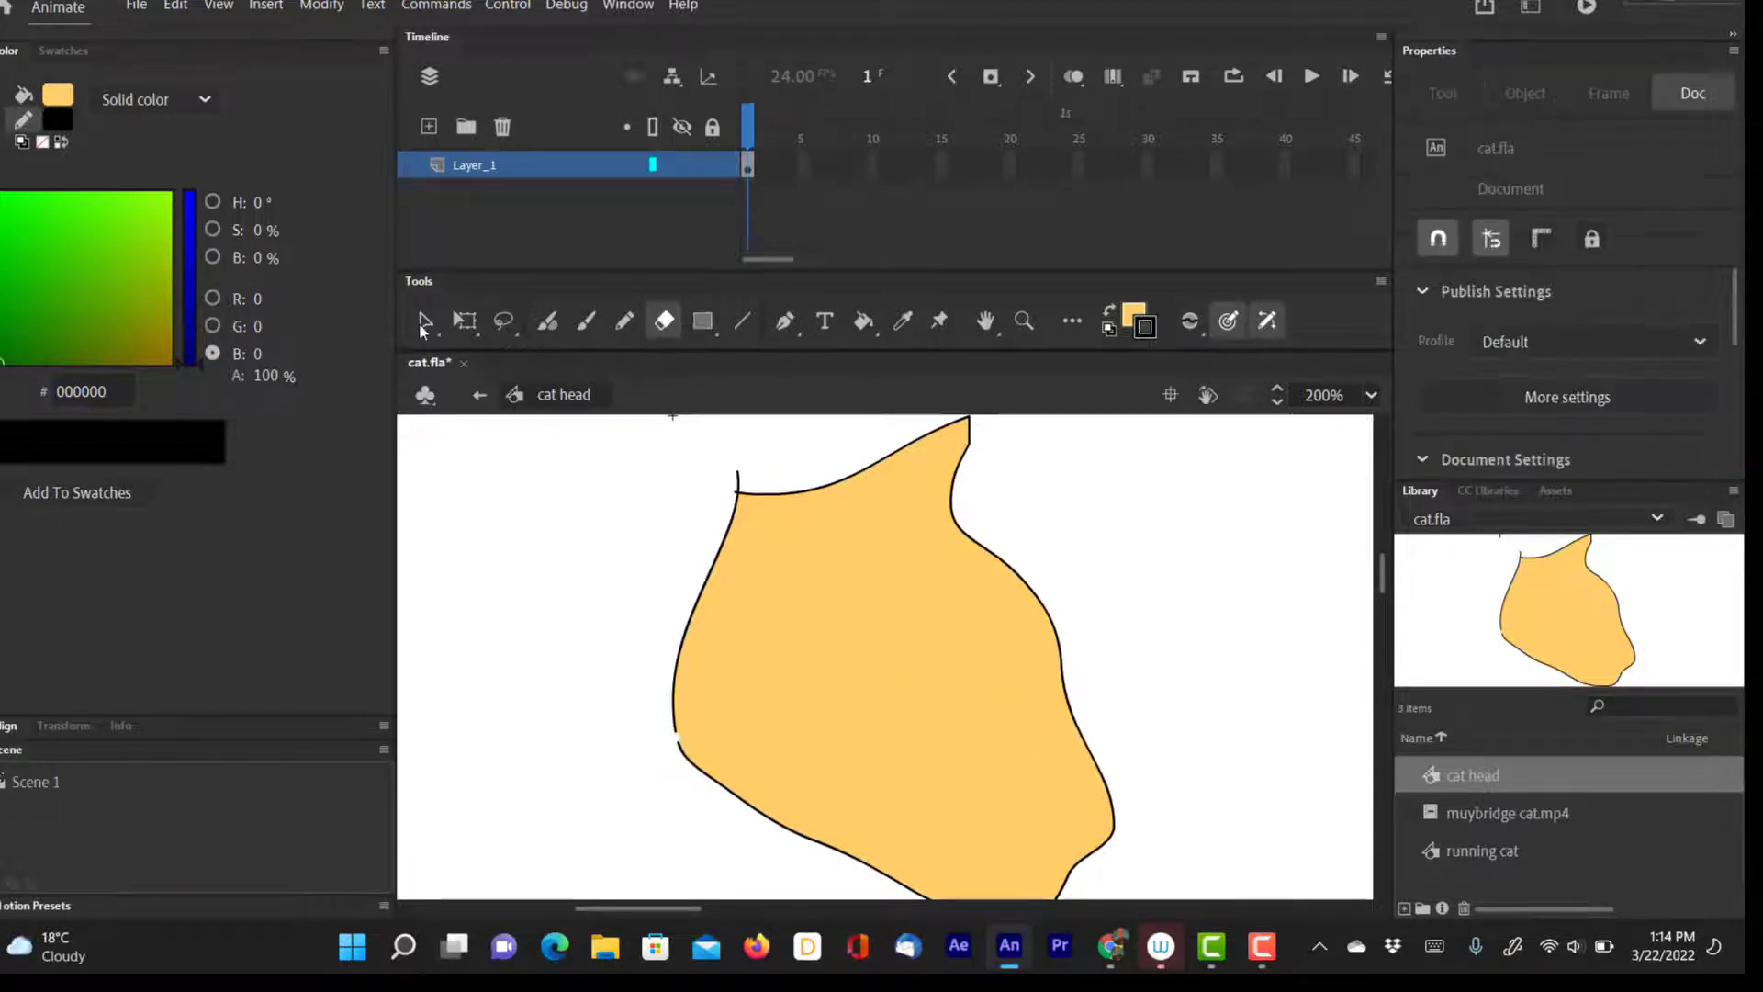
click(684, 646)
key(Delete)
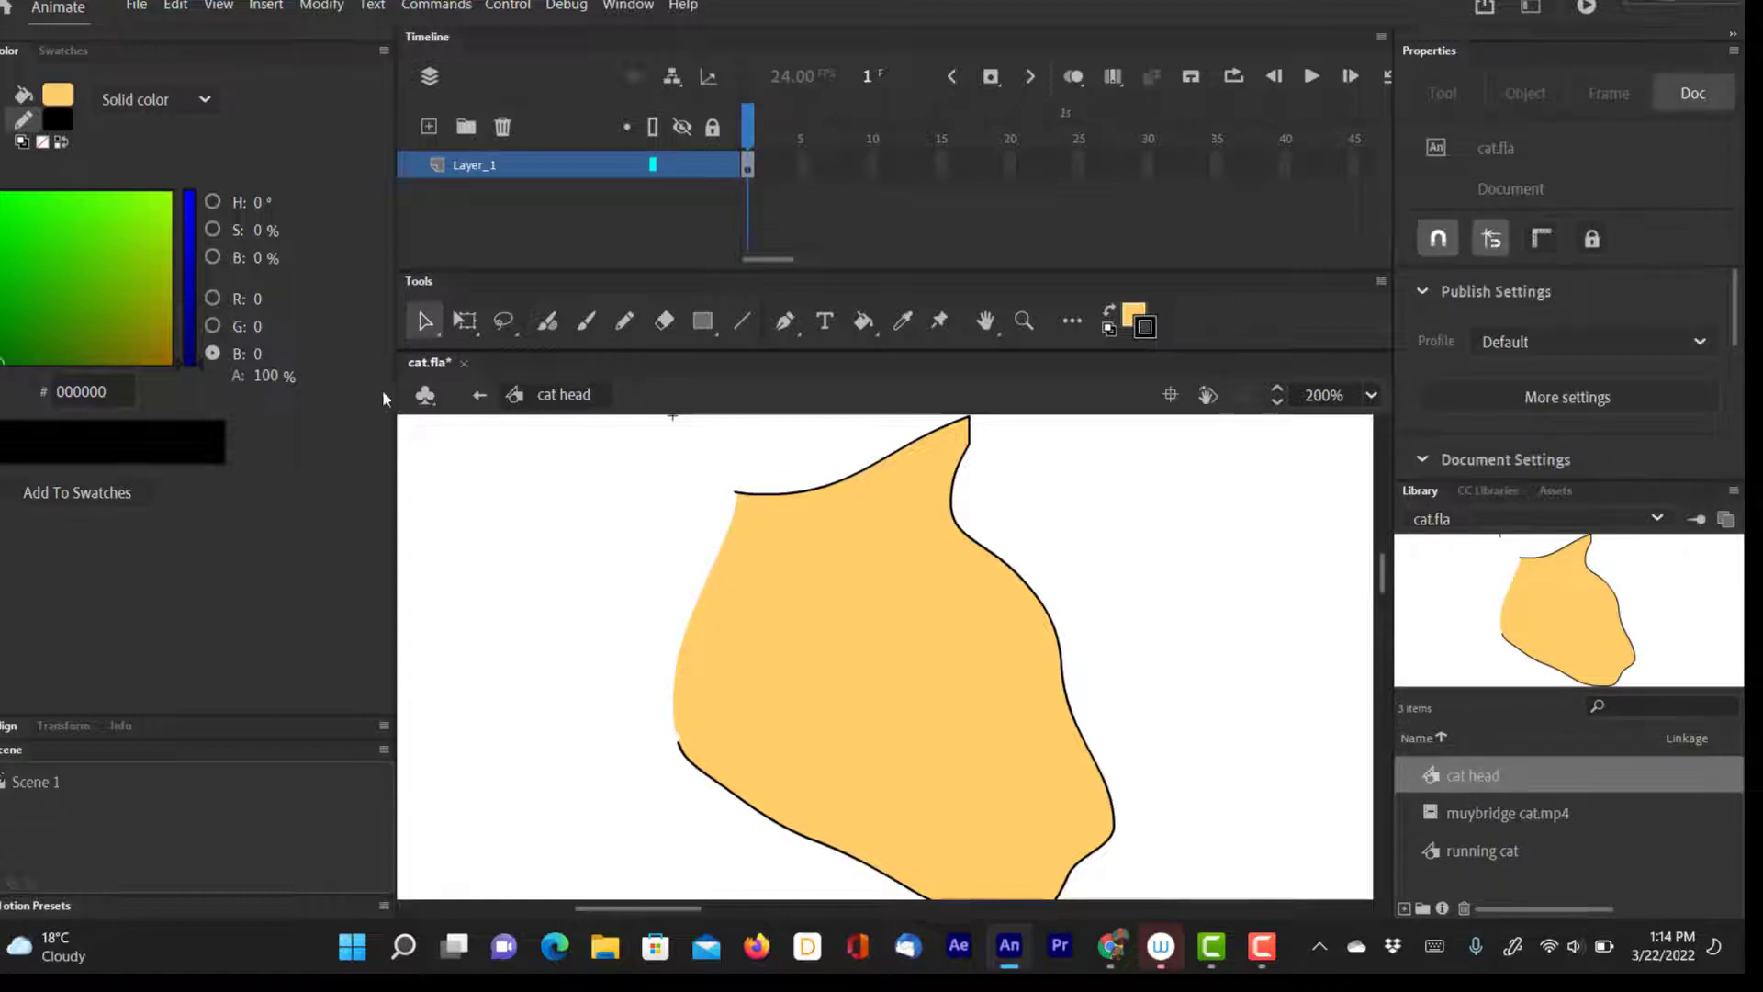
Reopen the running cat symbol and scrub through its frames to review the head and body together.
click(1432, 854)
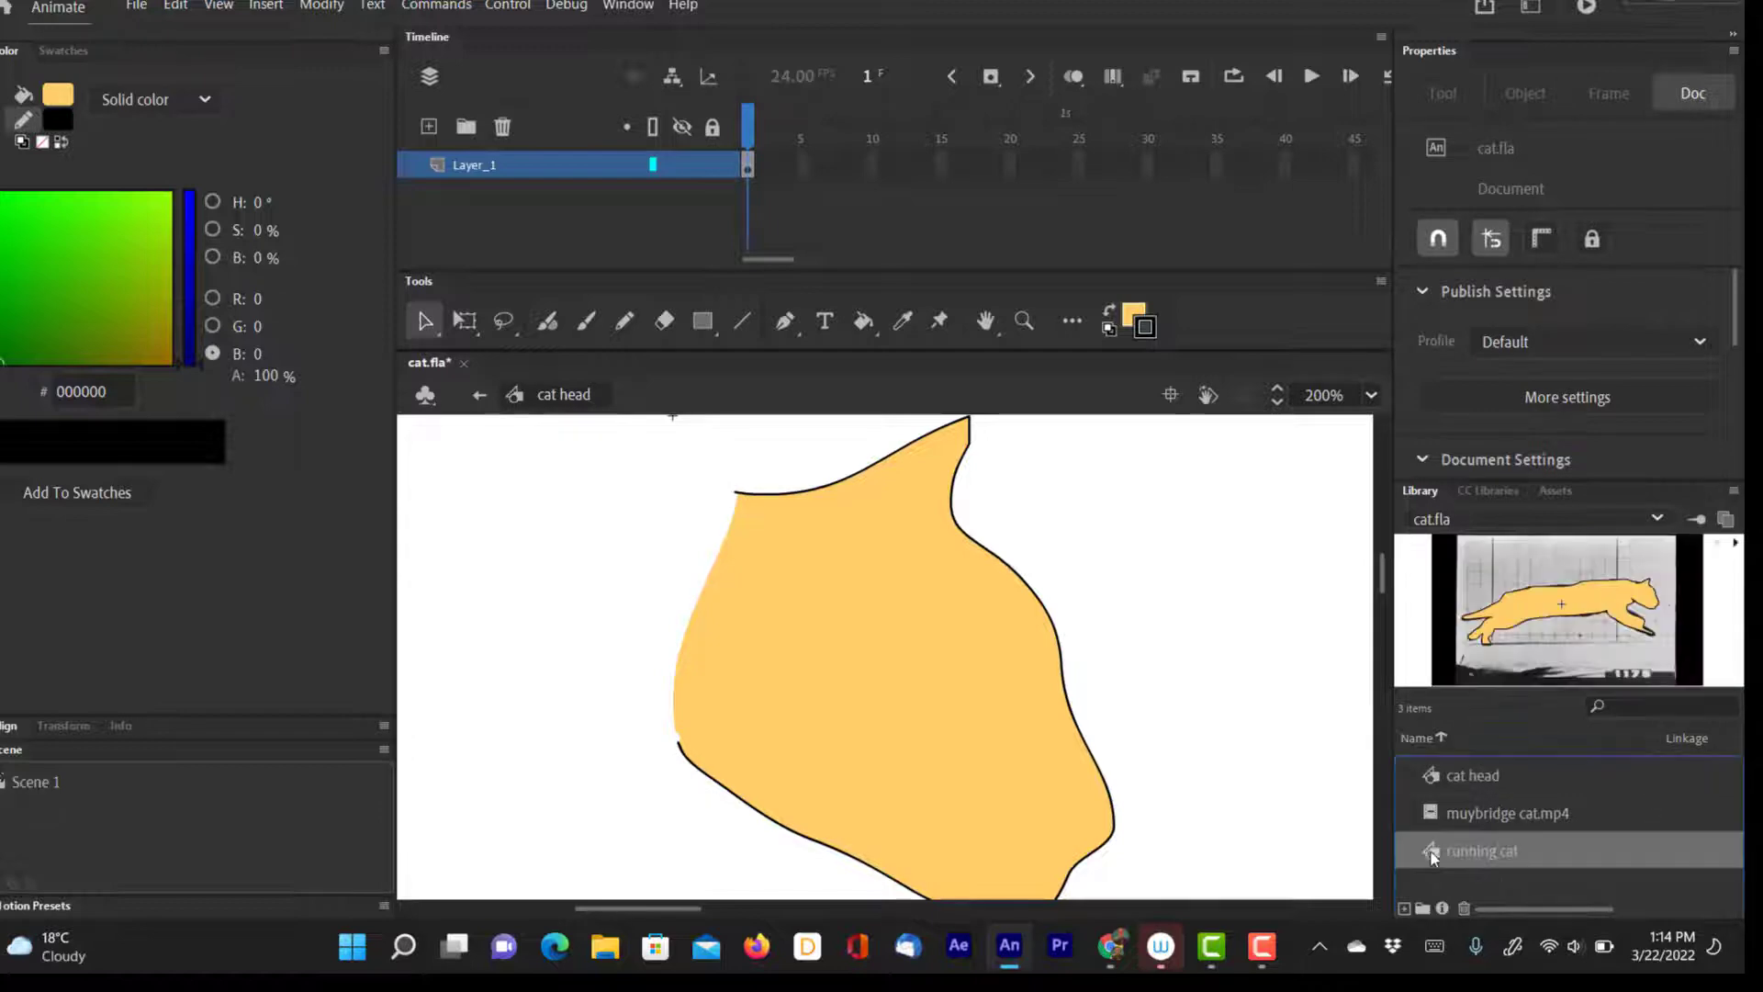
double_click(1439, 852)
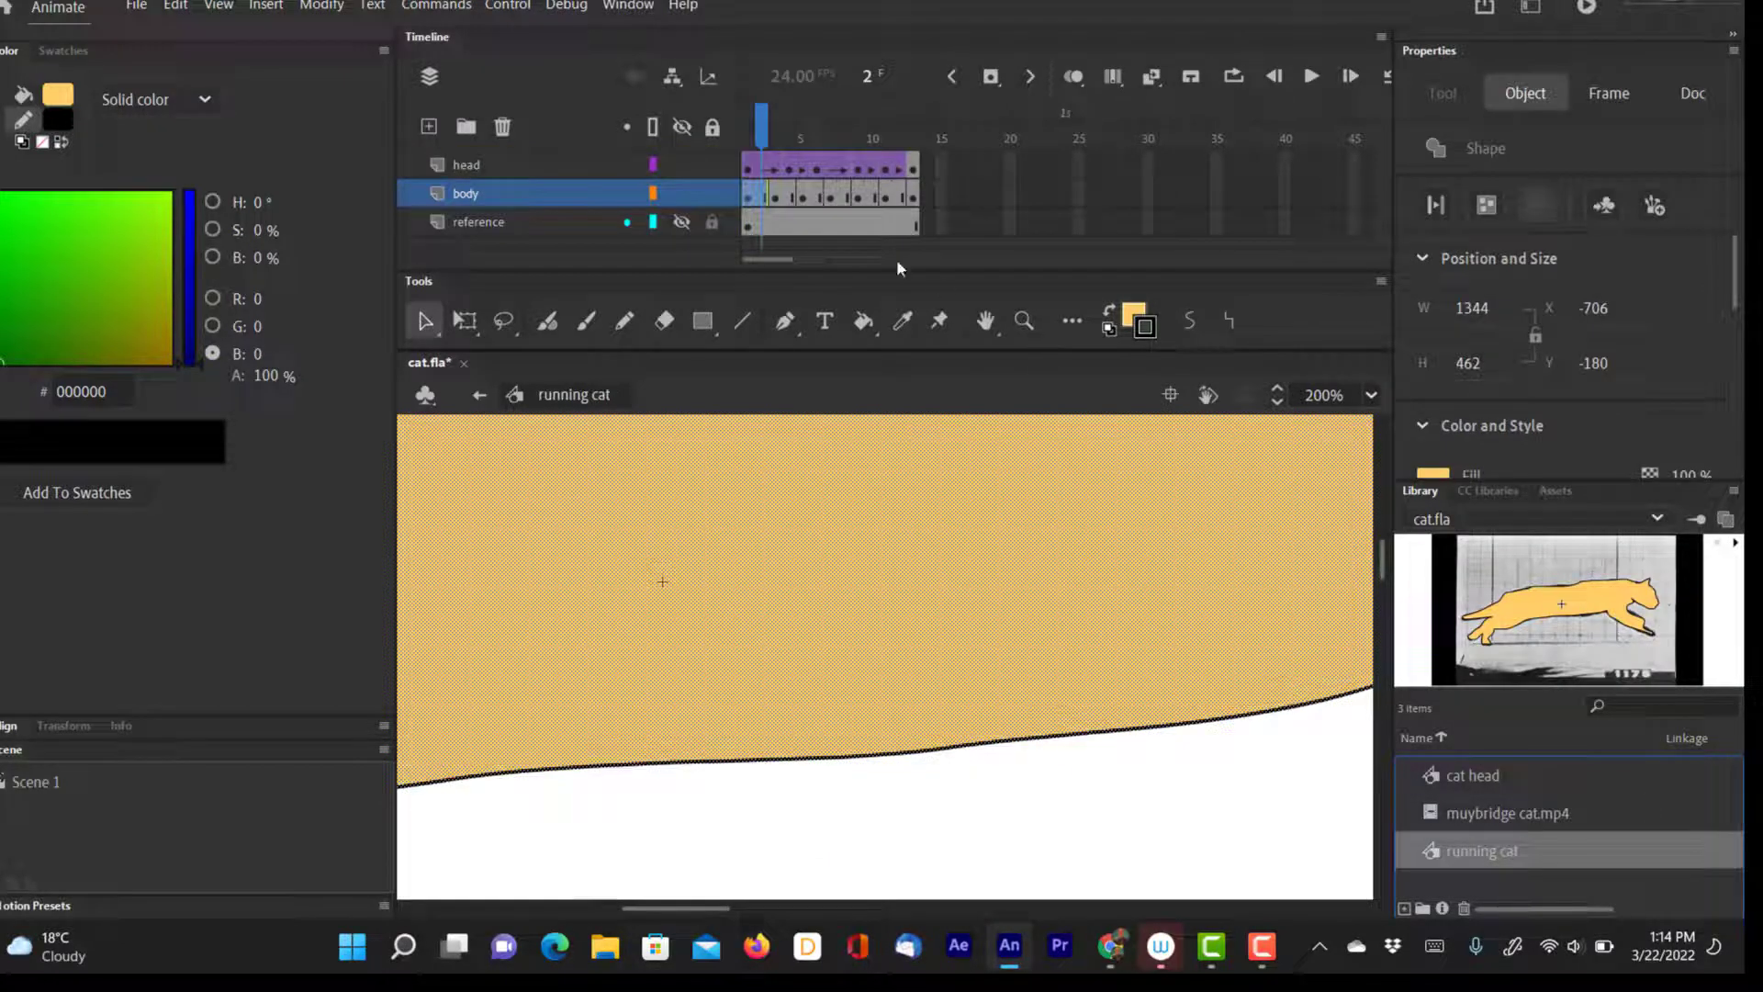
key(ctrl+minus)
key(ctrl+minus)
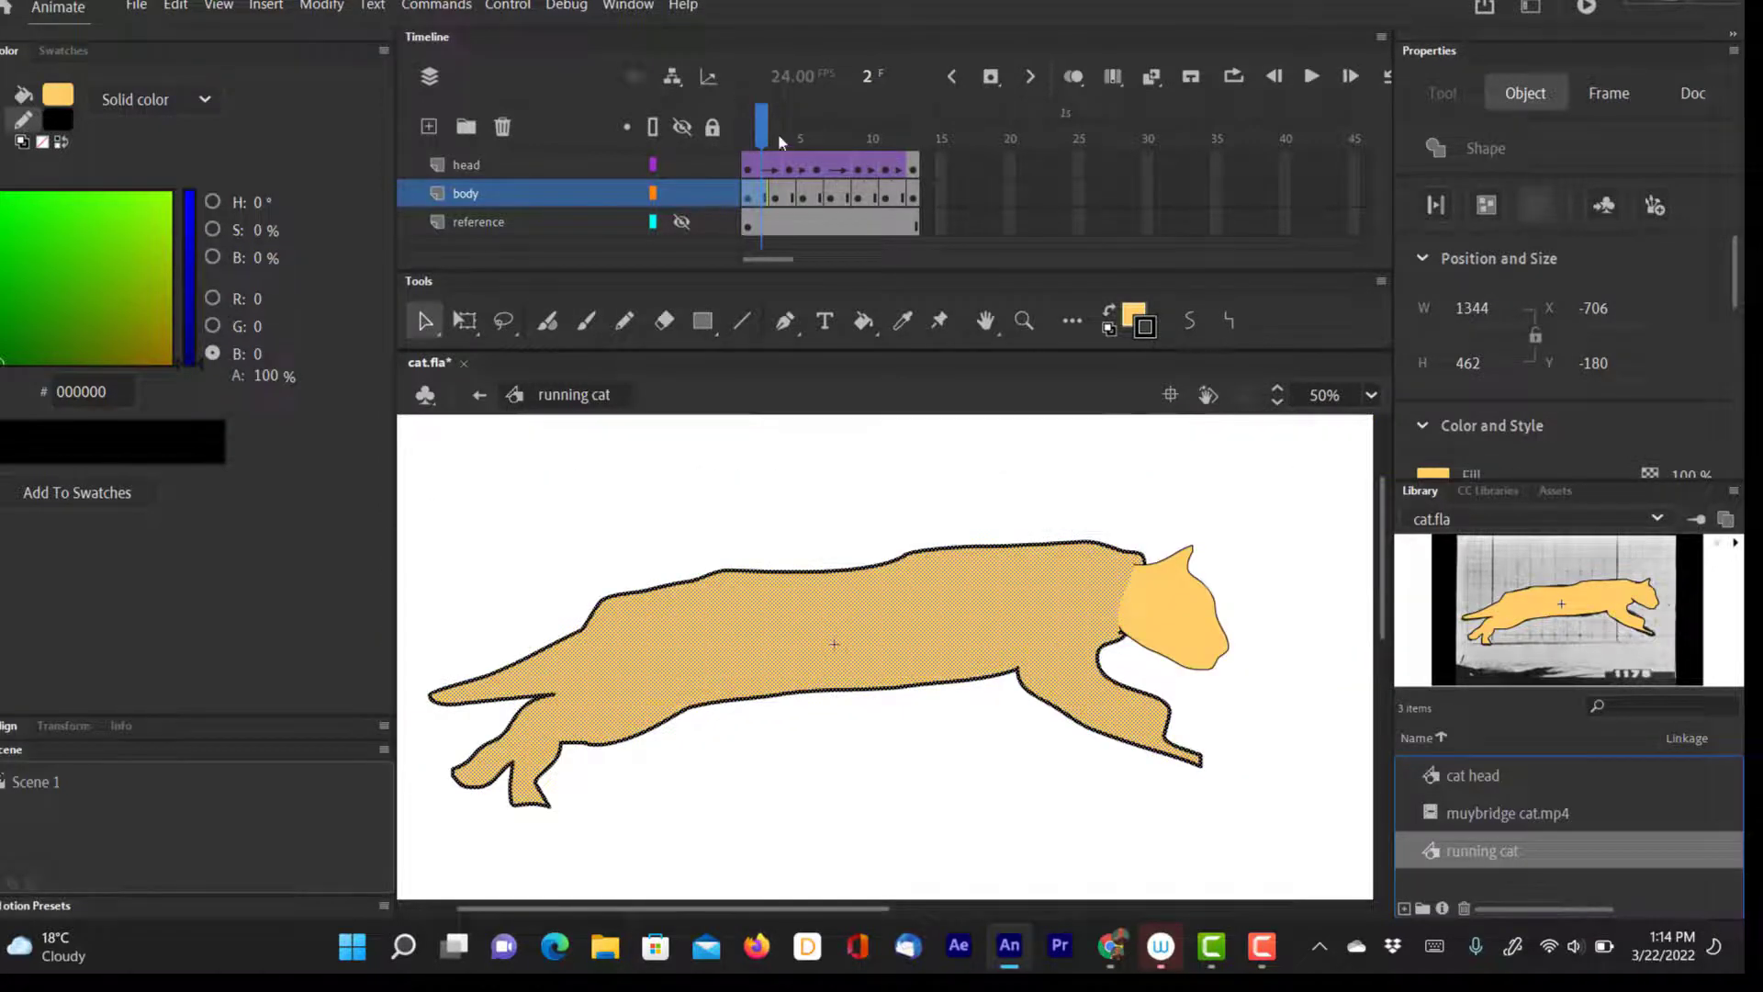
drag(778, 138, 883, 169)
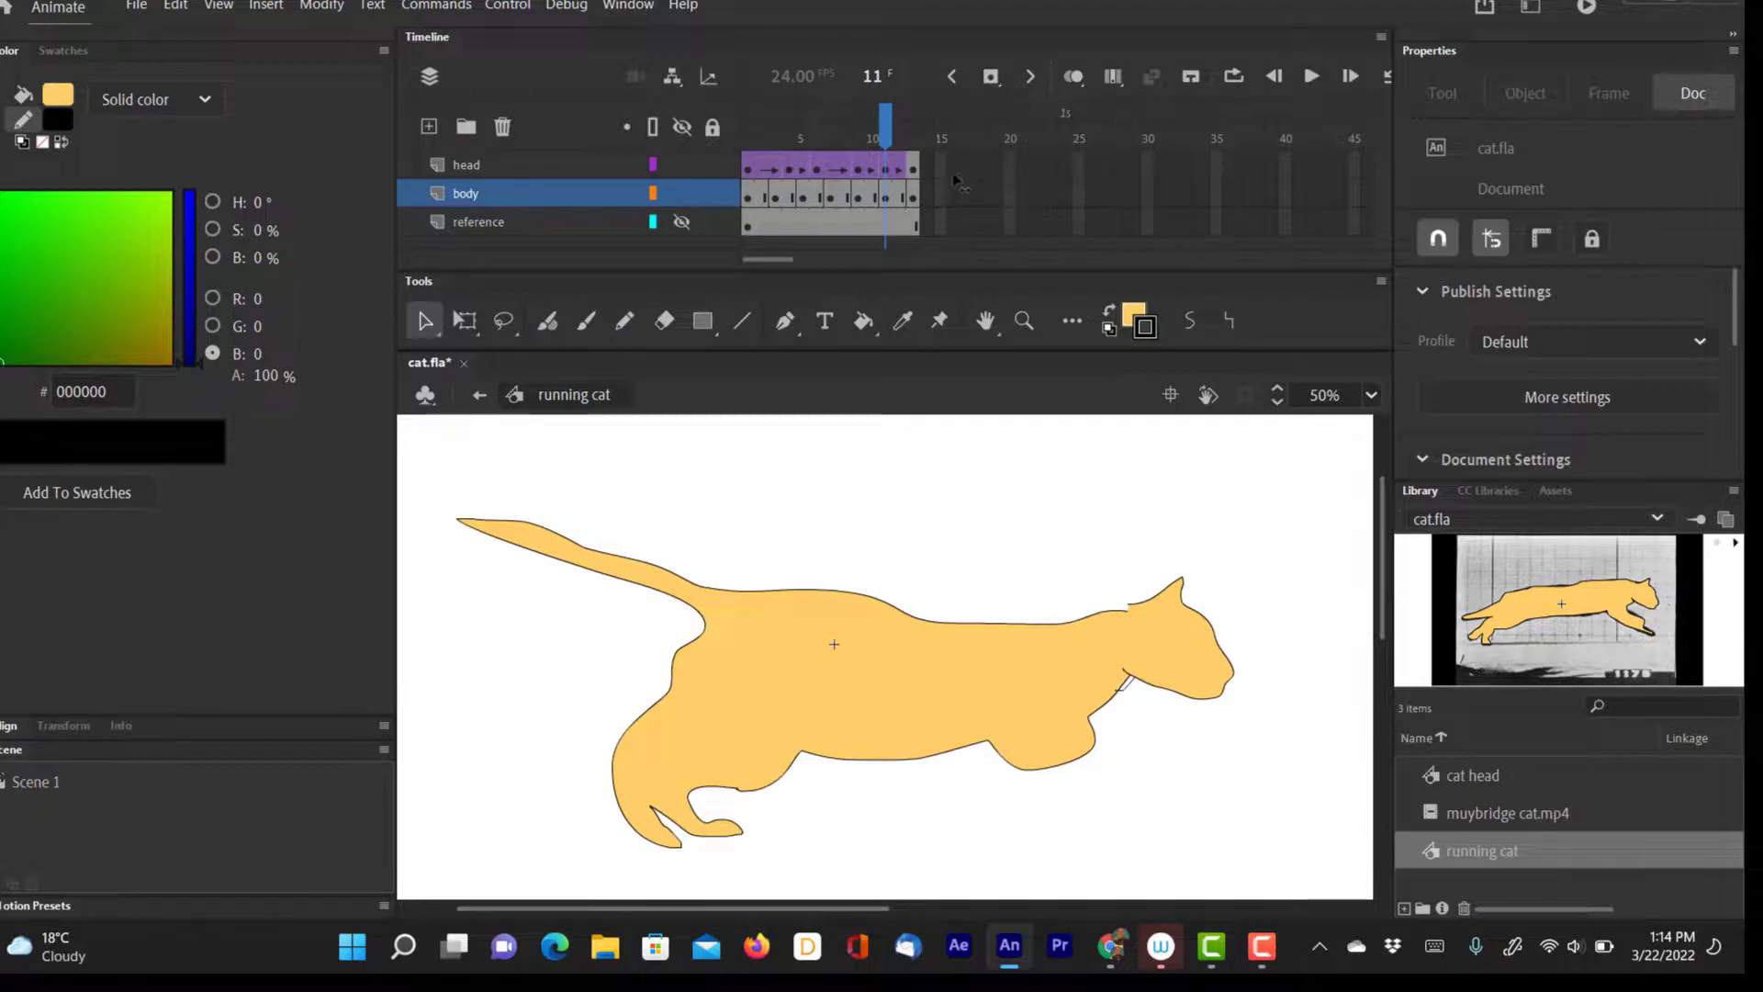
Extend the head, body and reference layers to frame 14, and delete the reference layer.
click(931, 169)
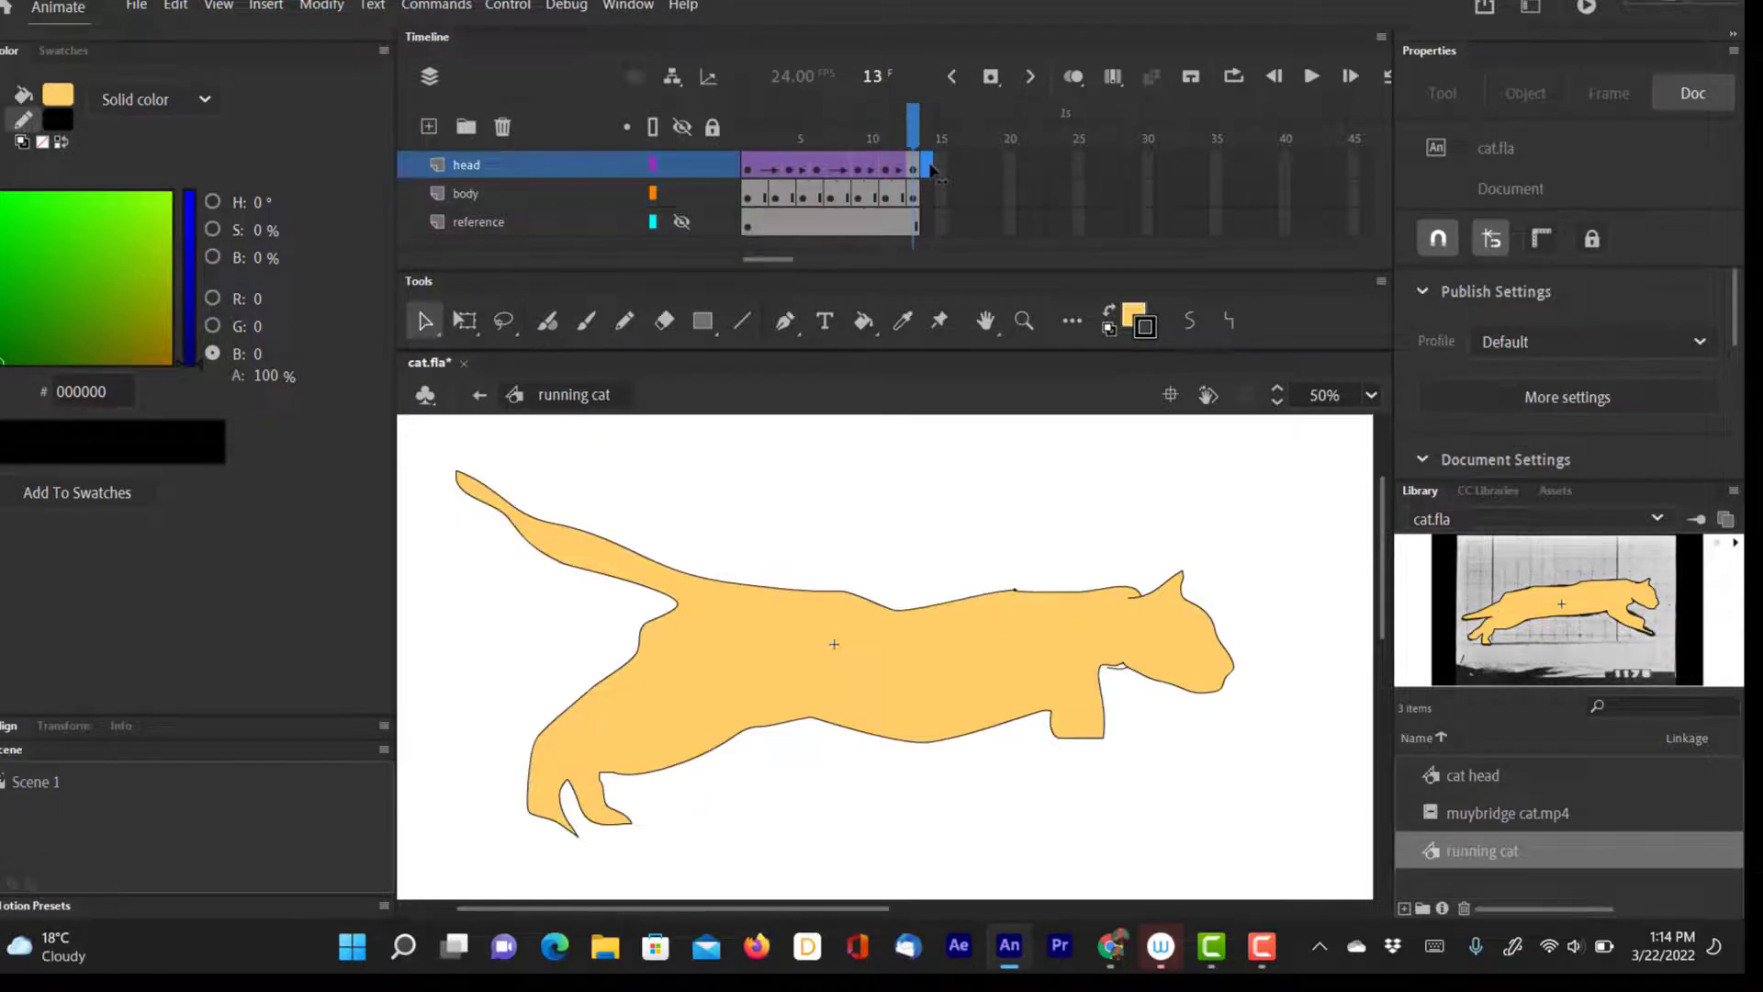
click(930, 179)
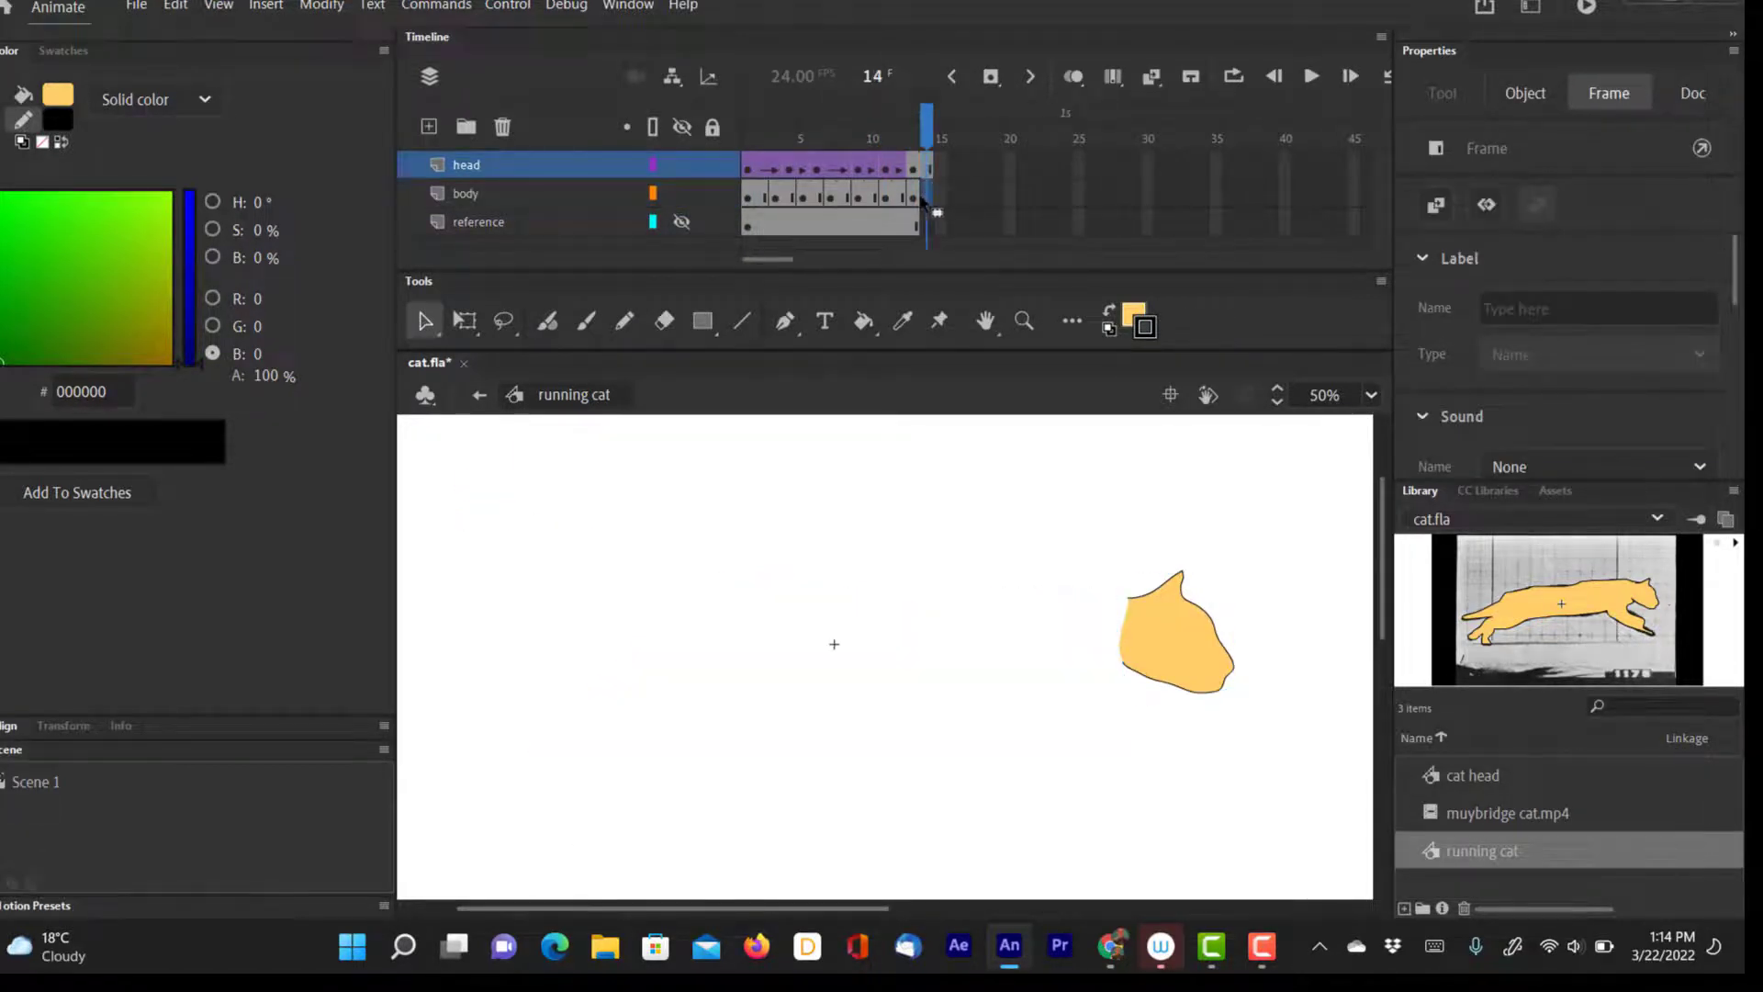
click(924, 200)
click(925, 224)
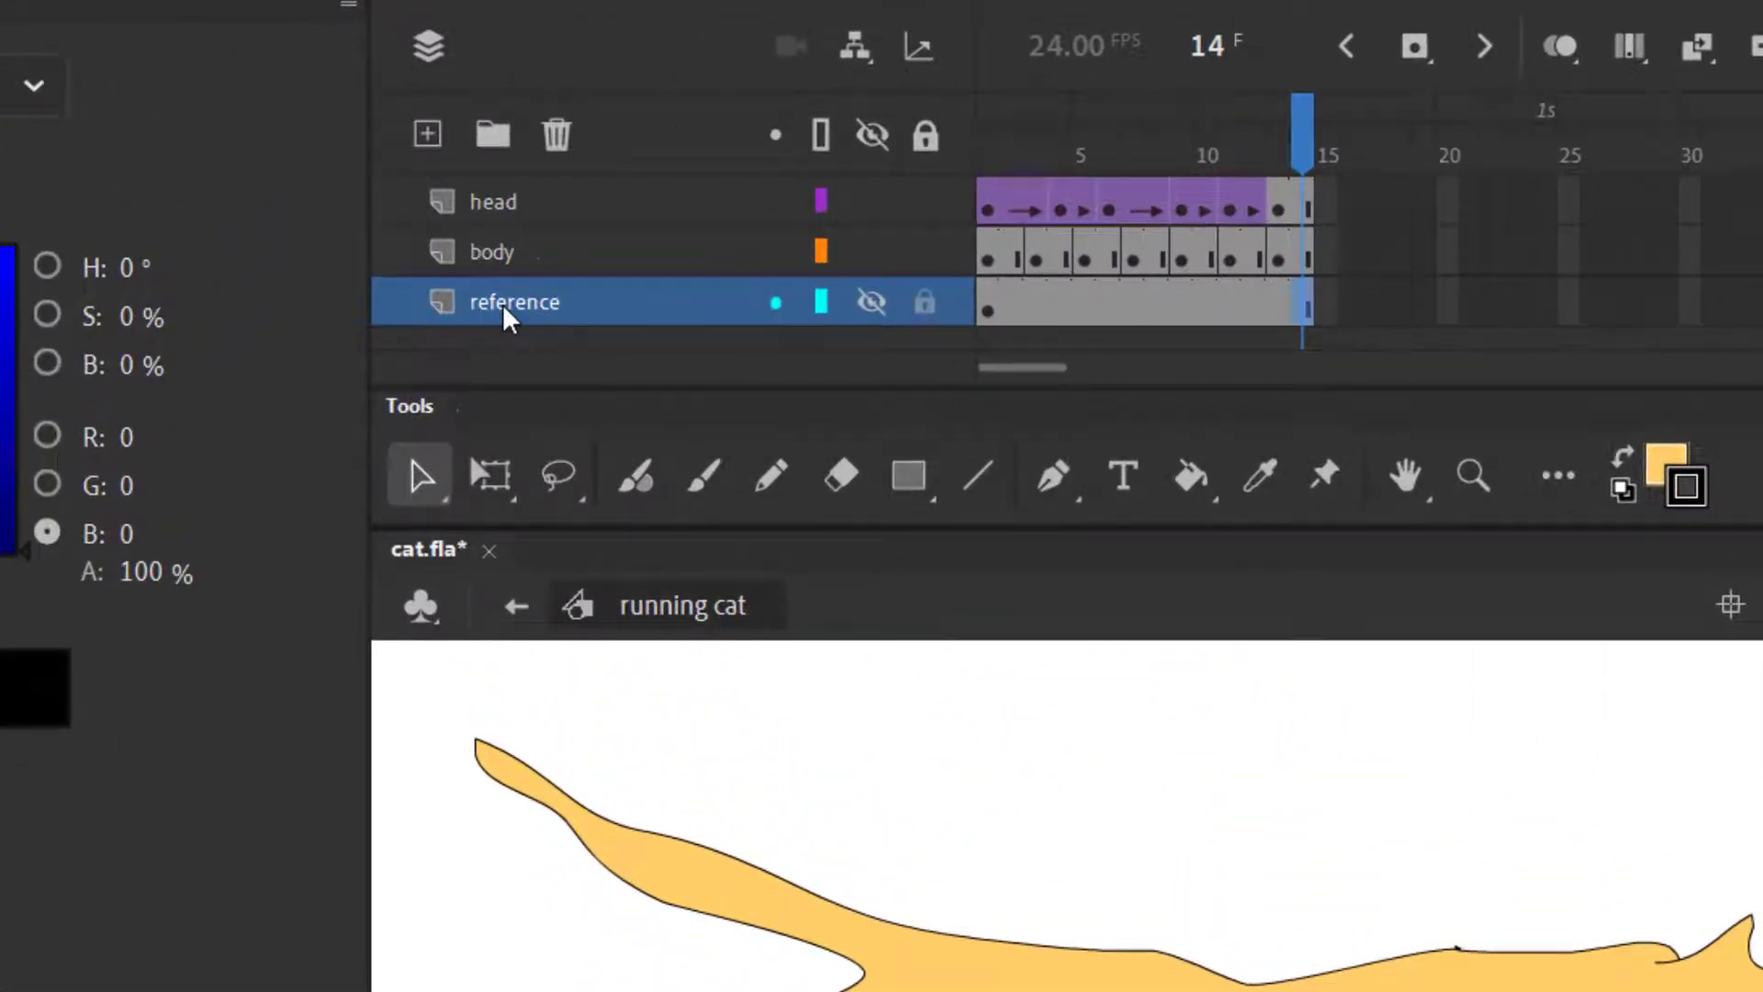
click(556, 138)
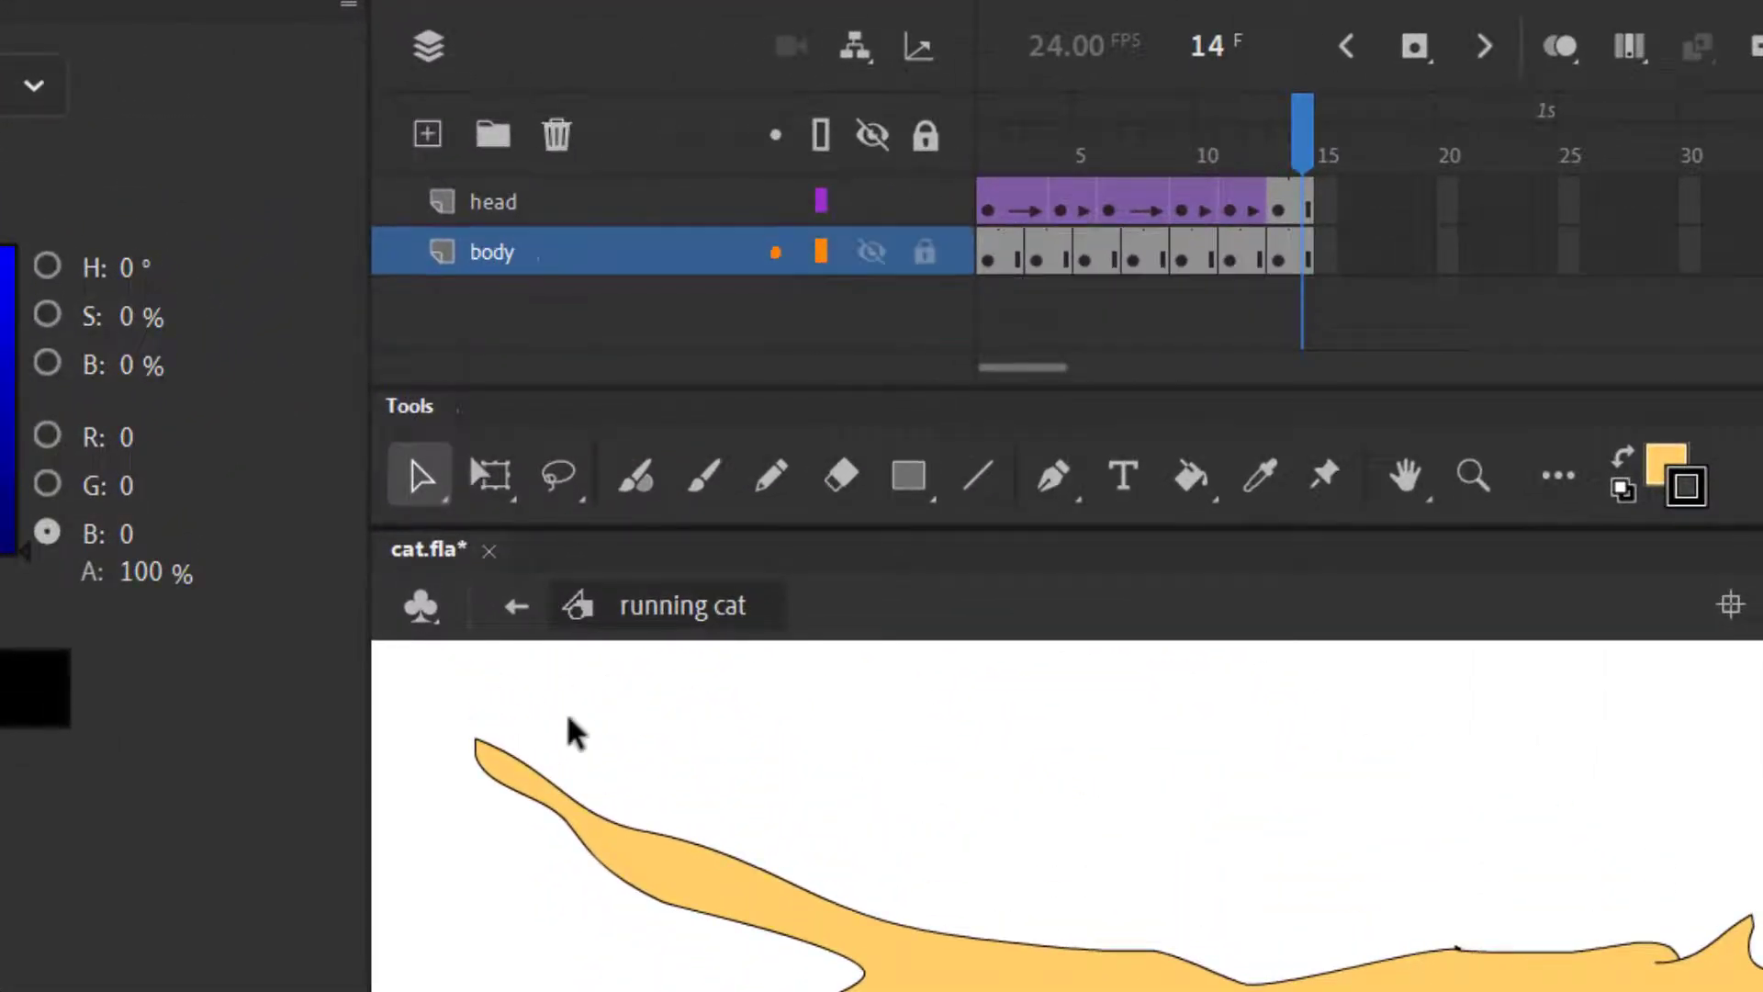
Return to Scene 1, bring the whole stage into view and preview the running cat animation.
click(516, 605)
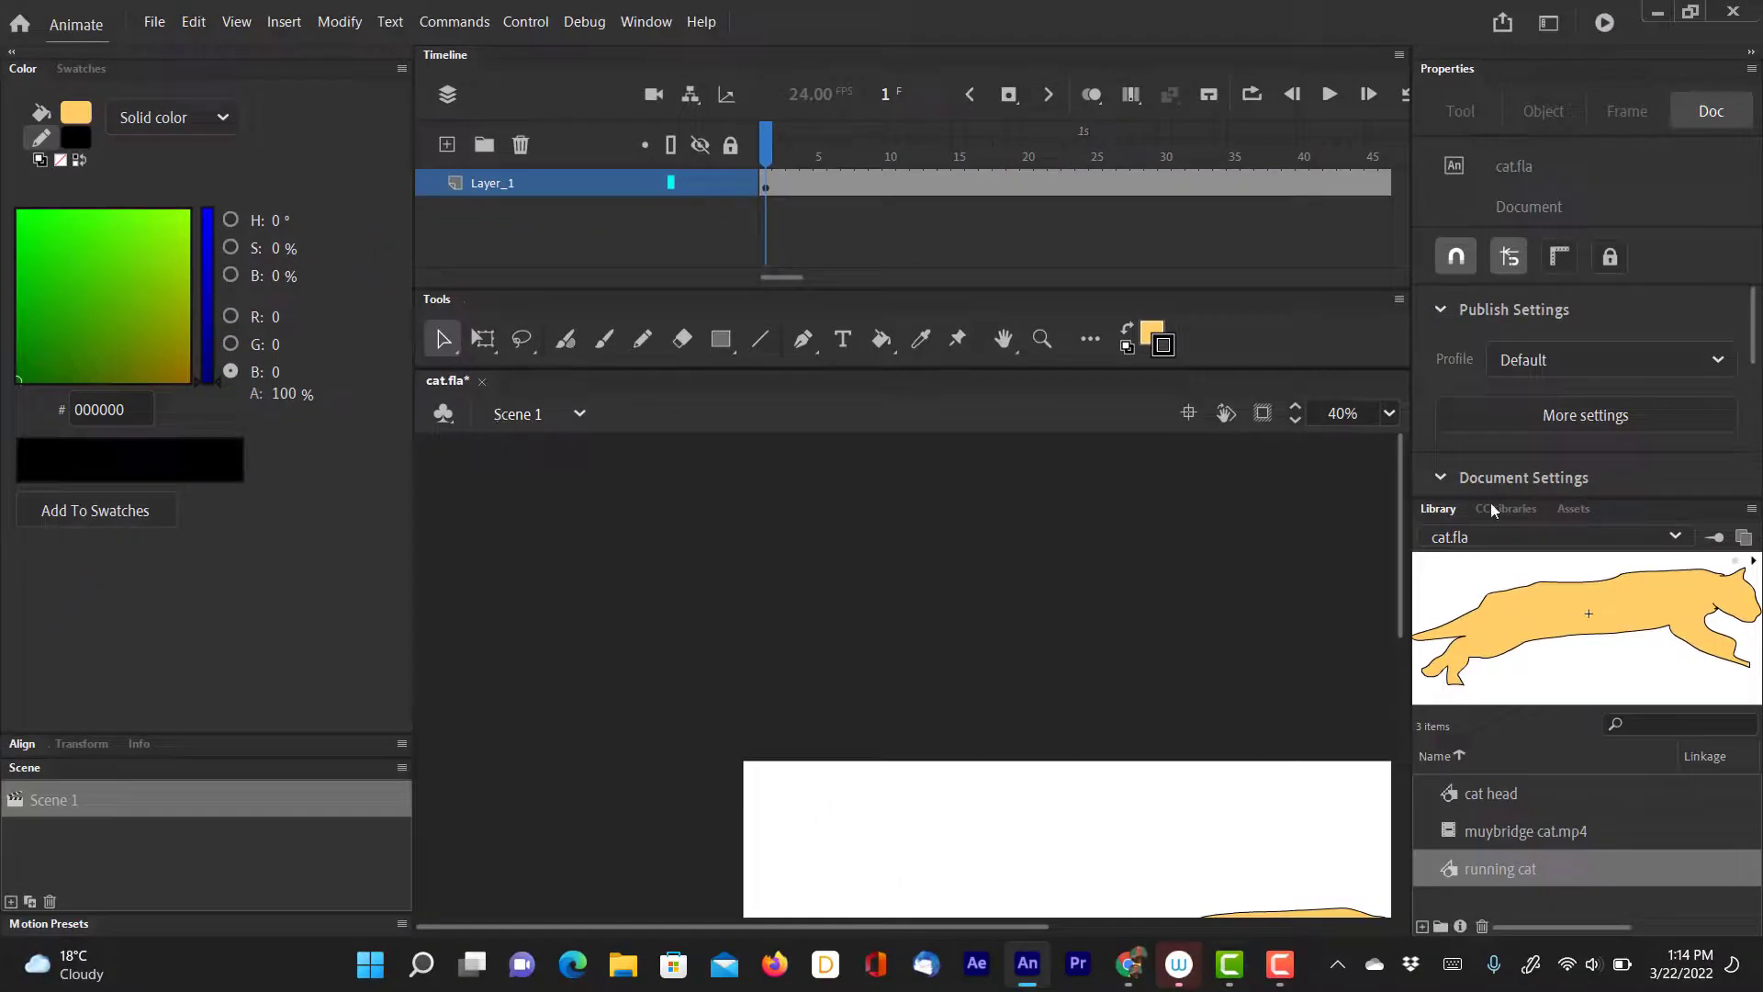
click(1389, 413)
click(1396, 448)
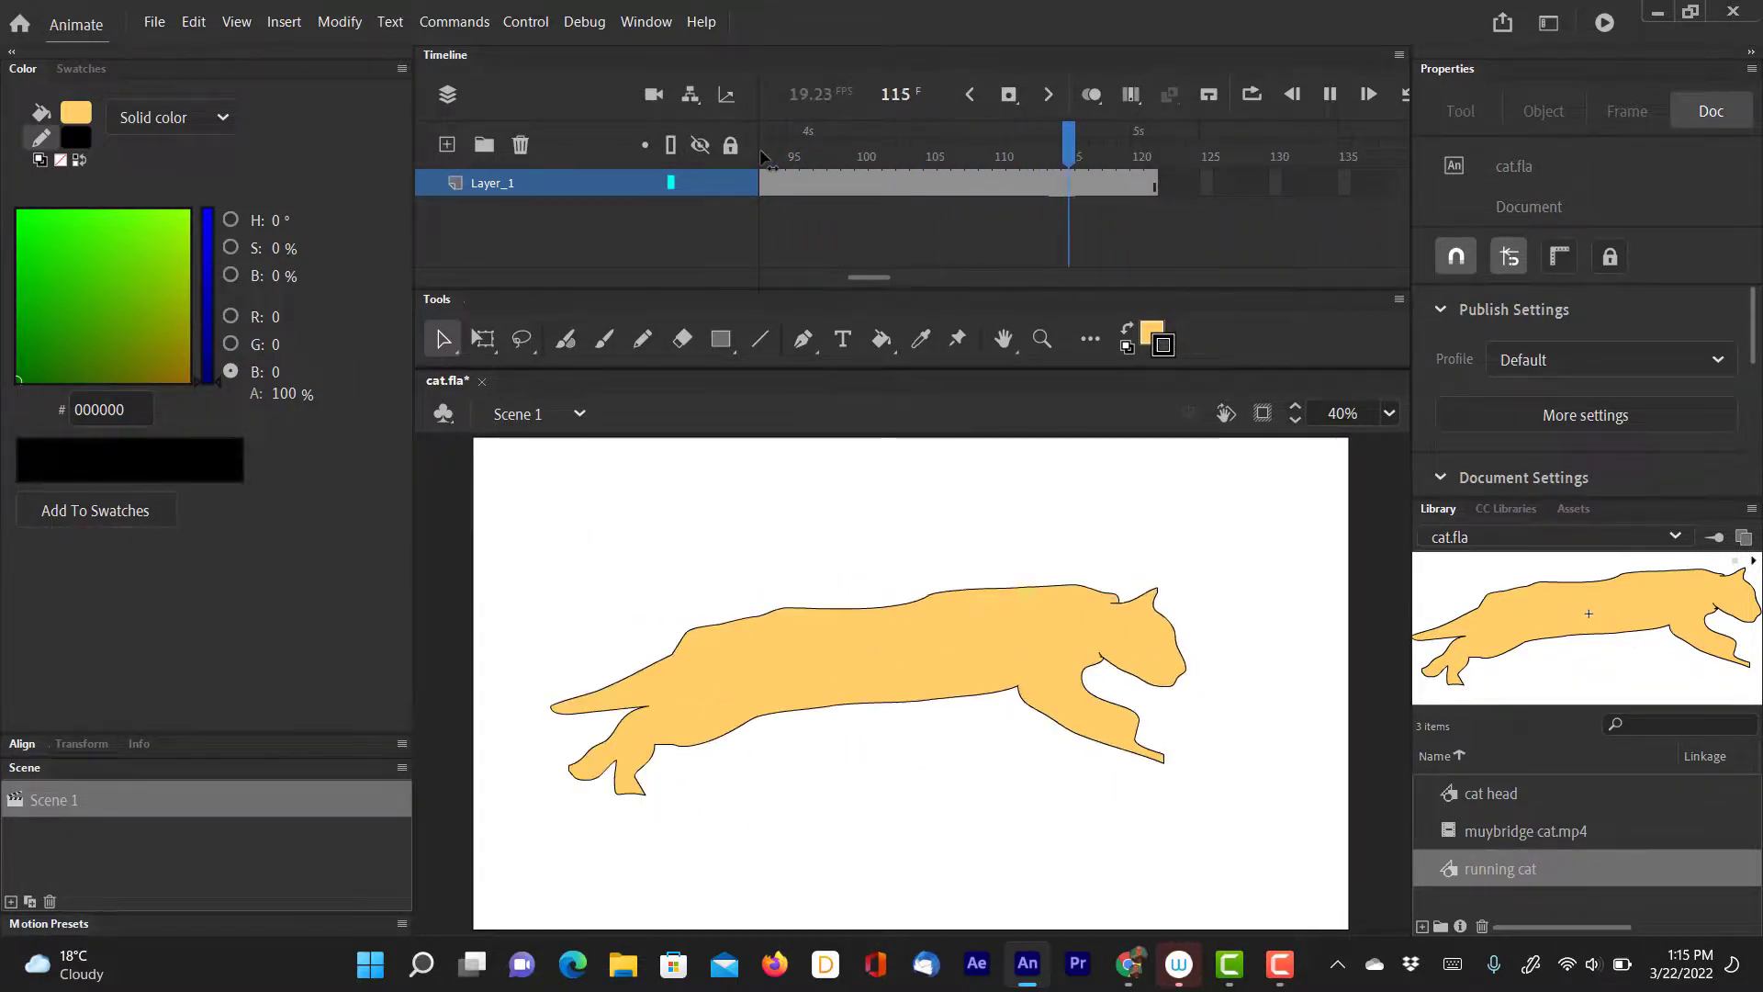
key(Return)
Save the cat.fla document.
click(154, 21)
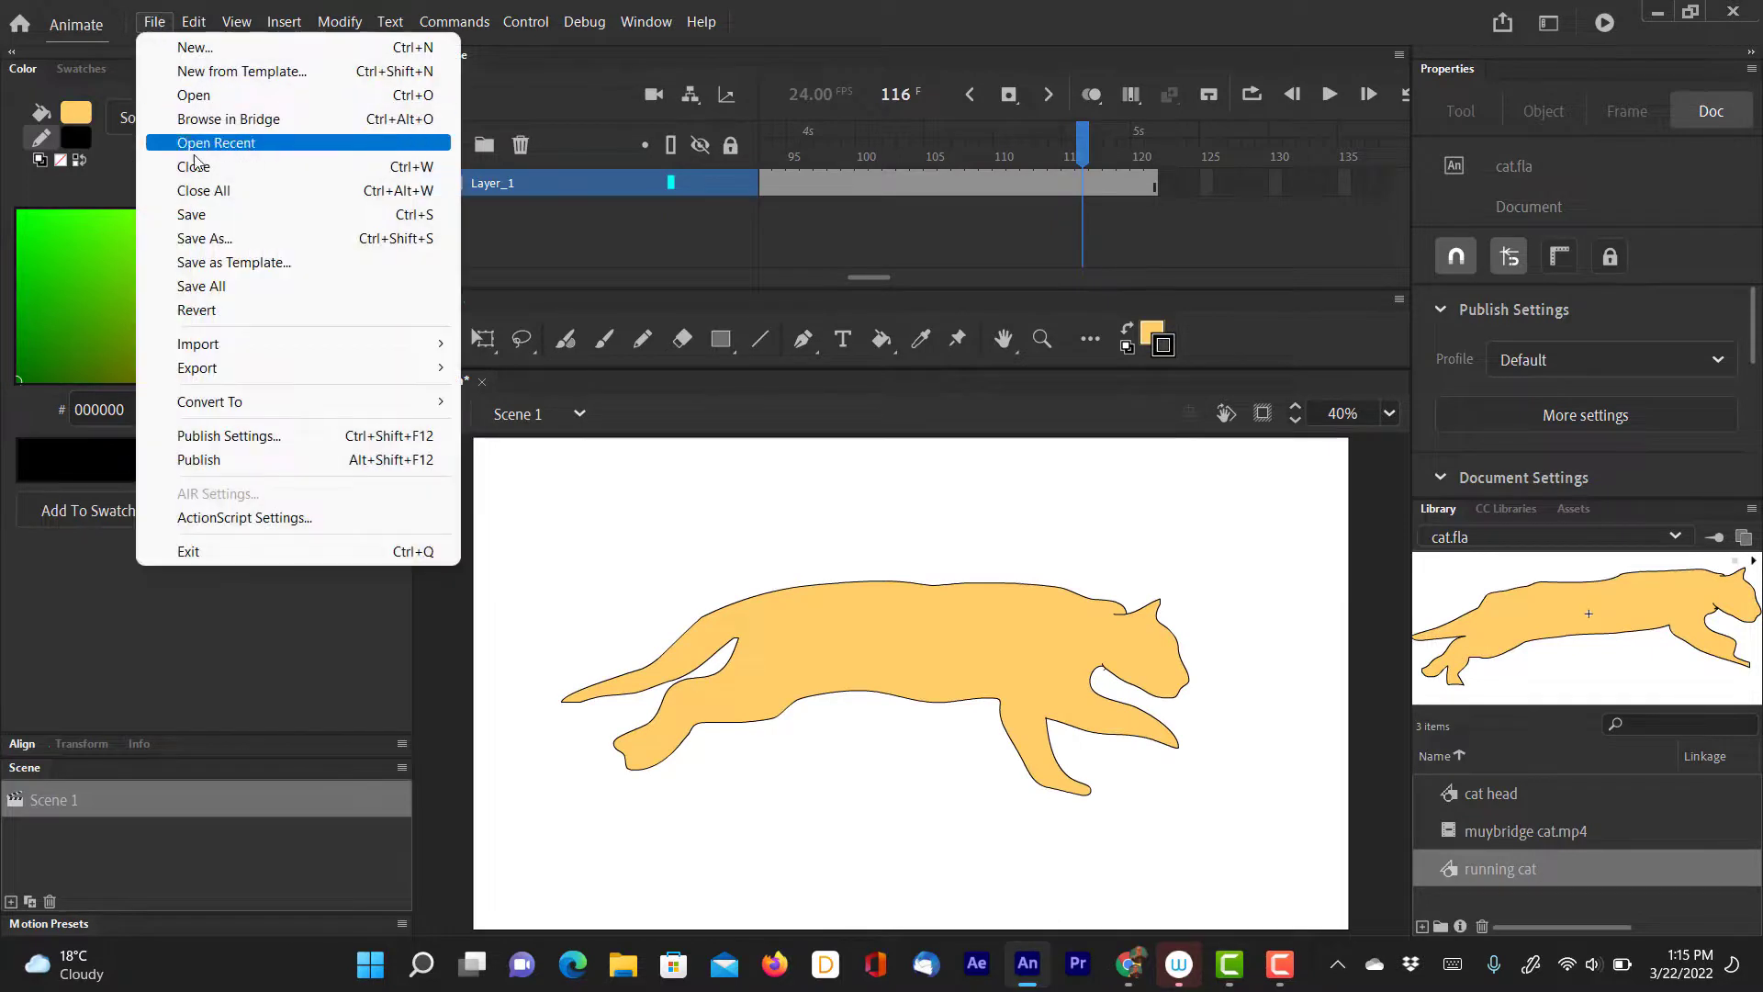
click(202, 219)
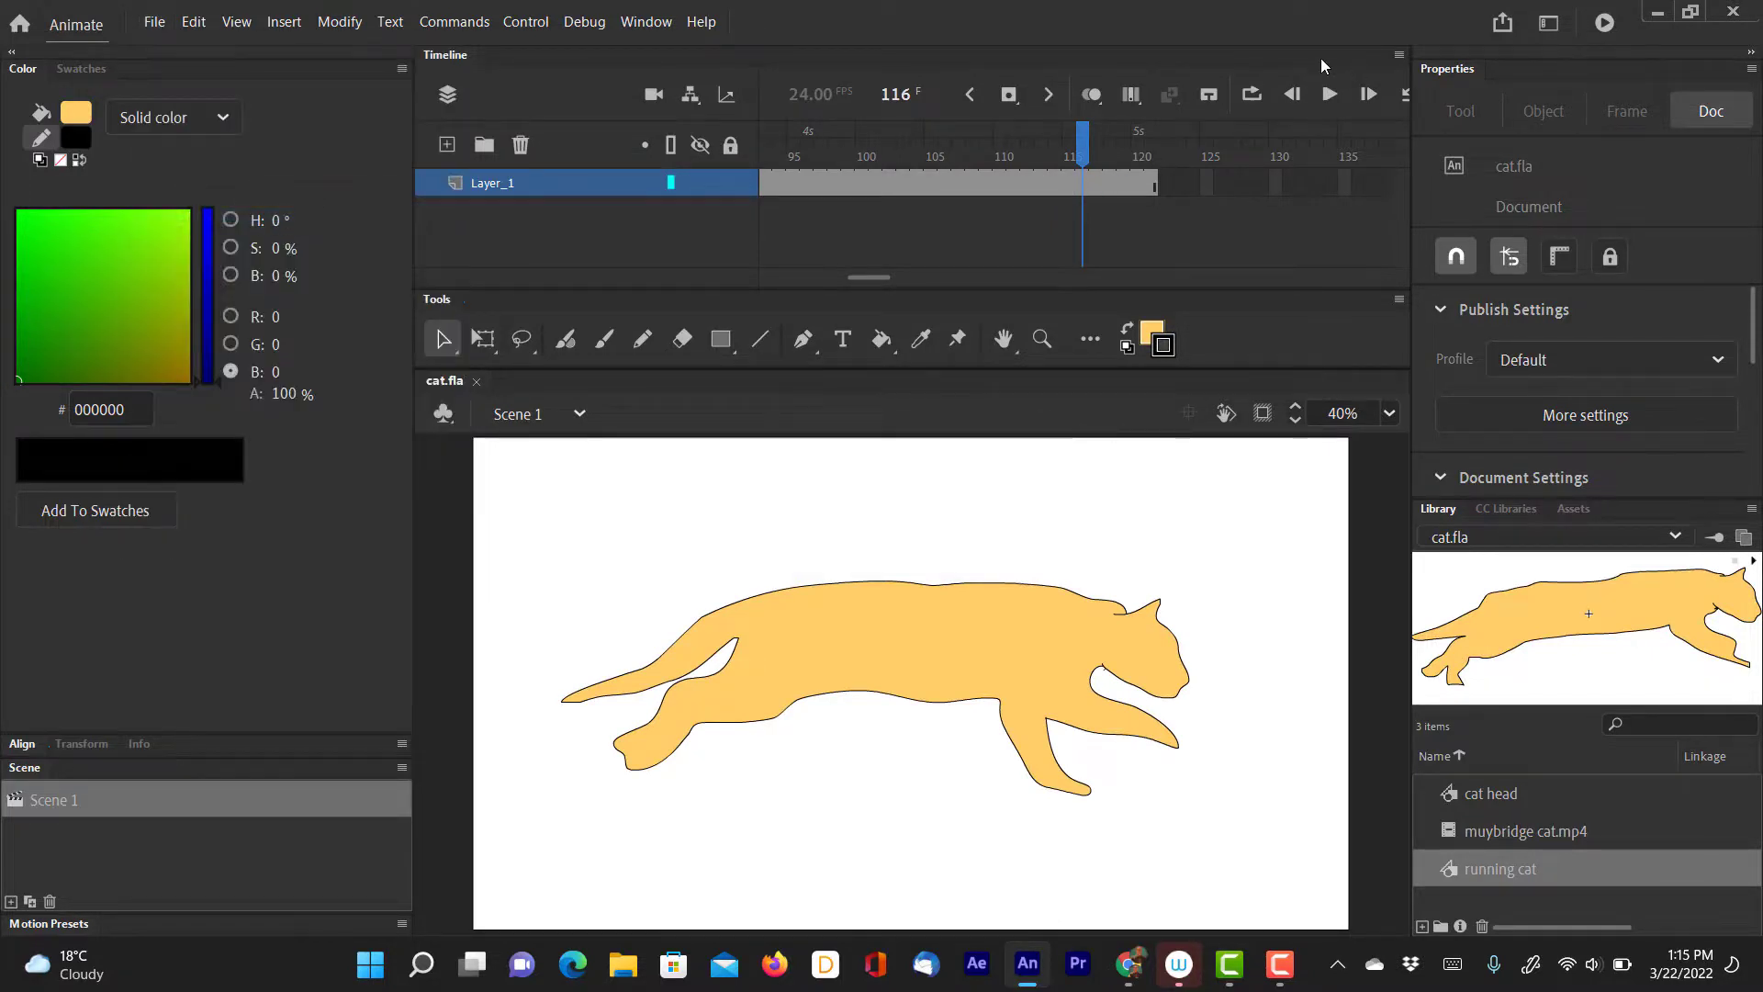